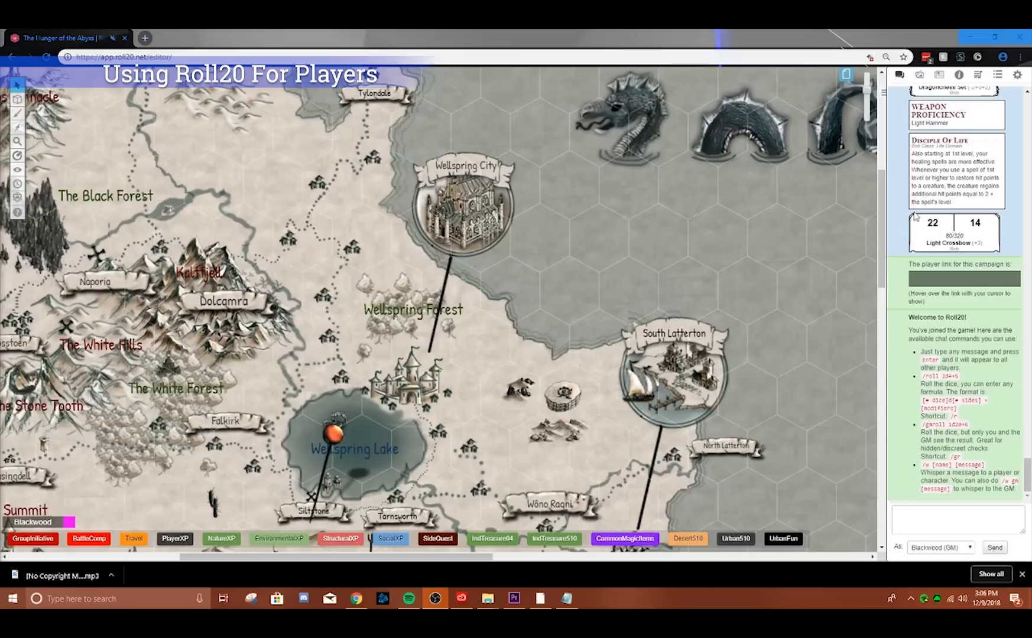
- Add a new character to the journal and name it Bob
{"action": "left_click", "coordinate": [937, 81]}
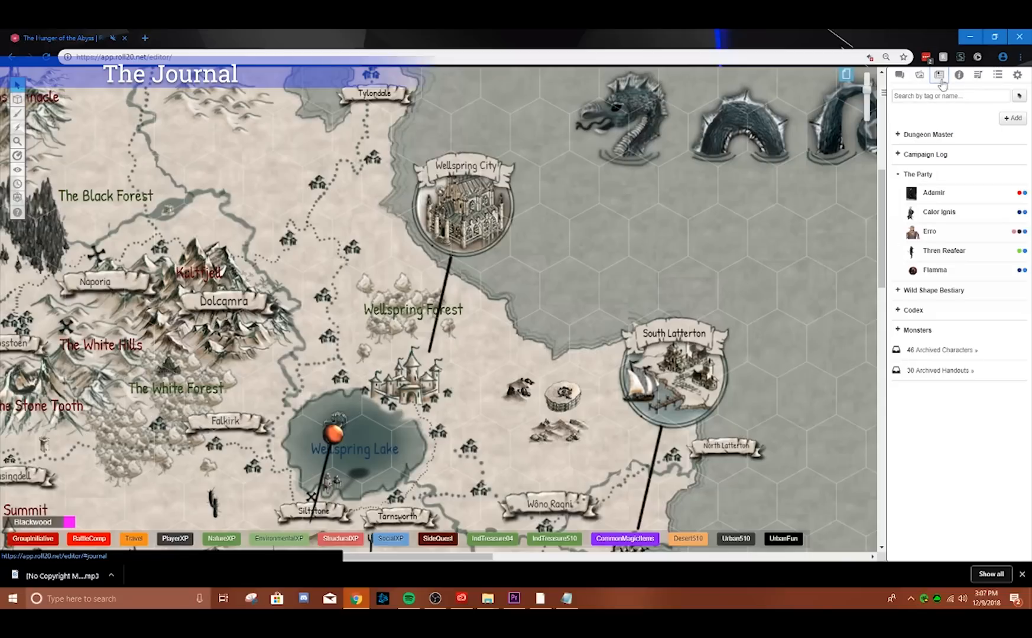
{"action": "left_click", "coordinate": [1012, 118]}
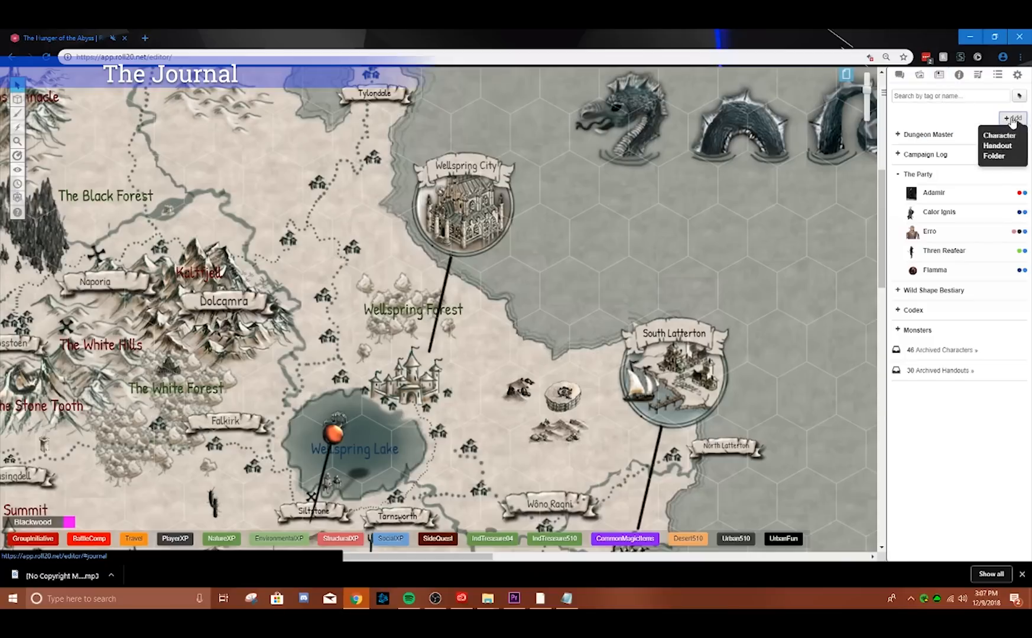
{"action": "left_click", "coordinate": [997, 135]}
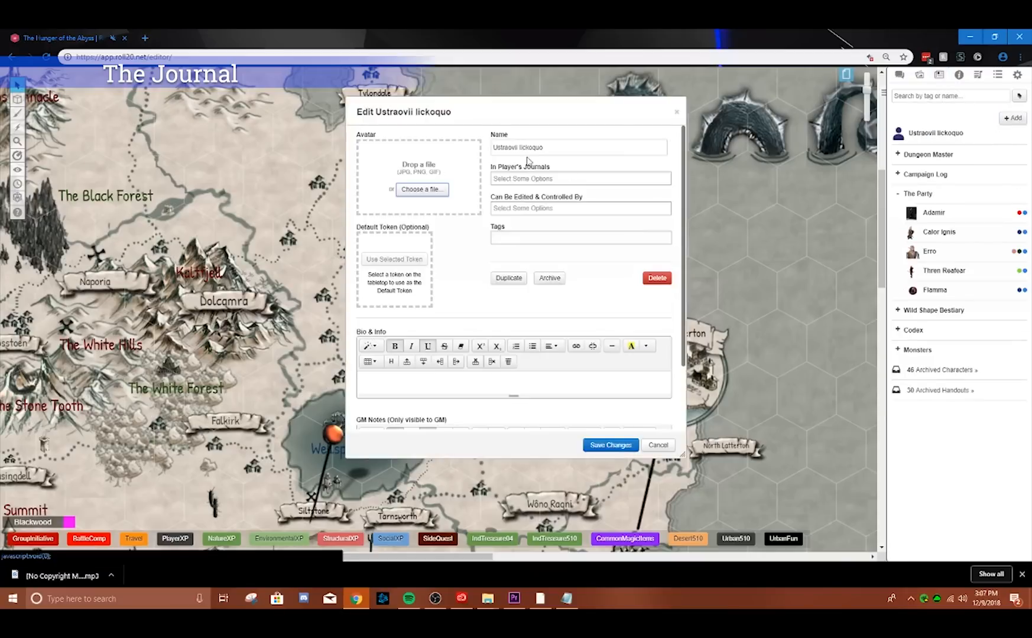
{"action": "left_click_drag", "start_coordinate": [501, 110], "coordinate": [456, 138]}
{"action": "triple_click", "coordinate": [509, 175]}
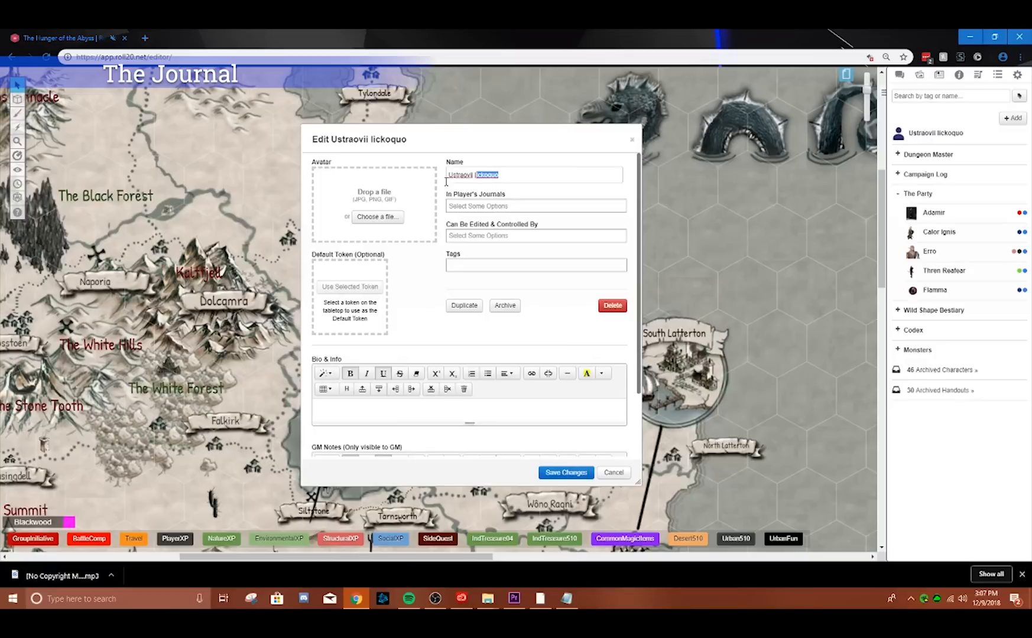
{"action": "type", "text": "Bob"}
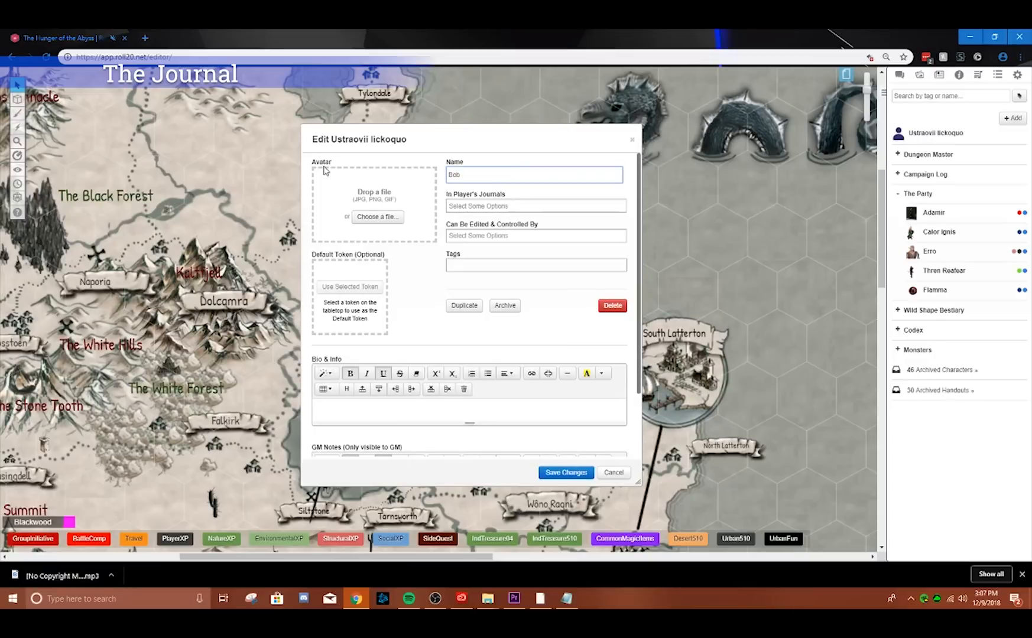
- Give the GM's player account journal visibility and edit control of Bob, and save the character
{"action": "left_click", "coordinate": [458, 207]}
{"action": "left_click", "coordinate": [467, 232]}
{"action": "left_click", "coordinate": [467, 235]}
{"action": "left_click", "coordinate": [467, 254]}
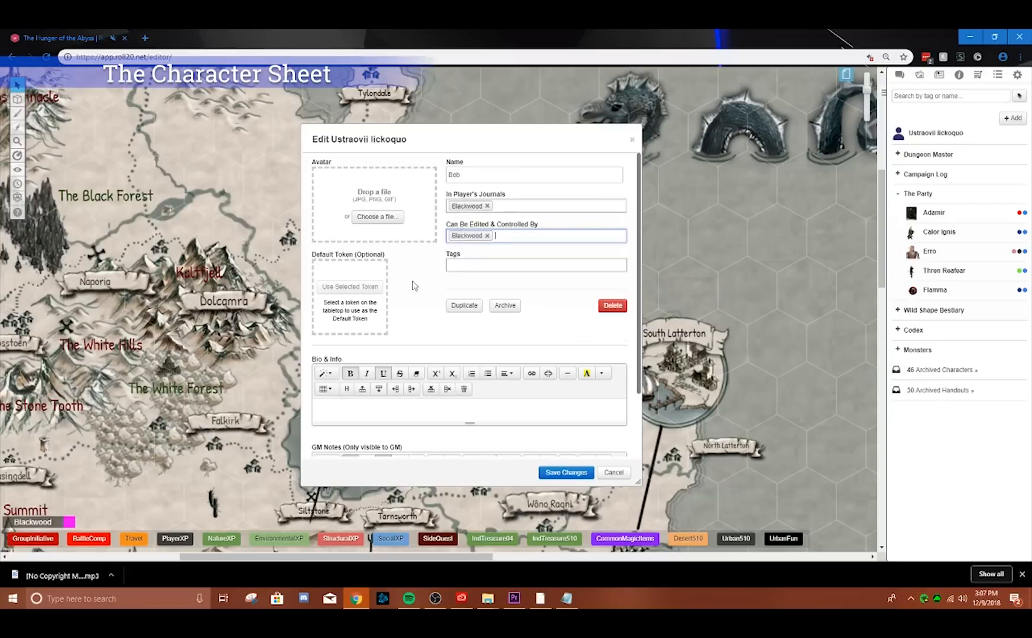
{"action": "scroll", "coordinate": [436, 361], "scroll_direction": "down", "scroll_amount": 2}
{"action": "scroll", "coordinate": [438, 370], "scroll_direction": "up", "scroll_amount": 2}
{"action": "scroll", "coordinate": [421, 313], "scroll_direction": "down", "scroll_amount": 2}
{"action": "scroll", "coordinate": [416, 311], "scroll_direction": "up", "scroll_amount": 2}
{"action": "left_click", "coordinate": [561, 472]}
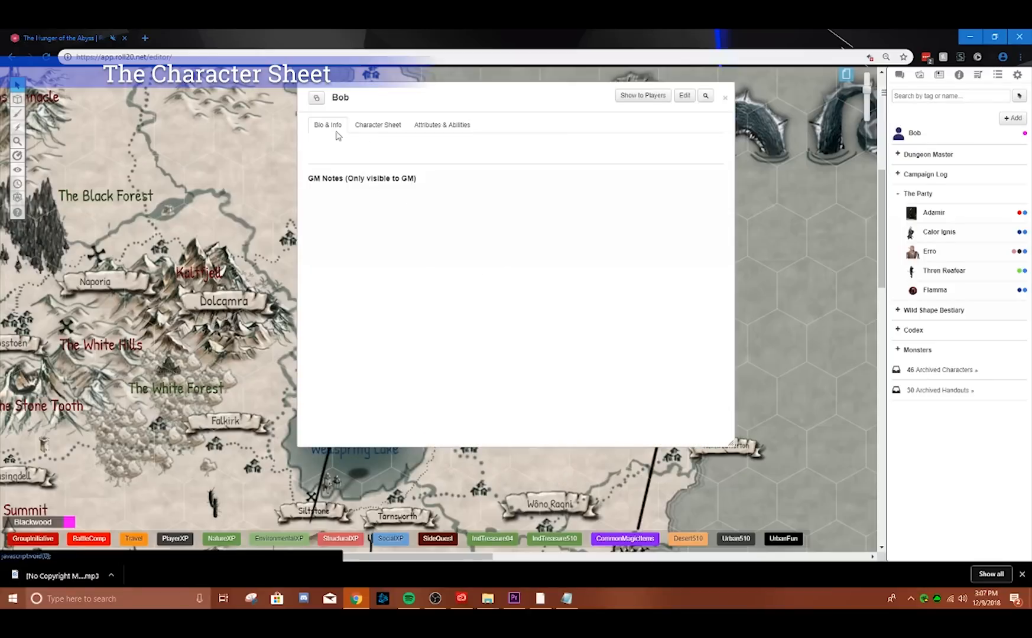
- Look through Bob's character sheet, attributes and abilities, and bio and info pages
{"action": "left_click_drag", "start_coordinate": [417, 100], "coordinate": [273, 104]}
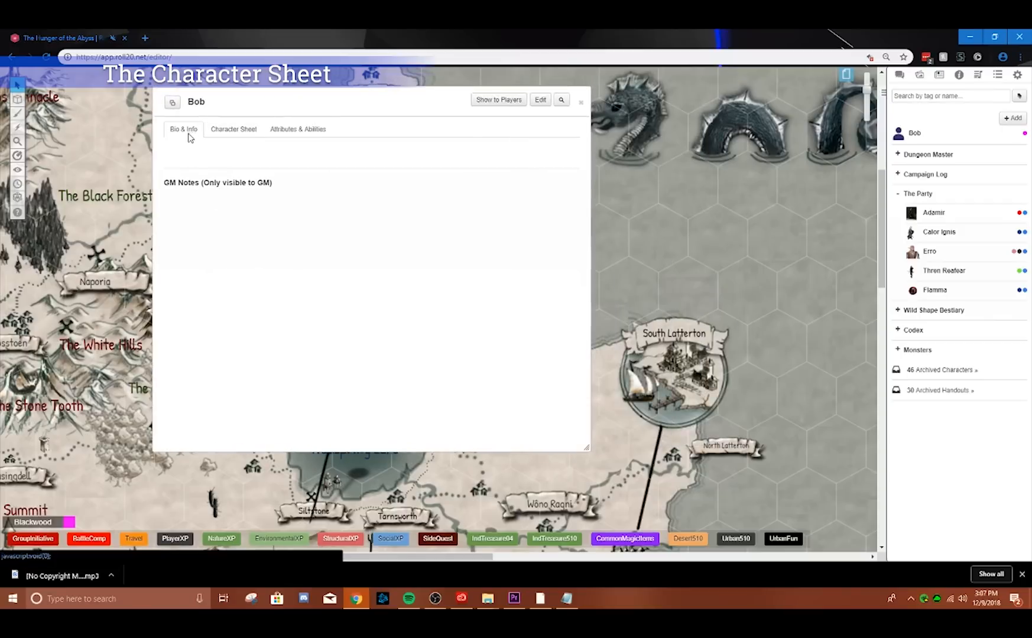
{"action": "left_click", "coordinate": [234, 131]}
{"action": "left_click_drag", "start_coordinate": [391, 107], "coordinate": [556, 125]}
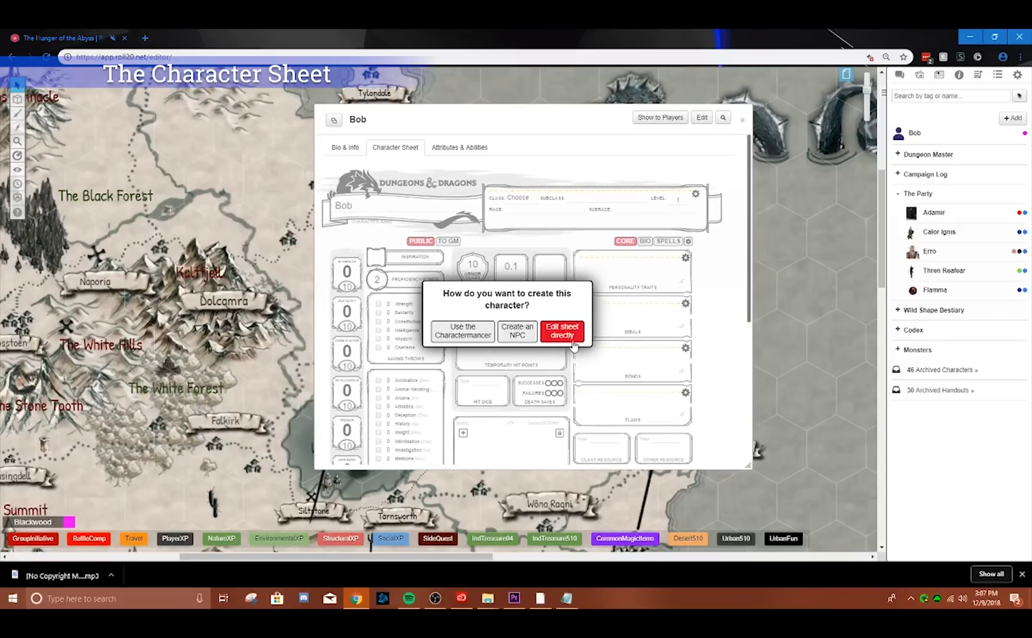
{"action": "left_click", "coordinate": [459, 147]}
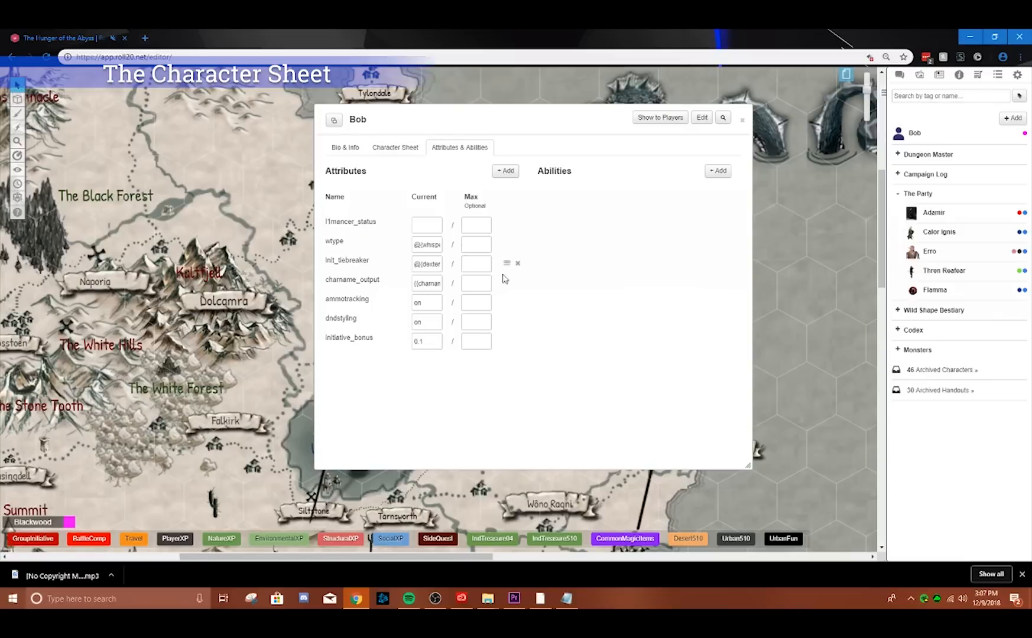
{"action": "left_click", "coordinate": [400, 152]}
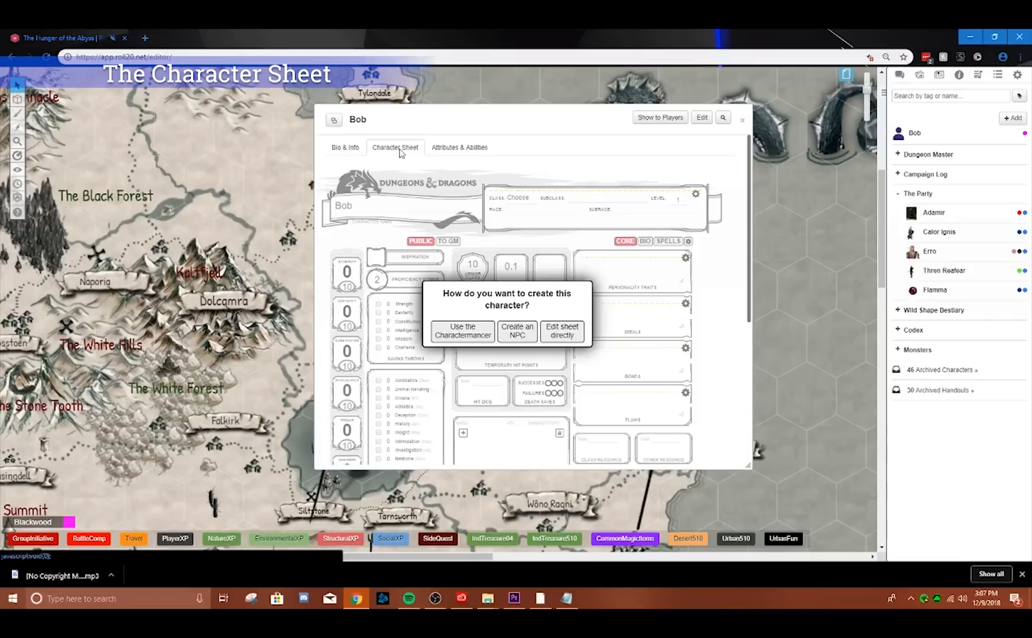
{"action": "left_click", "coordinate": [355, 156]}
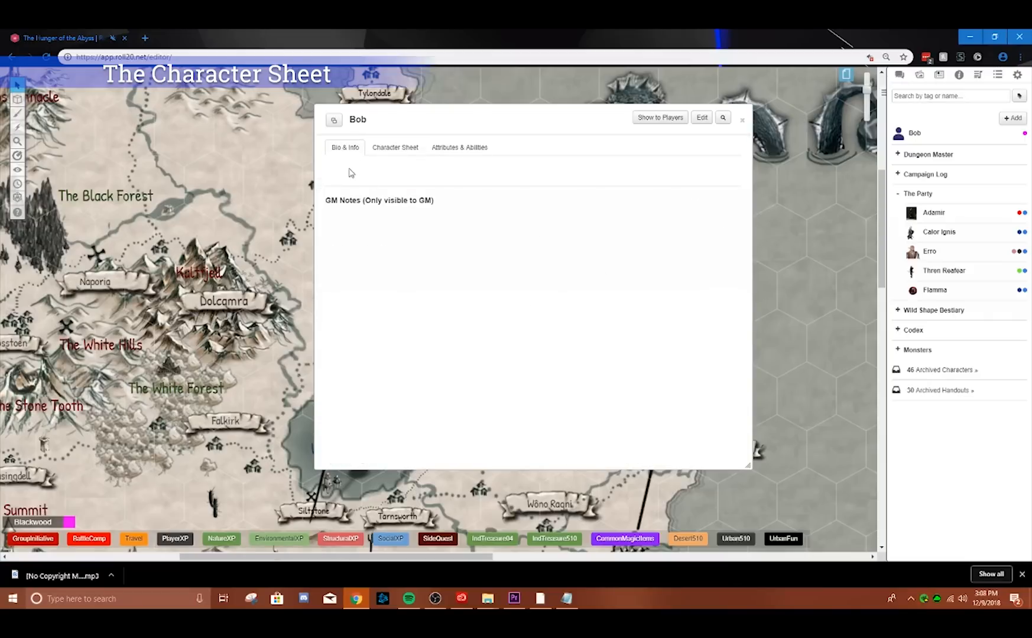
- Open Adamir's journal entry beside Bob's and read its portrait page and GM notes
{"action": "left_click", "coordinate": [942, 218]}
{"action": "left_click_drag", "start_coordinate": [394, 104], "coordinate": [655, 135]}
{"action": "left_click_drag", "start_coordinate": [447, 123], "coordinate": [158, 133]}
{"action": "left_click_drag", "start_coordinate": [608, 144], "coordinate": [529, 128]}
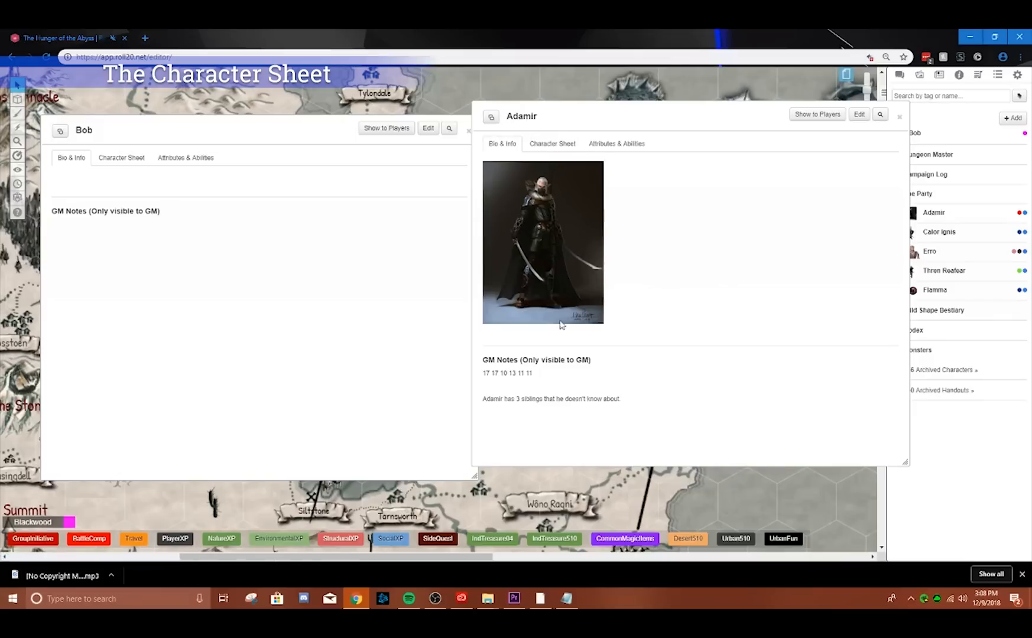
{"action": "left_click_drag", "start_coordinate": [547, 375], "coordinate": [488, 371]}
{"action": "left_click", "coordinate": [489, 388]}
{"action": "mouse_move", "coordinate": [489, 399]}
{"action": "left_mouse_down"}
{"action": "mouse_move", "coordinate": [642, 405]}
{"action": "mouse_move", "coordinate": [484, 400]}
{"action": "left_mouse_up"}
{"action": "left_click", "coordinate": [634, 377]}
- Examine Adamir's completed character sheet from start to end, and put the entry away
{"action": "left_click", "coordinate": [568, 147]}
{"action": "left_click", "coordinate": [501, 143]}
{"action": "left_click", "coordinate": [558, 143]}
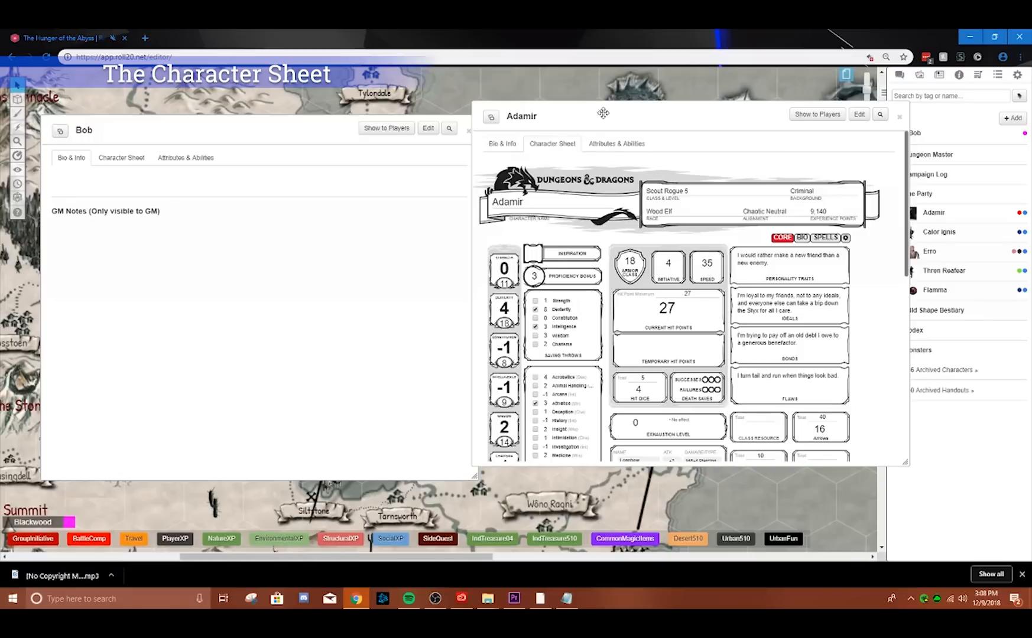
{"action": "scroll", "coordinate": [686, 319], "scroll_direction": "down", "scroll_amount": 10}
{"action": "scroll", "coordinate": [685, 319], "scroll_direction": "up", "scroll_amount": 10}
{"action": "double_click", "coordinate": [659, 116]}
- Start the Charactermancer from Bob's character sheet and advance to the race selection
{"action": "left_click_drag", "start_coordinate": [360, 120], "coordinate": [525, 121]}
{"action": "left_click_drag", "start_coordinate": [369, 112], "coordinate": [303, 108]}
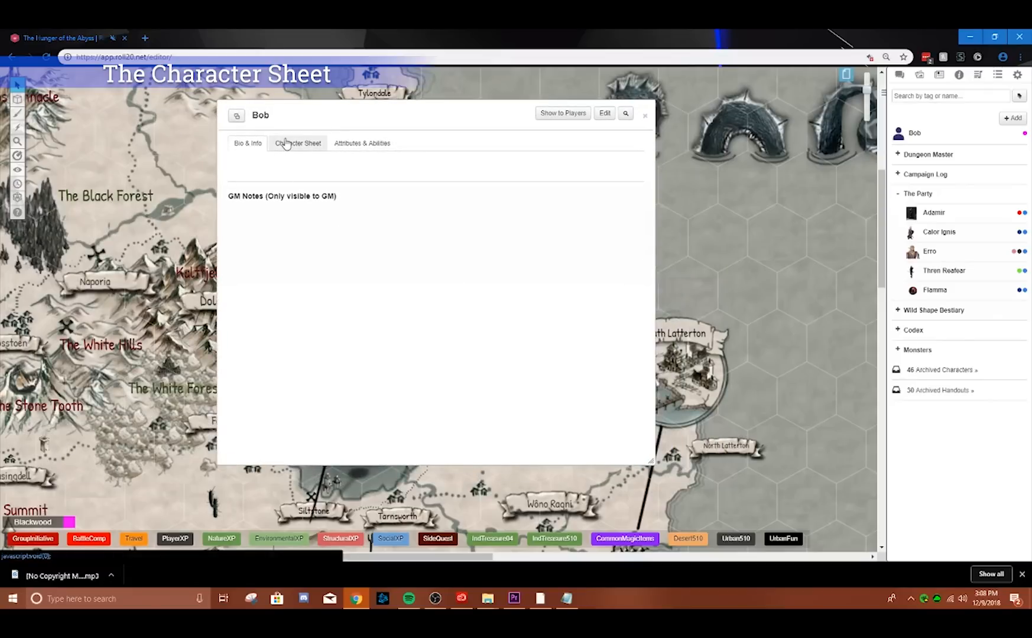
{"action": "left_click", "coordinate": [286, 144]}
{"action": "left_click_drag", "start_coordinate": [449, 119], "coordinate": [587, 115]}
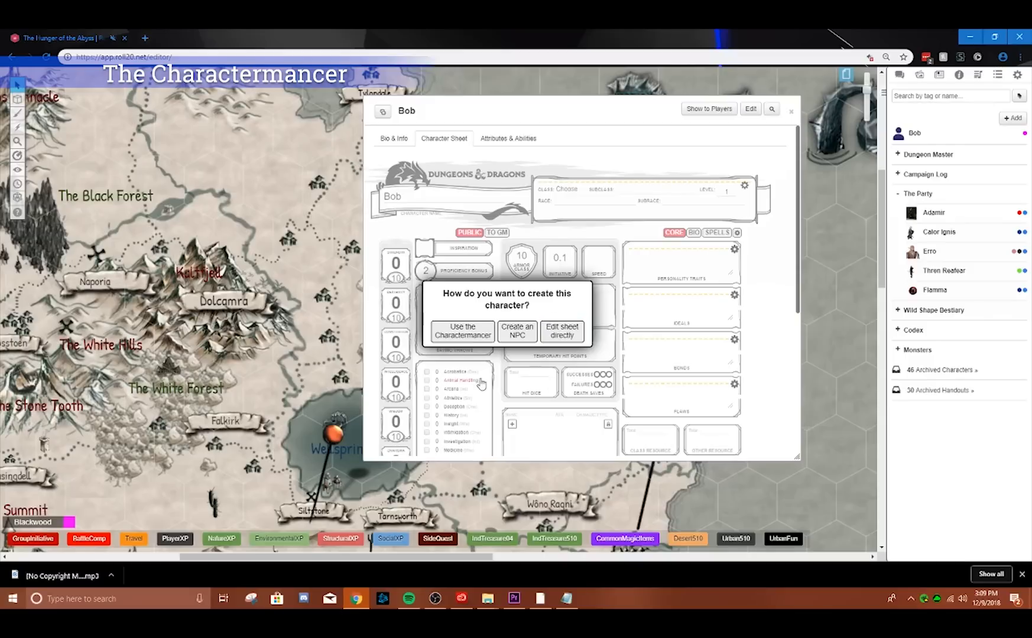
{"action": "left_click", "coordinate": [463, 332]}
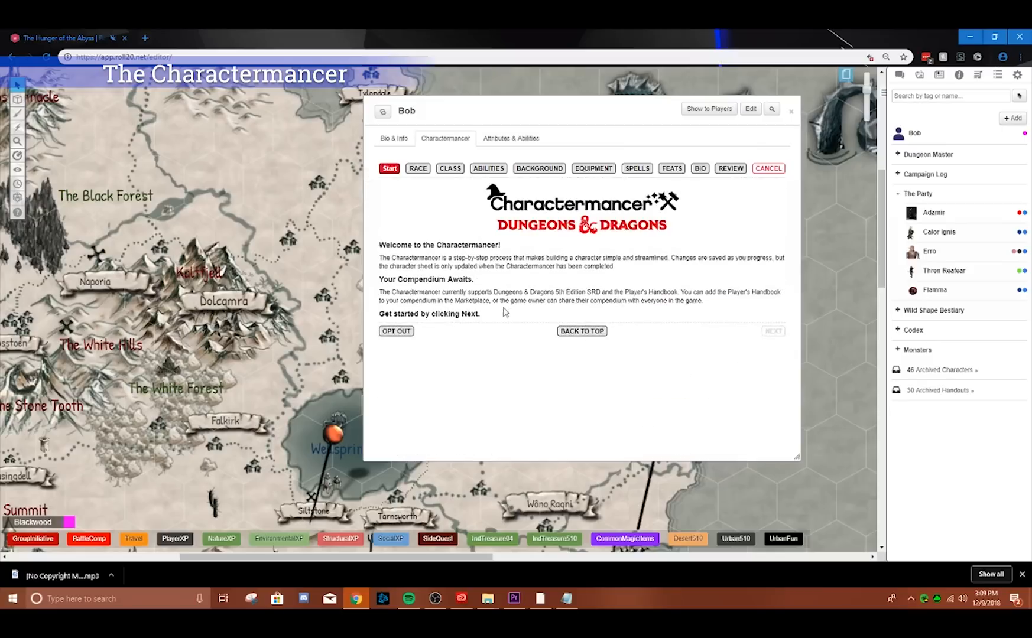
{"action": "left_click_drag", "start_coordinate": [524, 112], "coordinate": [364, 91]}
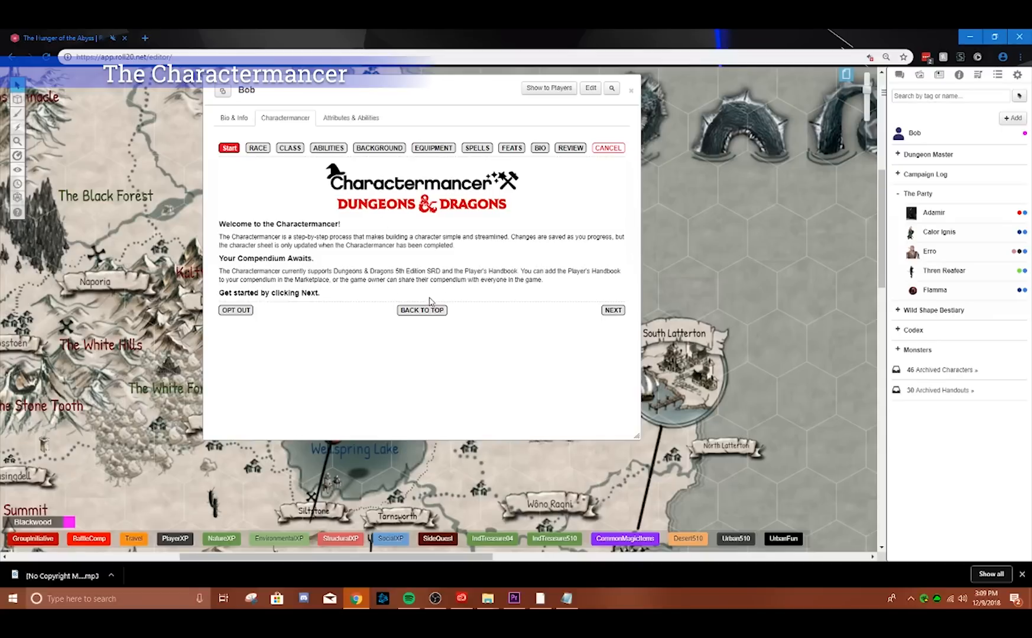
{"action": "left_click", "coordinate": [613, 310]}
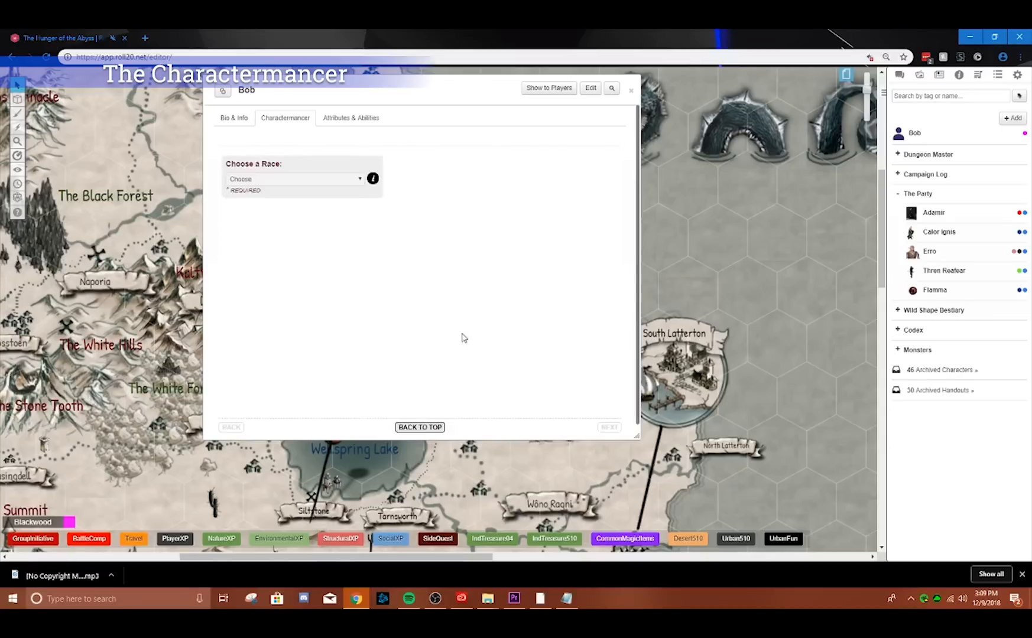
- Choose Dwarf (PHB) as Bob's race
{"action": "scroll", "coordinate": [295, 325], "scroll_direction": "down", "scroll_amount": 2}
{"action": "left_click", "coordinate": [299, 165]}
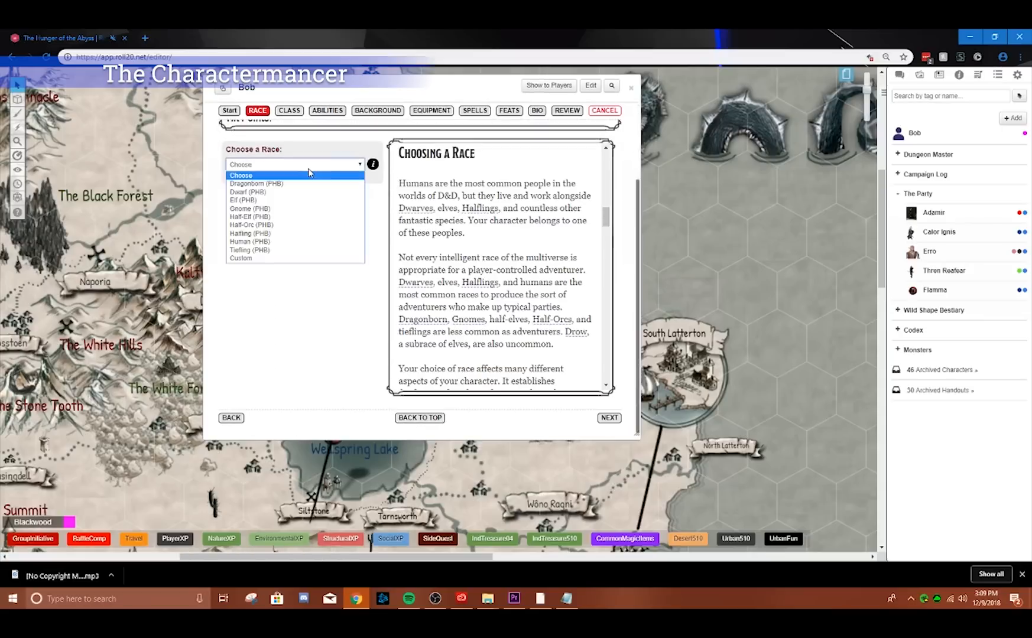
{"action": "left_click", "coordinate": [301, 192]}
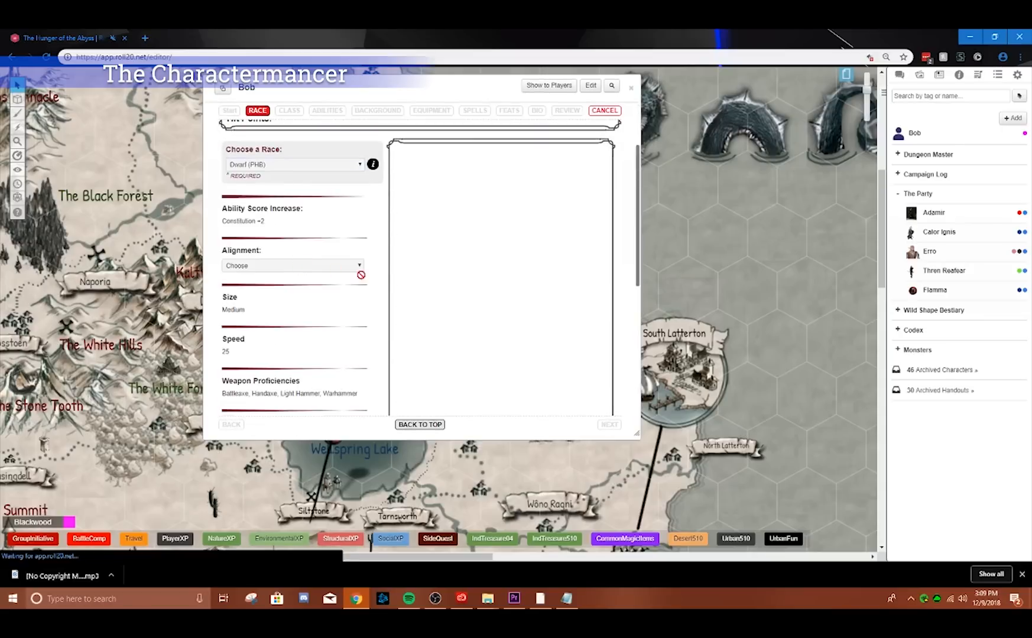
{"action": "scroll", "coordinate": [399, 296], "scroll_direction": "down", "scroll_amount": 1}
{"action": "scroll", "coordinate": [442, 314], "scroll_direction": "up", "scroll_amount": 1}
{"action": "scroll", "coordinate": [268, 221], "scroll_direction": "up", "scroll_amount": 1}
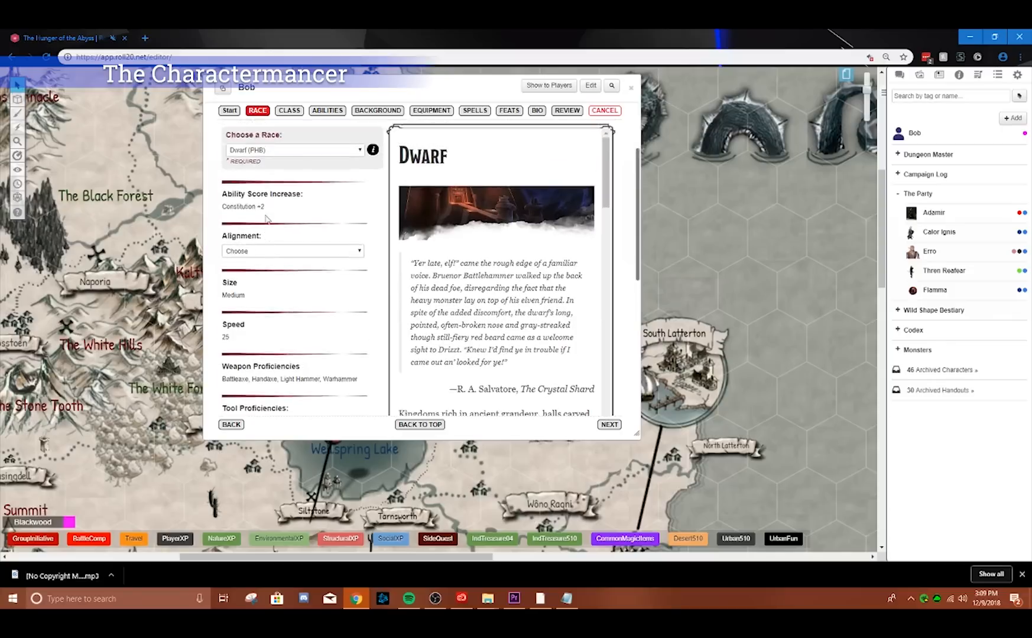
- Check the ability score summary and the options that come with the chosen race
{"action": "scroll", "coordinate": [483, 245], "scroll_direction": "down", "scroll_amount": 2}
{"action": "scroll", "coordinate": [476, 277], "scroll_direction": "up", "scroll_amount": 4}
{"action": "scroll", "coordinate": [467, 314], "scroll_direction": "down", "scroll_amount": 3}
{"action": "scroll", "coordinate": [437, 280], "scroll_direction": "up", "scroll_amount": 2}
{"action": "scroll", "coordinate": [456, 383], "scroll_direction": "up", "scroll_amount": 2}
{"action": "scroll", "coordinate": [456, 378], "scroll_direction": "down", "scroll_amount": 2}
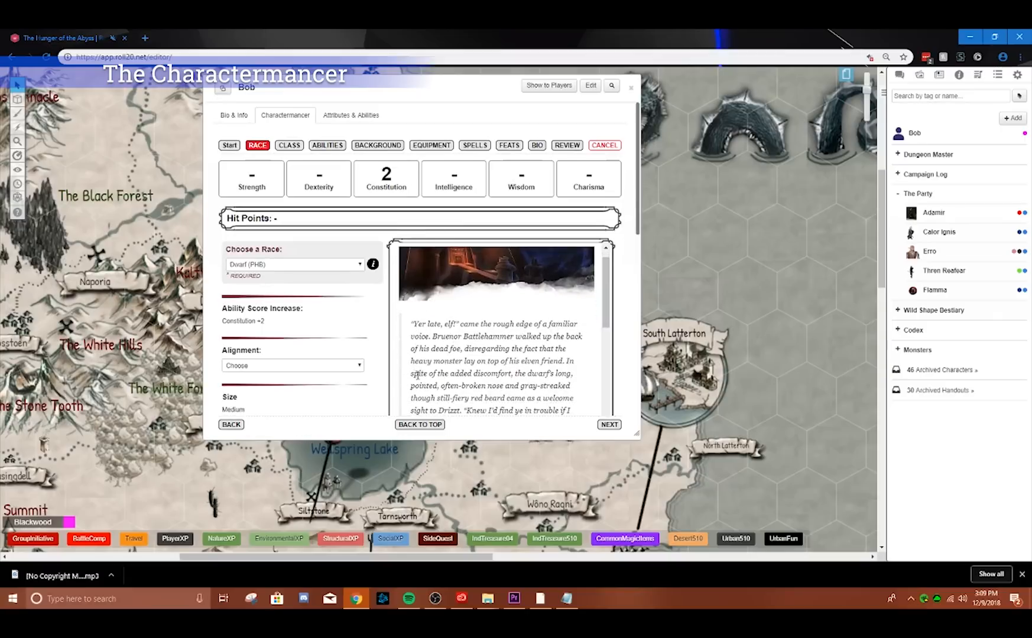
- Read the Dwarf compendium description, from the introduction and culture through to the dwarven names
{"action": "scroll", "coordinate": [378, 390], "scroll_direction": "down", "scroll_amount": 2}
{"action": "scroll", "coordinate": [375, 393], "scroll_direction": "down", "scroll_amount": 2}
{"action": "scroll", "coordinate": [442, 303], "scroll_direction": "down", "scroll_amount": 5}
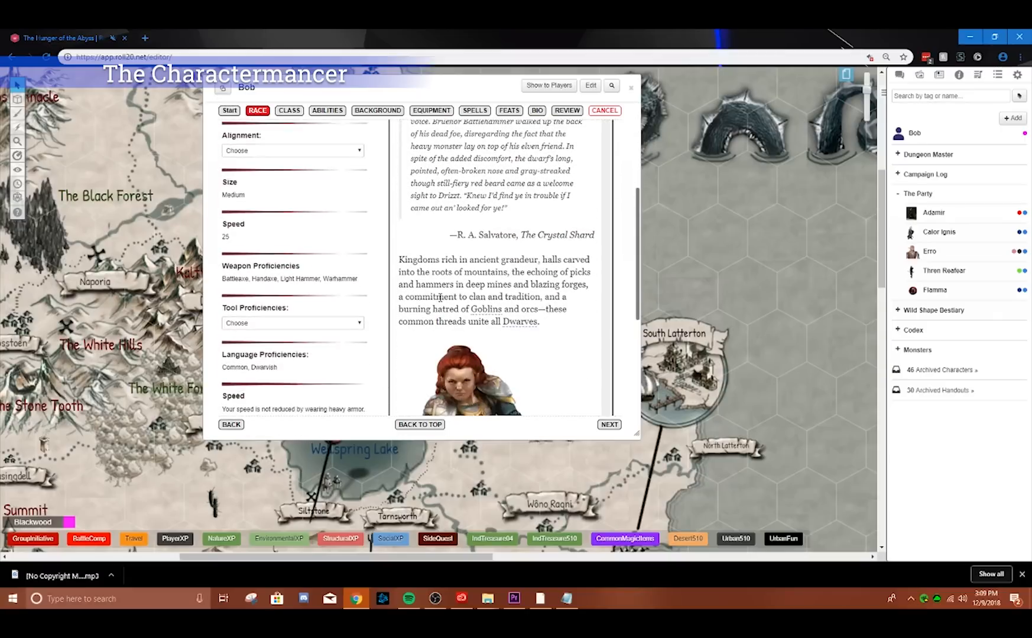
{"action": "scroll", "coordinate": [442, 303], "scroll_direction": "down", "scroll_amount": 5}
{"action": "scroll", "coordinate": [441, 303], "scroll_direction": "up", "scroll_amount": 4}
{"action": "scroll", "coordinate": [450, 288], "scroll_direction": "down", "scroll_amount": 8}
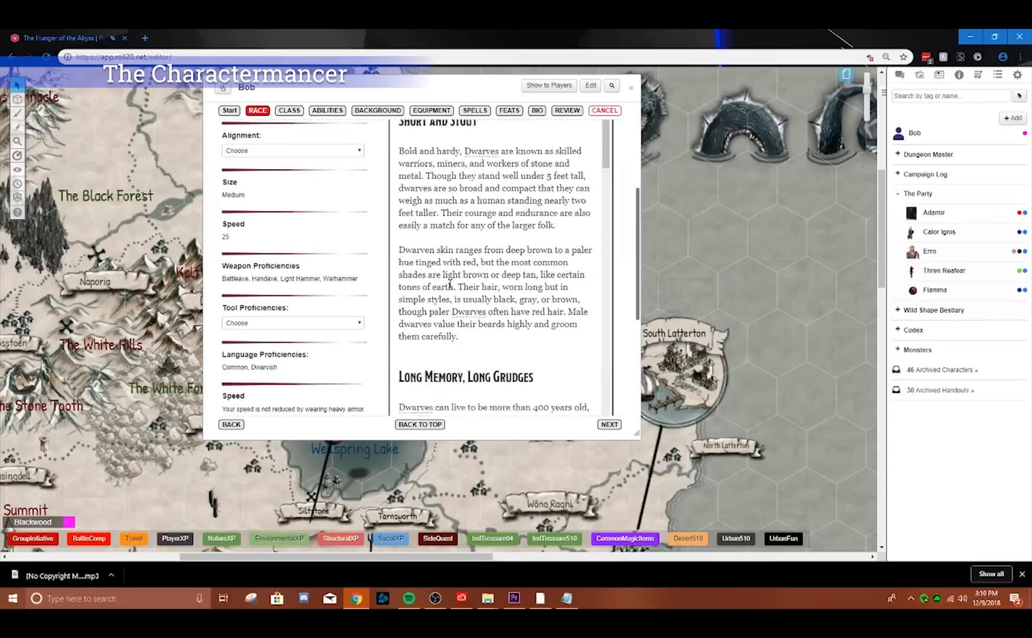
{"action": "scroll", "coordinate": [451, 288], "scroll_direction": "down", "scroll_amount": 8}
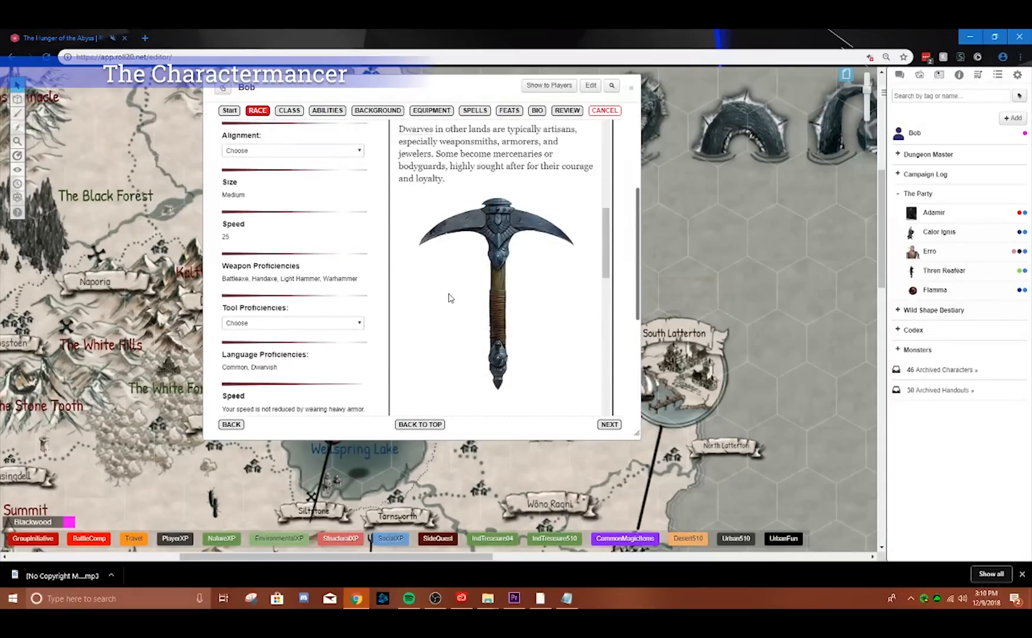
{"action": "scroll", "coordinate": [449, 294], "scroll_direction": "down", "scroll_amount": 10}
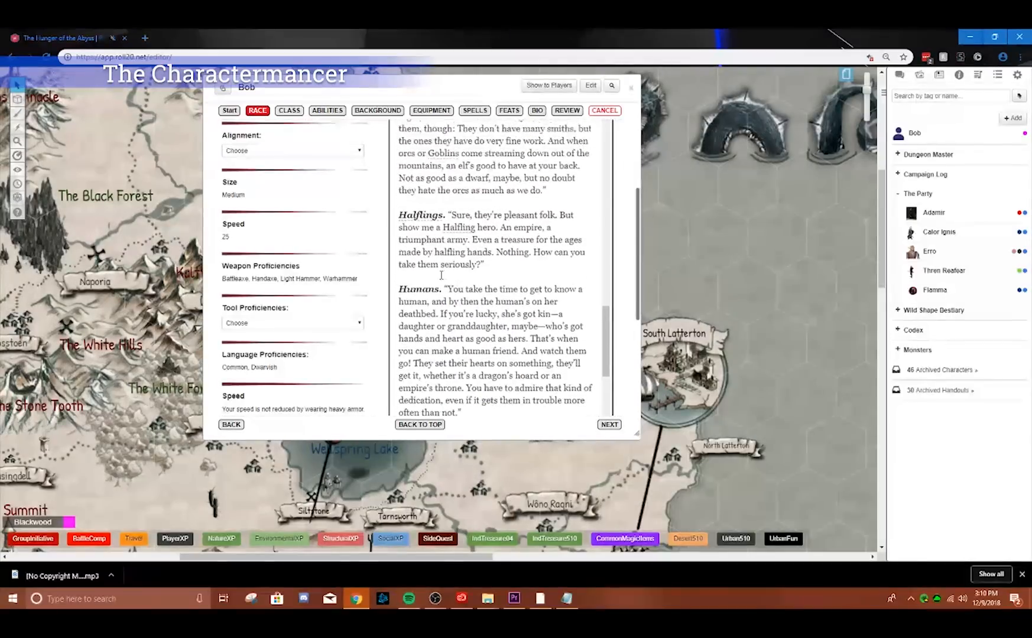
{"action": "scroll", "coordinate": [425, 266], "scroll_direction": "up", "scroll_amount": 1}
{"action": "scroll", "coordinate": [447, 323], "scroll_direction": "up", "scroll_amount": 5}
{"action": "scroll", "coordinate": [446, 333], "scroll_direction": "down", "scroll_amount": 7}
{"action": "scroll", "coordinate": [447, 339], "scroll_direction": "down", "scroll_amount": 5}
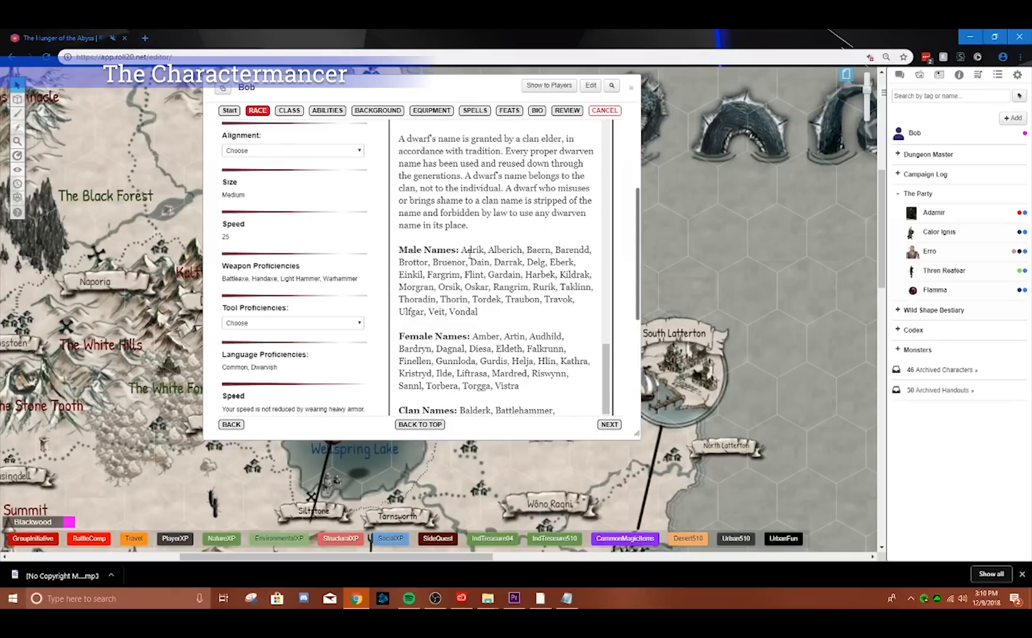
{"action": "scroll", "coordinate": [470, 254], "scroll_direction": "down", "scroll_amount": 3}
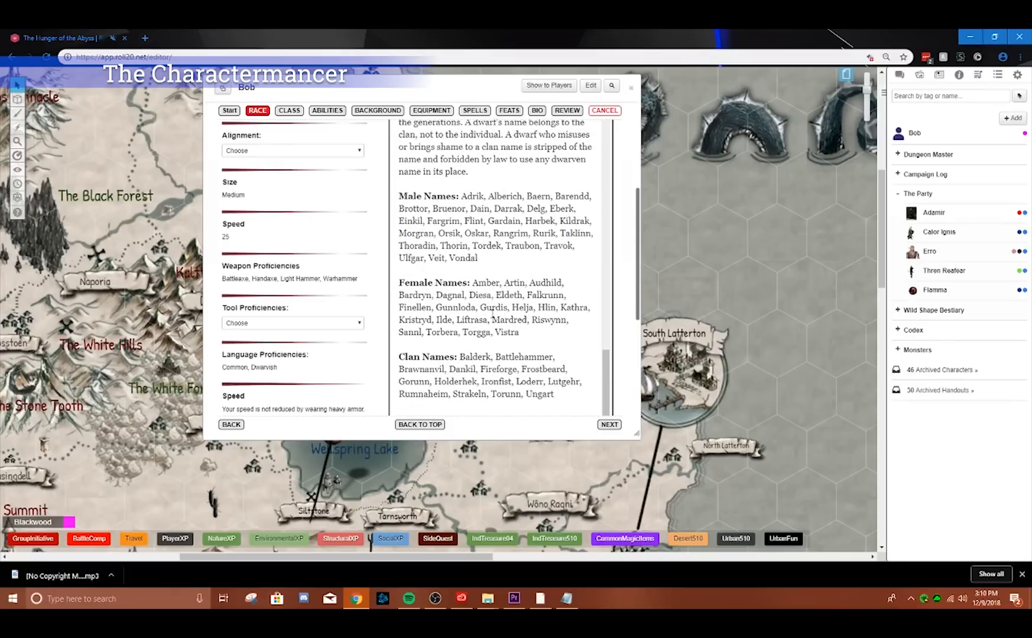
{"action": "scroll", "coordinate": [565, 318], "scroll_direction": "down", "scroll_amount": 2}
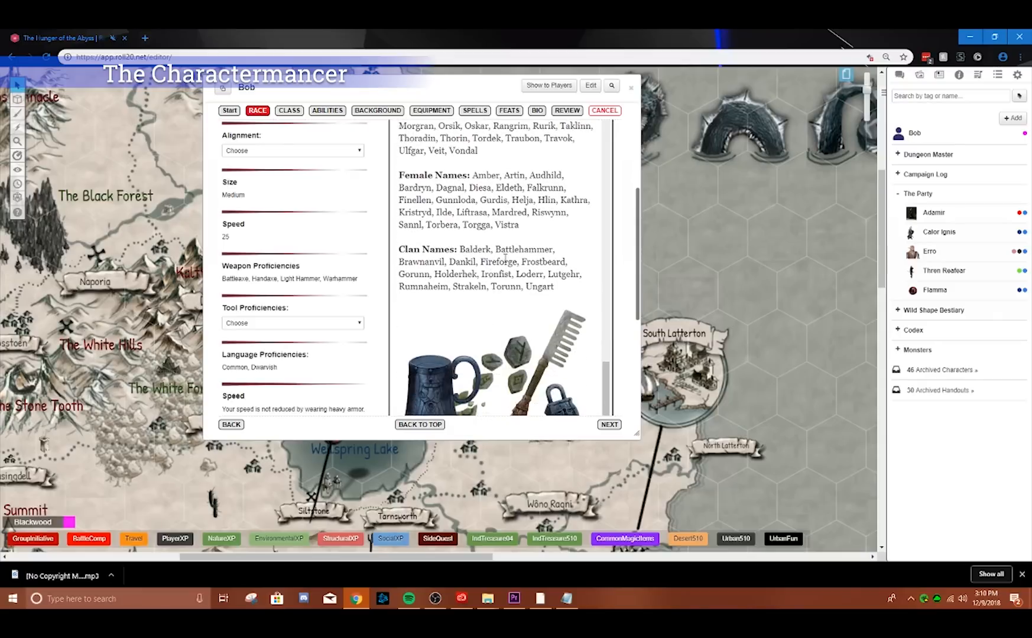
- Read the Dwarf Traits section, including the ability score increase, and continue to the Duergar traits
{"action": "scroll", "coordinate": [518, 252], "scroll_direction": "down", "scroll_amount": 6}
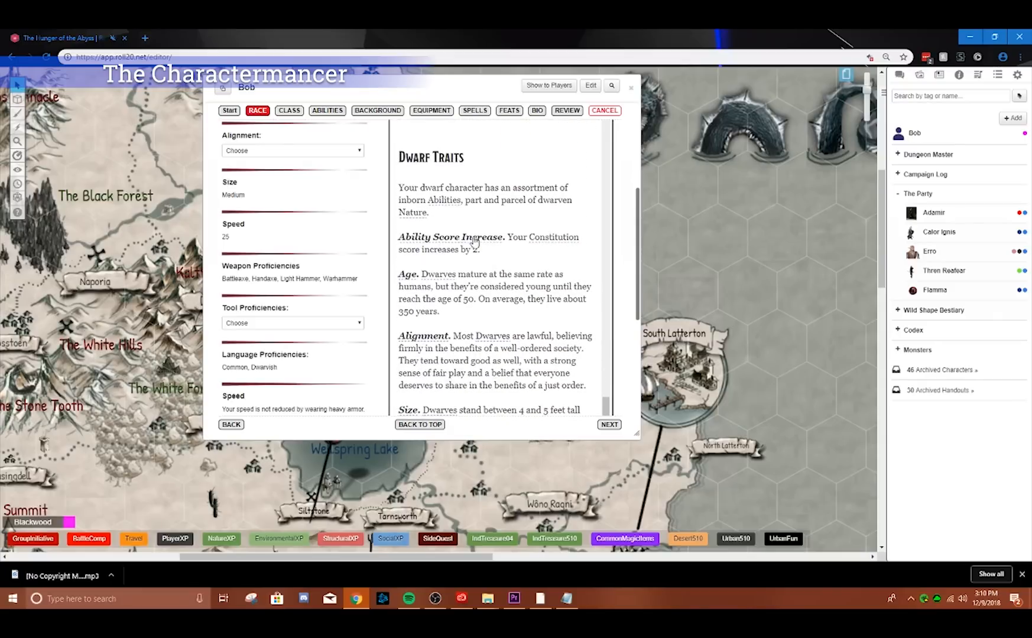
{"action": "scroll", "coordinate": [476, 195], "scroll_direction": "down", "scroll_amount": 1}
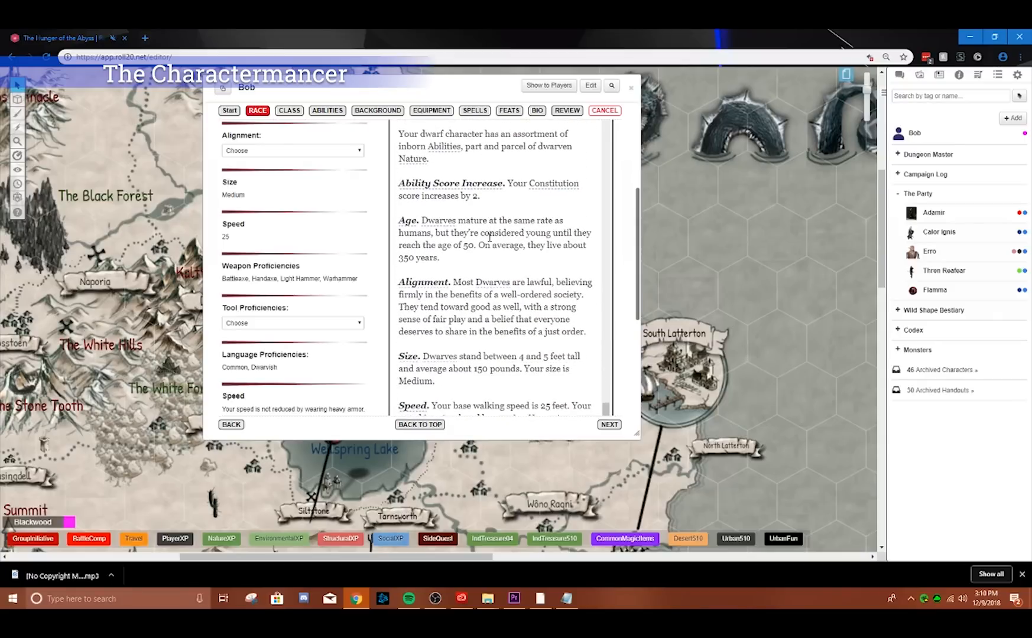
{"action": "left_click_drag", "start_coordinate": [506, 183], "coordinate": [519, 198]}
{"action": "left_click", "coordinate": [519, 199]}
{"action": "scroll", "coordinate": [466, 199], "scroll_direction": "down", "scroll_amount": 1}
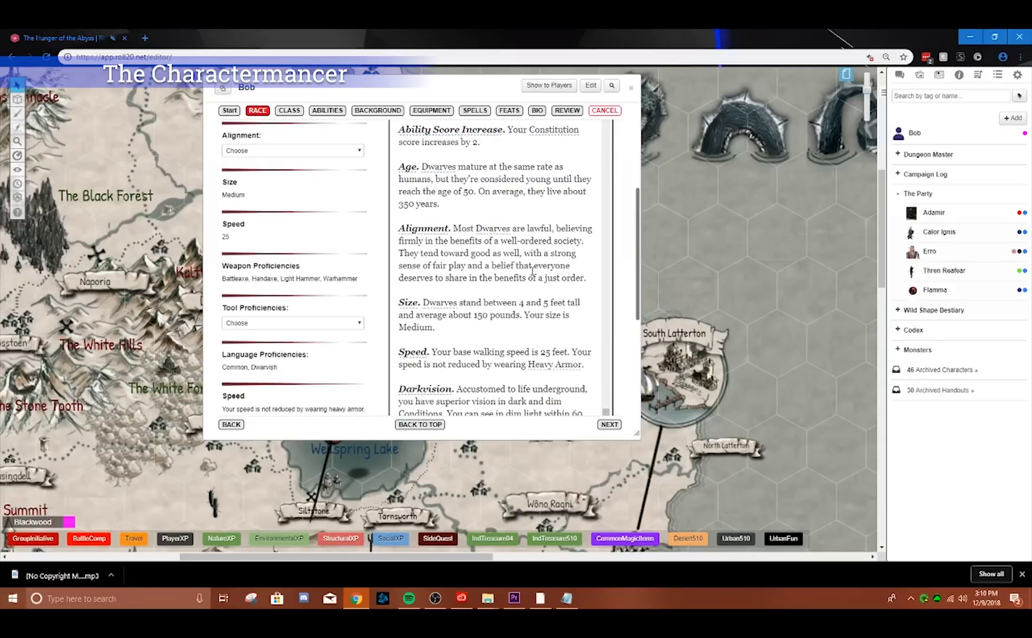
{"action": "scroll", "coordinate": [298, 192], "scroll_direction": "up", "scroll_amount": 2}
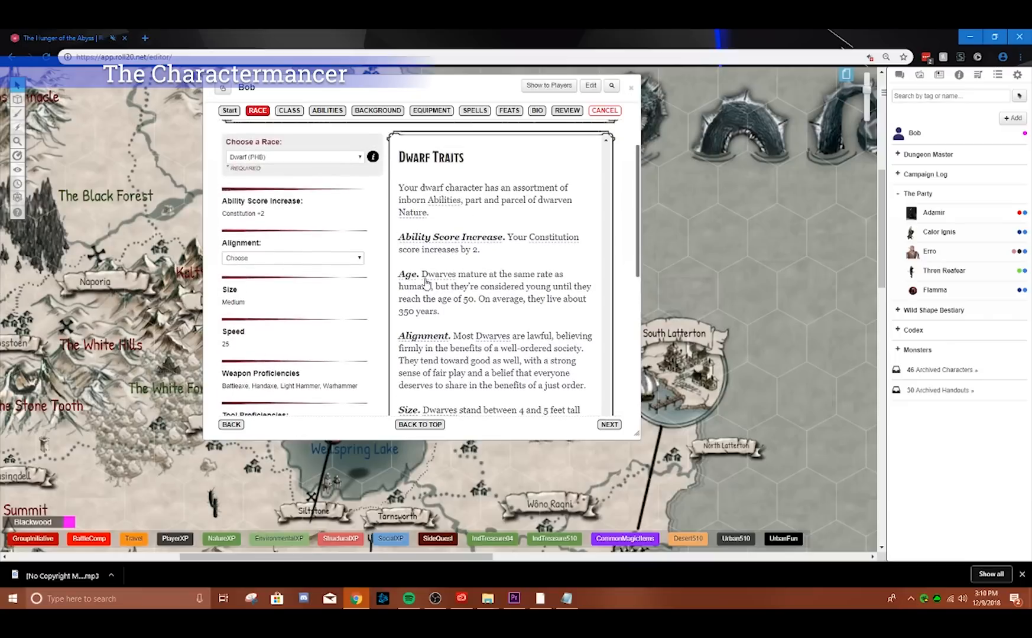
{"action": "scroll", "coordinate": [449, 283], "scroll_direction": "down", "scroll_amount": 12}
{"action": "scroll", "coordinate": [462, 281], "scroll_direction": "down", "scroll_amount": 5}
{"action": "scroll", "coordinate": [263, 282], "scroll_direction": "down", "scroll_amount": 2}
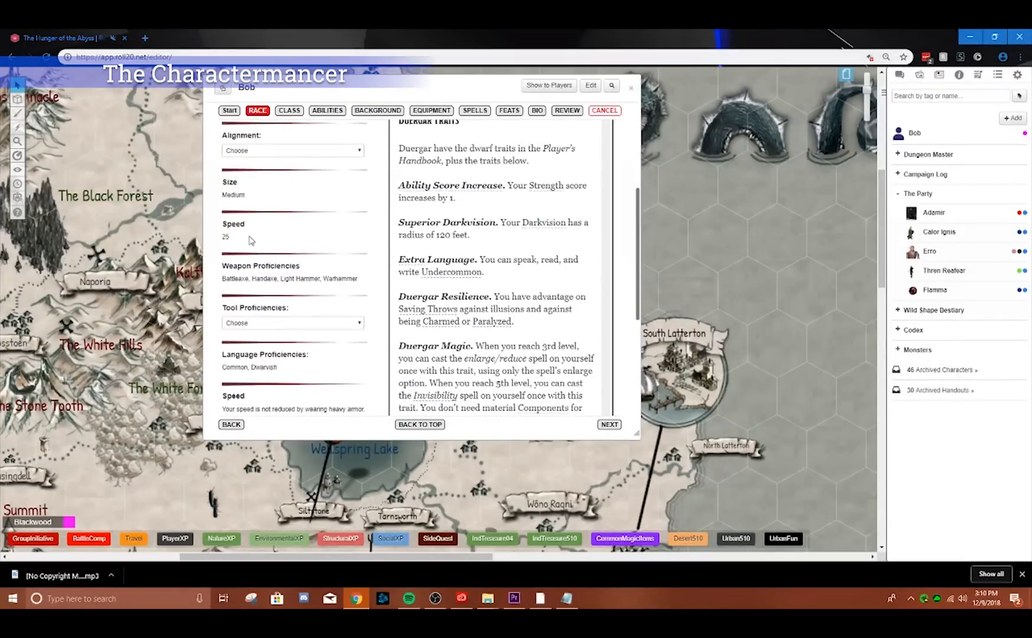
- Set Bob's alignment to Lawful Good in the race options
{"action": "scroll", "coordinate": [250, 244], "scroll_direction": "up", "scroll_amount": 2}
{"action": "scroll", "coordinate": [264, 263], "scroll_direction": "up", "scroll_amount": 1}
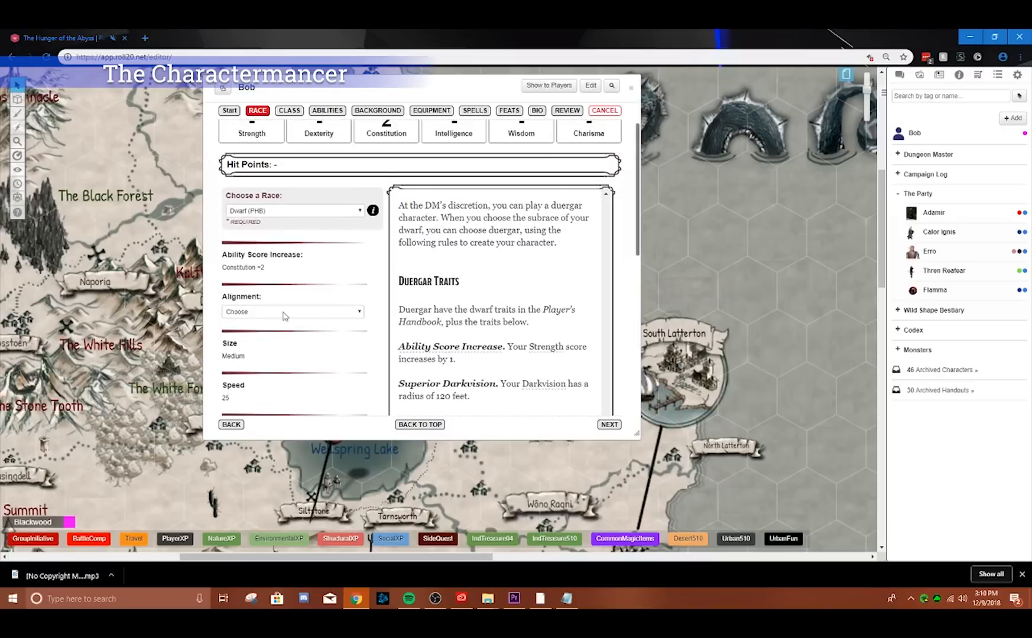
{"action": "scroll", "coordinate": [279, 286], "scroll_direction": "down", "scroll_amount": 1}
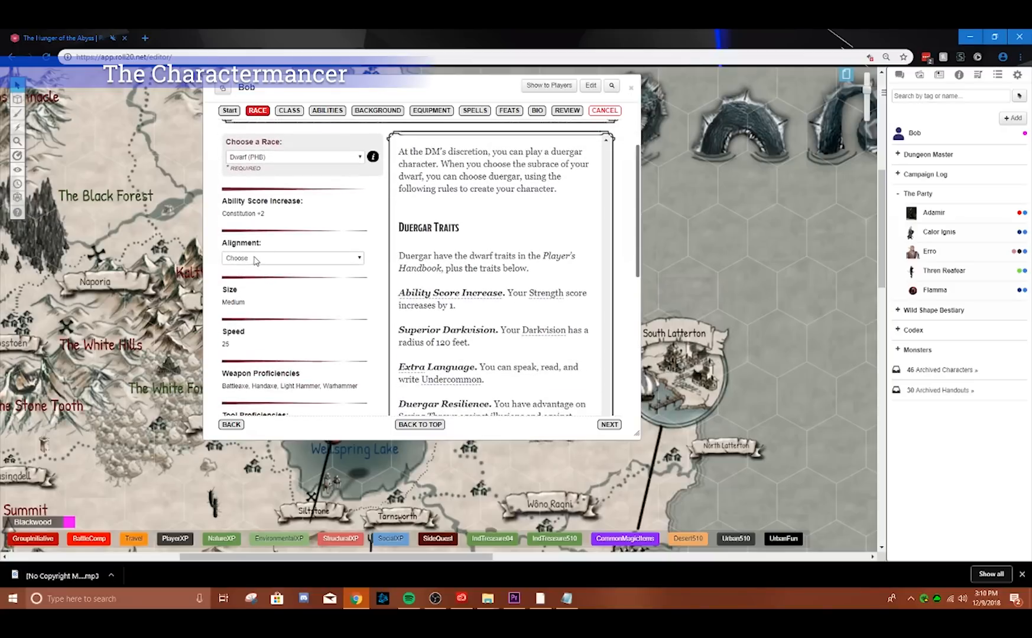
{"action": "left_click", "coordinate": [292, 258]}
{"action": "left_click", "coordinate": [289, 267]}
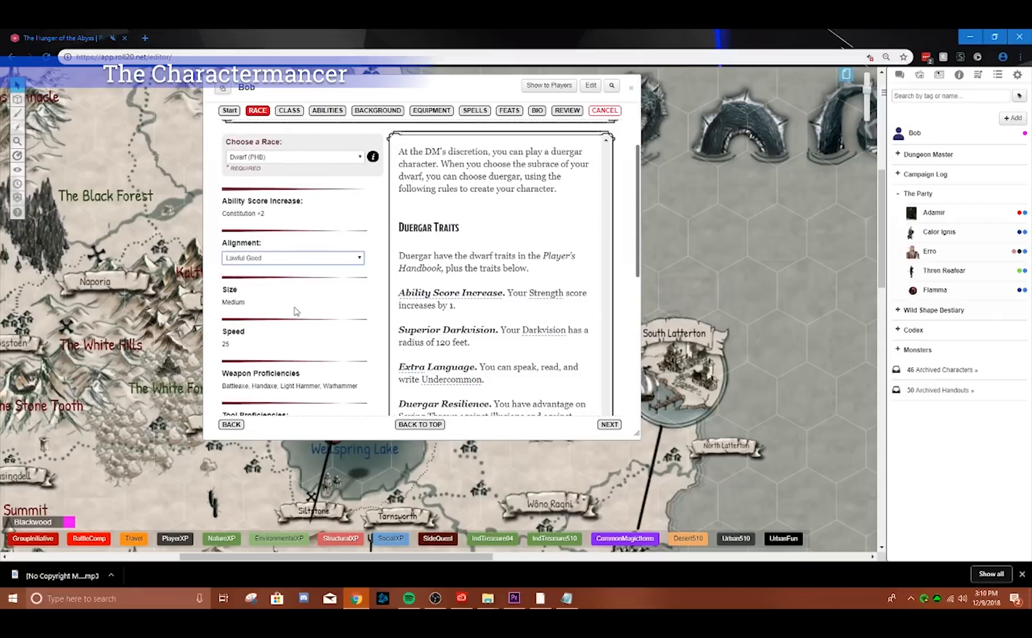
- Choose Smith's Tools as the dwarf's tool proficiency
{"action": "scroll", "coordinate": [299, 337], "scroll_direction": "down", "scroll_amount": 4}
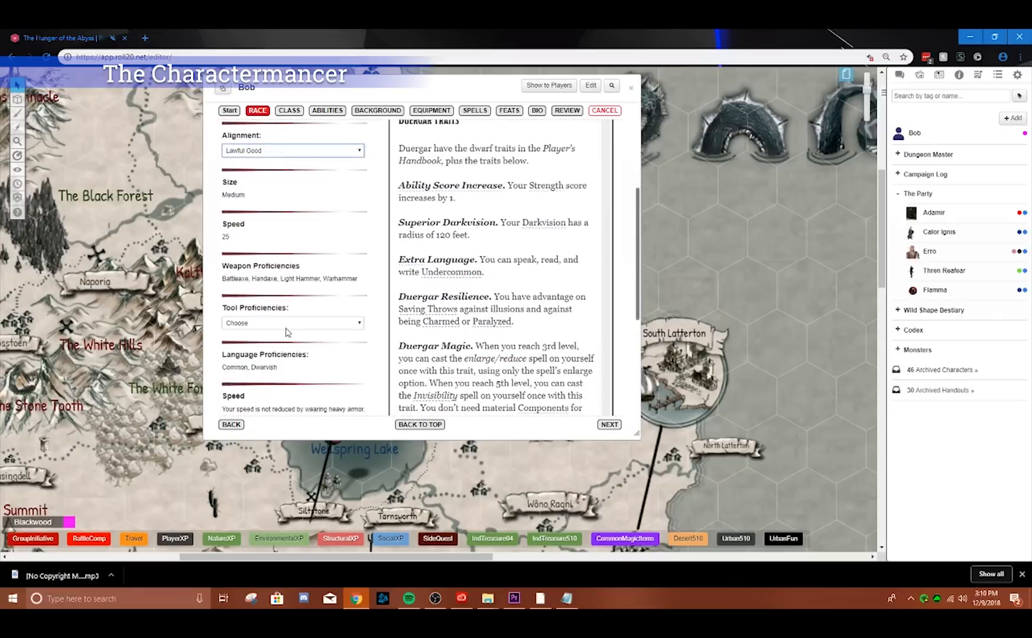
{"action": "left_click", "coordinate": [281, 216]}
{"action": "left_click", "coordinate": [280, 234]}
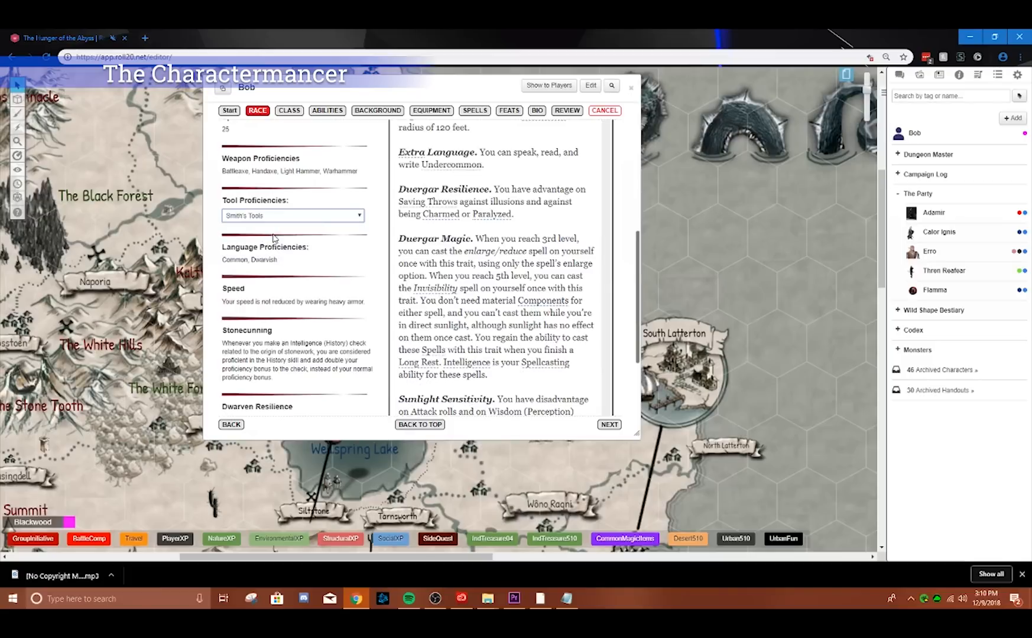
{"action": "left_click", "coordinate": [248, 217]}
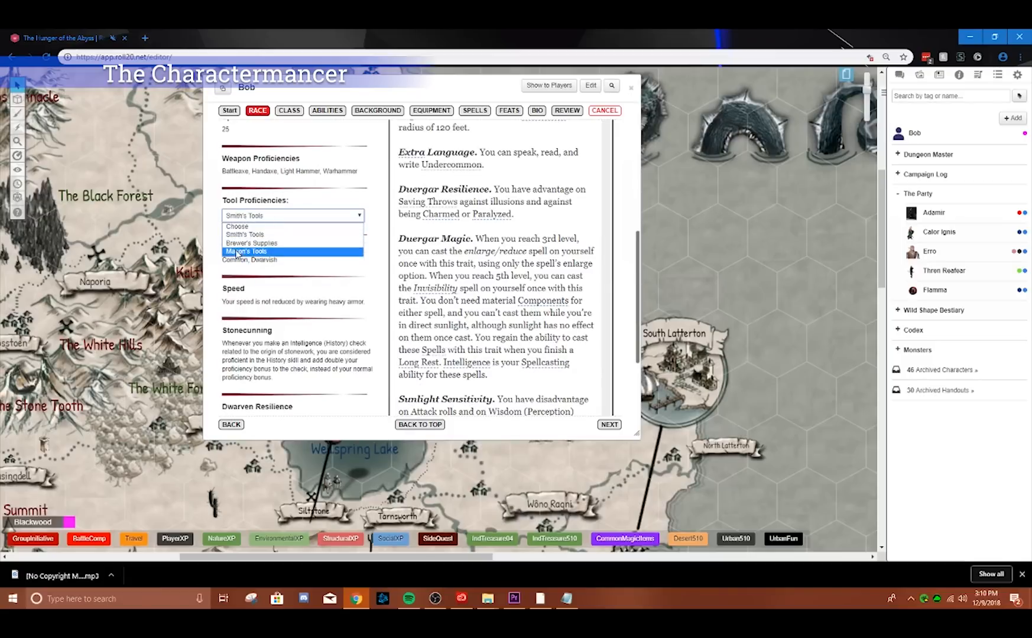
{"action": "left_click", "coordinate": [242, 236]}
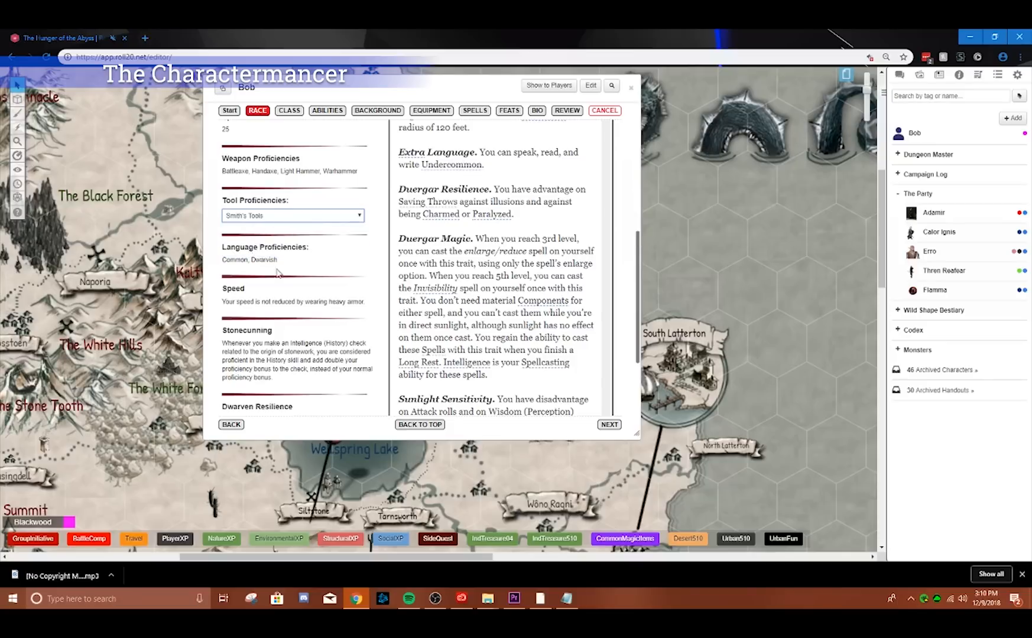
- Review the remaining dwarf racial traits and choose Hill Dwarf (PHB) as the subrace
{"action": "scroll", "coordinate": [278, 272], "scroll_direction": "down", "scroll_amount": 3}
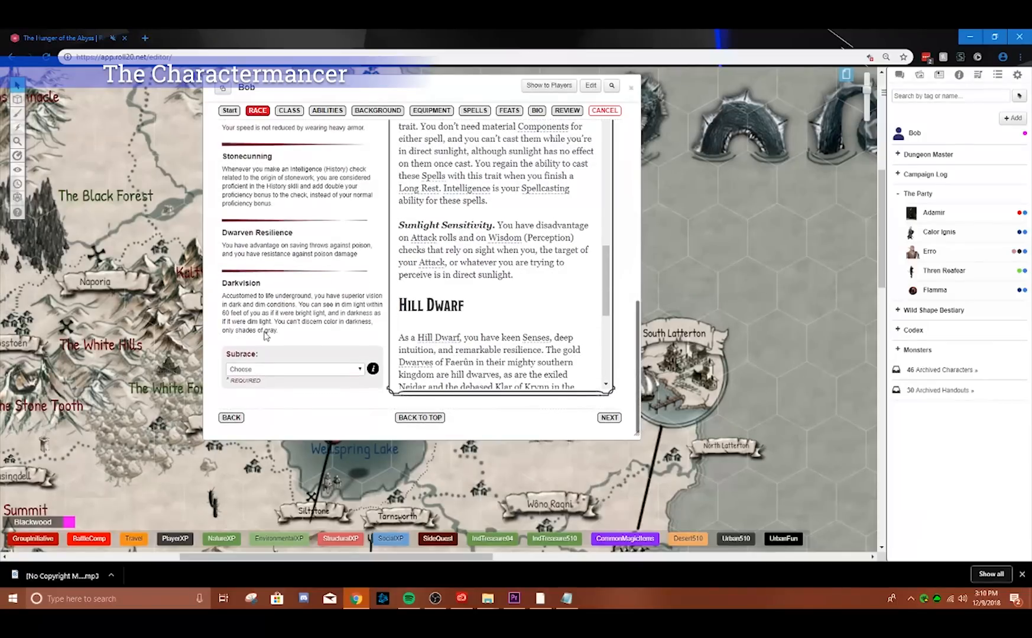
{"action": "scroll", "coordinate": [265, 329], "scroll_direction": "up", "scroll_amount": 3}
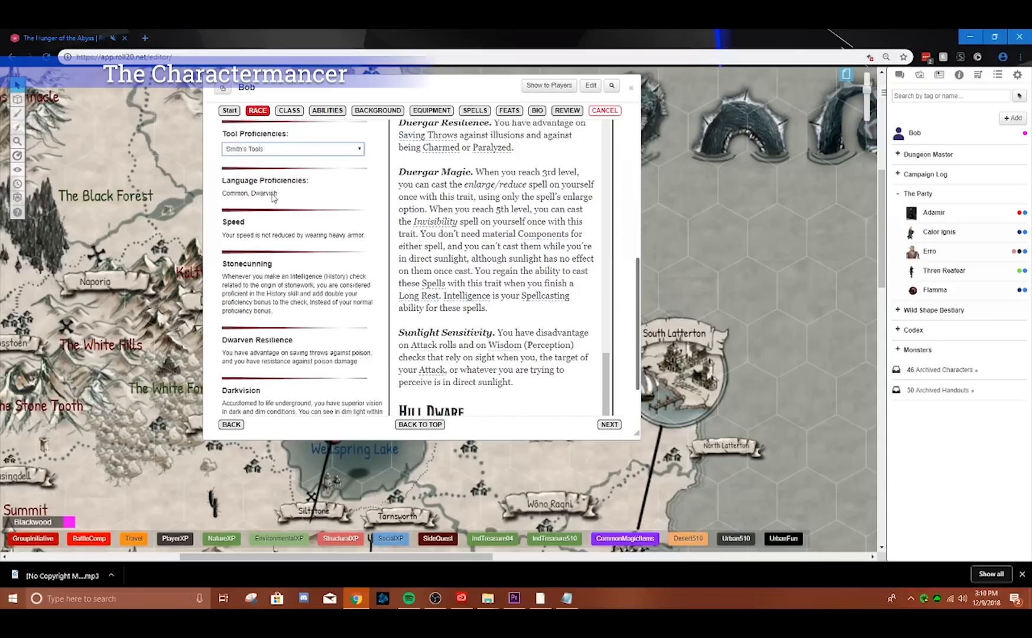
{"action": "scroll", "coordinate": [273, 201], "scroll_direction": "down", "scroll_amount": 2}
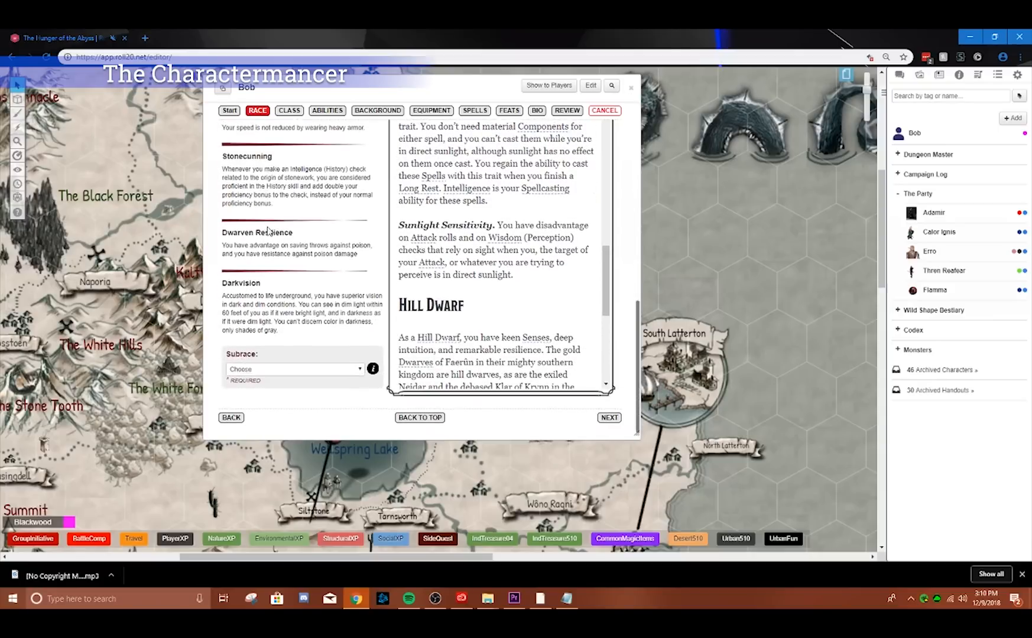
{"action": "scroll", "coordinate": [264, 225], "scroll_direction": "up", "scroll_amount": 1}
{"action": "scroll", "coordinate": [335, 218], "scroll_direction": "down", "scroll_amount": 1}
{"action": "left_click", "coordinate": [254, 369]}
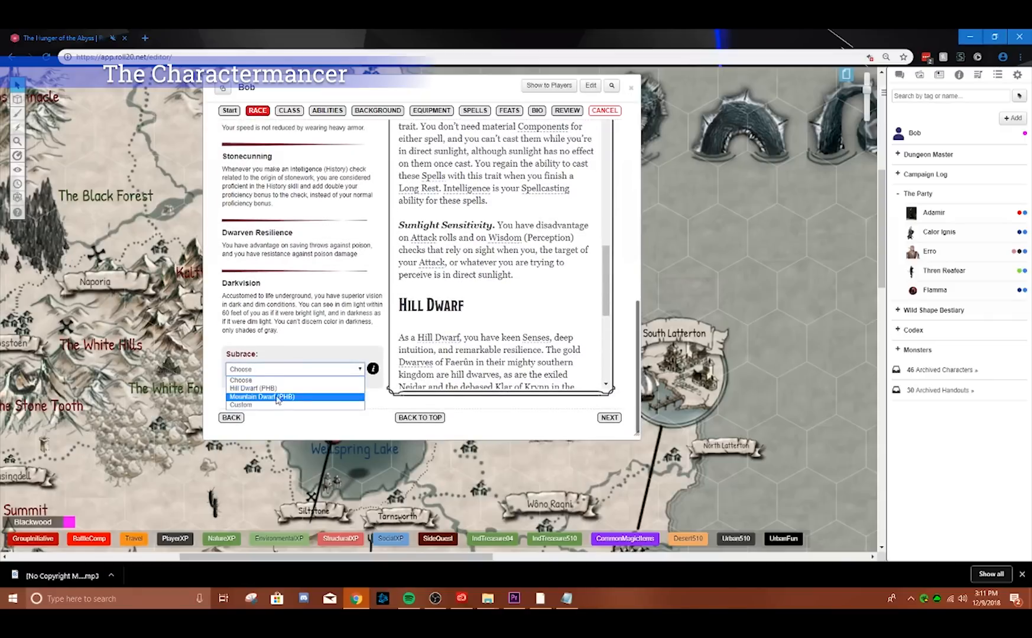
{"action": "left_click", "coordinate": [271, 388]}
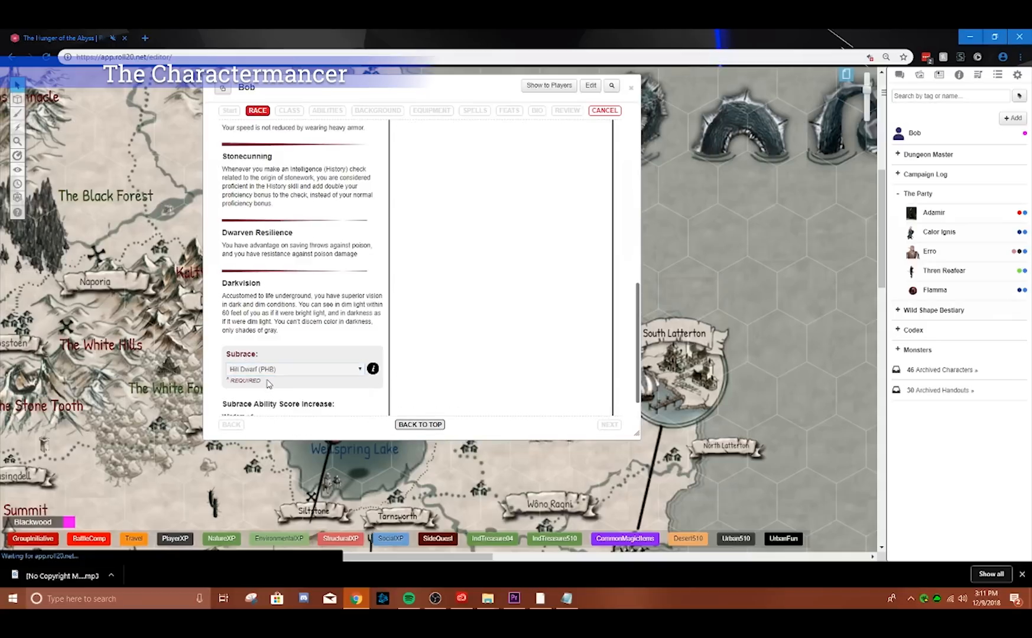
- Check the Hill Dwarf ability score increase and Dwarven Toughness trait, and look over the other subrace options
{"action": "scroll", "coordinate": [271, 387], "scroll_direction": "down", "scroll_amount": 1}
{"action": "scroll", "coordinate": [254, 389], "scroll_direction": "down", "scroll_amount": 2}
{"action": "scroll", "coordinate": [253, 389], "scroll_direction": "down", "scroll_amount": 6}
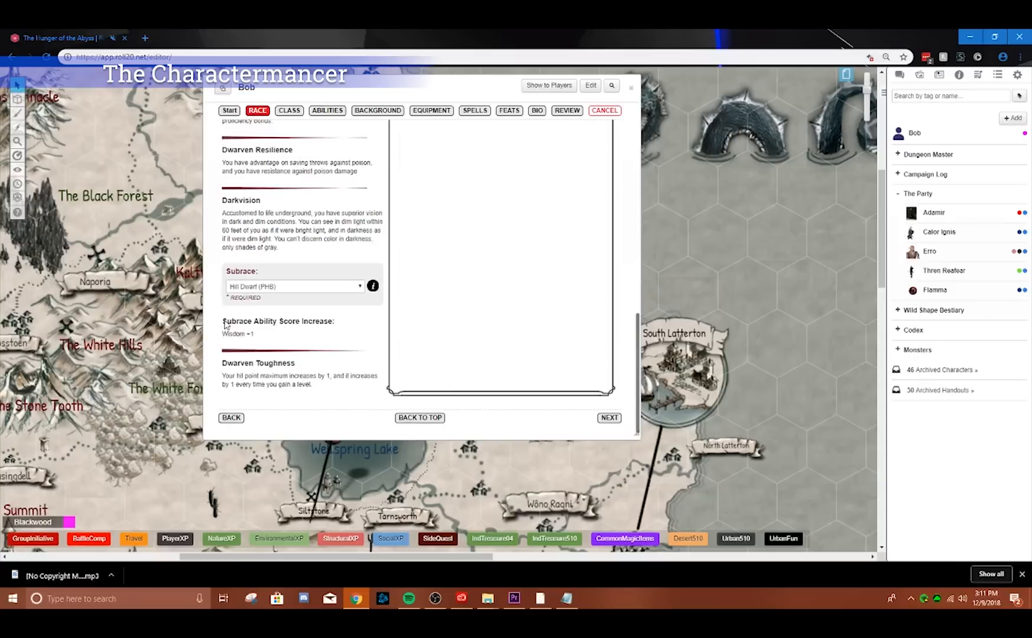
{"action": "left_click", "coordinate": [297, 289]}
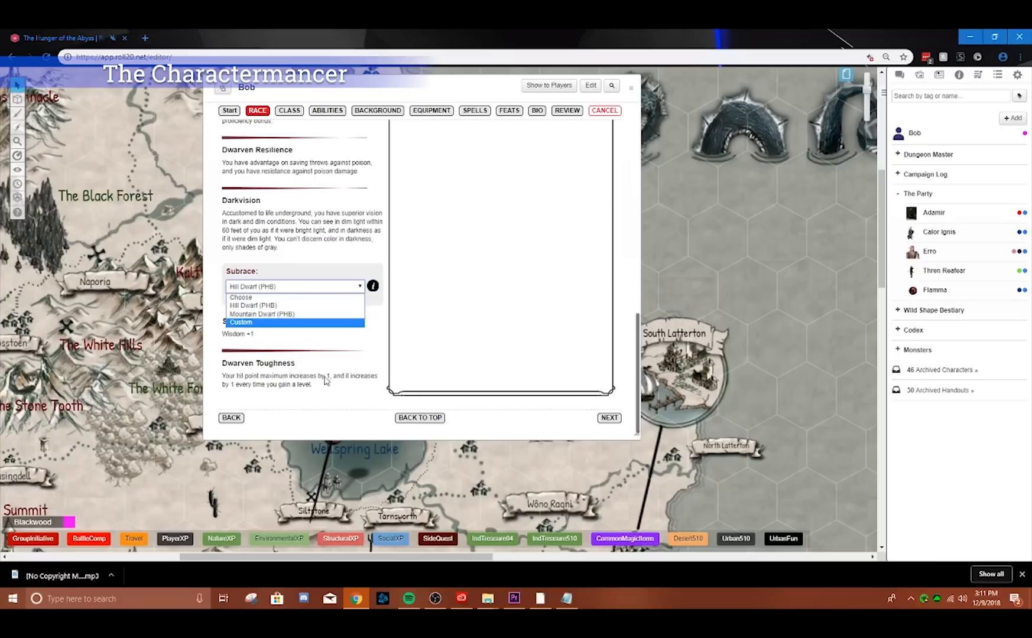
{"action": "left_click", "coordinate": [294, 349]}
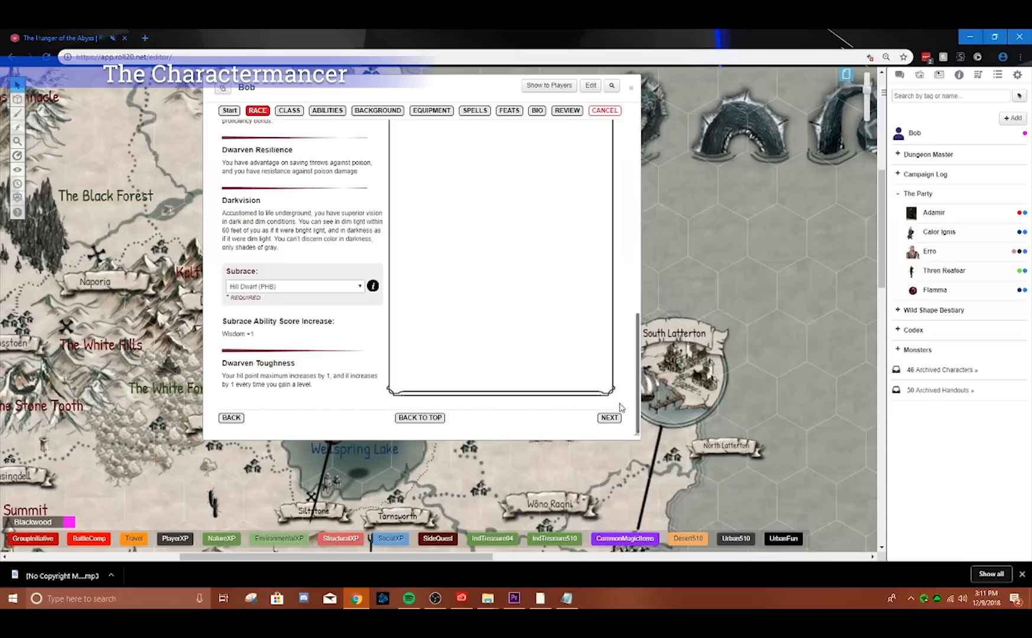
- Continue to the class stage and choose Cleric (PHB) as Bob's class
{"action": "left_click", "coordinate": [609, 418]}
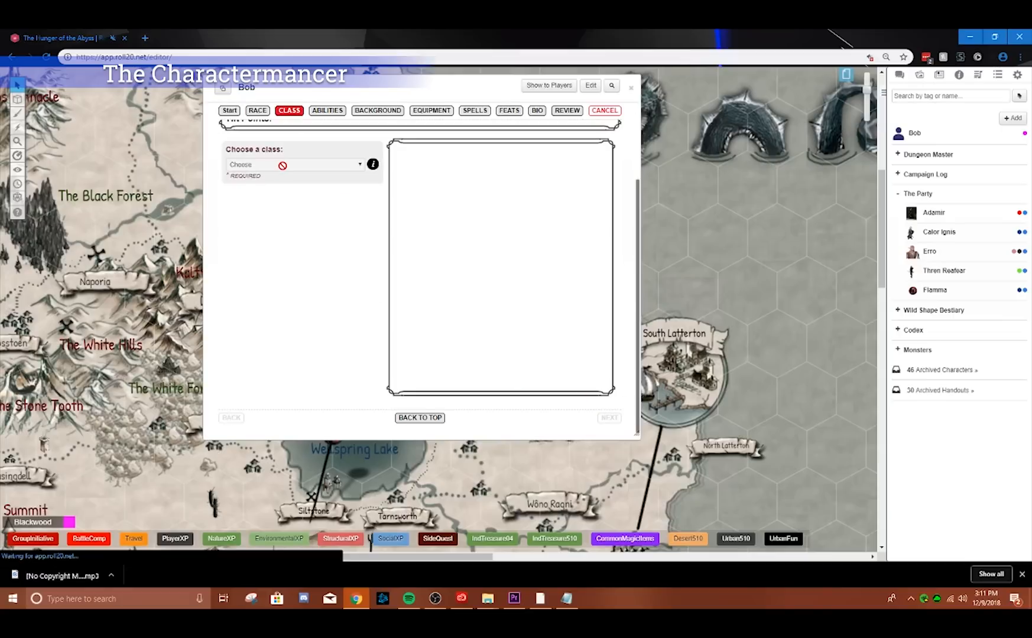
{"action": "left_click", "coordinate": [355, 166]}
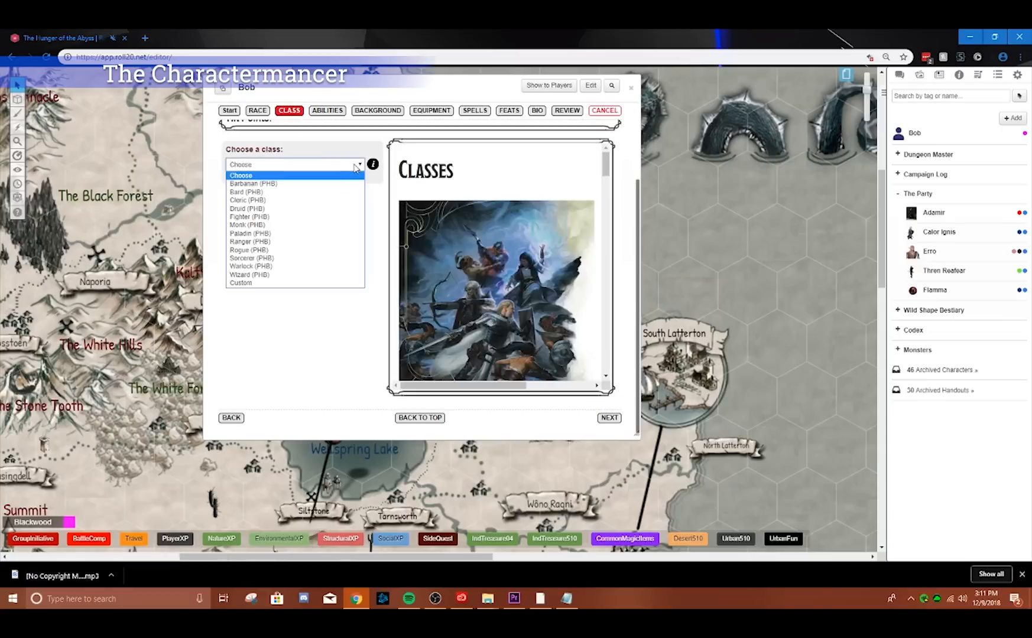
{"action": "left_click", "coordinate": [316, 201]}
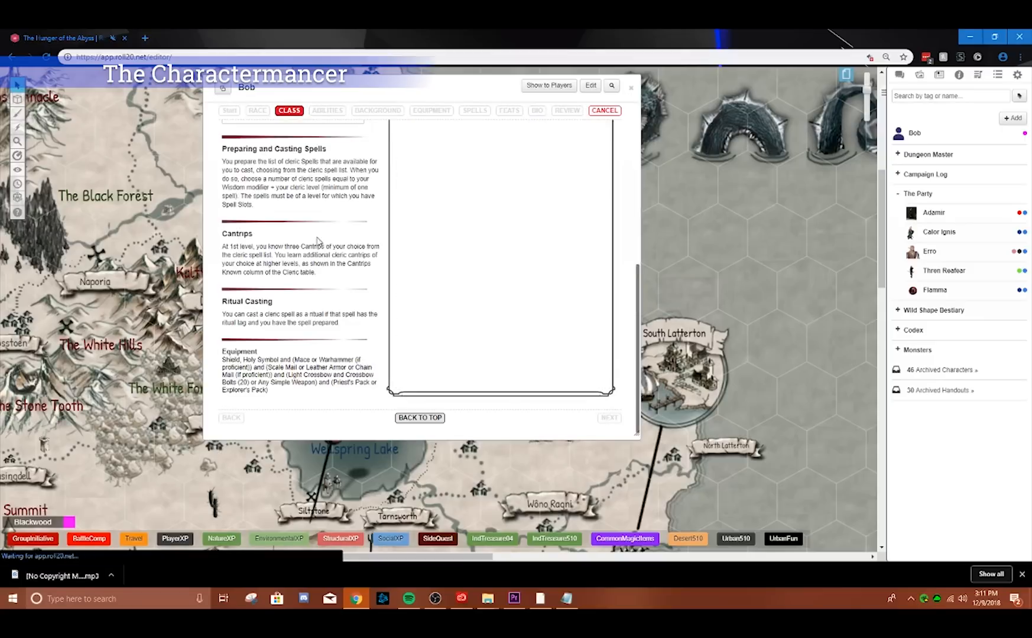
- Read through the Cleric compendium description and check the hit points and suggested abilities for the class
{"action": "scroll", "coordinate": [493, 299], "scroll_direction": "down", "scroll_amount": 5}
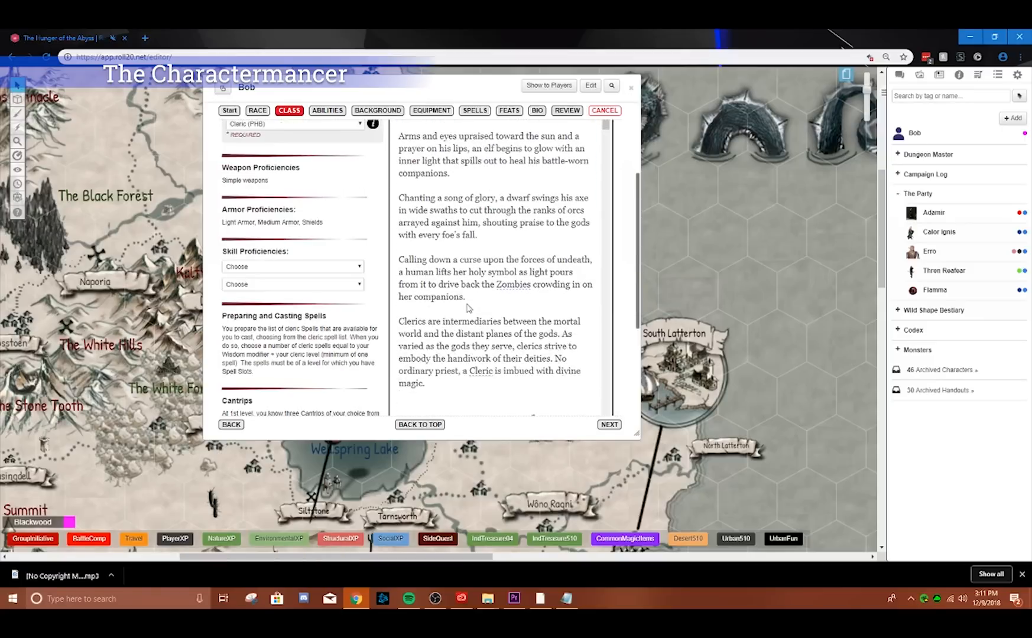
{"action": "scroll", "coordinate": [465, 300], "scroll_direction": "down", "scroll_amount": 5}
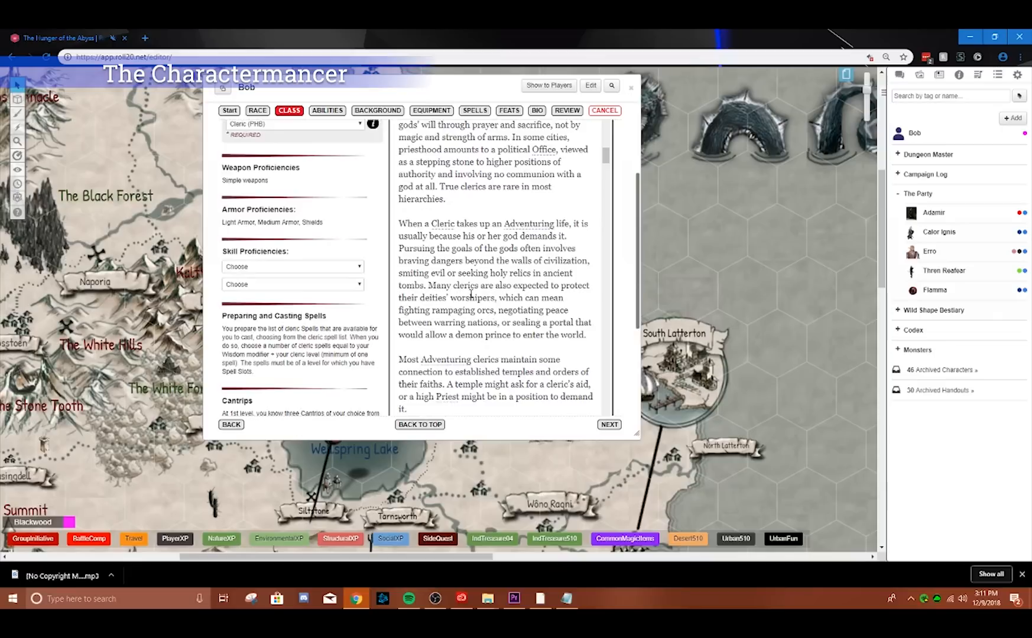
{"action": "left_click_drag", "start_coordinate": [607, 152], "coordinate": [598, 307]}
{"action": "scroll", "coordinate": [542, 299], "scroll_direction": "down", "scroll_amount": 15}
{"action": "scroll", "coordinate": [536, 319], "scroll_direction": "down", "scroll_amount": 10}
{"action": "scroll", "coordinate": [412, 268], "scroll_direction": "up", "scroll_amount": 5}
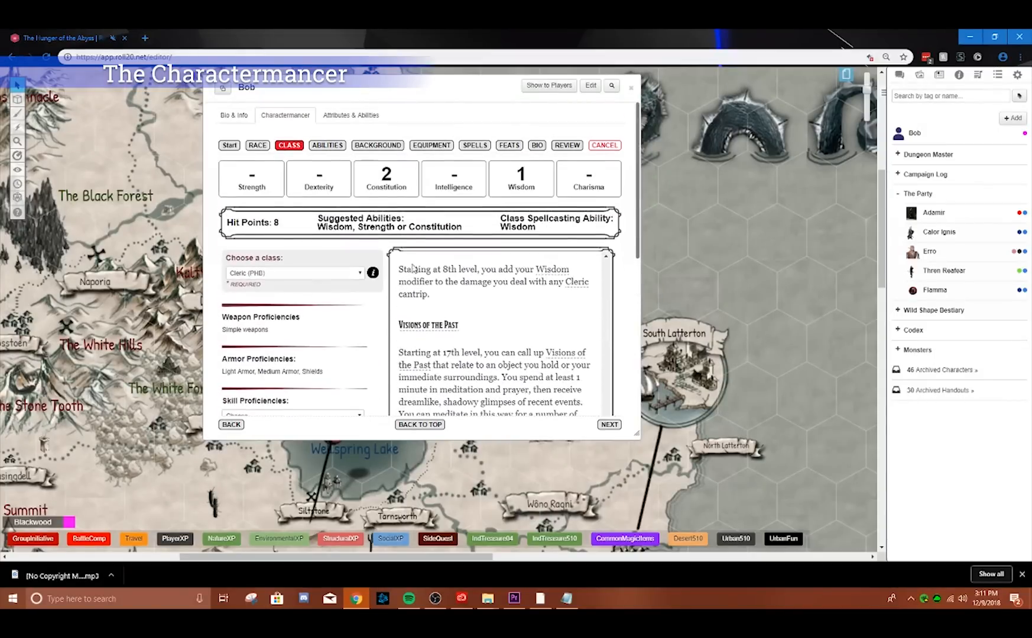
- Choose Insight and Medicine as the cleric's two skill proficiencies
{"action": "scroll", "coordinate": [278, 377], "scroll_direction": "down", "scroll_amount": 3}
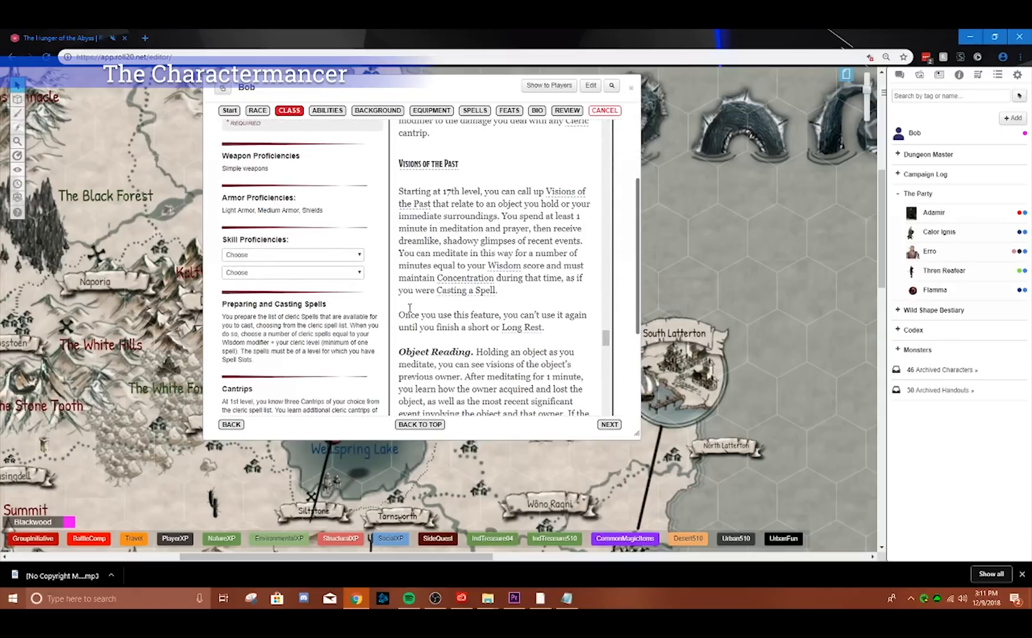
{"action": "left_click", "coordinate": [294, 259]}
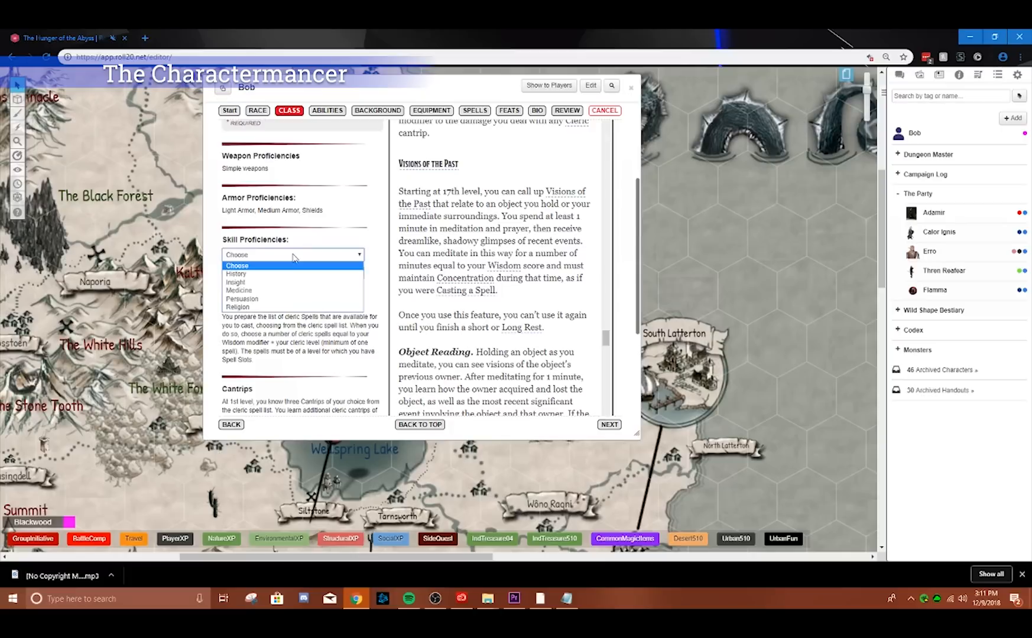
{"action": "left_click", "coordinate": [257, 282]}
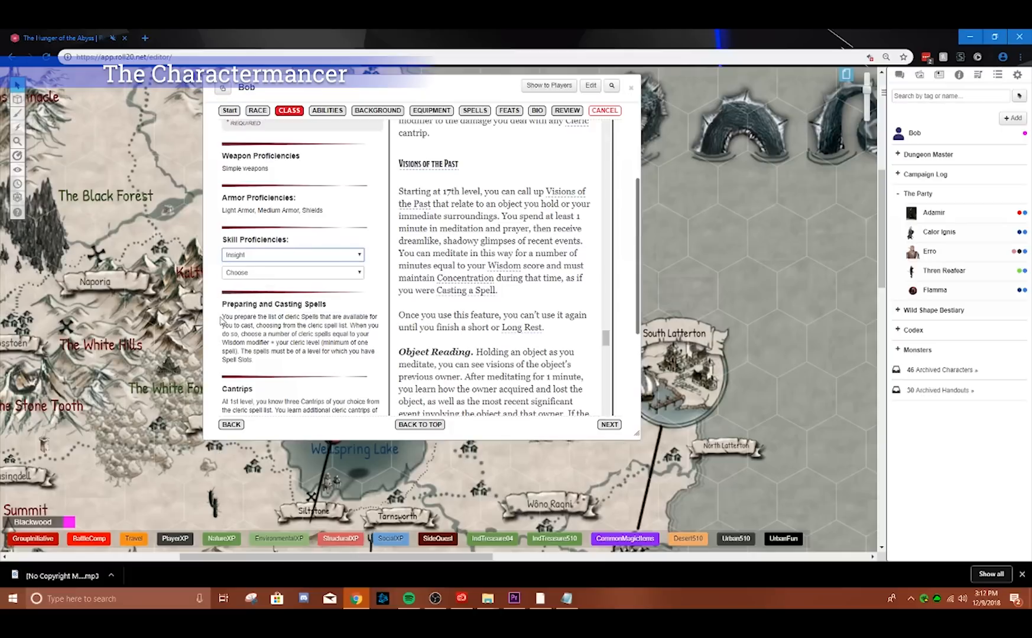
{"action": "left_click", "coordinate": [255, 276]}
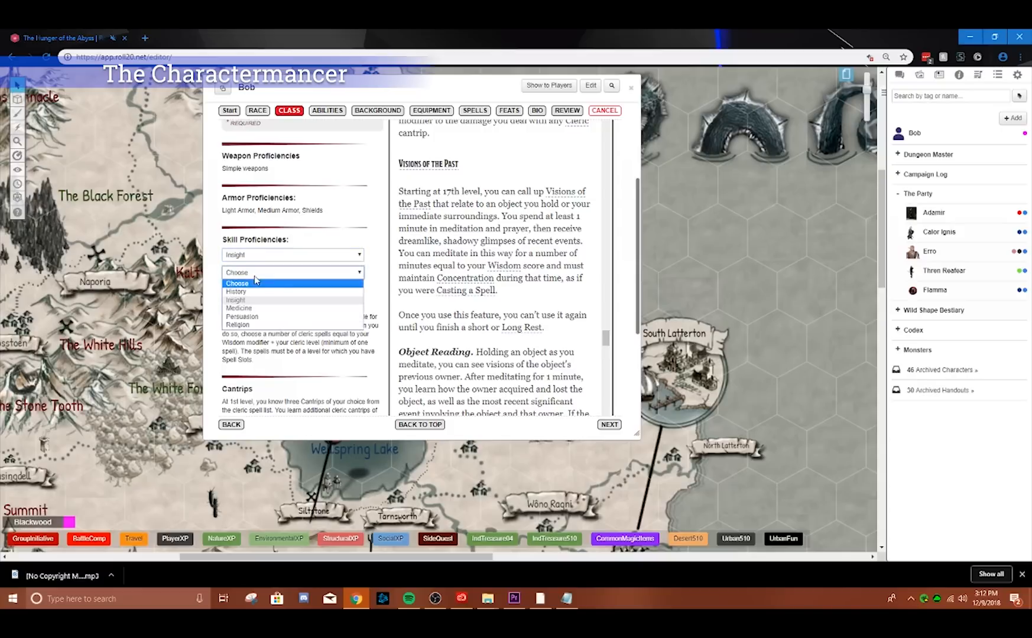
{"action": "left_click", "coordinate": [251, 308]}
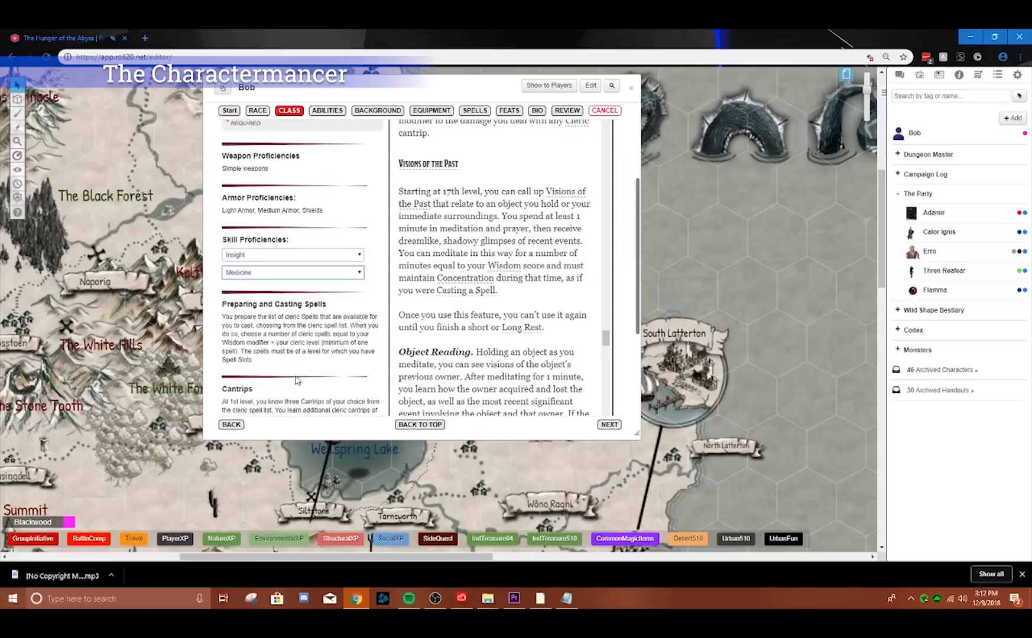
- Review the cleric's spellcasting features and choose Life Domain (PHB) as the divine domain
{"action": "scroll", "coordinate": [297, 390], "scroll_direction": "down", "scroll_amount": 5}
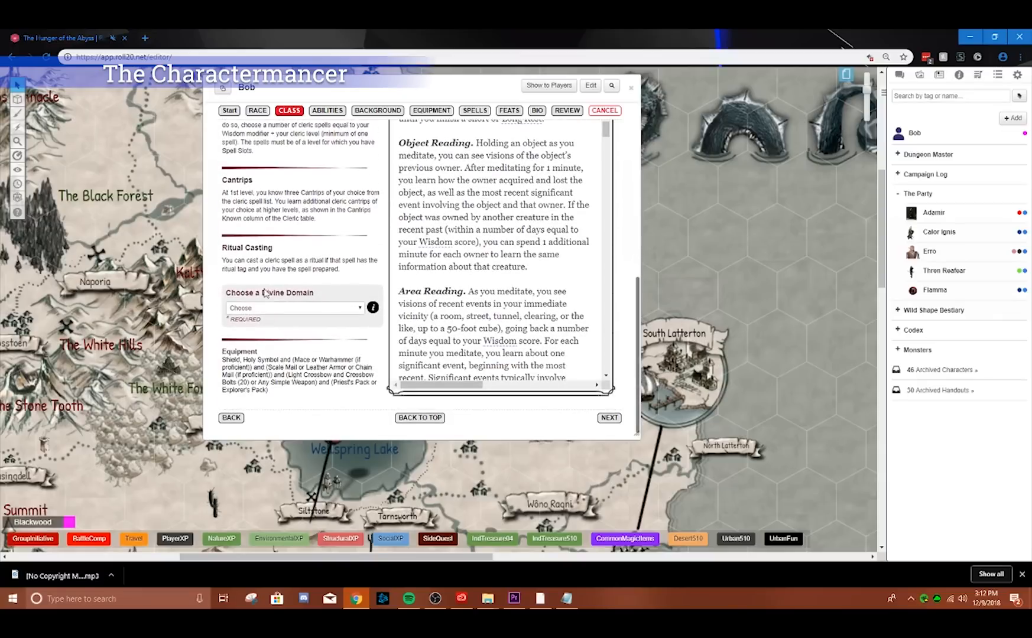
{"action": "scroll", "coordinate": [278, 317], "scroll_direction": "up", "scroll_amount": 3}
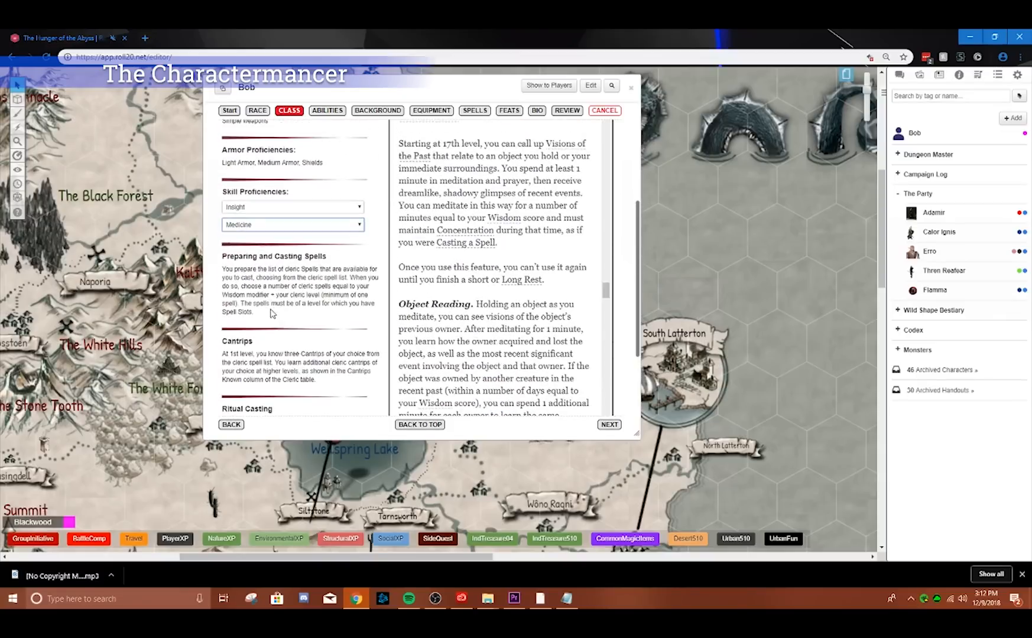
{"action": "scroll", "coordinate": [299, 224], "scroll_direction": "down", "scroll_amount": 3}
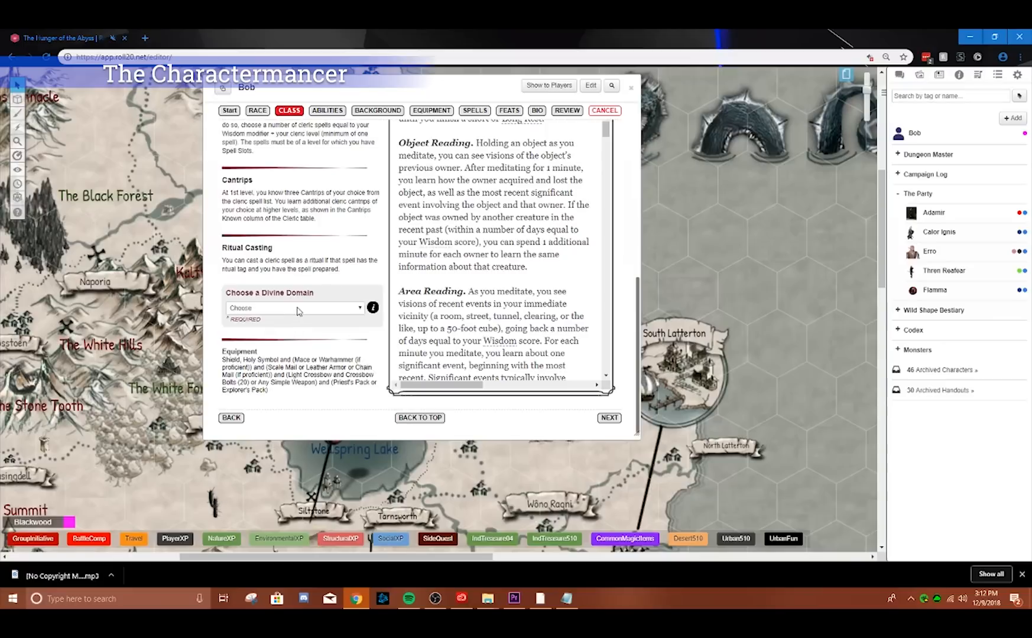
{"action": "left_click", "coordinate": [297, 308]}
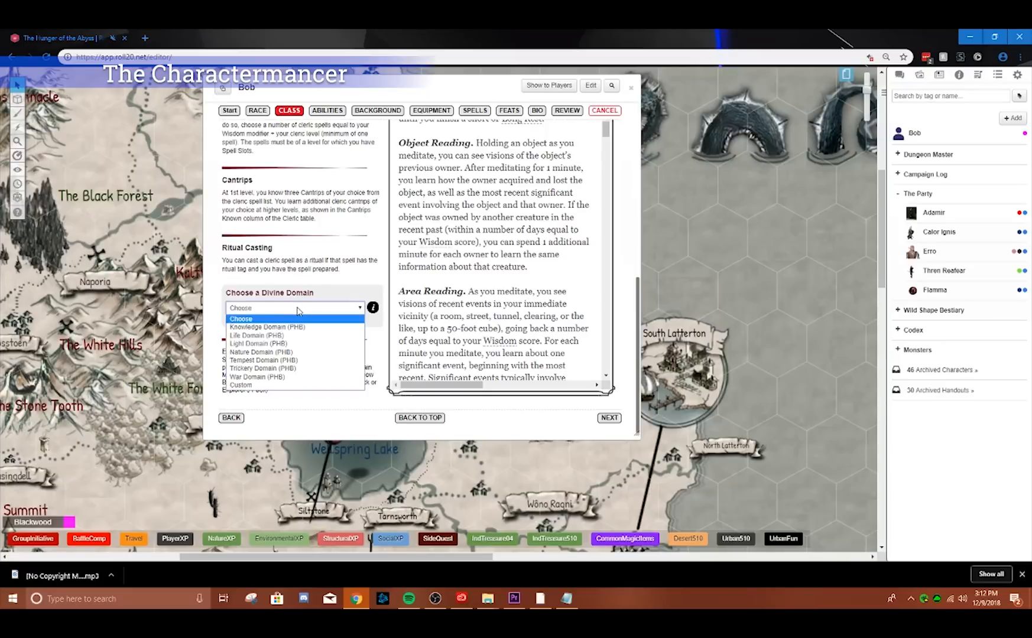
{"action": "left_click", "coordinate": [235, 335]}
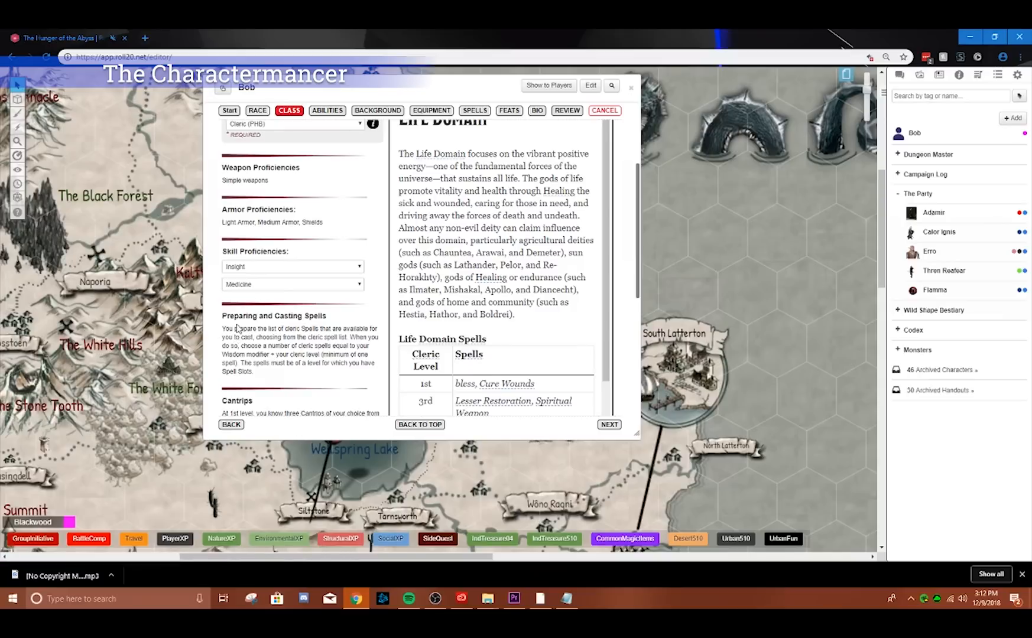
- Examine the Life Domain spells, the added armor proficiency, the Disciple of Life feature and the cleric's equipment list
{"action": "scroll", "coordinate": [237, 329], "scroll_direction": "down", "scroll_amount": 3}
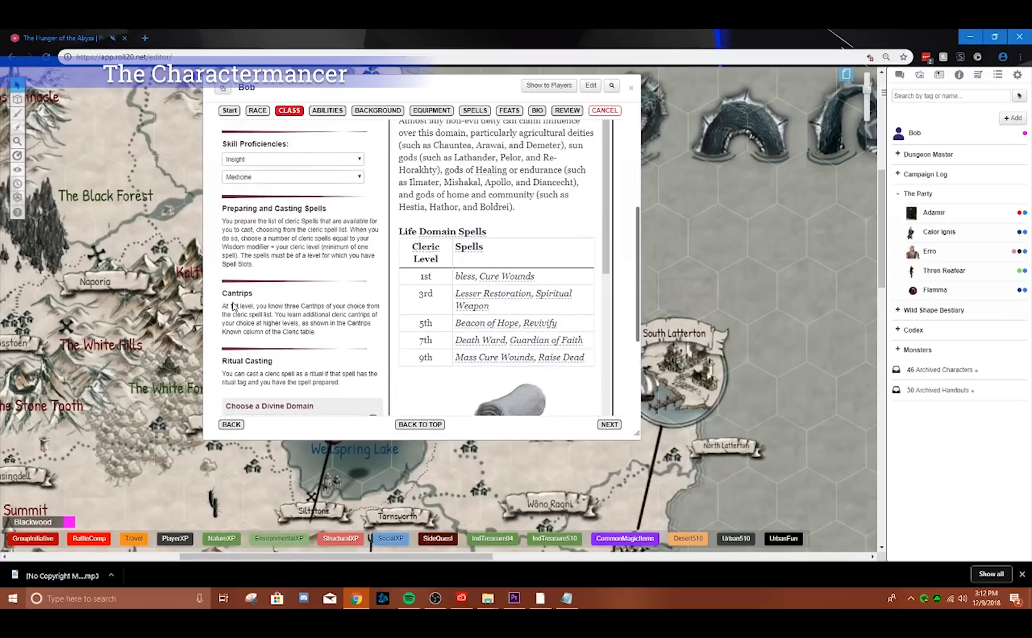
{"action": "scroll", "coordinate": [233, 305], "scroll_direction": "down", "scroll_amount": 4}
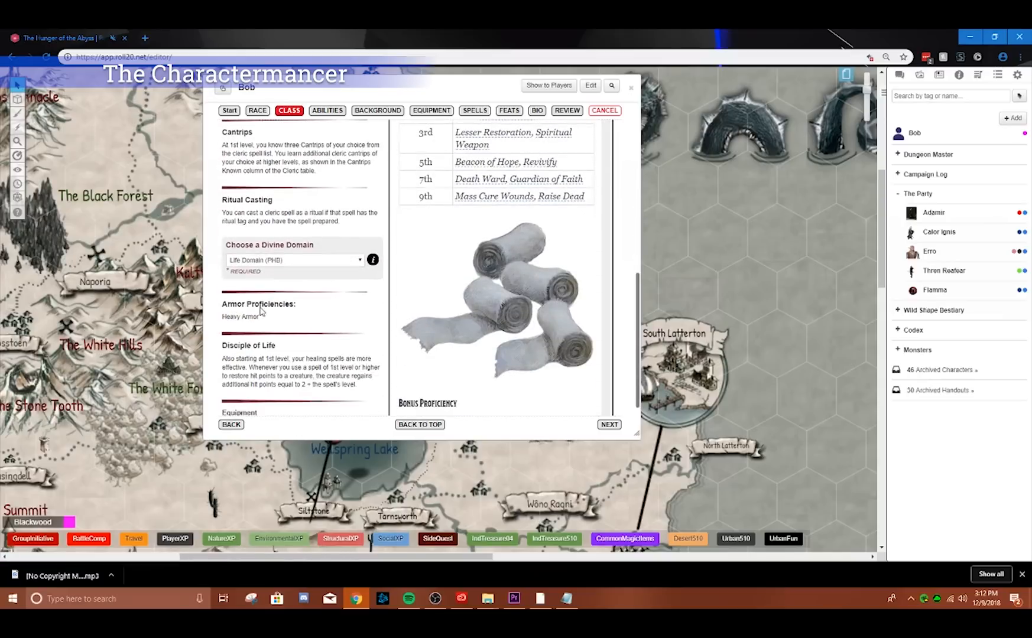
{"action": "scroll", "coordinate": [261, 311], "scroll_direction": "up", "scroll_amount": 3}
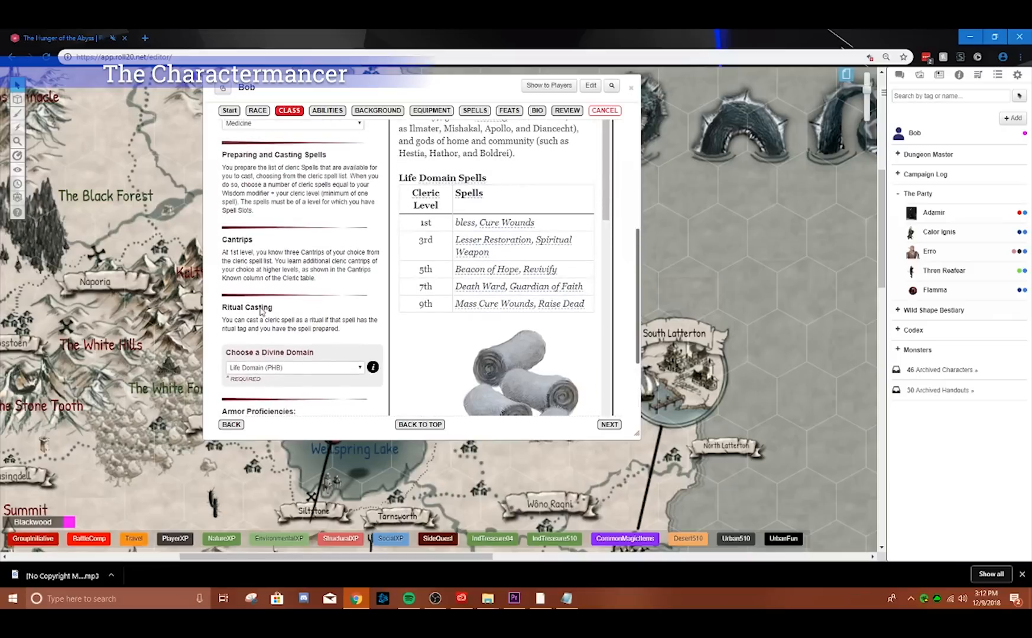
{"action": "scroll", "coordinate": [260, 312], "scroll_direction": "down", "scroll_amount": 4}
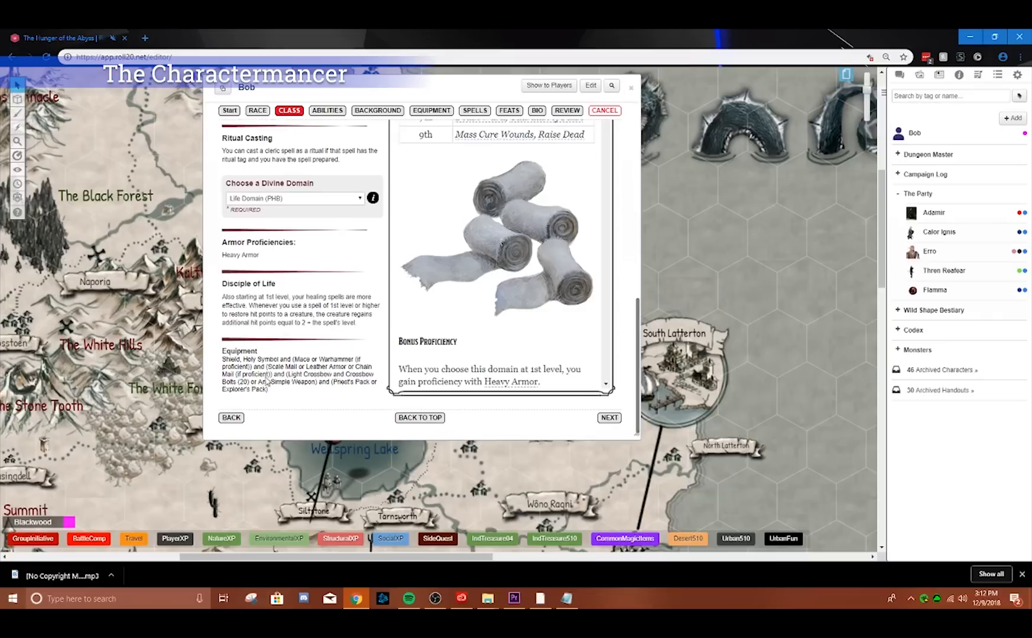
- Continue to the ability scores and set the ability score method to Standard Array
{"action": "left_click", "coordinate": [606, 419]}
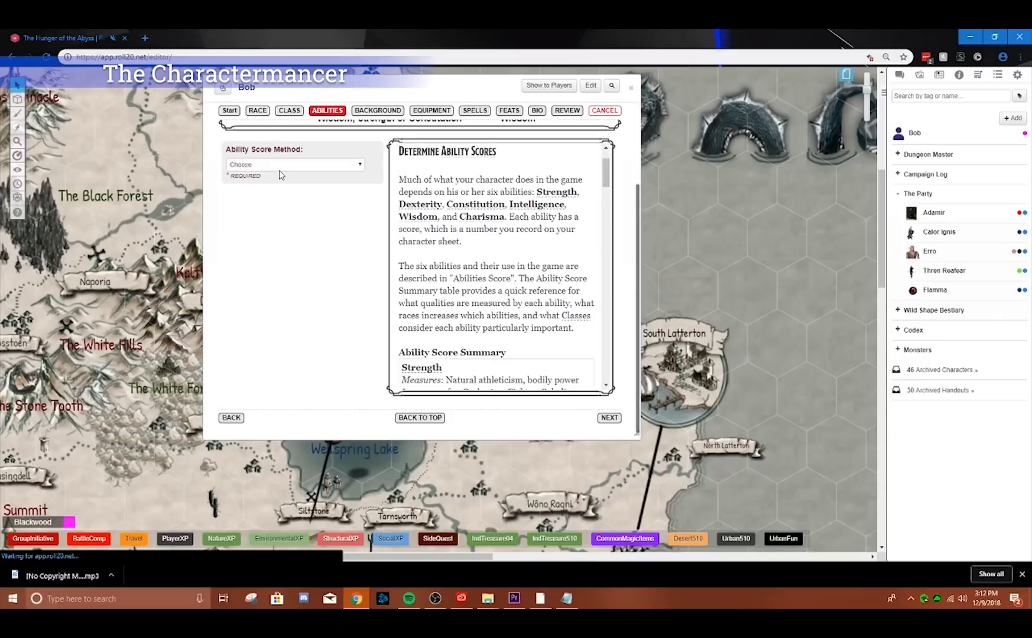
{"action": "left_click", "coordinate": [285, 165]}
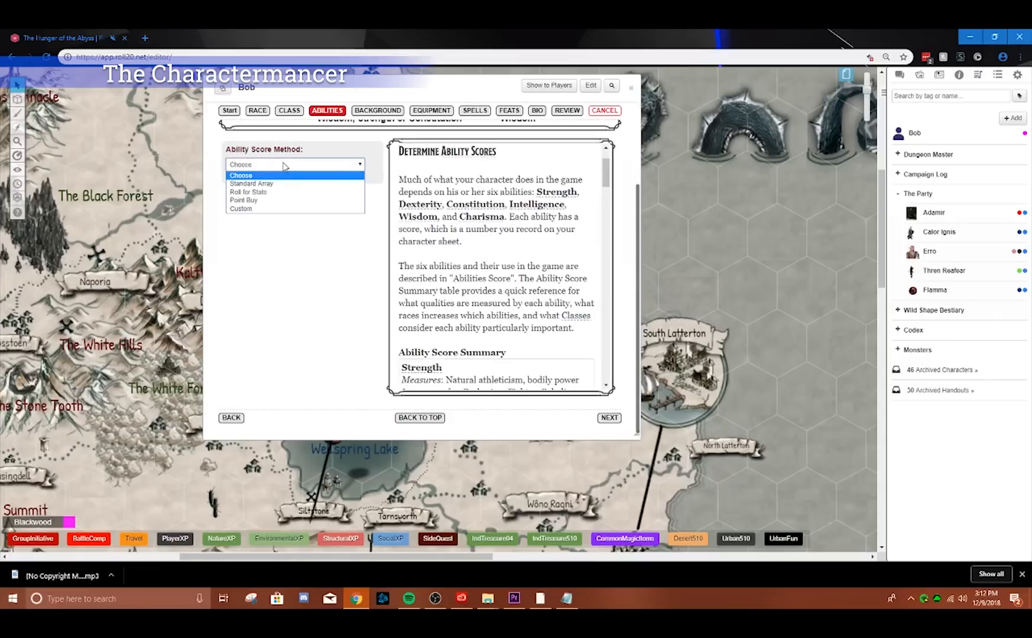
{"action": "left_click", "coordinate": [254, 183]}
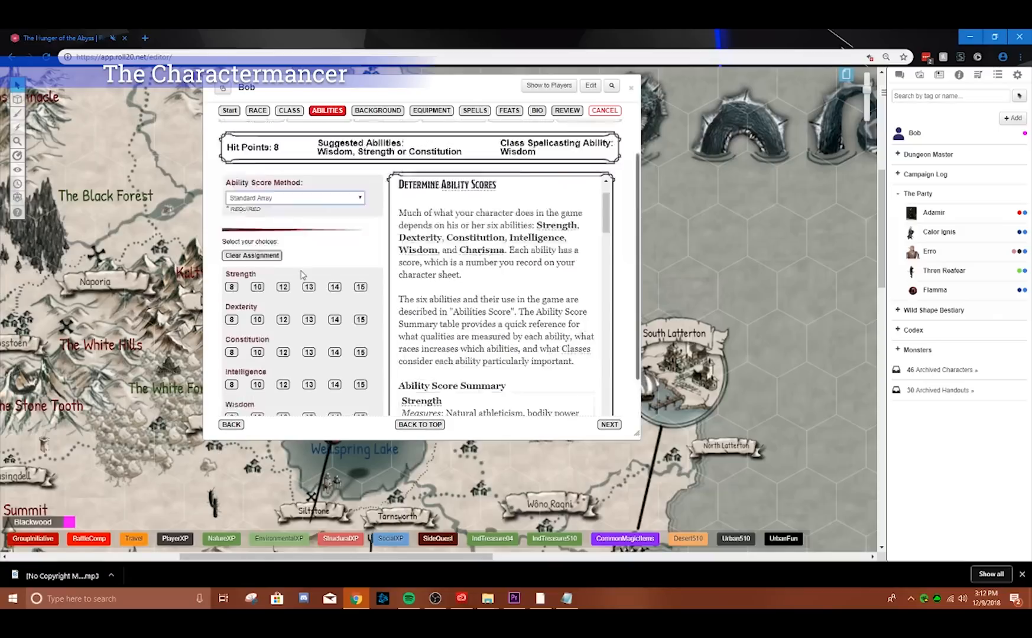
{"action": "scroll", "coordinate": [283, 280], "scroll_direction": "down", "scroll_amount": 1}
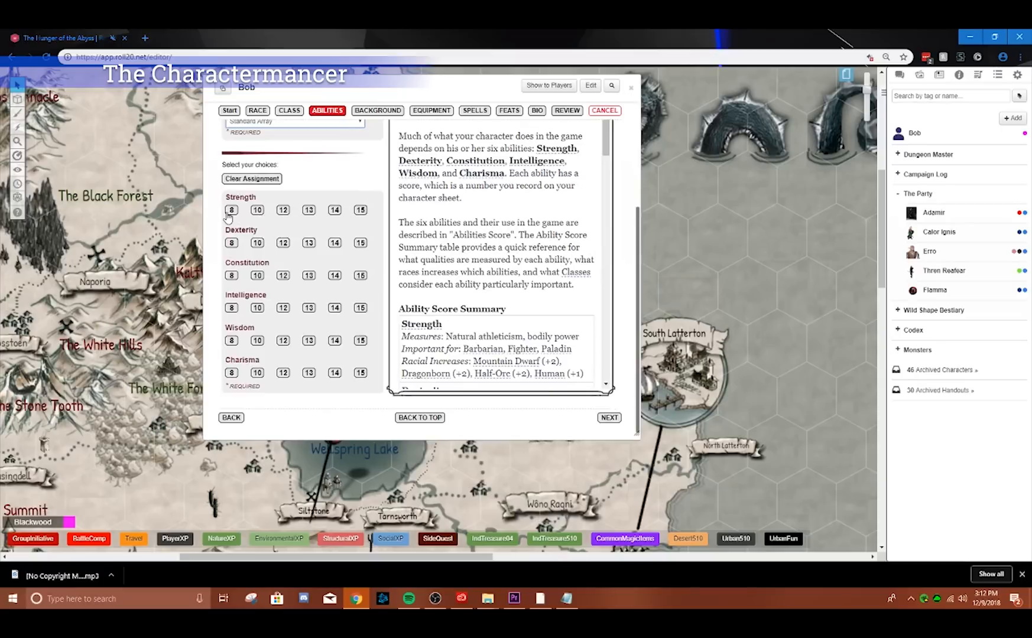
{"action": "scroll", "coordinate": [301, 355], "scroll_direction": "up", "scroll_amount": 4}
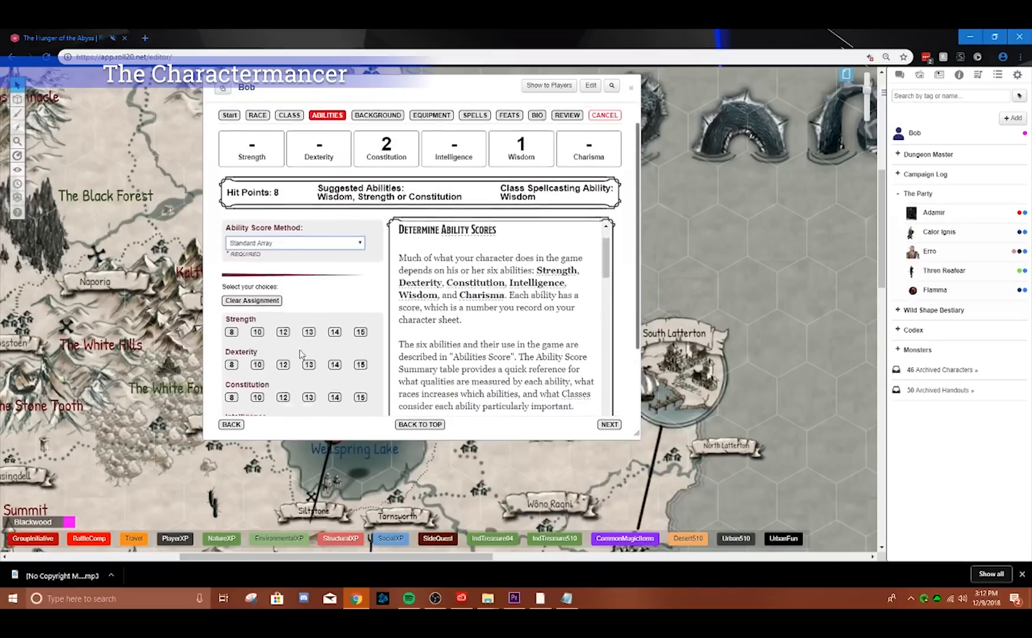
{"action": "scroll", "coordinate": [301, 354], "scroll_direction": "down", "scroll_amount": 4}
- Try out the standard array by assigning 15 to Strength, 10 to Dexterity and 12 to Intelligence
{"action": "left_click", "coordinate": [359, 210]}
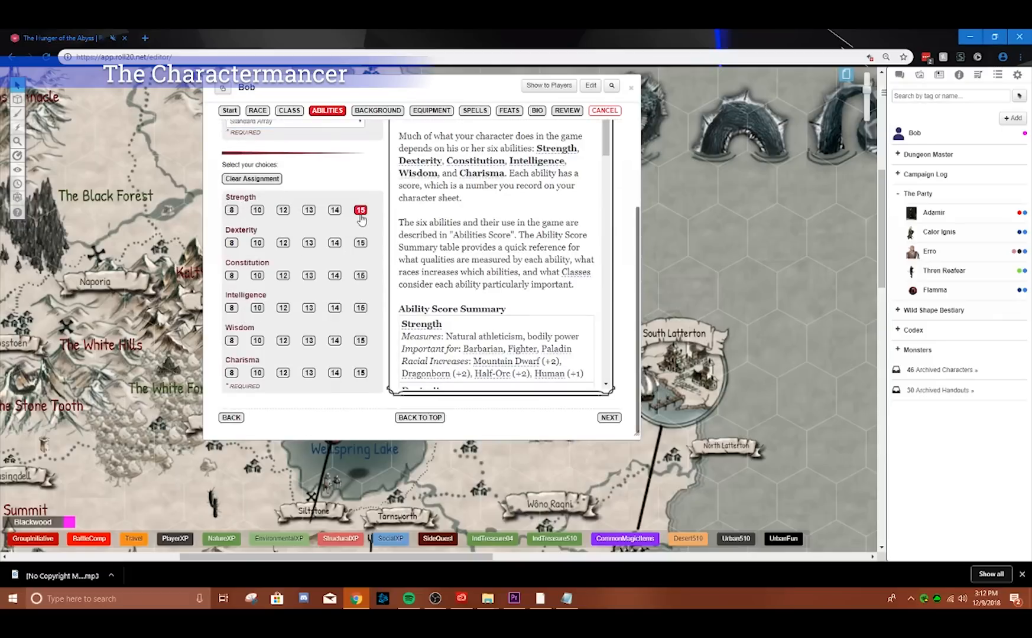
{"action": "left_click", "coordinate": [257, 243]}
{"action": "left_click", "coordinate": [283, 276]}
{"action": "left_click", "coordinate": [257, 308]}
{"action": "left_click", "coordinate": [283, 308]}
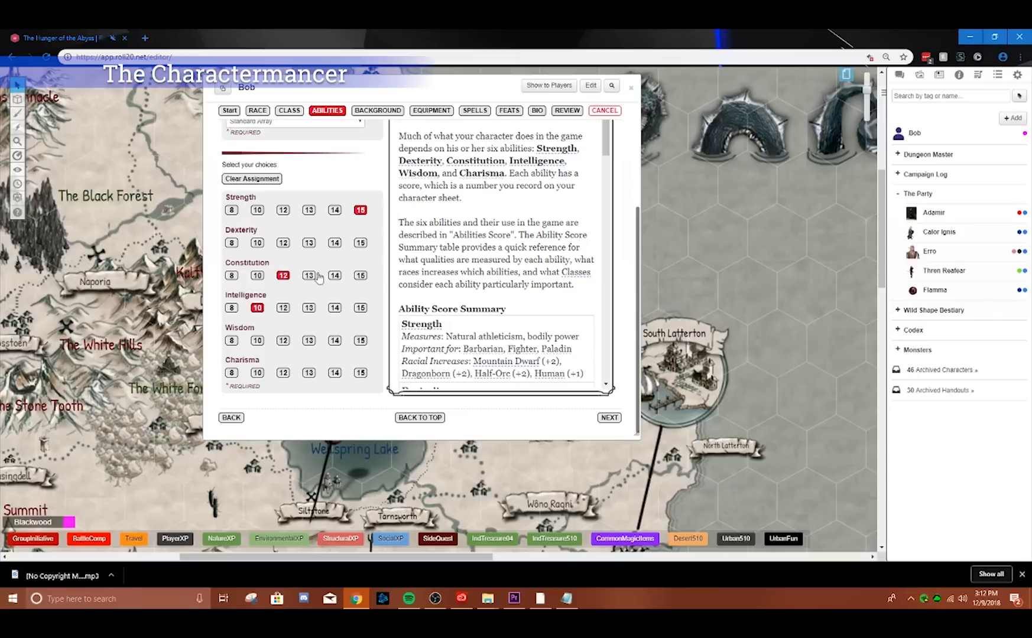
{"action": "left_click", "coordinate": [257, 244]}
{"action": "left_click", "coordinate": [310, 341]}
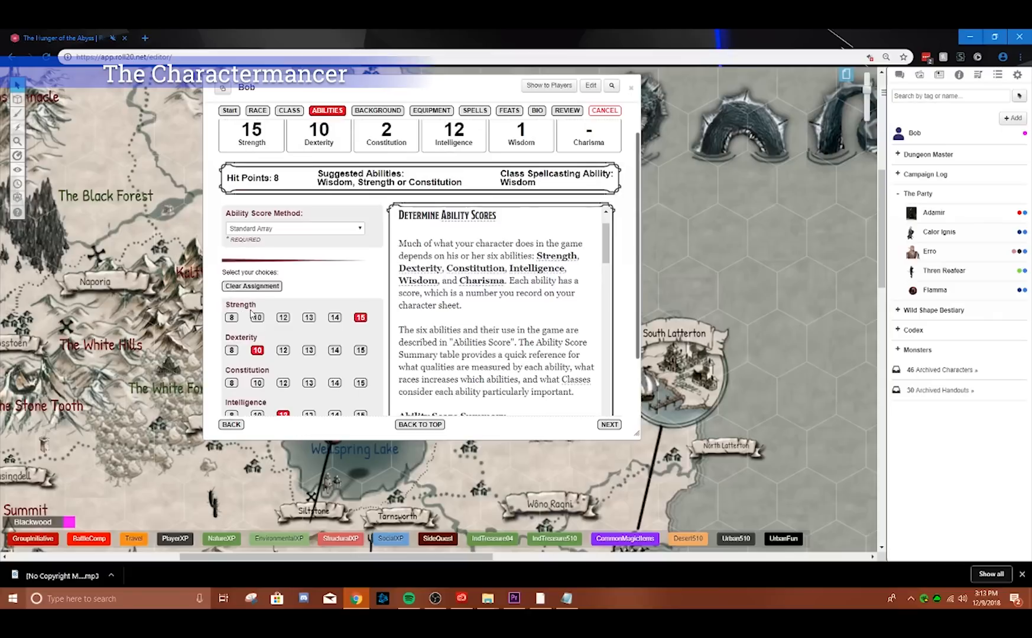
- Try the Point Buy method with Strength 15, Dexterity 11, Constitution 14, Intelligence 13, Wisdom 10 and Charisma 9
{"action": "left_click", "coordinate": [253, 230]}
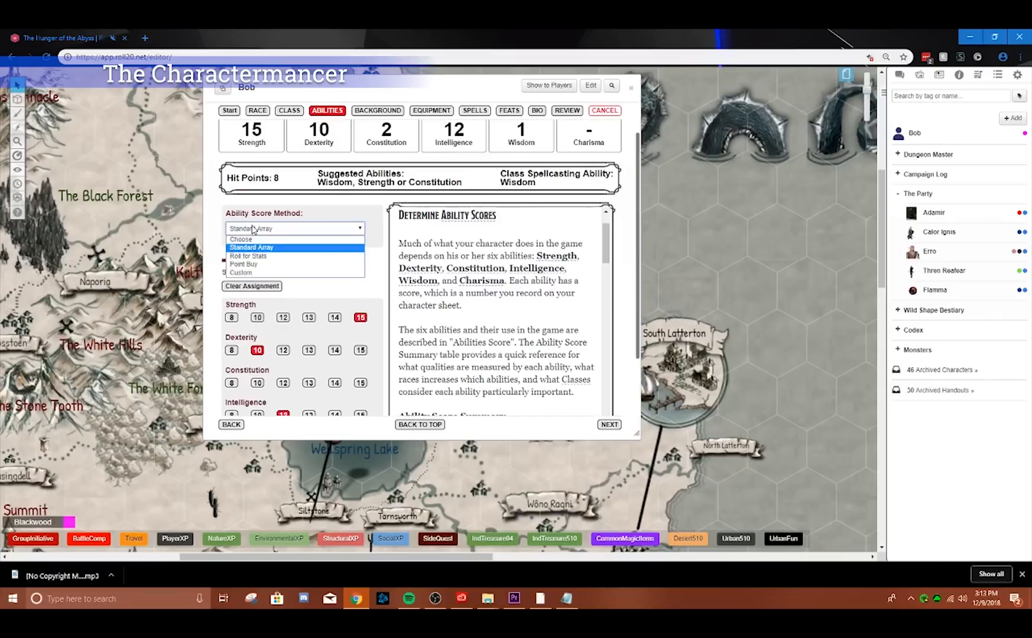
{"action": "left_click", "coordinate": [255, 264]}
{"action": "scroll", "coordinate": [264, 279], "scroll_direction": "down", "scroll_amount": 2}
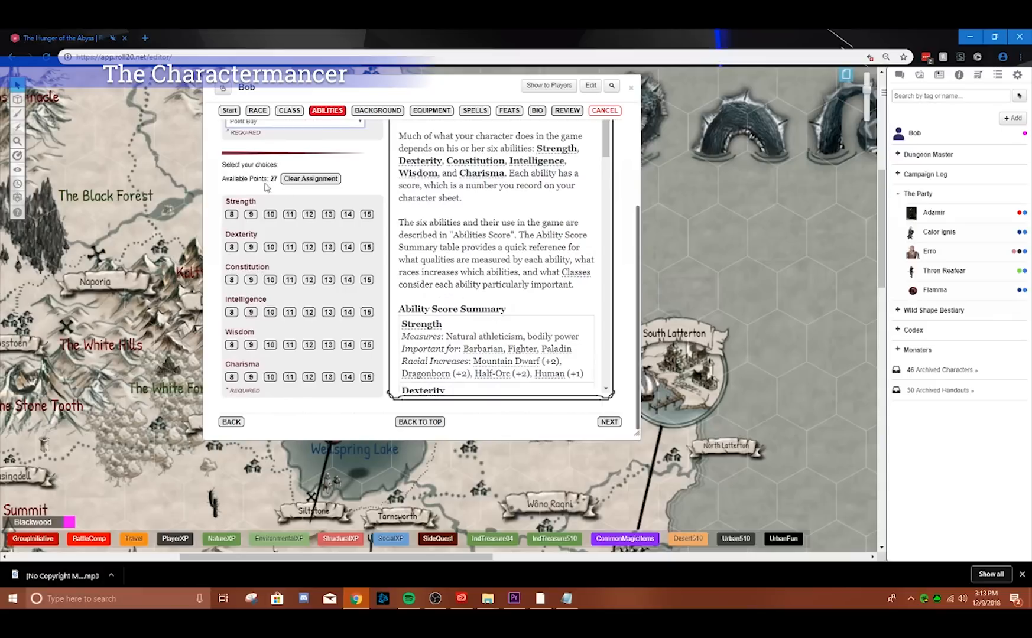
{"action": "left_click", "coordinate": [367, 215]}
{"action": "left_click", "coordinate": [288, 247]}
{"action": "left_click", "coordinate": [328, 316]}
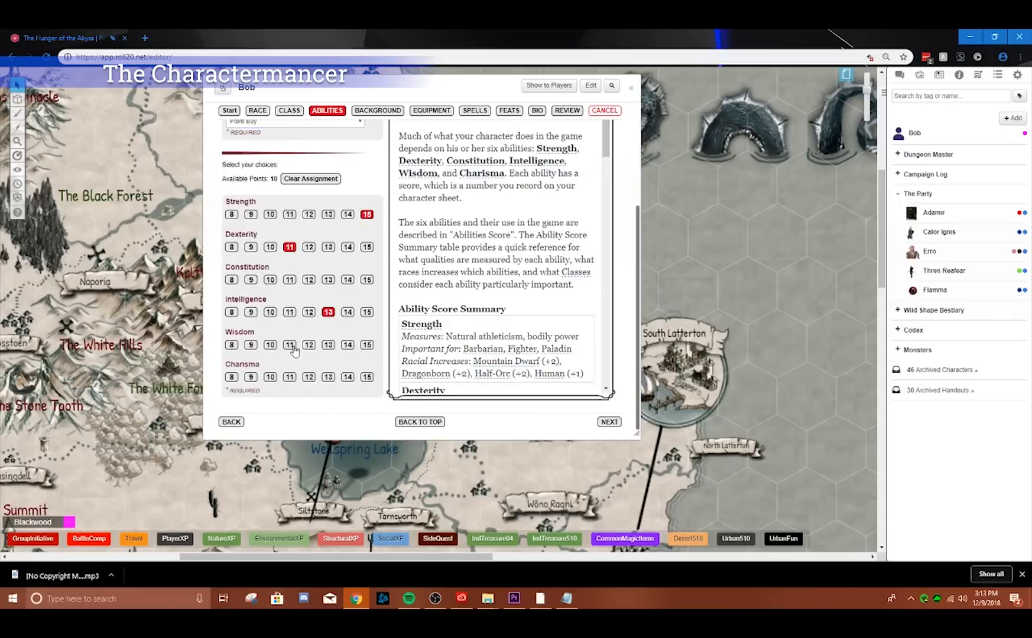
{"action": "left_click", "coordinate": [270, 349]}
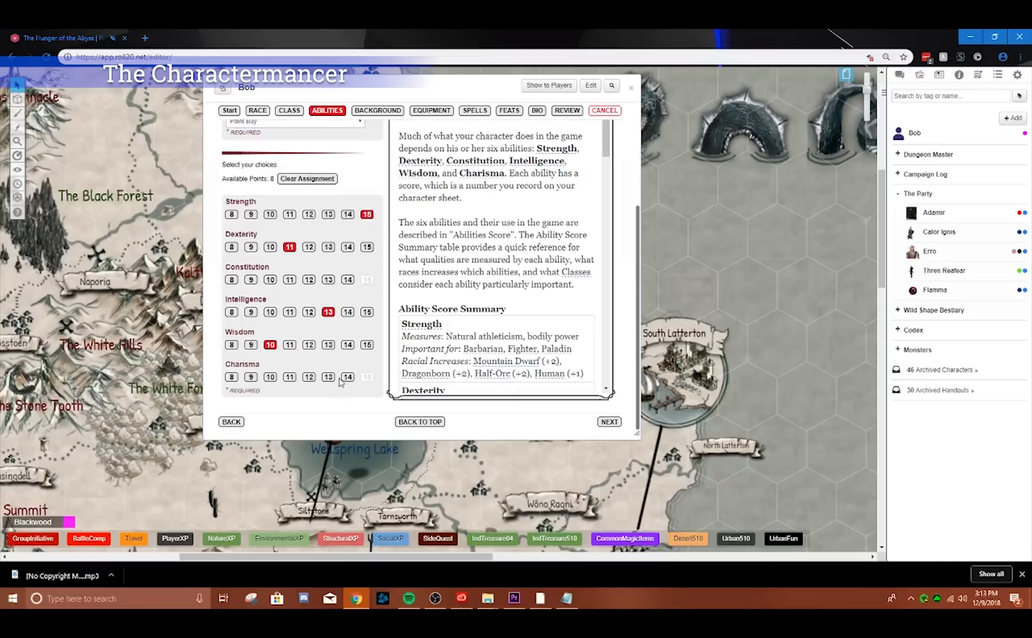
{"action": "left_click", "coordinate": [347, 280]}
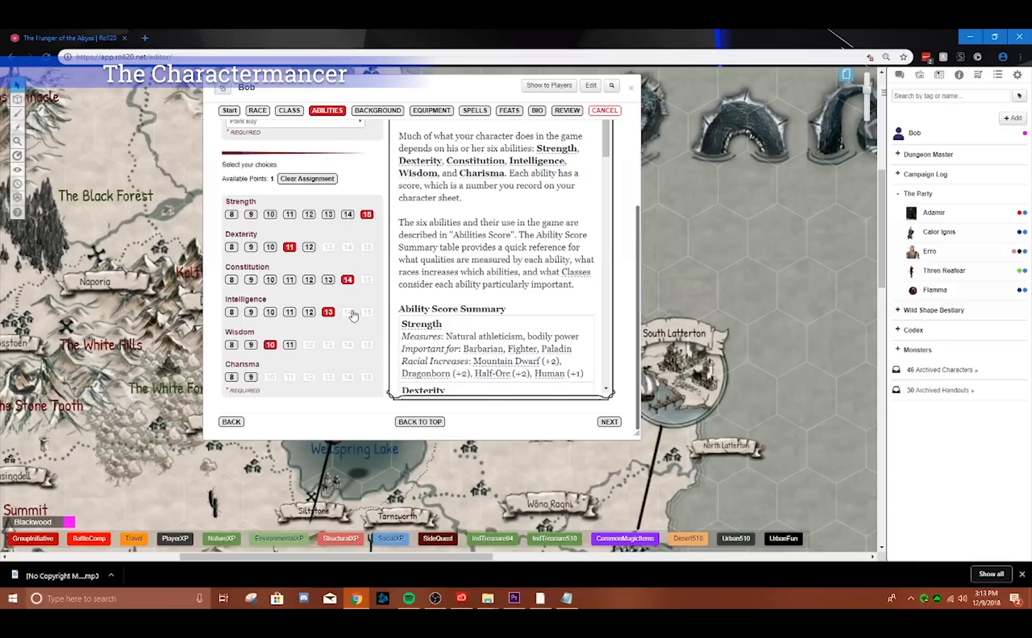
{"action": "left_click", "coordinate": [251, 377]}
- Switch the ability score method to Custom and look over its score entry fields
{"action": "scroll", "coordinate": [286, 366], "scroll_direction": "up", "scroll_amount": 1}
{"action": "left_click", "coordinate": [297, 274]}
{"action": "left_click", "coordinate": [289, 317]}
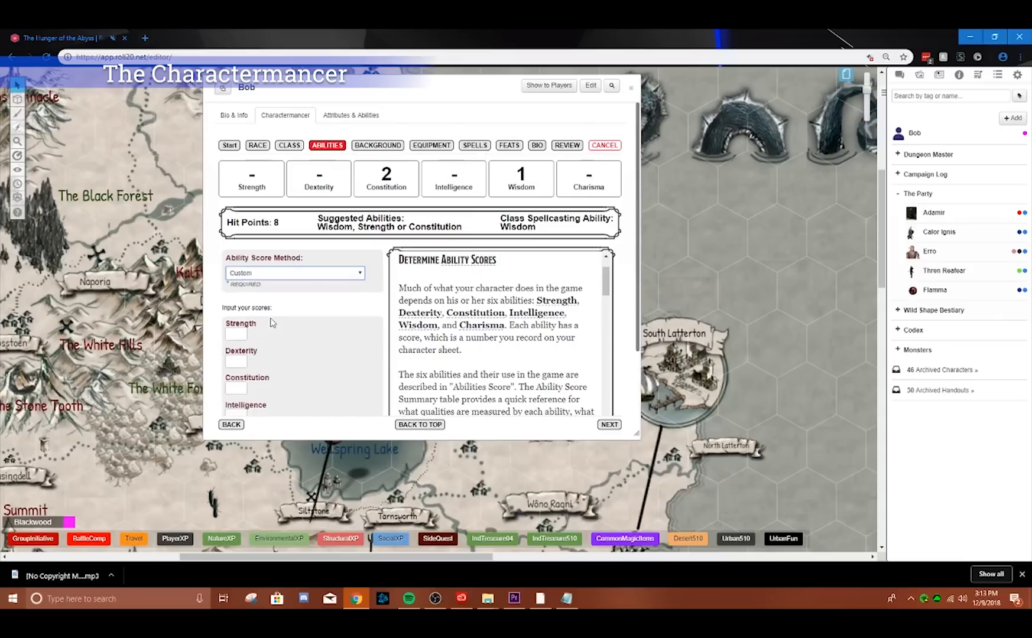
{"action": "scroll", "coordinate": [254, 266], "scroll_direction": "down", "scroll_amount": 3}
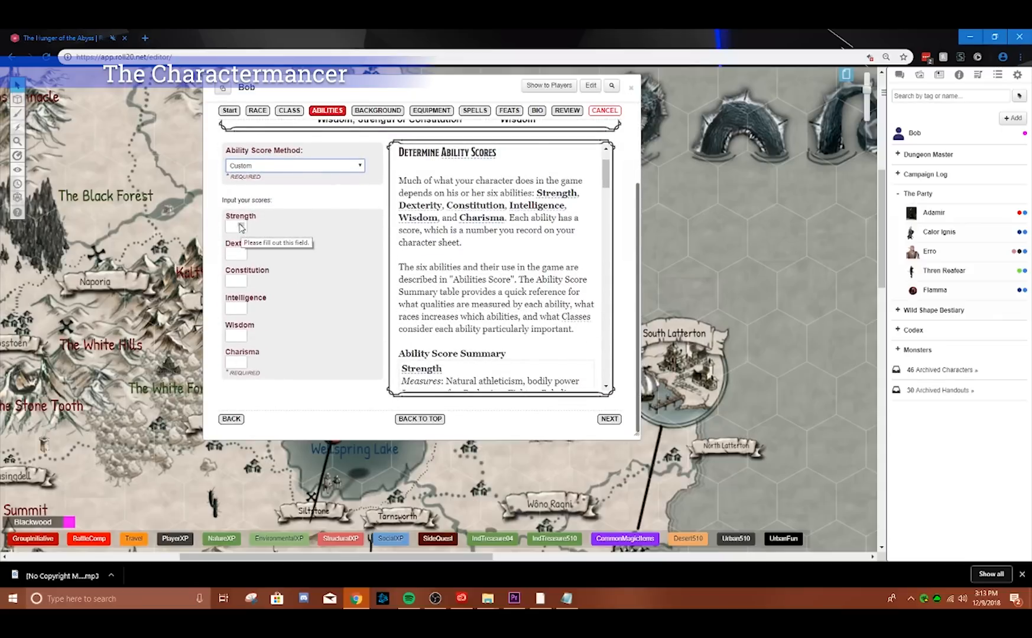
{"action": "scroll", "coordinate": [253, 247], "scroll_direction": "up", "scroll_amount": 2}
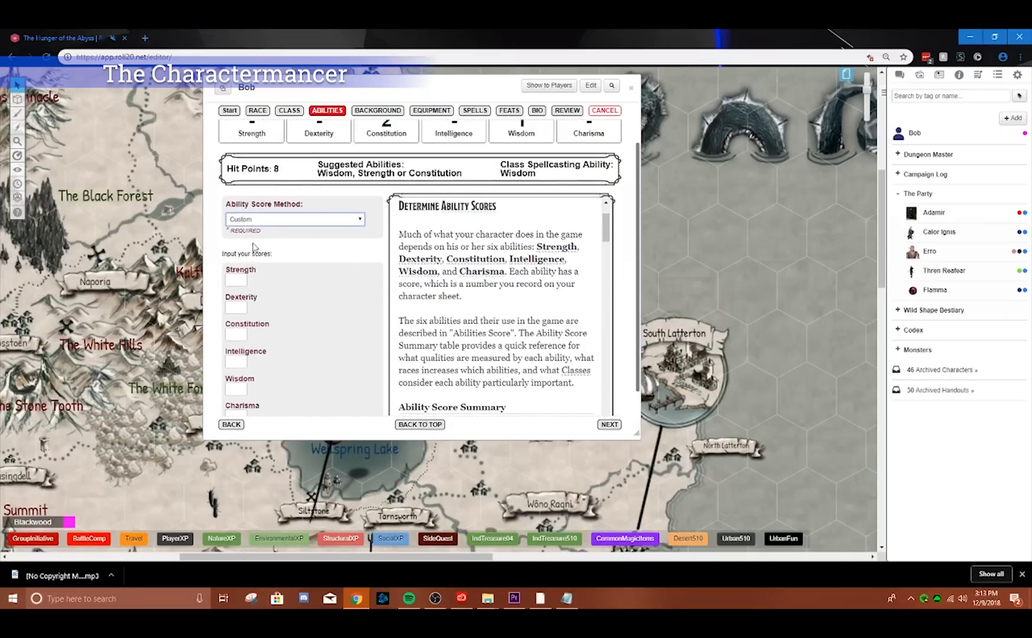
- Set the ability score method to Roll for Stats
{"action": "left_click", "coordinate": [285, 221]}
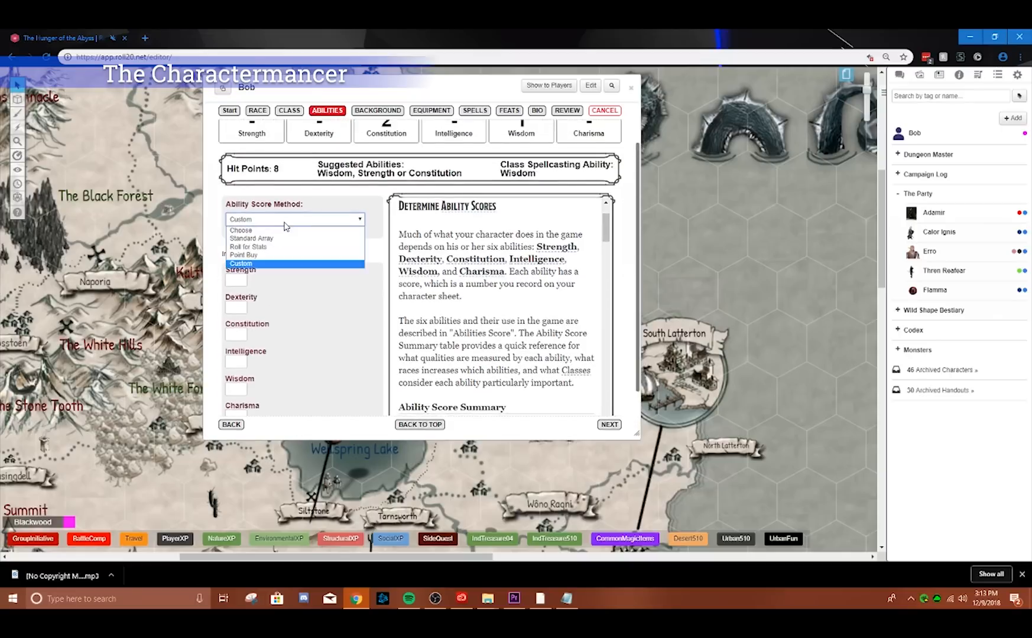
{"action": "left_click", "coordinate": [245, 247]}
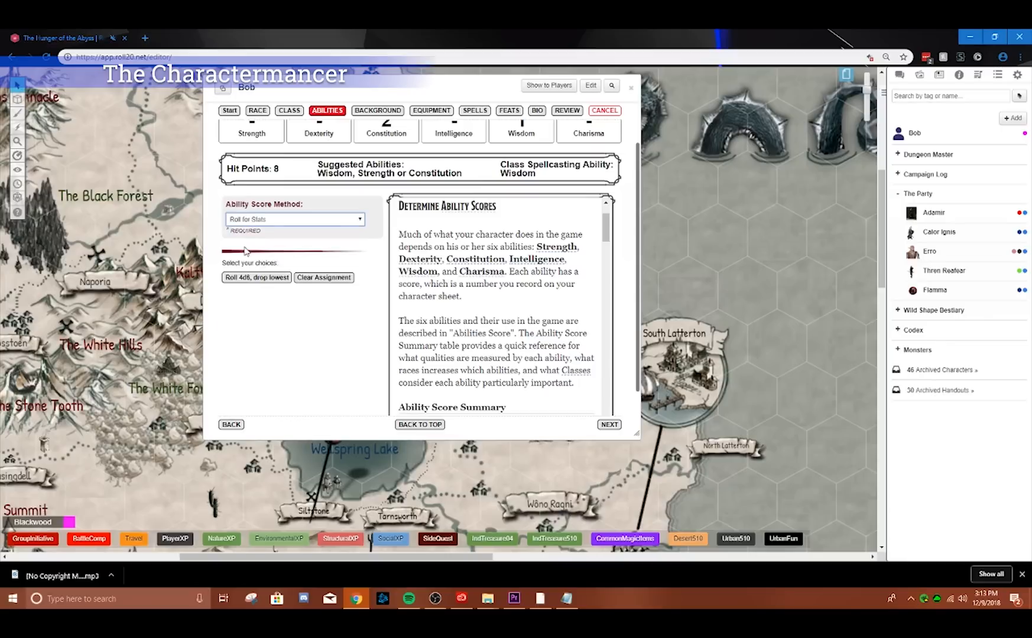
{"action": "left_click", "coordinate": [264, 220]}
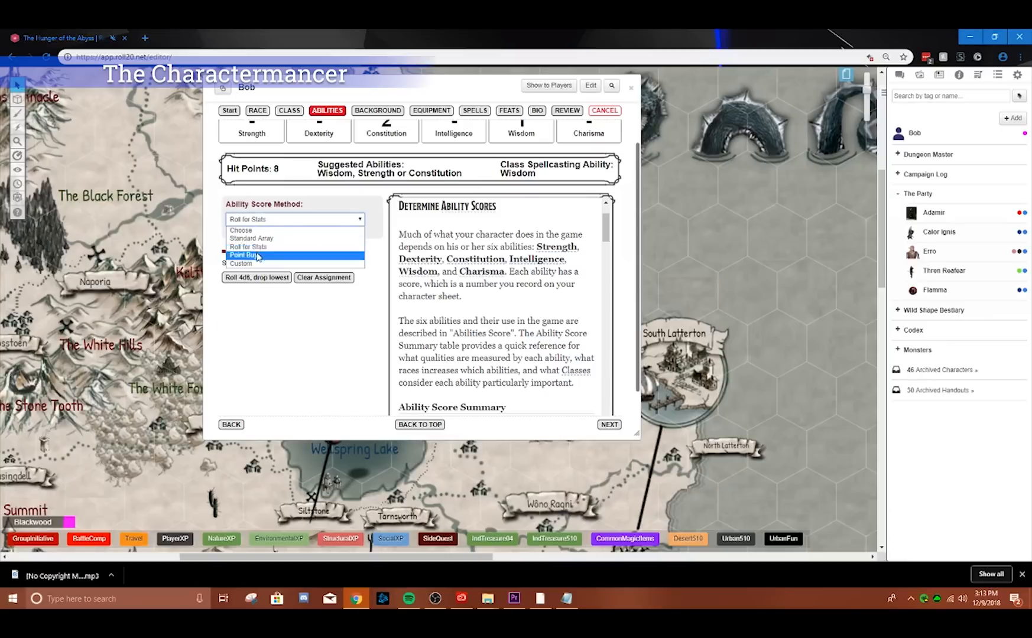
{"action": "left_click", "coordinate": [256, 248]}
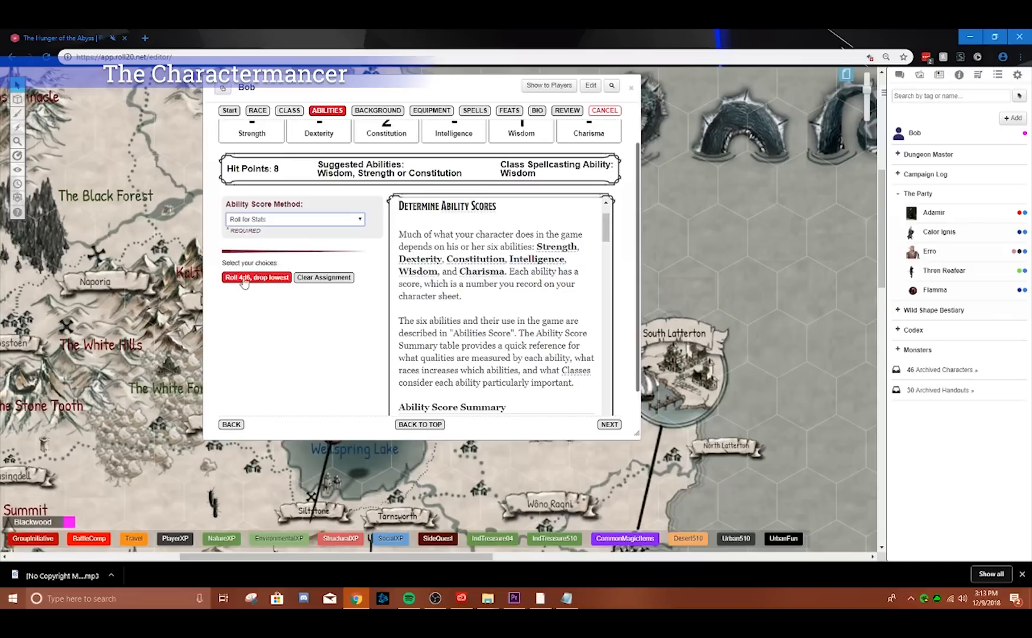
- Bring up the chat, roll 4d6 drop lowest for the ability scores, and inspect the dice behind the sixth roll
{"action": "left_click", "coordinate": [899, 76]}
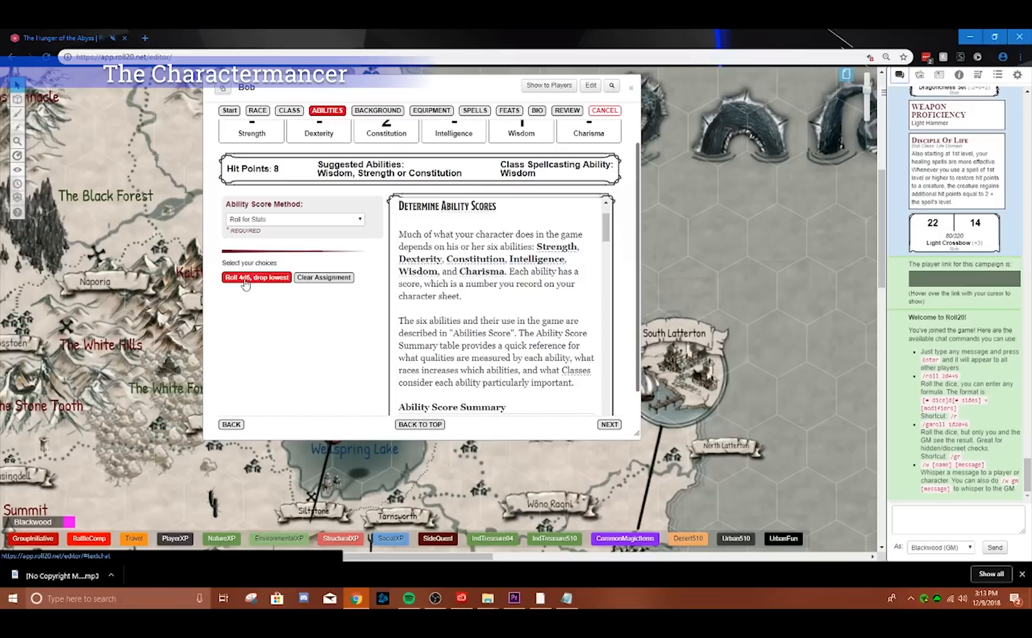
{"action": "scroll", "coordinate": [252, 285], "scroll_direction": "down", "scroll_amount": 2}
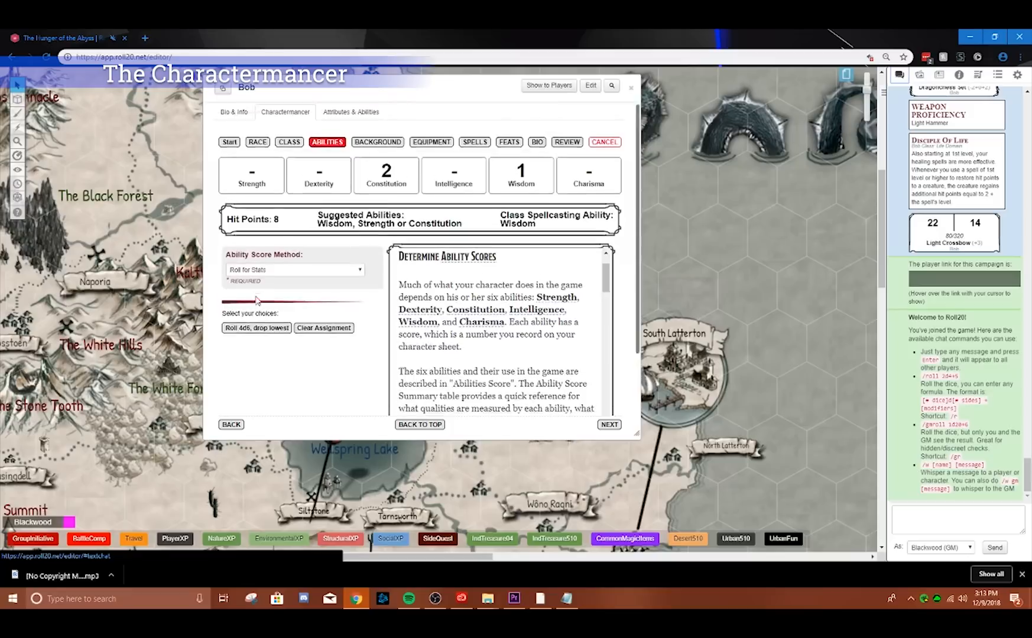
{"action": "left_click", "coordinate": [272, 224]}
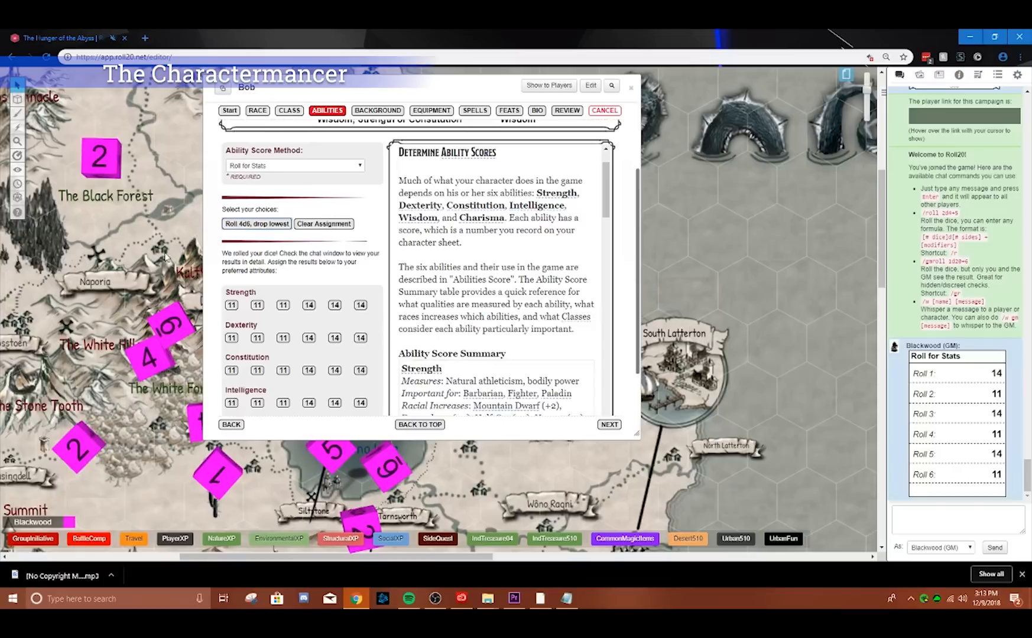
{"action": "mouse_move", "coordinate": [995, 467]}
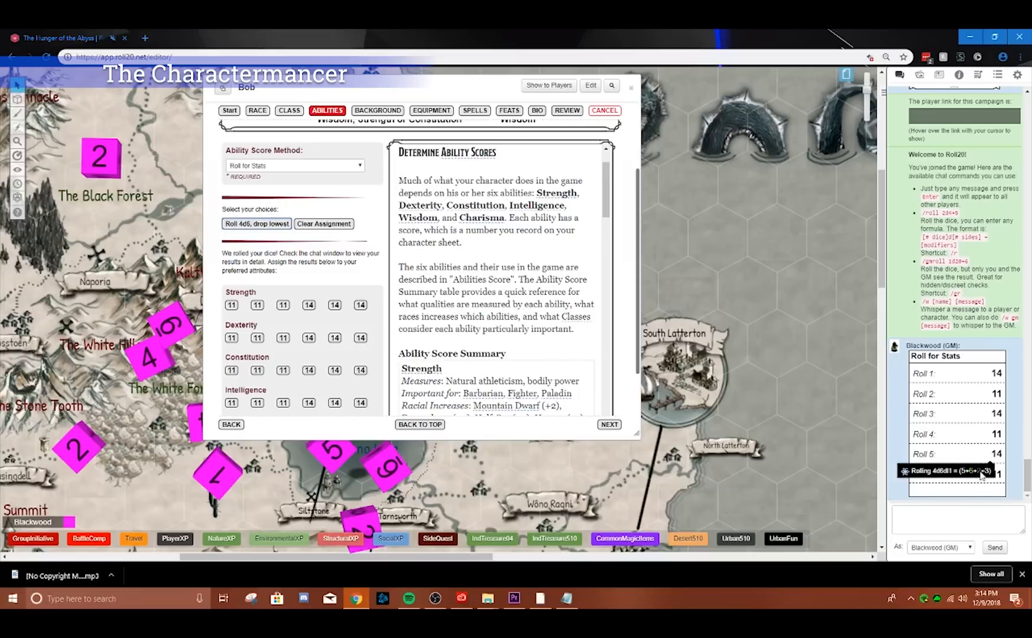
- Assign the rolled 14s to Dexterity, Constitution and Wisdom, and the 11s to Strength, Intelligence and Charisma
{"action": "scroll", "coordinate": [301, 330], "scroll_direction": "down", "scroll_amount": 2}
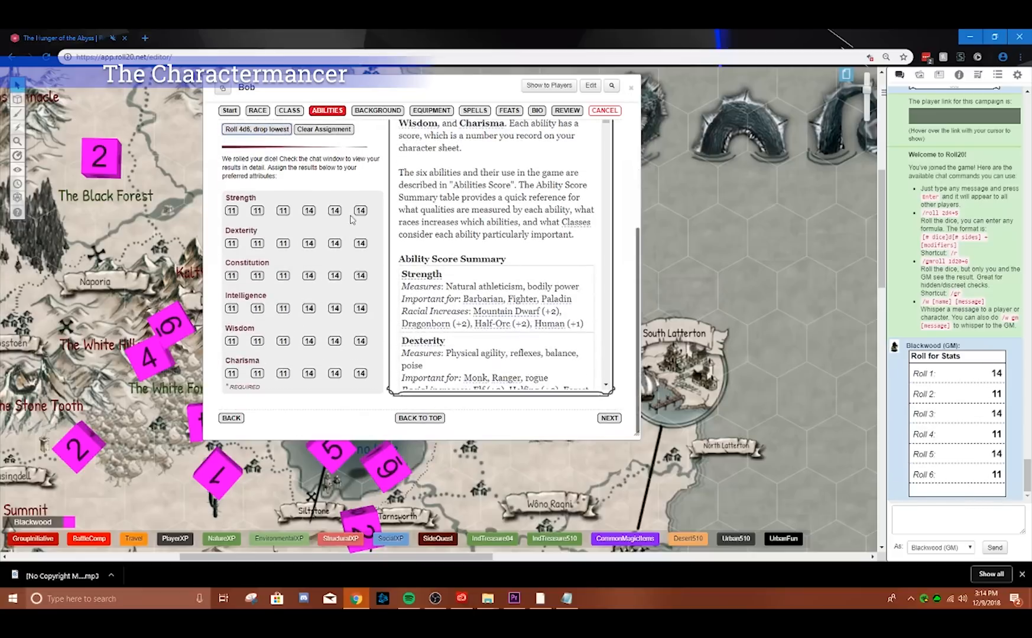
{"action": "left_click", "coordinate": [360, 373]}
{"action": "left_click", "coordinate": [360, 341]}
{"action": "left_click", "coordinate": [361, 276]}
{"action": "left_click", "coordinate": [334, 243]}
{"action": "left_click", "coordinate": [309, 341]}
{"action": "left_click", "coordinate": [285, 211]}
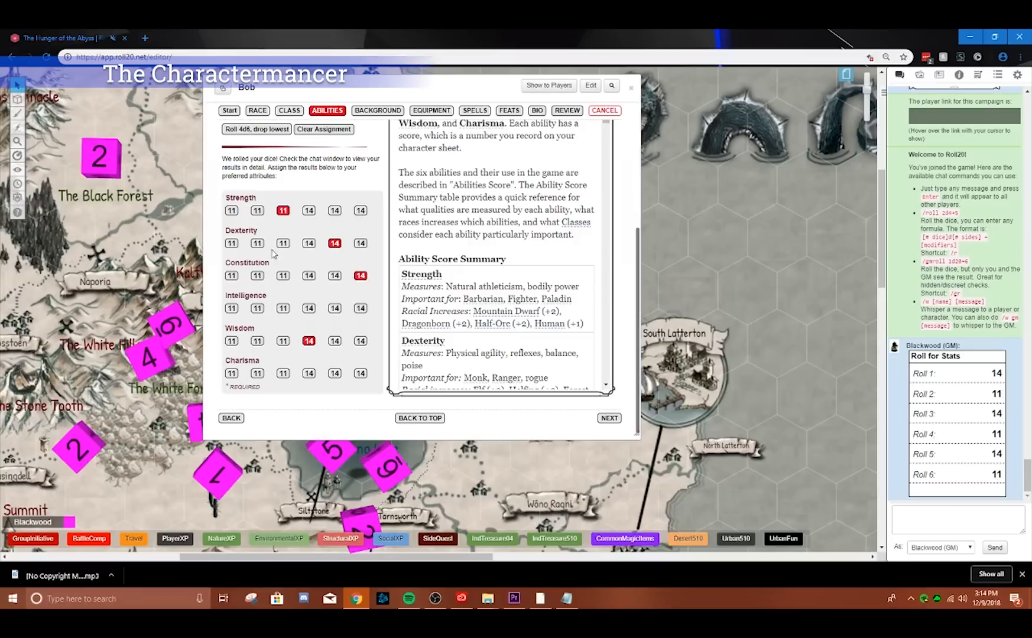
{"action": "left_click", "coordinate": [257, 309]}
{"action": "left_click", "coordinate": [231, 374]}
{"action": "scroll", "coordinate": [363, 322], "scroll_direction": "up", "scroll_amount": 3}
{"action": "scroll", "coordinate": [363, 328], "scroll_direction": "down", "scroll_amount": 3}
- Continue to the background choices and select Soldier (PHB)
{"action": "left_click", "coordinate": [609, 425]}
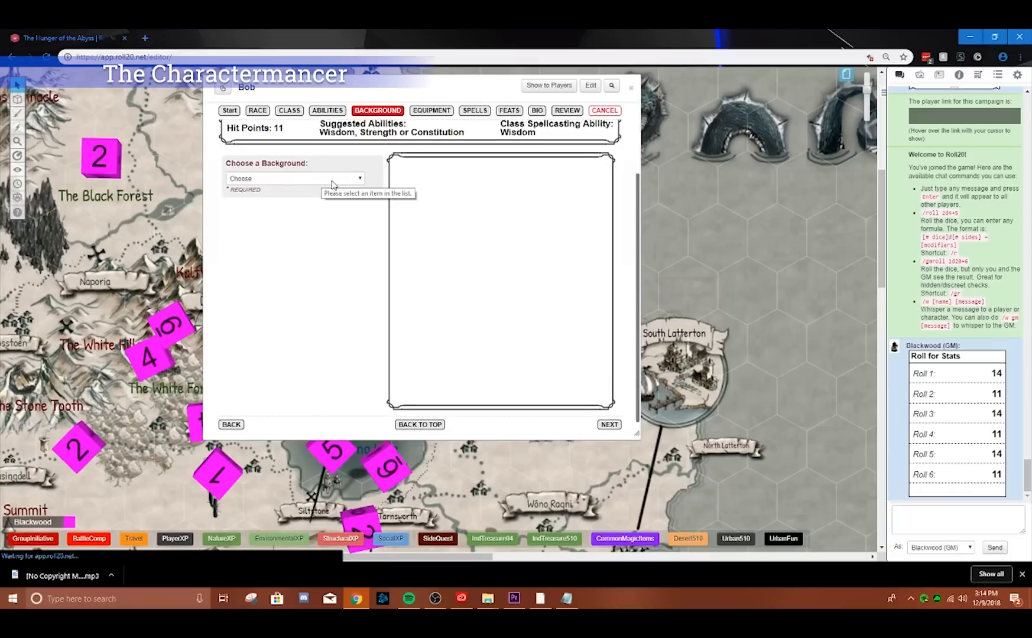
{"action": "left_click", "coordinate": [358, 180]}
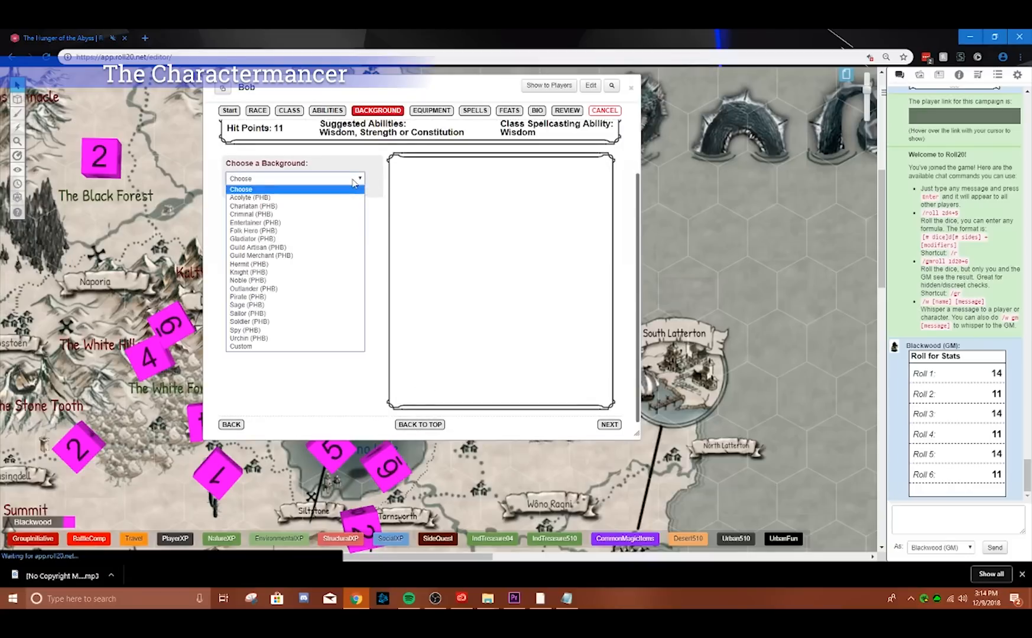
{"action": "left_click", "coordinate": [258, 322]}
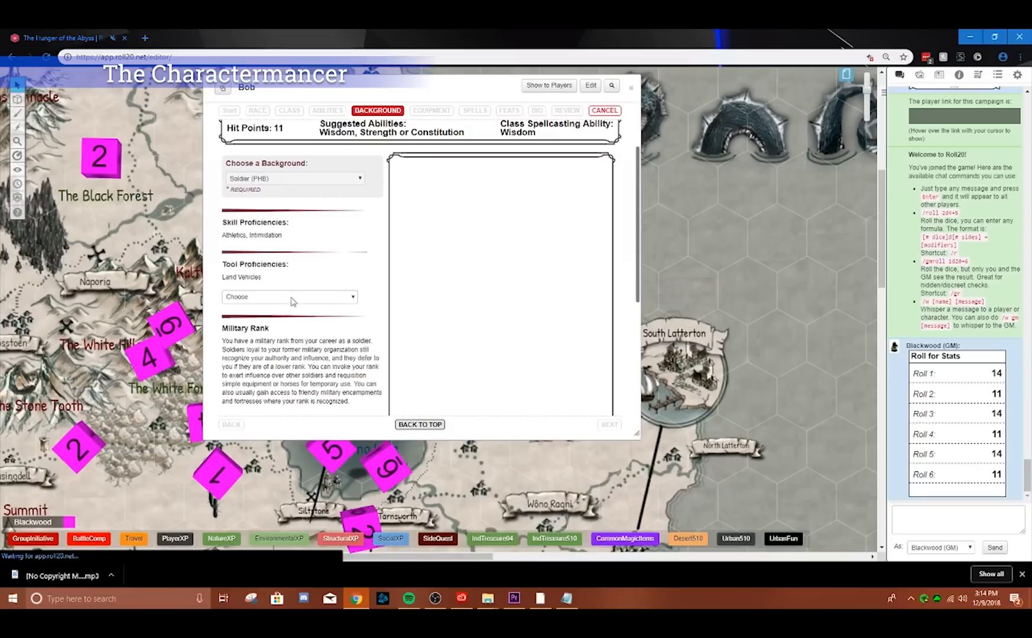
- Choose Dragonchess Set as the Soldier background's additional tool proficiency
{"action": "left_click", "coordinate": [291, 301]}
{"action": "left_click", "coordinate": [282, 267]}
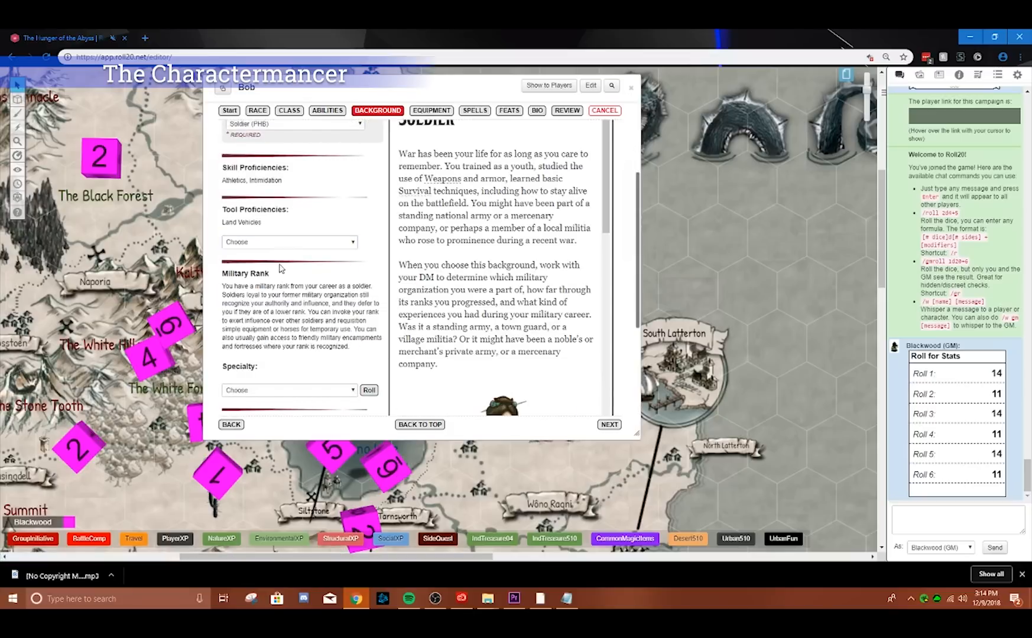
{"action": "left_click", "coordinate": [247, 243]}
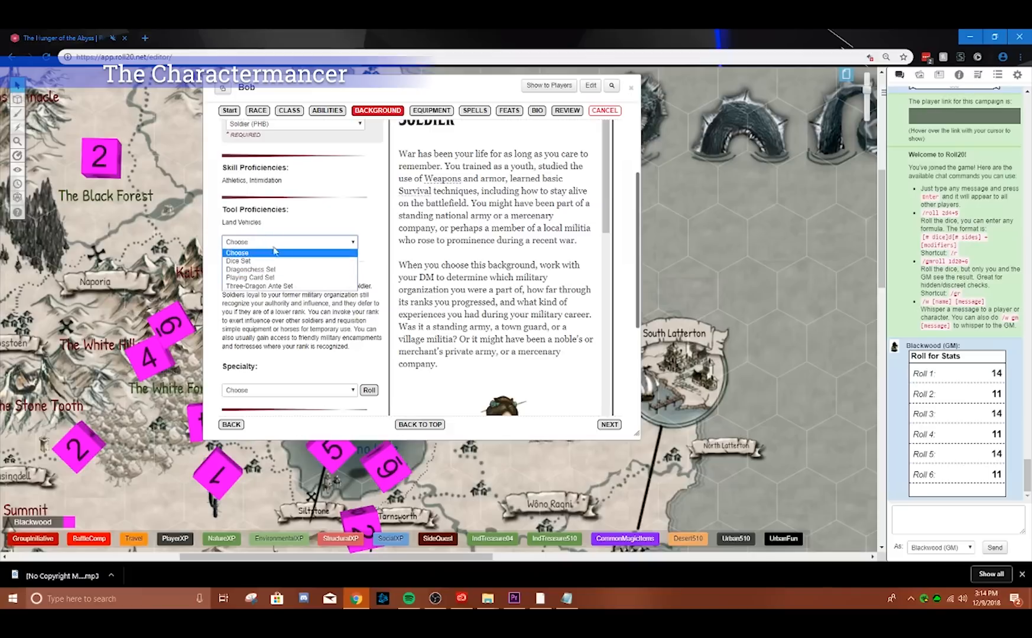
{"action": "left_click", "coordinate": [260, 270]}
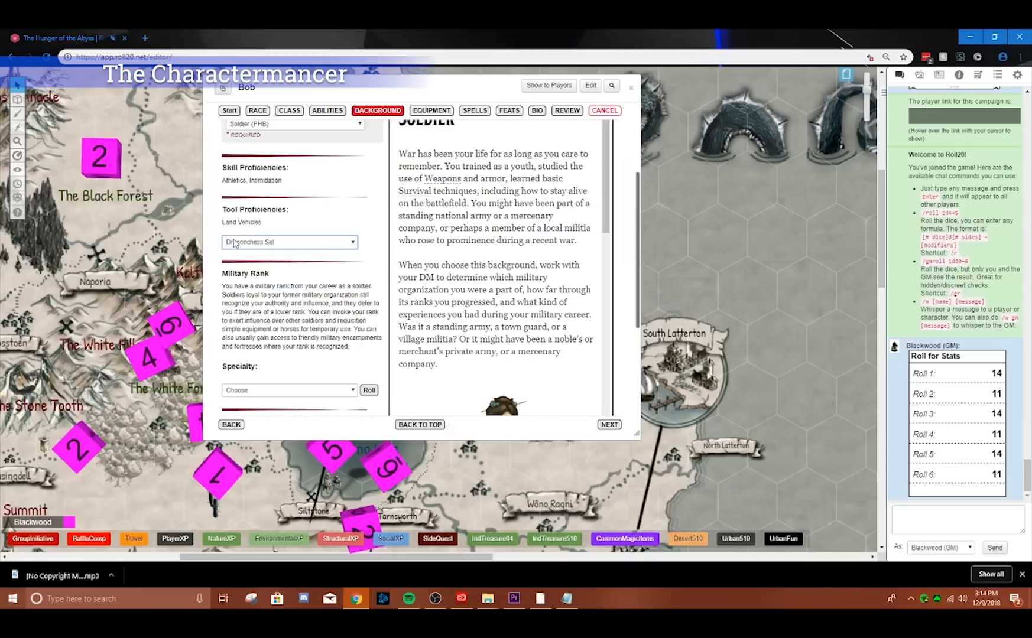
- Set the Soldier background's specialty to Healer
{"action": "scroll", "coordinate": [263, 297], "scroll_direction": "down", "scroll_amount": 3}
{"action": "scroll", "coordinate": [263, 297], "scroll_direction": "down", "scroll_amount": 1}
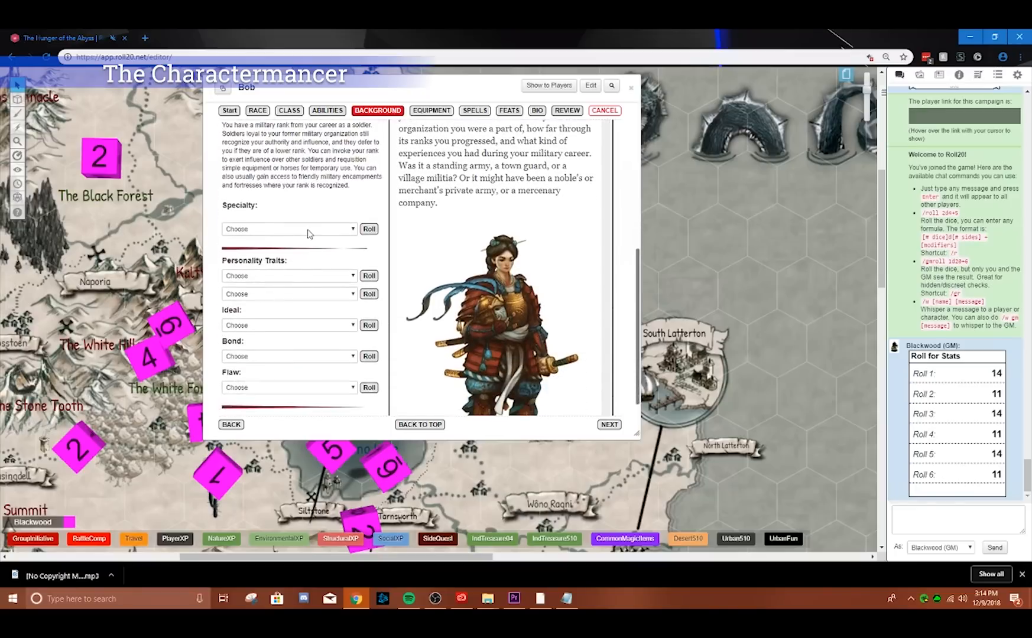
{"action": "left_click", "coordinate": [308, 231]}
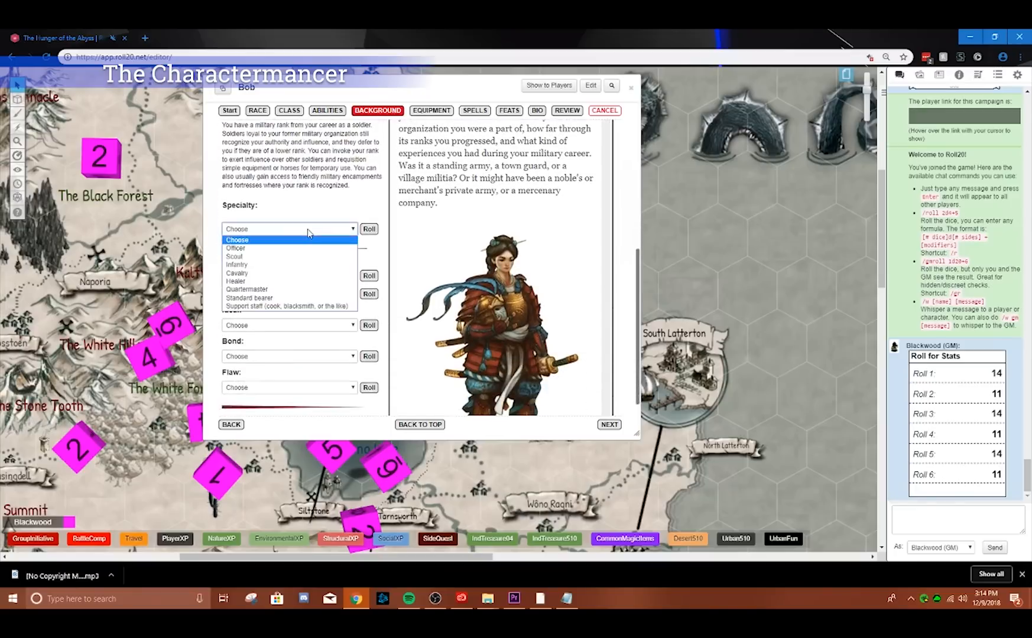
{"action": "left_click", "coordinate": [271, 281]}
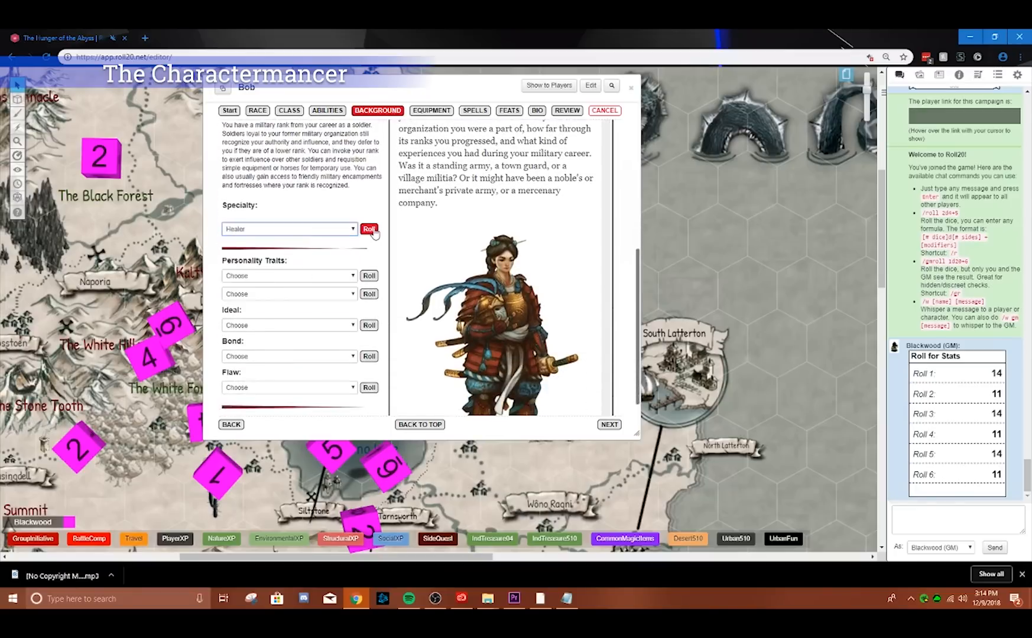
- Roll randomly for both of the Soldier background's personality traits
{"action": "scroll", "coordinate": [288, 275], "scroll_direction": "down", "scroll_amount": 1}
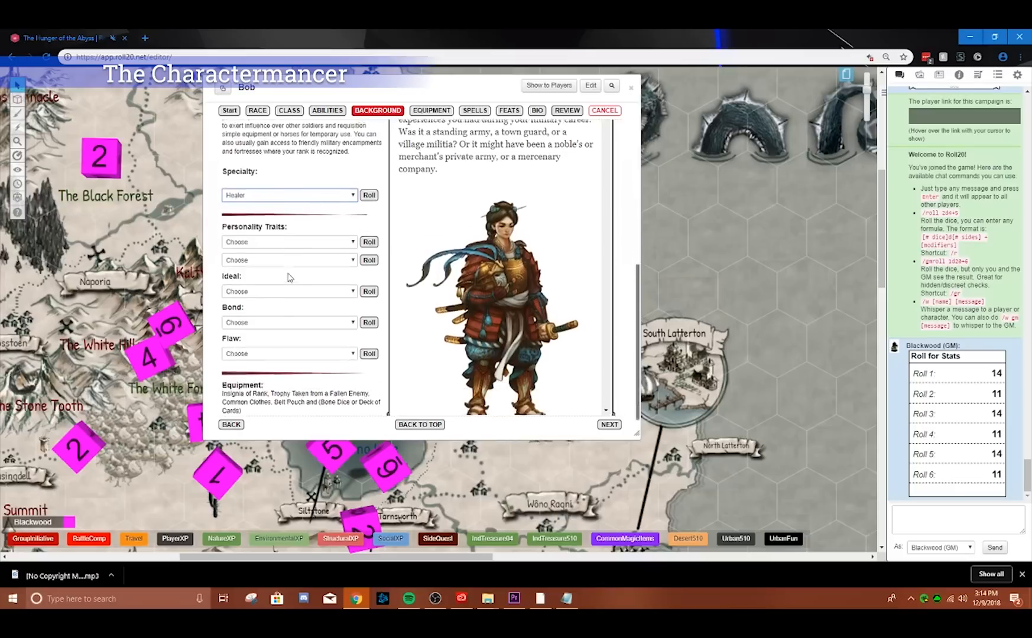
{"action": "left_click", "coordinate": [318, 176]}
{"action": "key", "text": "Escape"}
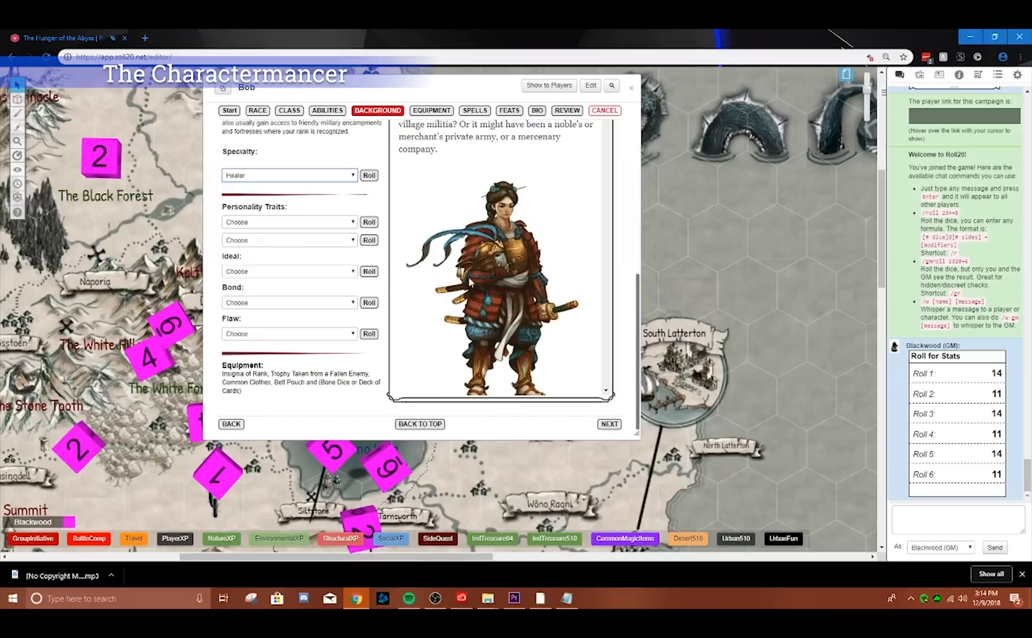
{"action": "left_click", "coordinate": [287, 223]}
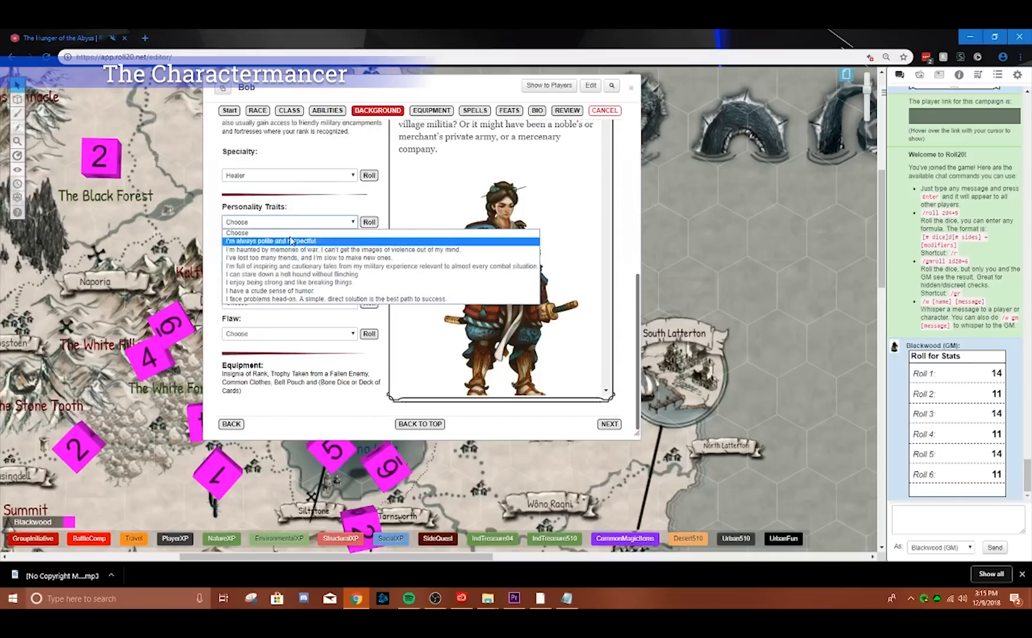
{"action": "left_click", "coordinate": [372, 218]}
{"action": "left_click", "coordinate": [369, 222]}
{"action": "left_click", "coordinate": [368, 241]}
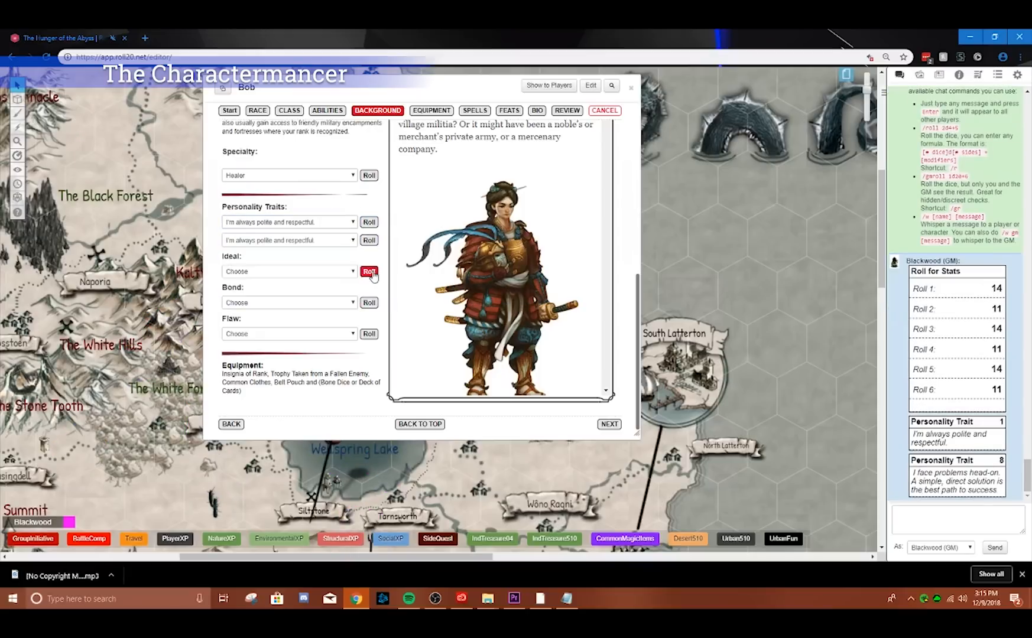
- Roll randomly for the ideal and flaw, and set the bond to the one about someone saving my life on the battlefield
{"action": "left_click", "coordinate": [368, 272]}
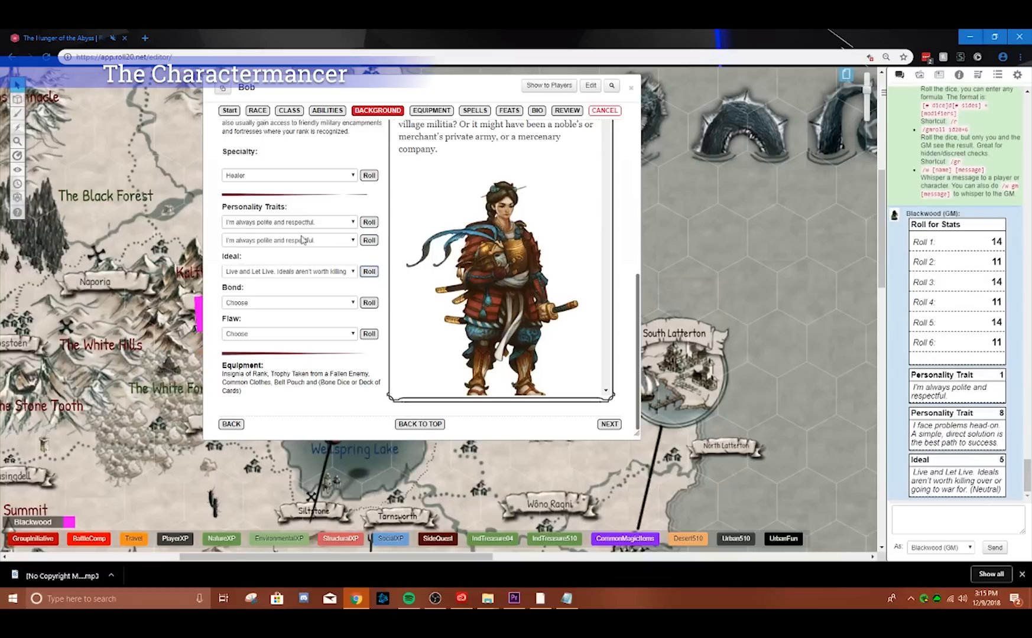
{"action": "left_click_drag", "start_coordinate": [380, 94], "coordinate": [517, 87]}
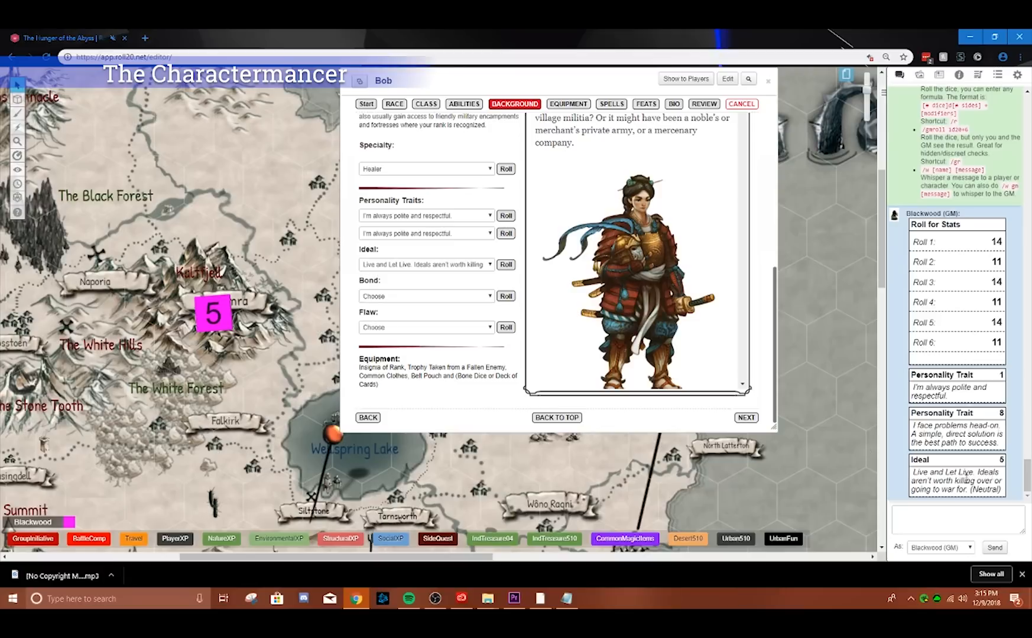
{"action": "left_click", "coordinate": [378, 300]}
{"action": "left_click", "coordinate": [398, 323]}
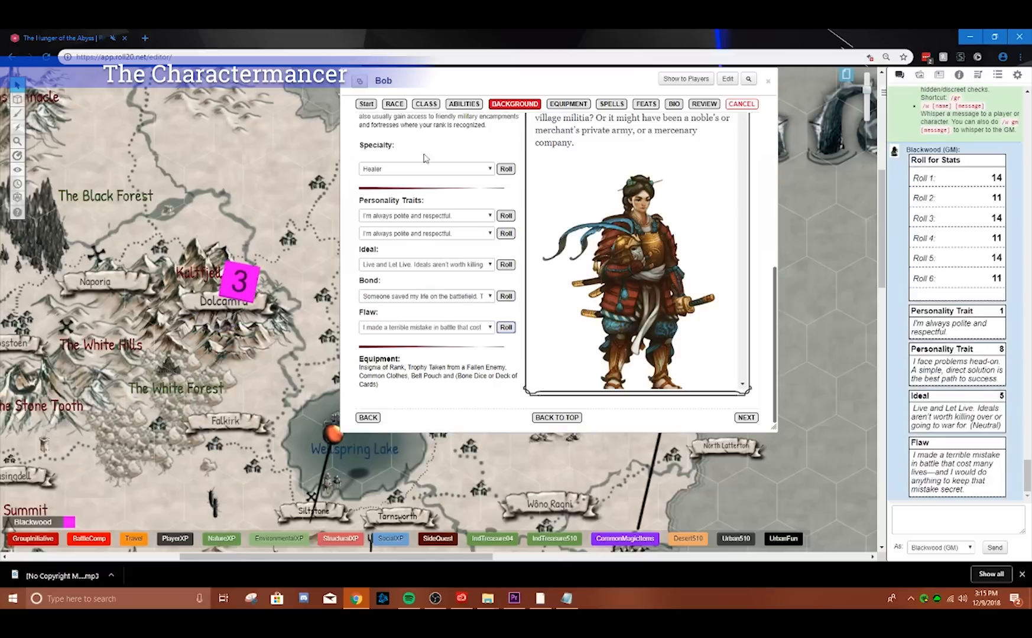
{"action": "left_click_drag", "start_coordinate": [426, 87], "coordinate": [199, 123]}
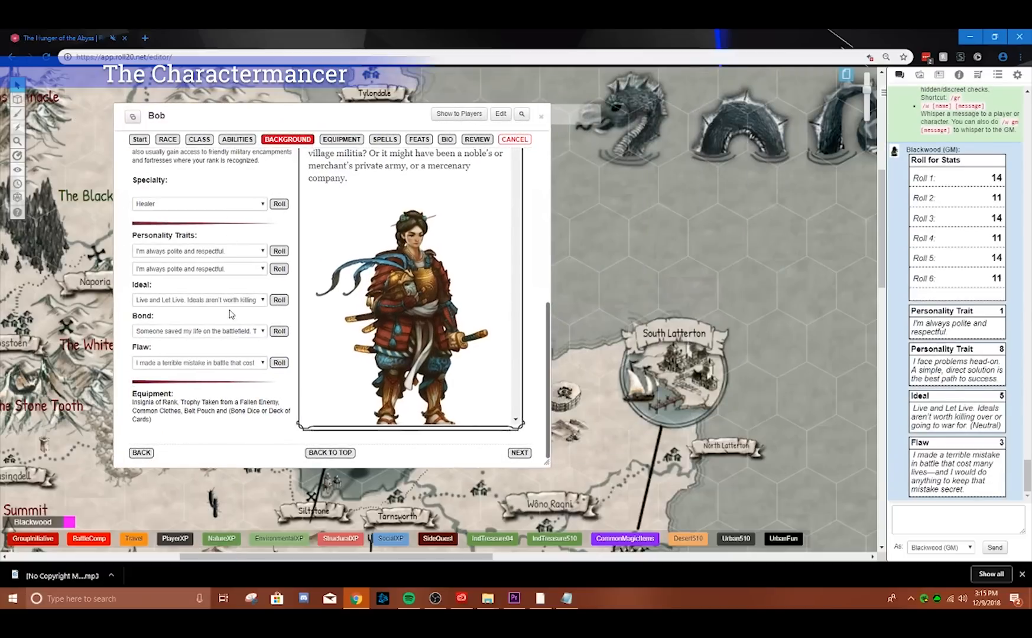
- Continue to the equipment choices, read the Starting Wealth by Class table and select Class Equipment as the Cleric's equipment method
{"action": "scroll", "coordinate": [262, 397], "scroll_direction": "up", "scroll_amount": 4}
{"action": "scroll", "coordinate": [407, 423], "scroll_direction": "down", "scroll_amount": 2}
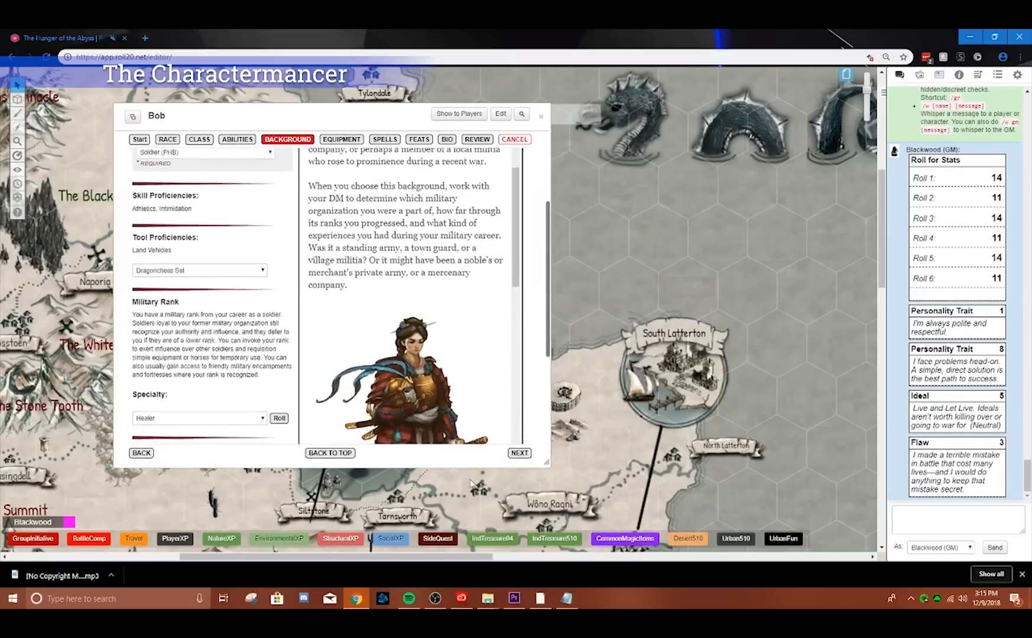
{"action": "scroll", "coordinate": [534, 456], "scroll_direction": "down", "scroll_amount": 3}
{"action": "left_click", "coordinate": [522, 453]}
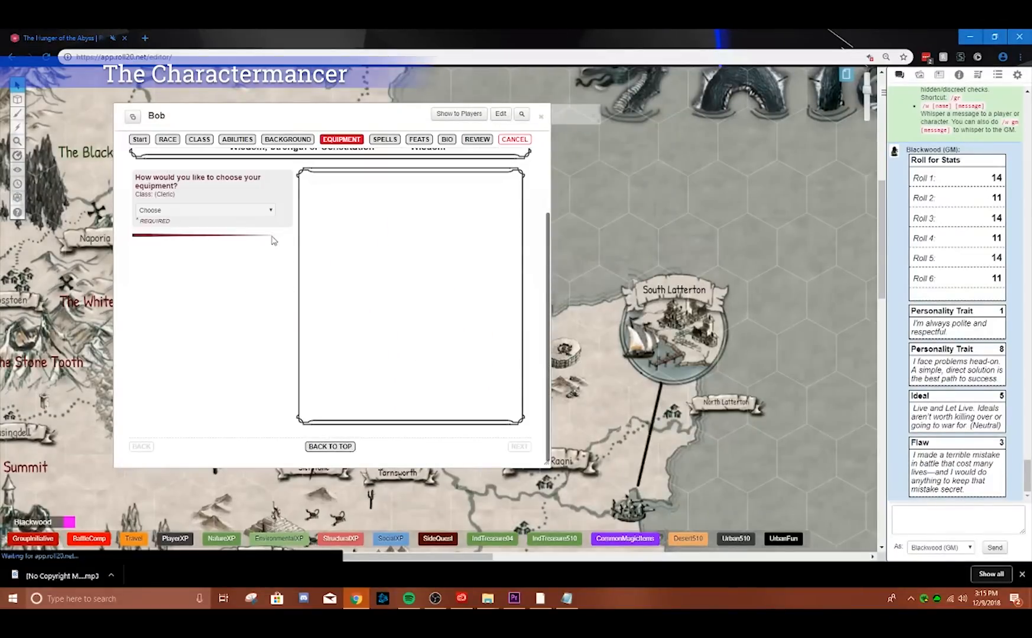
{"action": "left_click", "coordinate": [270, 209]}
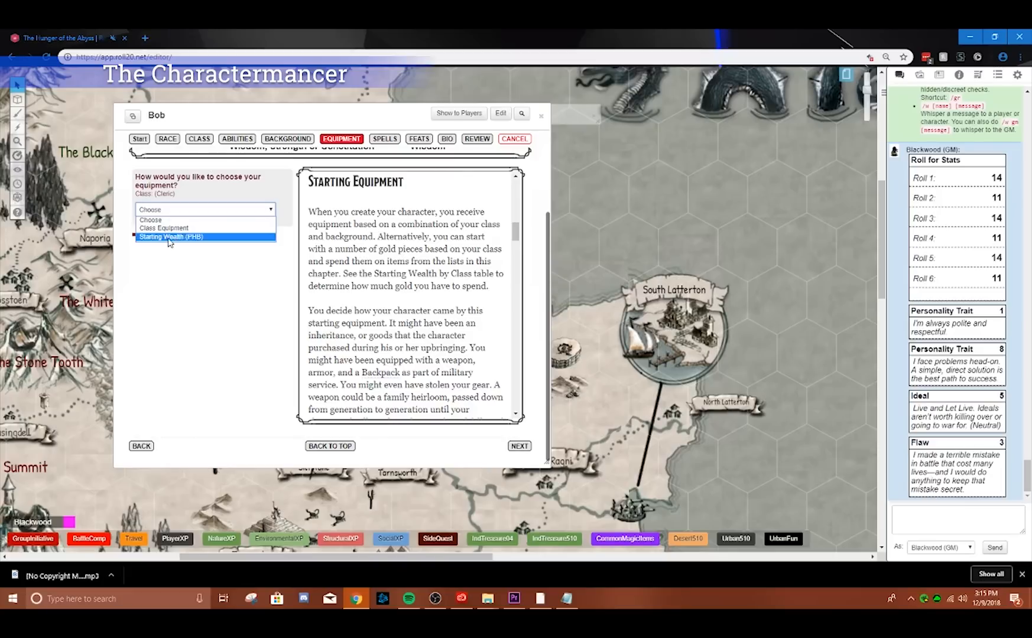
{"action": "scroll", "coordinate": [408, 284], "scroll_direction": "down", "scroll_amount": 7}
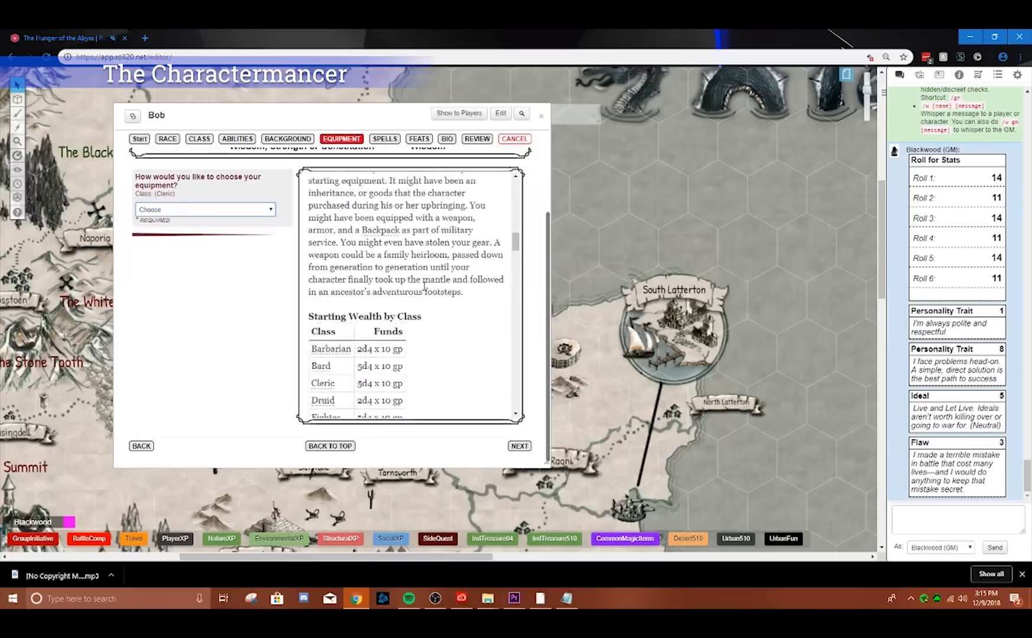
{"action": "scroll", "coordinate": [408, 284], "scroll_direction": "up", "scroll_amount": 3}
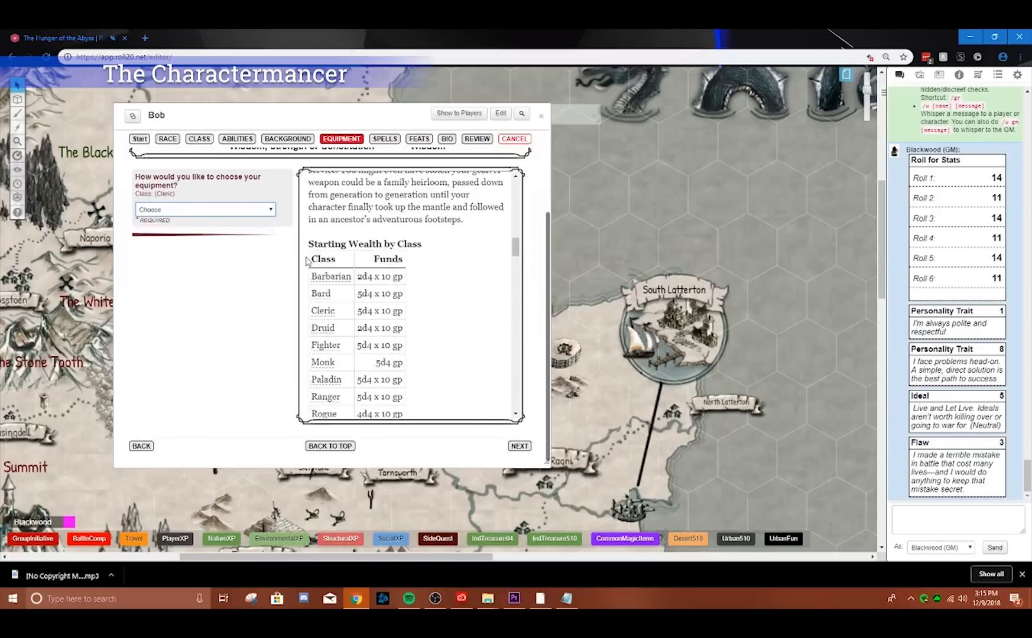
{"action": "scroll", "coordinate": [339, 262], "scroll_direction": "down", "scroll_amount": 3}
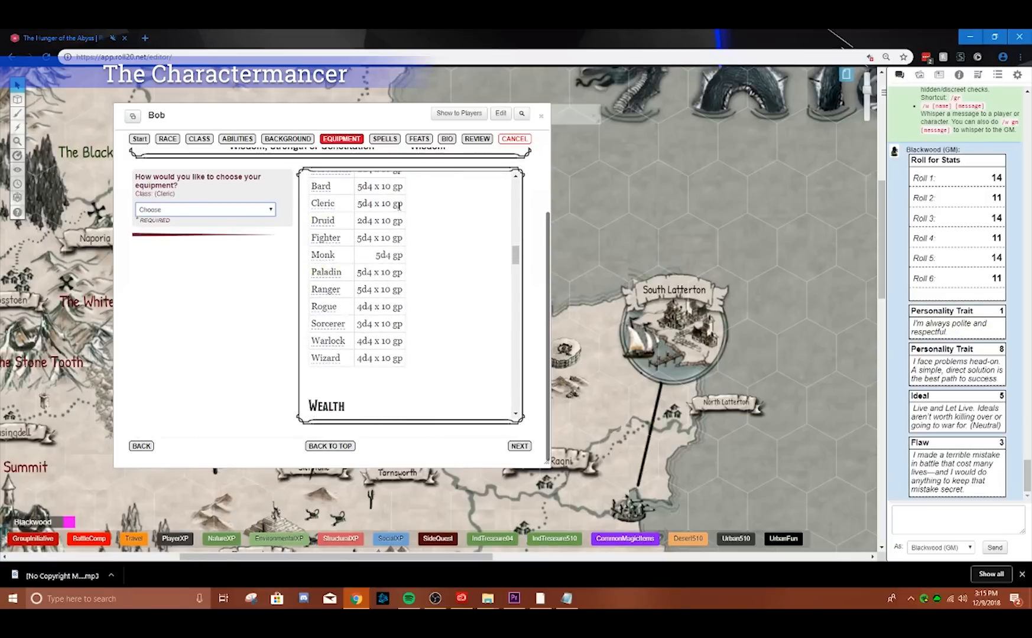
{"action": "left_click", "coordinate": [184, 211]}
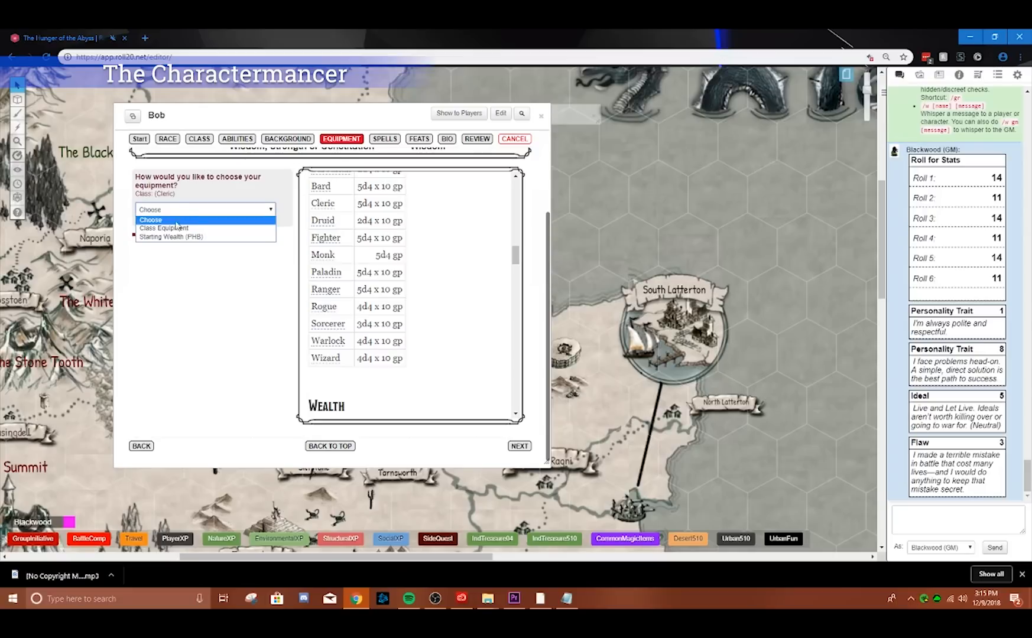
{"action": "left_click", "coordinate": [173, 228]}
- Equip the Cleric with a Mace and Chain Mail (if proficient)
{"action": "scroll", "coordinate": [173, 231], "scroll_direction": "down", "scroll_amount": 1}
{"action": "scroll", "coordinate": [207, 301], "scroll_direction": "up", "scroll_amount": 3}
{"action": "scroll", "coordinate": [203, 281], "scroll_direction": "down", "scroll_amount": 3}
{"action": "left_click", "coordinate": [198, 232]}
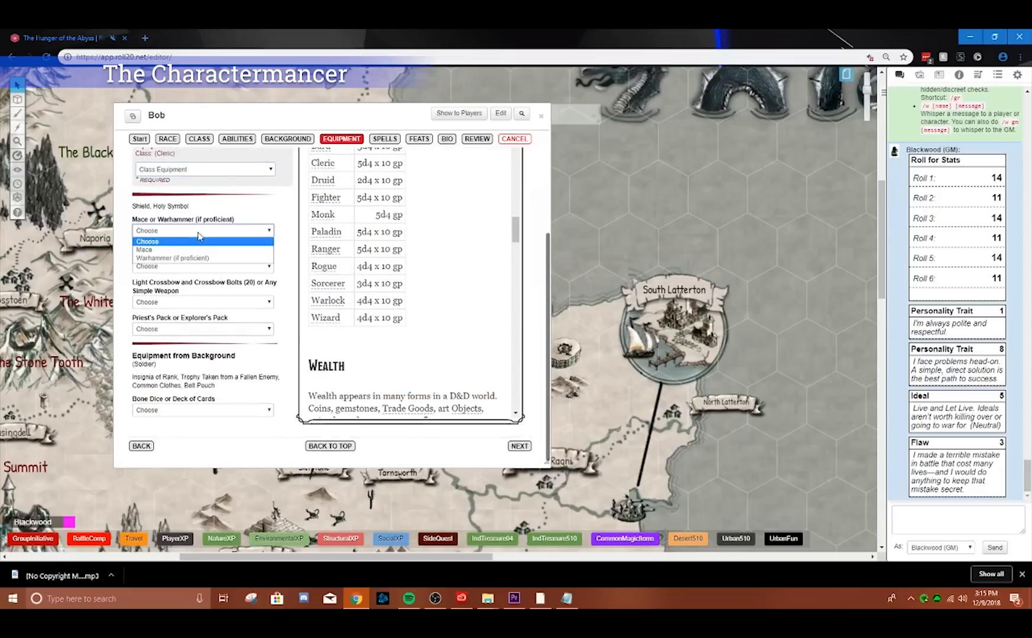
{"action": "left_click", "coordinate": [171, 255]}
{"action": "left_click", "coordinate": [158, 267]}
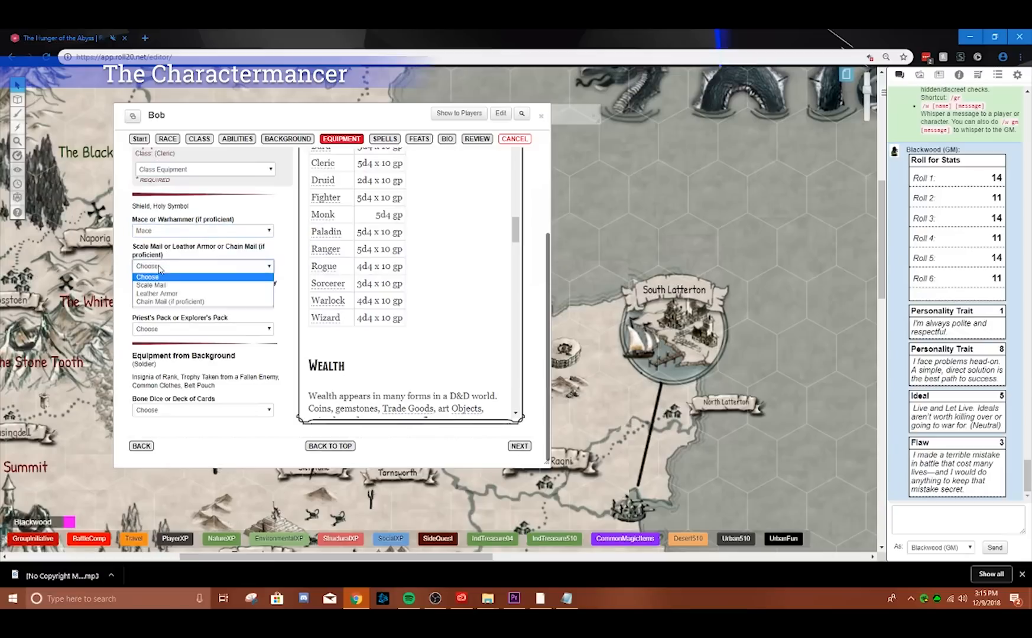
{"action": "left_click", "coordinate": [167, 299]}
- Add Light Crossbow and Crossbow Bolts (20), the Explorer's Pack, and Bone Dice from the Soldier background to the equipment
{"action": "left_click", "coordinate": [166, 302]}
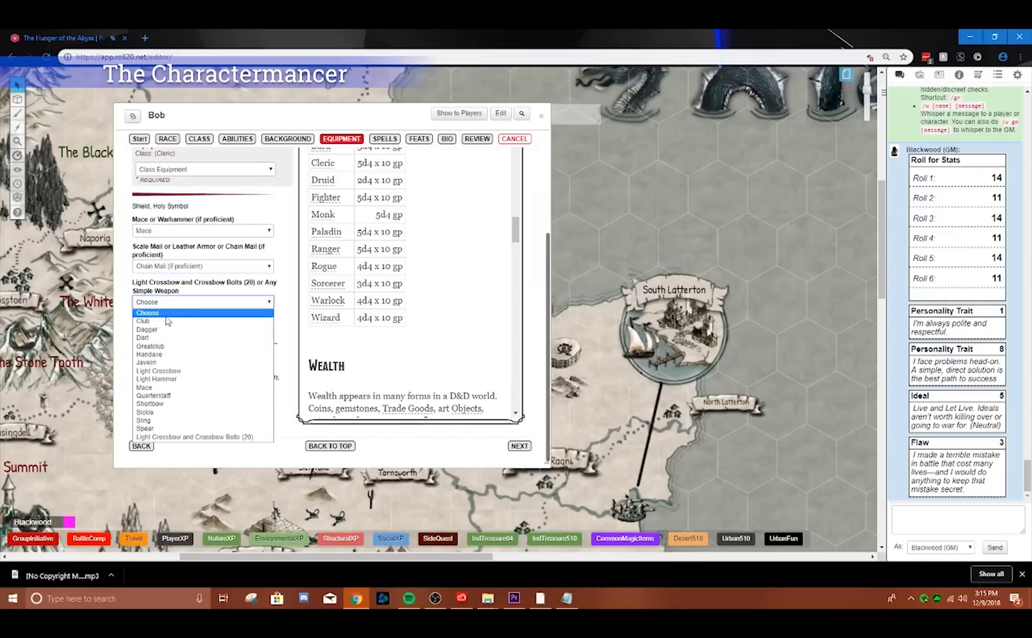
{"action": "left_click", "coordinate": [165, 438]}
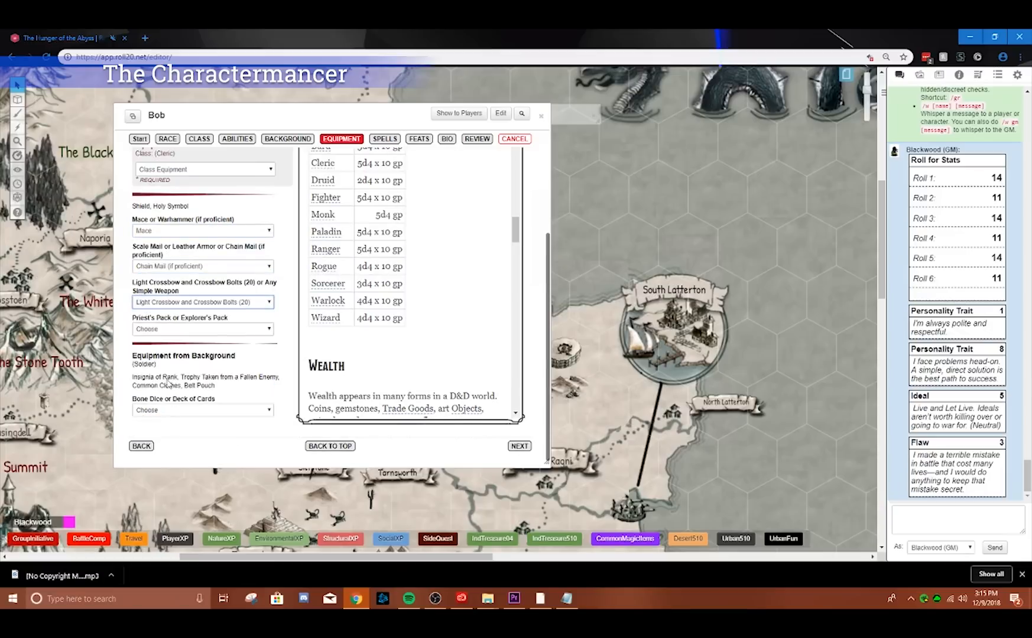
{"action": "left_click", "coordinate": [169, 329]}
{"action": "left_click", "coordinate": [169, 357]}
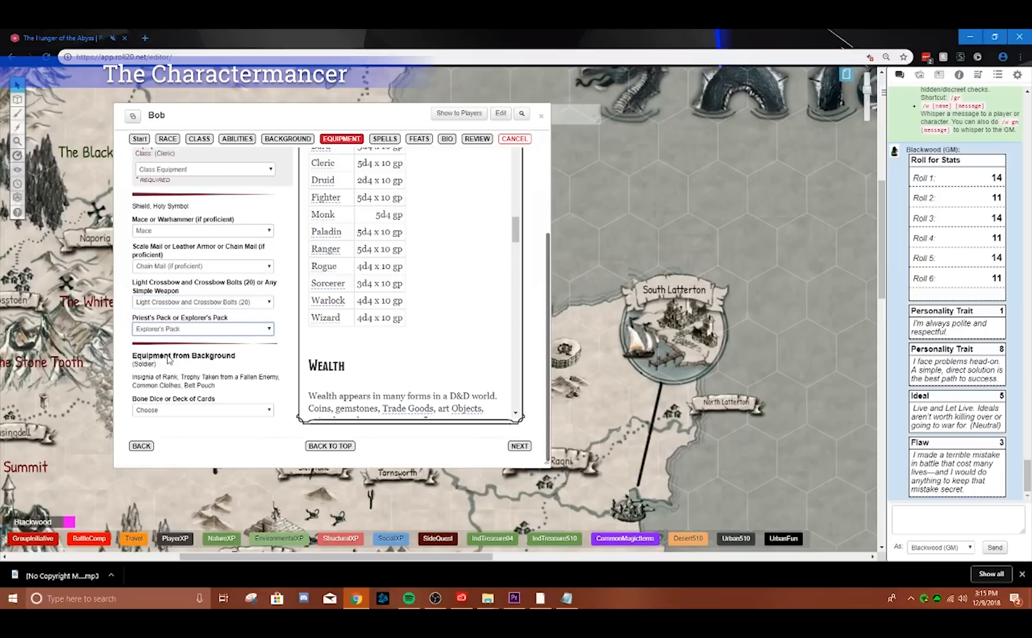
{"action": "left_click", "coordinate": [172, 410]}
{"action": "left_click", "coordinate": [170, 428]}
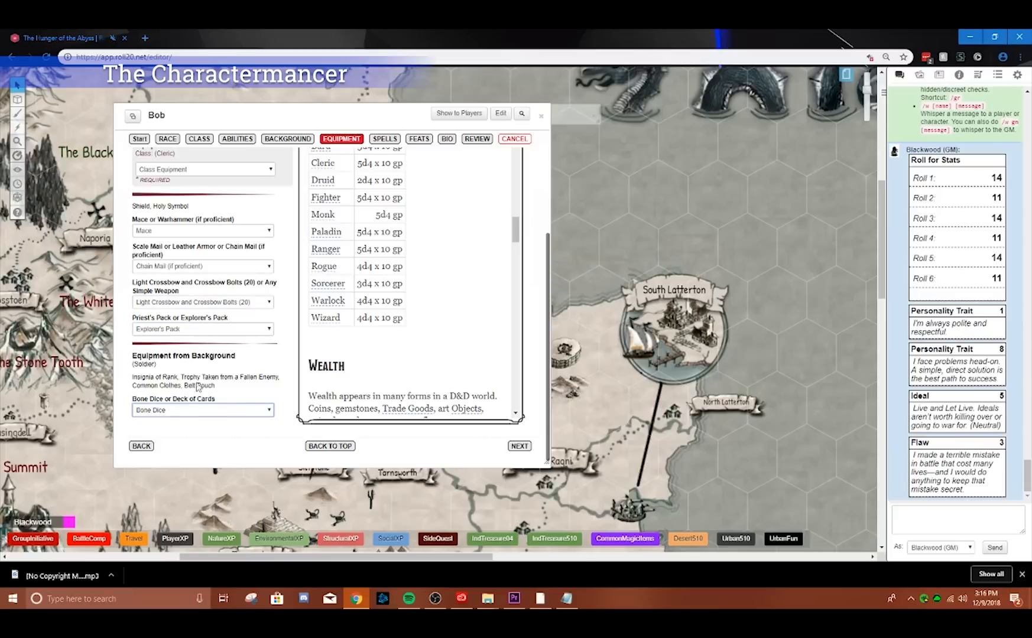
- Continue to the spell choices and set the Life Domain cantrips to Guidance, Spare the Dying and Thaumaturgy
{"action": "left_click", "coordinate": [519, 446]}
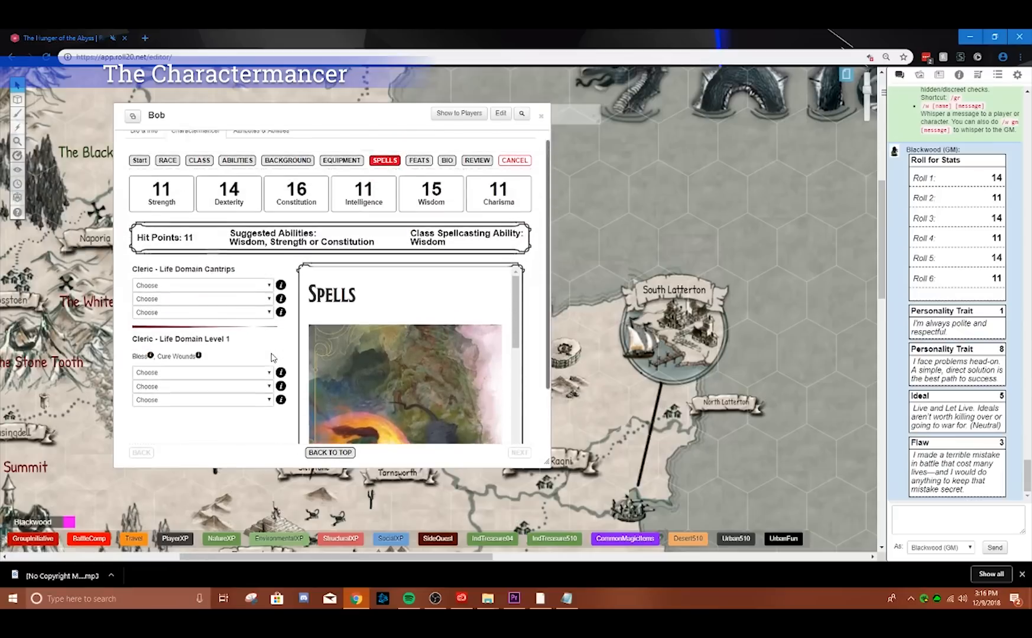
{"action": "scroll", "coordinate": [146, 350], "scroll_direction": "down", "scroll_amount": 1}
{"action": "left_click", "coordinate": [177, 245]}
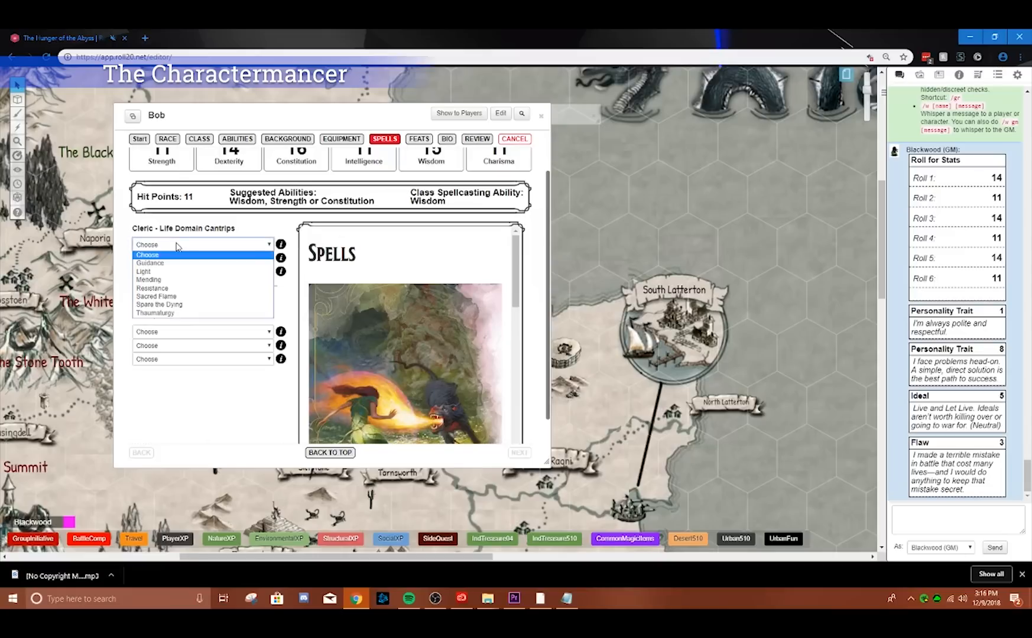
{"action": "left_click", "coordinate": [165, 264]}
{"action": "left_click", "coordinate": [166, 258]}
{"action": "scroll", "coordinate": [166, 276], "scroll_direction": "down", "scroll_amount": 1}
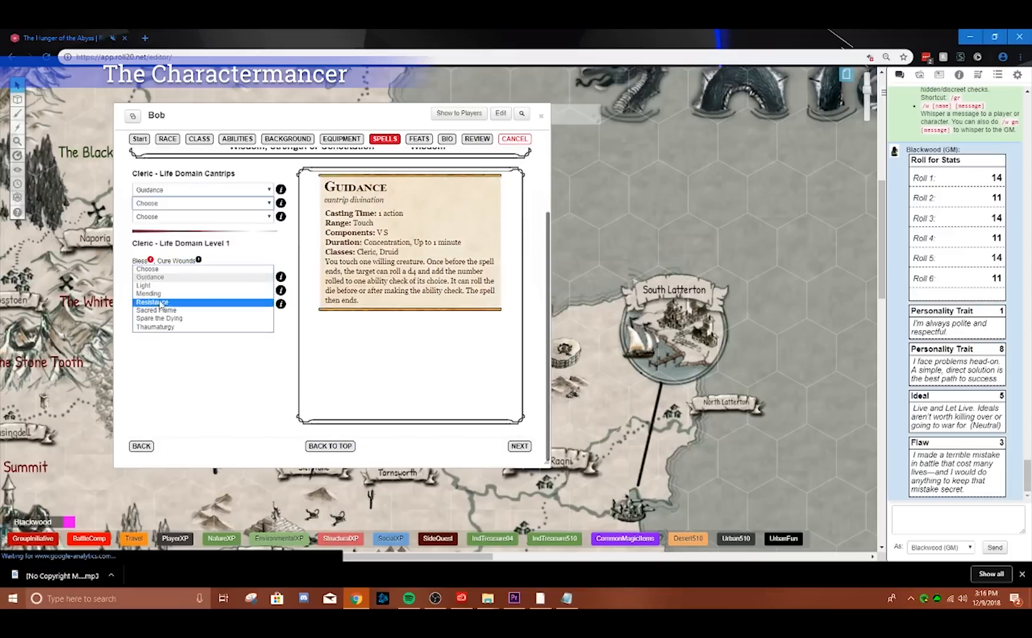
{"action": "left_click", "coordinate": [167, 319]}
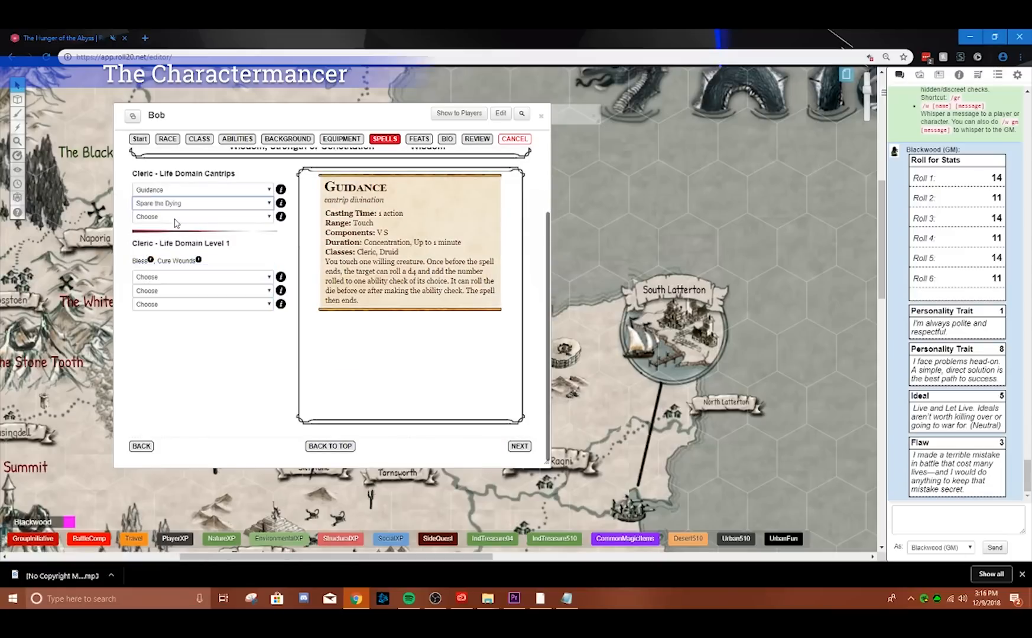
{"action": "left_click", "coordinate": [177, 217]}
{"action": "left_click", "coordinate": [169, 296]}
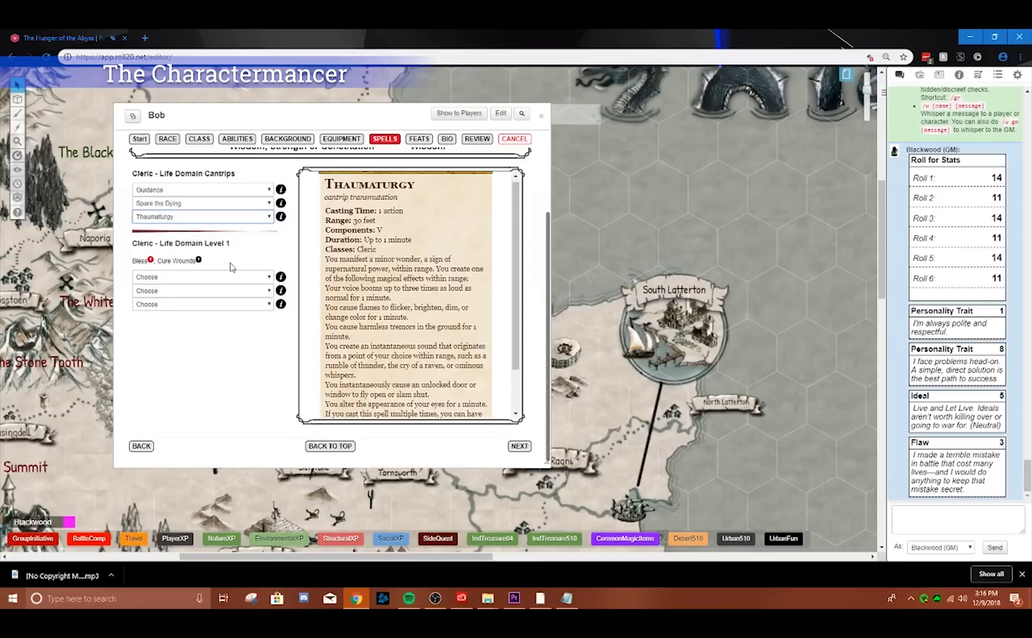
- Choose Detect Magic, Healing Word and Guiding Bolt as the Cleric's level 1 spells
{"action": "left_click", "coordinate": [203, 278]}
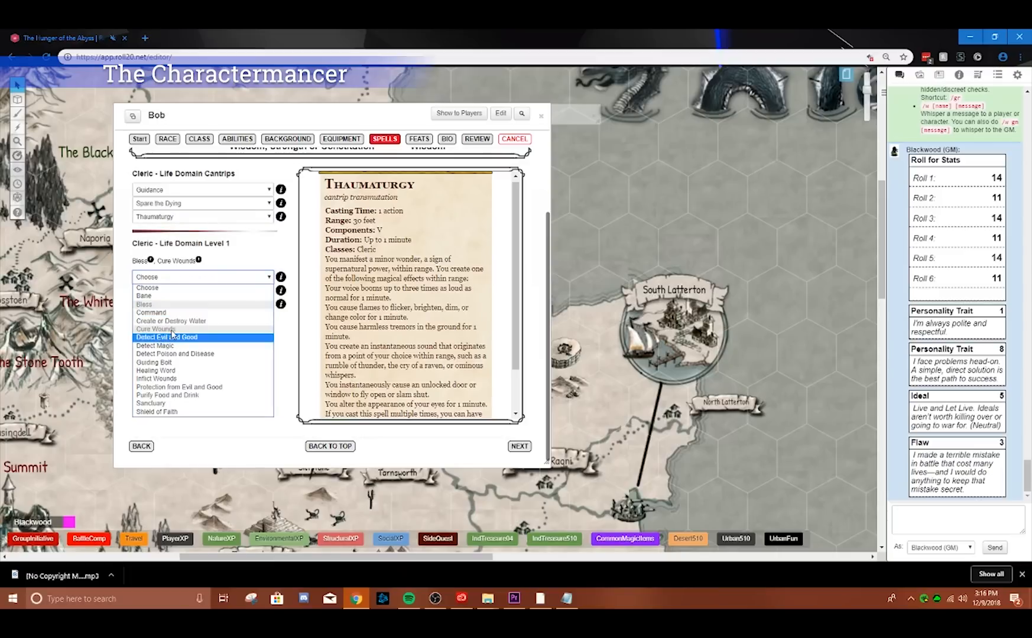
{"action": "left_click", "coordinate": [174, 346]}
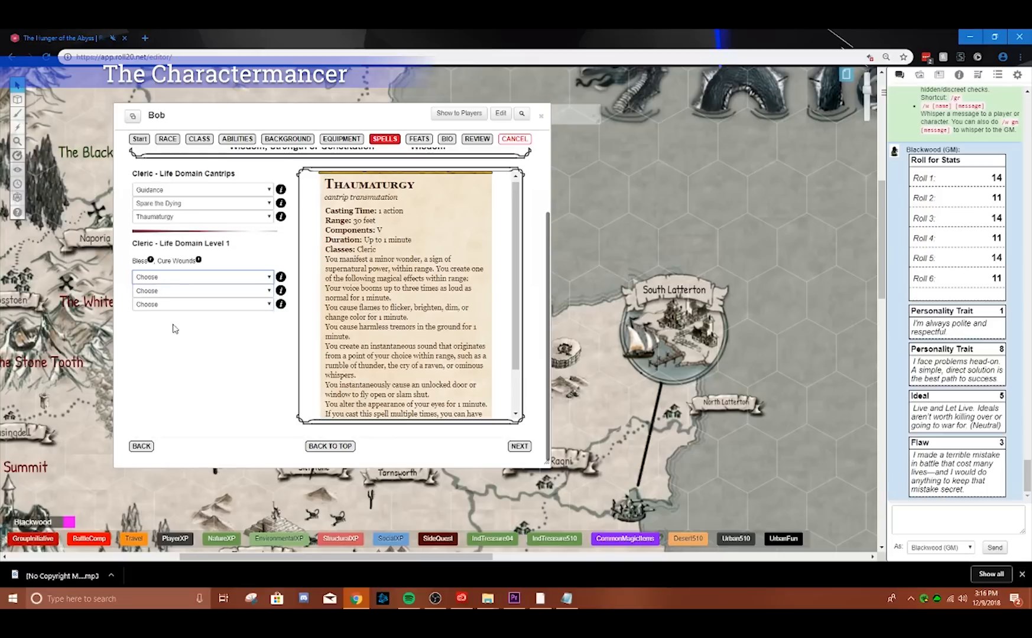
{"action": "left_click", "coordinate": [168, 292]}
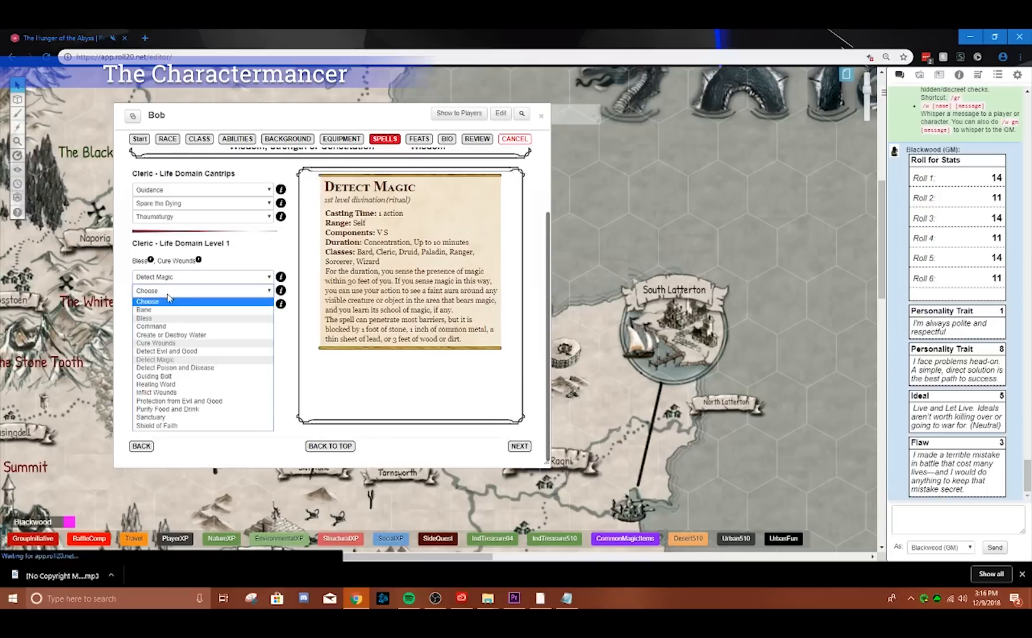
{"action": "left_click", "coordinate": [196, 386]}
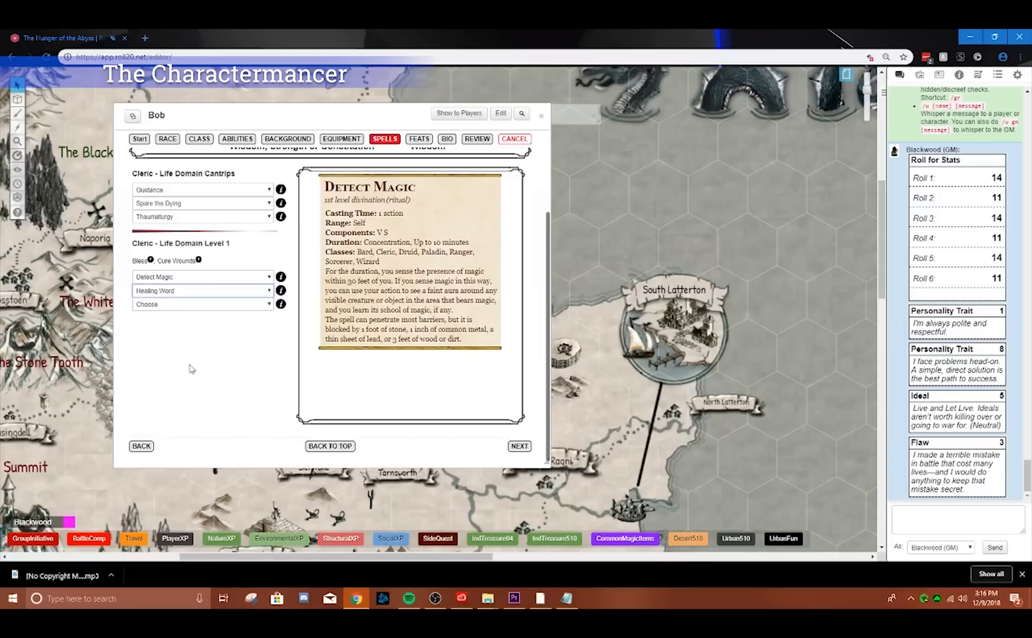
{"action": "left_click", "coordinate": [178, 304]}
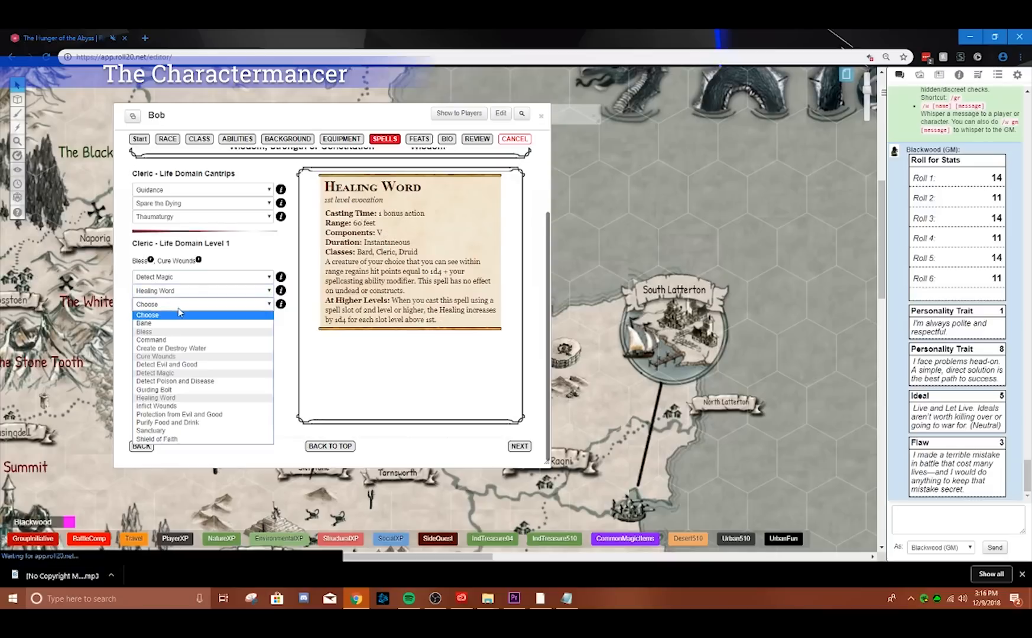
{"action": "left_click", "coordinate": [172, 390]}
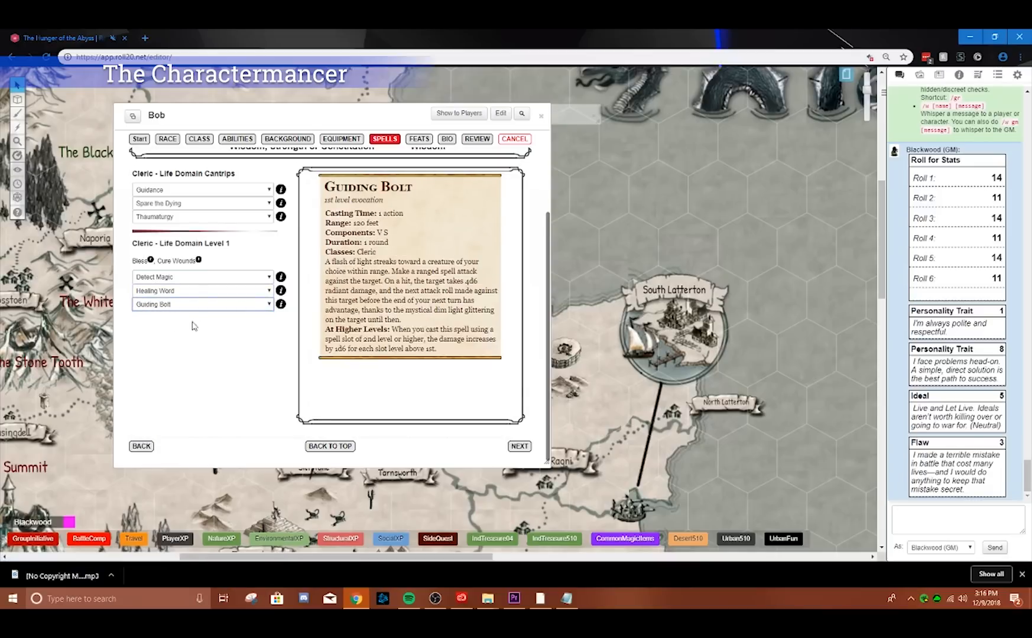
{"action": "scroll", "coordinate": [208, 352], "scroll_direction": "up", "scroll_amount": 1}
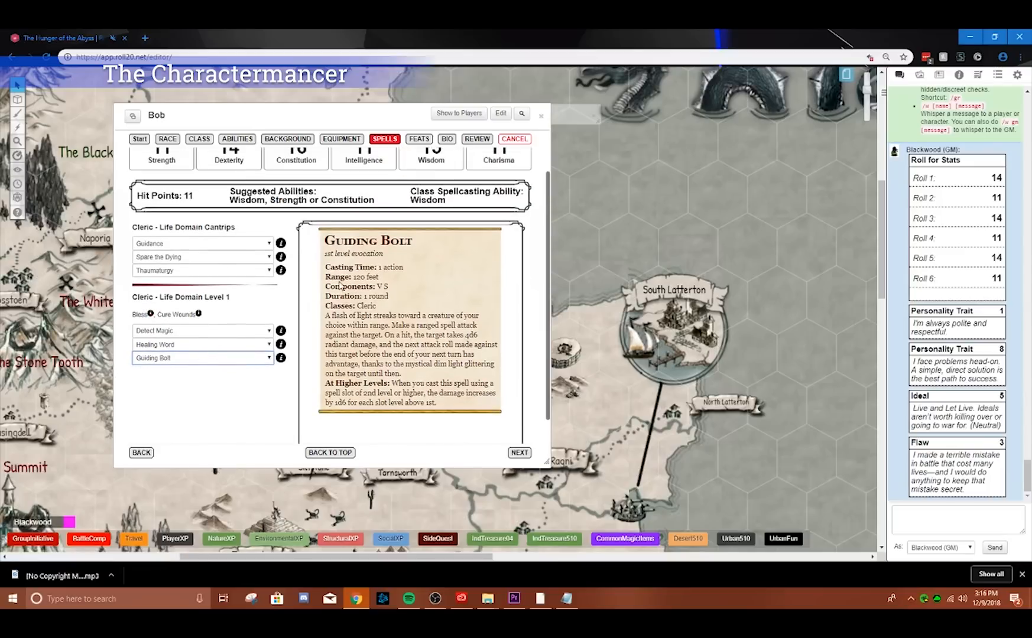
{"action": "scroll", "coordinate": [340, 285], "scroll_direction": "up", "scroll_amount": 1}
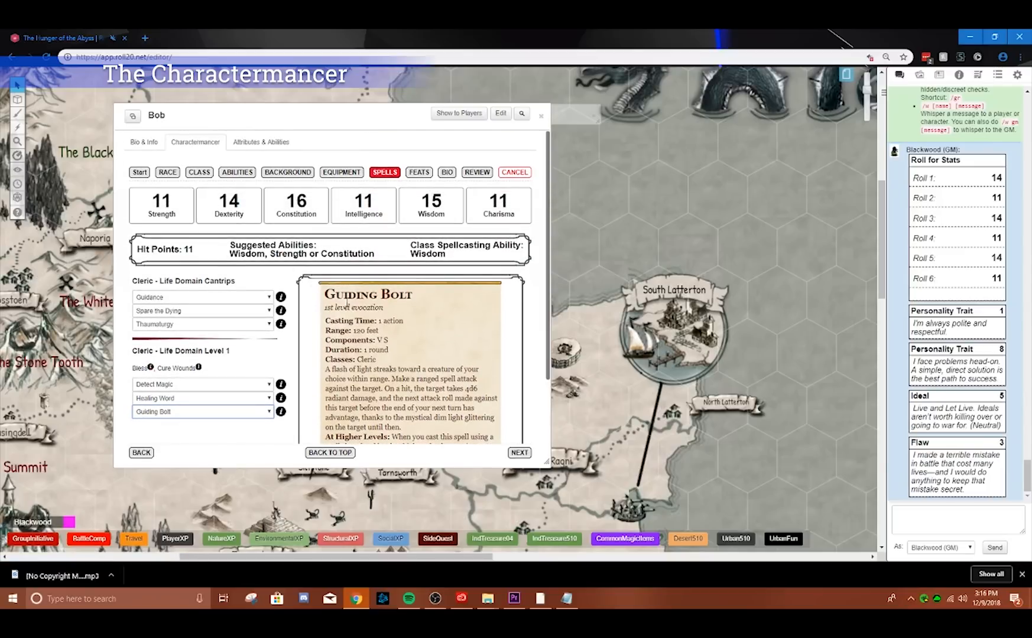
{"action": "scroll", "coordinate": [287, 348], "scroll_direction": "down", "scroll_amount": 2}
{"action": "scroll", "coordinate": [235, 326], "scroll_direction": "up", "scroll_amount": 1}
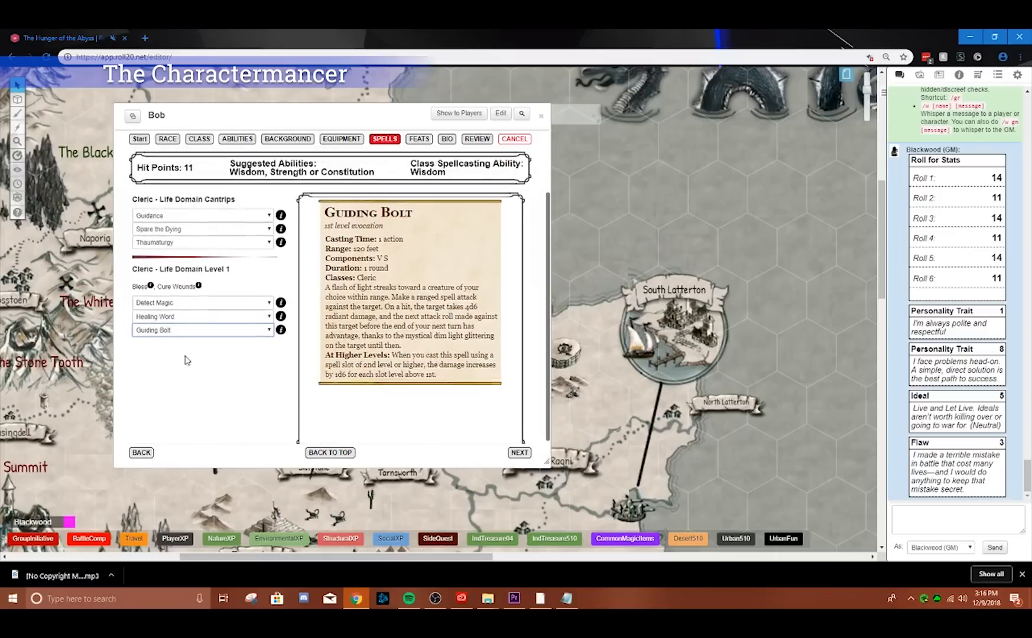
- Continue past the spell and feat choices to the bio details and look through the dwarf description for typical names, age and size
{"action": "scroll", "coordinate": [189, 381], "scroll_direction": "down", "scroll_amount": 1}
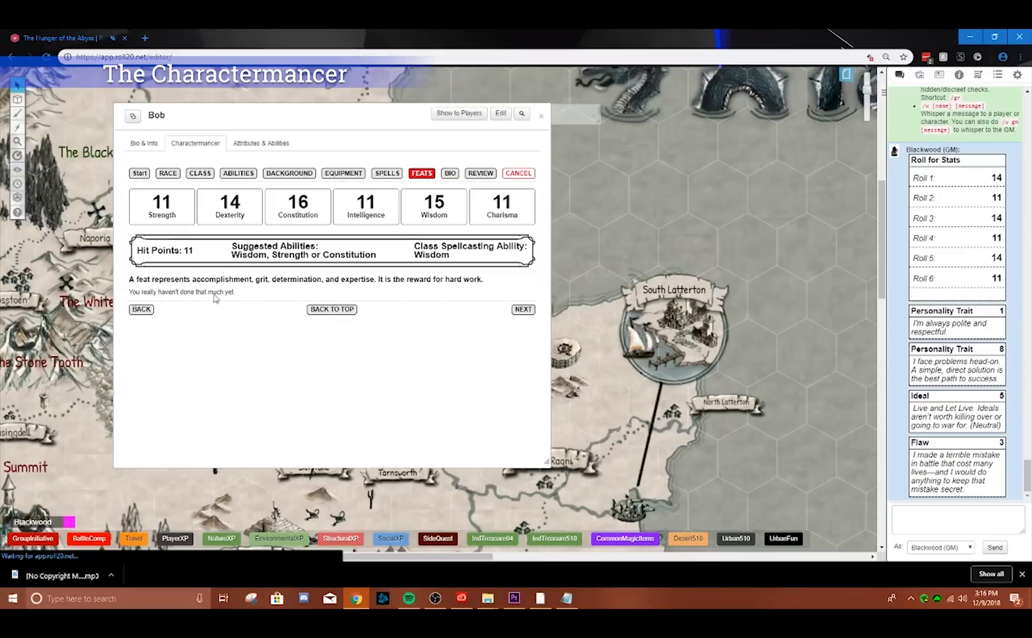
{"action": "left_click", "coordinate": [523, 309]}
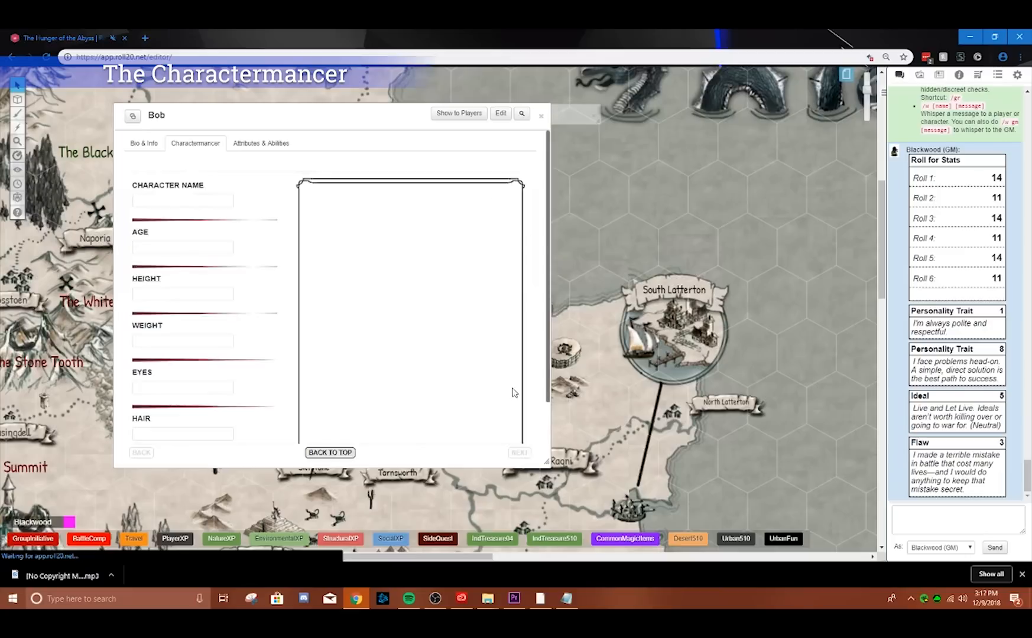
{"action": "scroll", "coordinate": [369, 354], "scroll_direction": "down", "scroll_amount": 4}
{"action": "scroll", "coordinate": [201, 296], "scroll_direction": "up", "scroll_amount": 2}
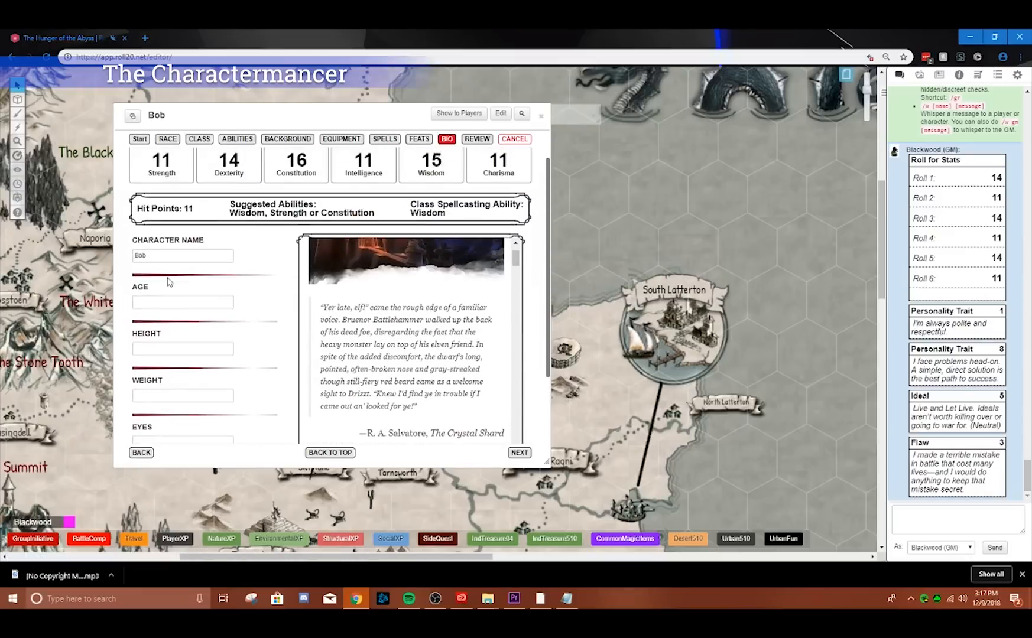
{"action": "scroll", "coordinate": [163, 297], "scroll_direction": "down", "scroll_amount": 2}
{"action": "scroll", "coordinate": [372, 298], "scroll_direction": "down", "scroll_amount": 6}
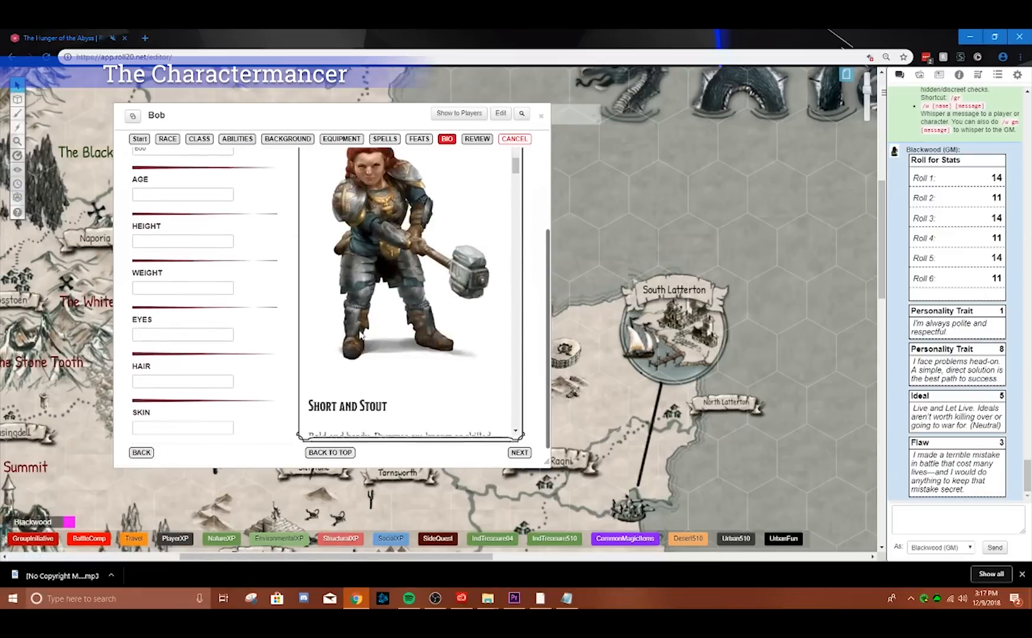
{"action": "scroll", "coordinate": [373, 298], "scroll_direction": "down", "scroll_amount": 15}
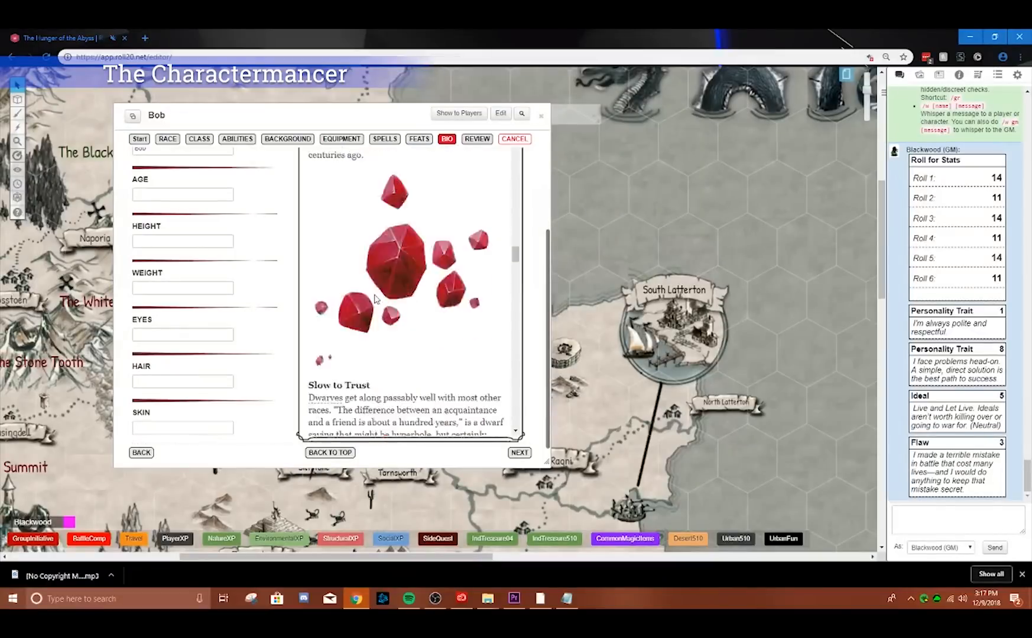
{"action": "scroll", "coordinate": [373, 299], "scroll_direction": "down", "scroll_amount": 12}
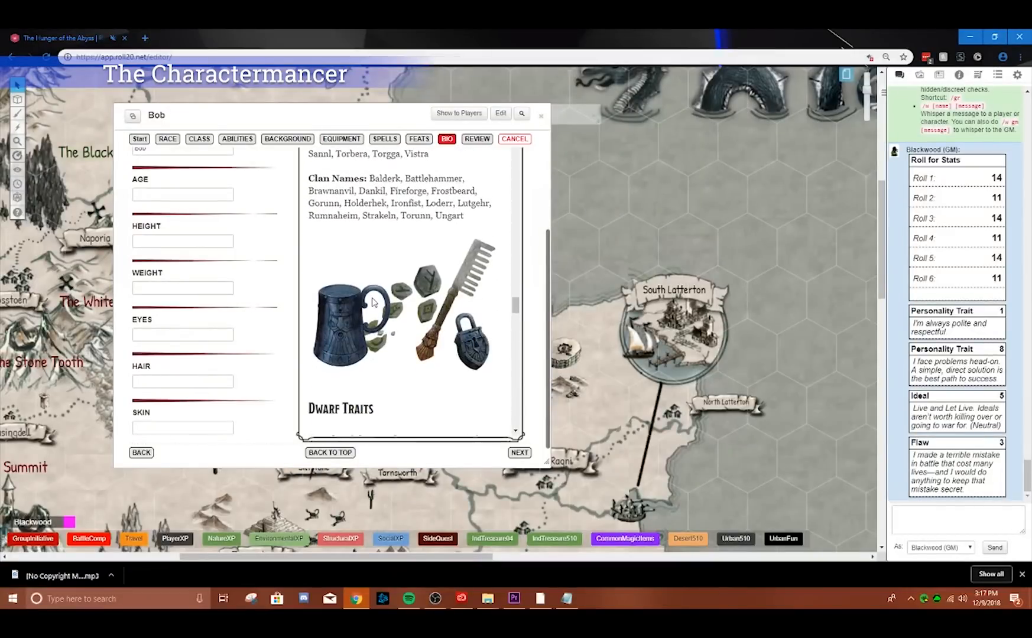
{"action": "scroll", "coordinate": [373, 301], "scroll_direction": "down", "scroll_amount": 1}
{"action": "scroll", "coordinate": [171, 245], "scroll_direction": "up", "scroll_amount": 1}
- Set the character's age to 220, height to 5 and weight to 175 in the bio details
{"action": "left_click", "coordinate": [151, 249]}
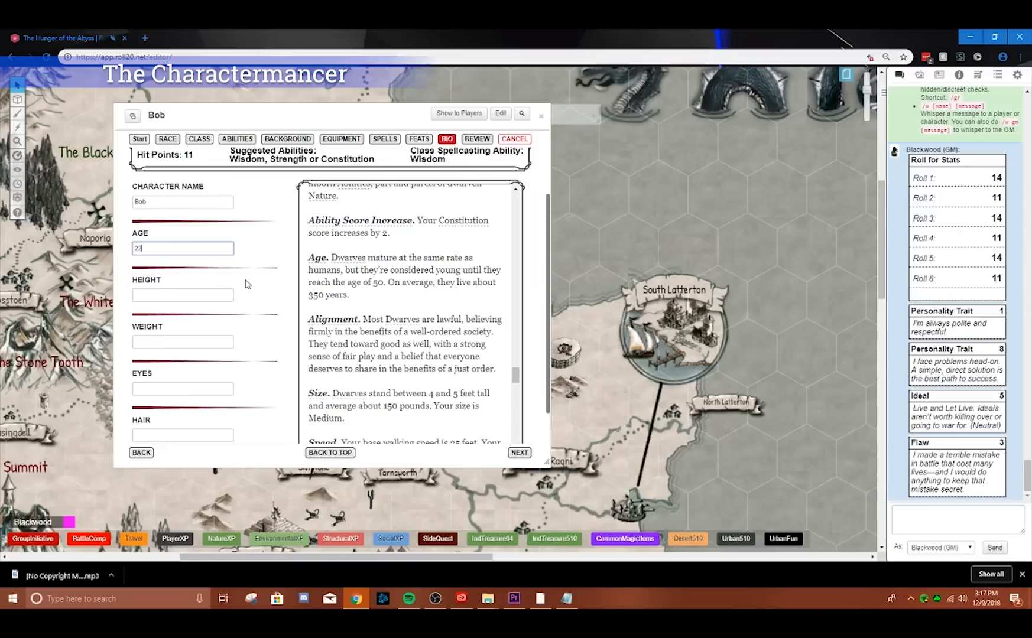
{"action": "left_click", "coordinate": [186, 296]}
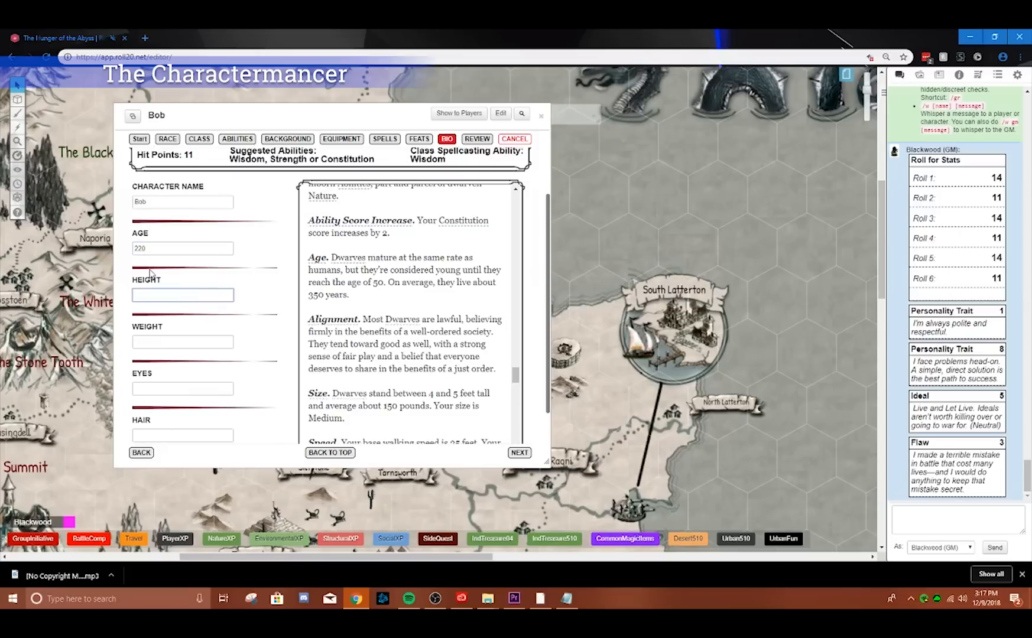
{"action": "type", "text": "5"}
{"action": "left_click", "coordinate": [165, 343]}
{"action": "scroll", "coordinate": [166, 346], "scroll_direction": "down", "scroll_amount": 1}
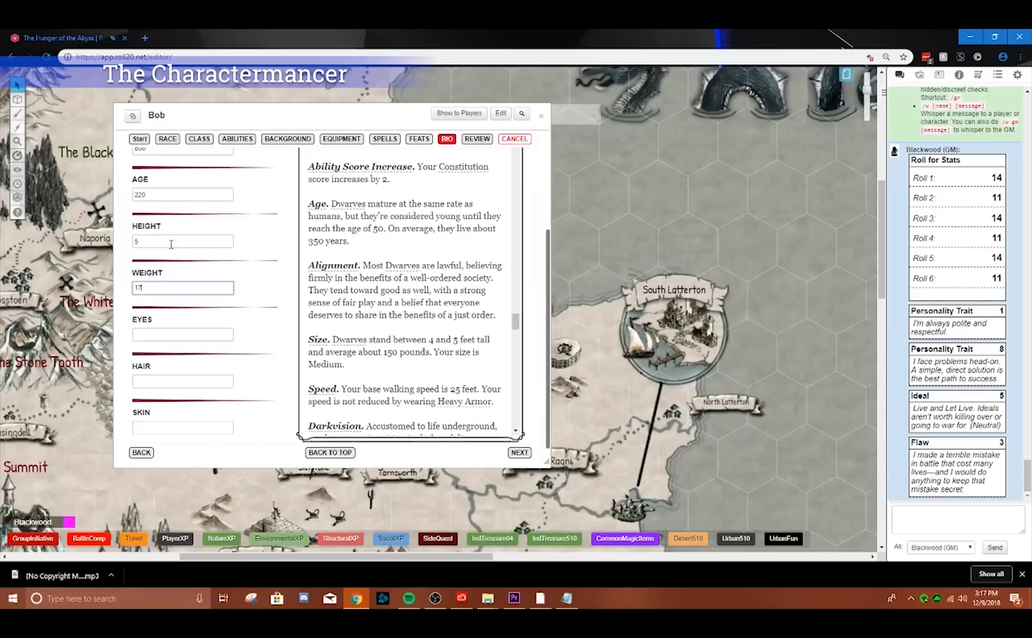
- Set the character's eyes to Brown, hair to Black and skin to Dirty Tough Pink
{"action": "left_click", "coordinate": [160, 336]}
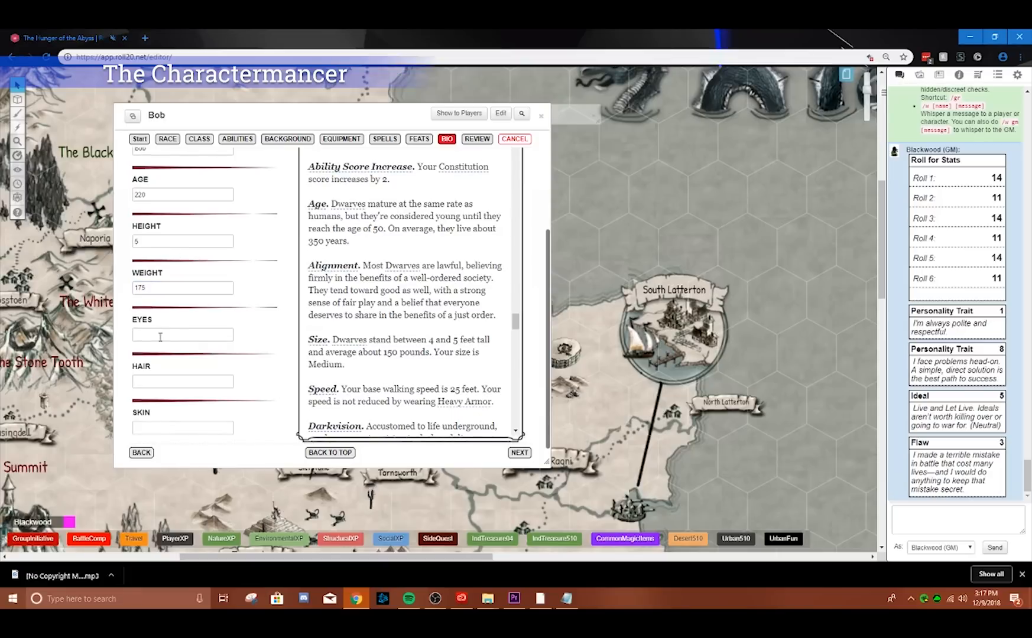
{"action": "left_click", "coordinate": [146, 334]}
{"action": "type", "text": "Brown"}
{"action": "key", "text": "Tab"}
{"action": "type", "text": "Black"}
{"action": "key", "text": "Tab"}
{"action": "scroll", "coordinate": [538, 455], "scroll_direction": "down", "scroll_amount": 1}
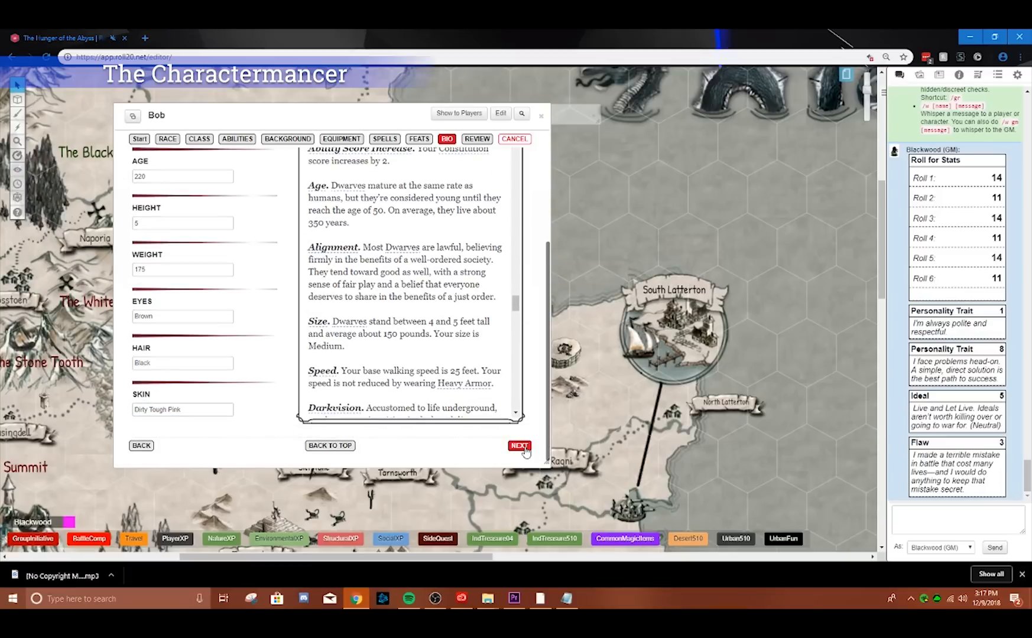
- Continue to the review, check the race, class, background, spells and bio choices, and apply the changes to build the character
{"action": "left_click", "coordinate": [519, 446]}
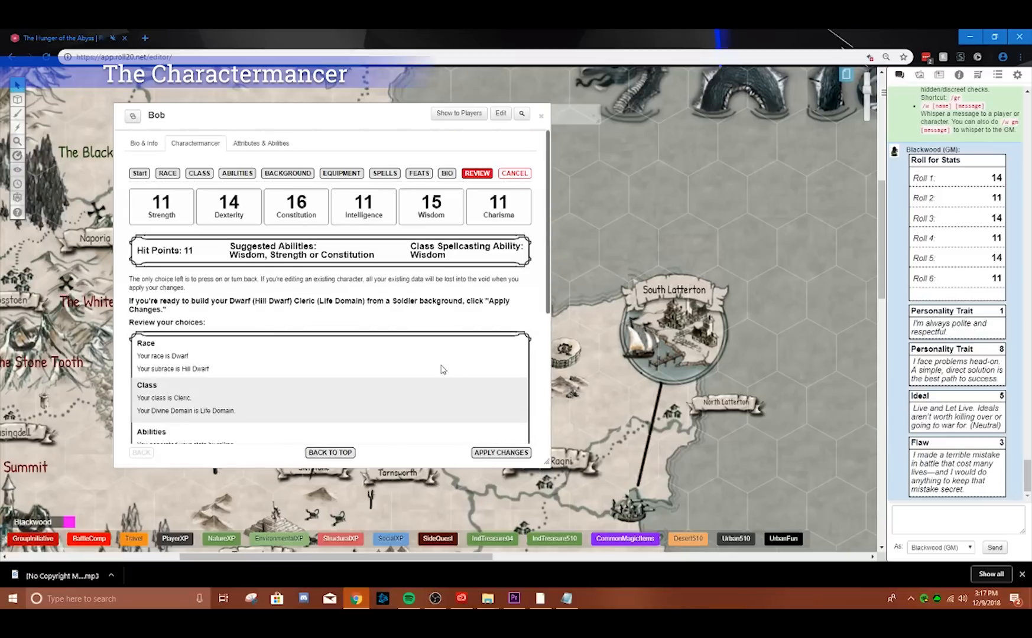
{"action": "scroll", "coordinate": [204, 306], "scroll_direction": "down", "scroll_amount": 5}
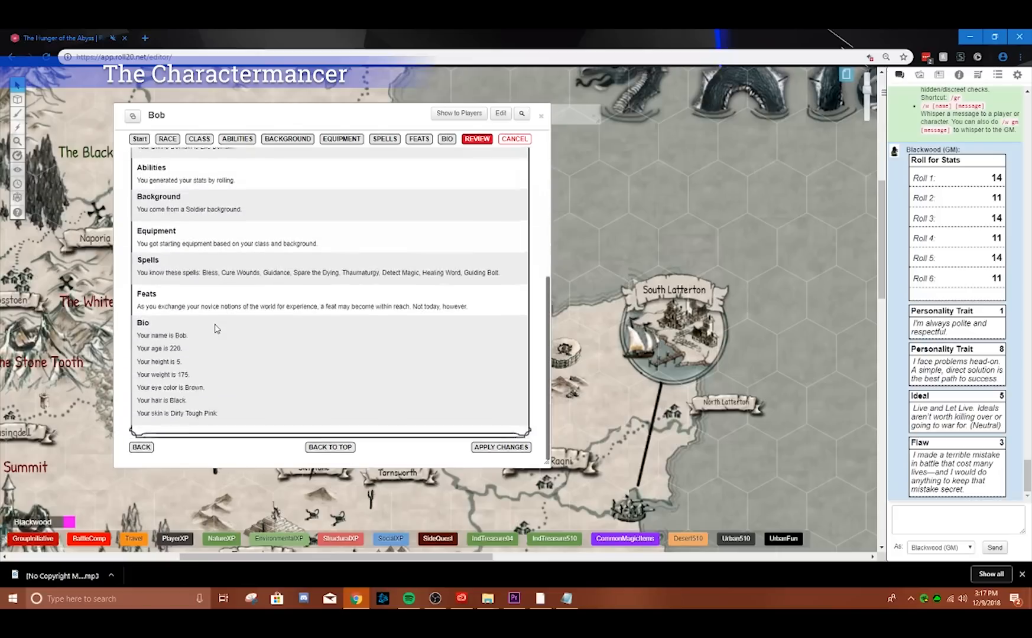
{"action": "scroll", "coordinate": [177, 277], "scroll_direction": "up", "scroll_amount": 5}
{"action": "scroll", "coordinate": [206, 319], "scroll_direction": "down", "scroll_amount": 3}
{"action": "scroll", "coordinate": [210, 328], "scroll_direction": "down", "scroll_amount": 1}
{"action": "scroll", "coordinate": [148, 275], "scroll_direction": "up", "scroll_amount": 3}
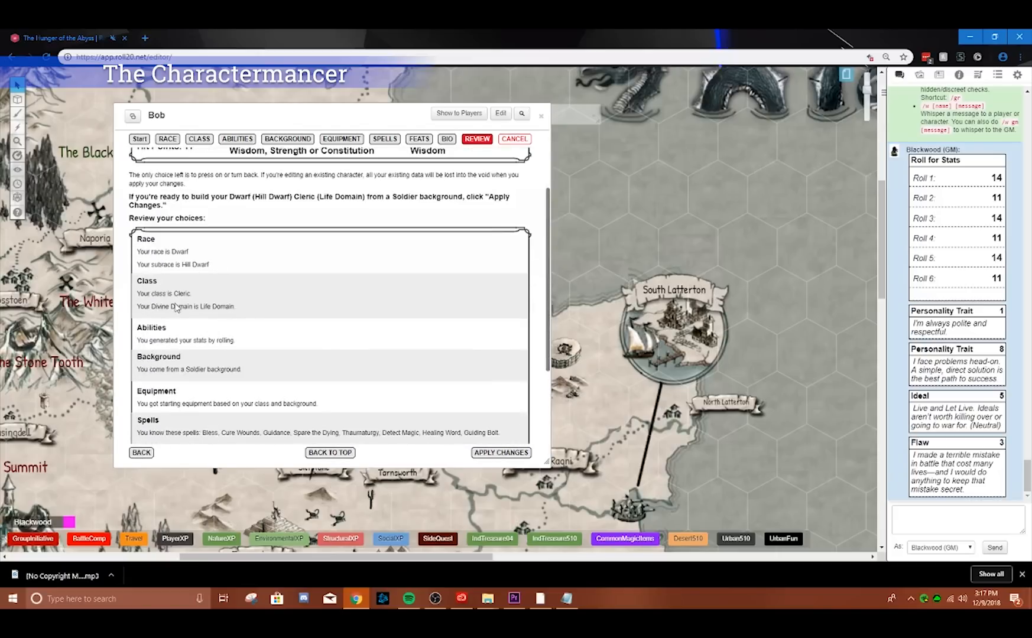
{"action": "scroll", "coordinate": [216, 301], "scroll_direction": "down", "scroll_amount": 3}
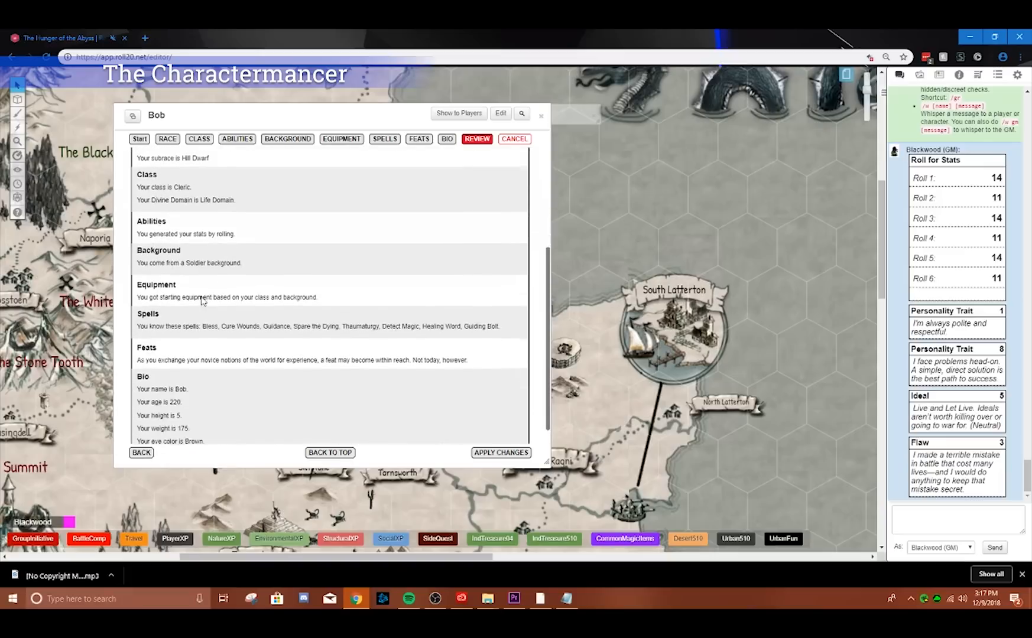
{"action": "left_click", "coordinate": [506, 447]}
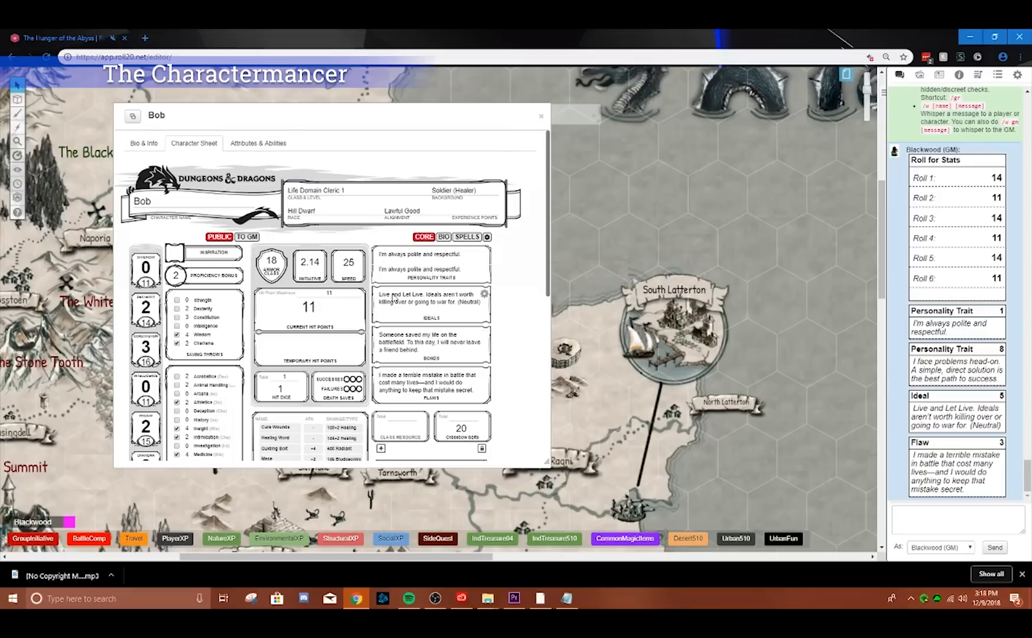
- Look over the finished character sheet's core page, including personality, attacks, equipment, proficiencies and features
{"action": "scroll", "coordinate": [442, 342], "scroll_direction": "down", "scroll_amount": 1}
{"action": "scroll", "coordinate": [442, 341], "scroll_direction": "down", "scroll_amount": 2}
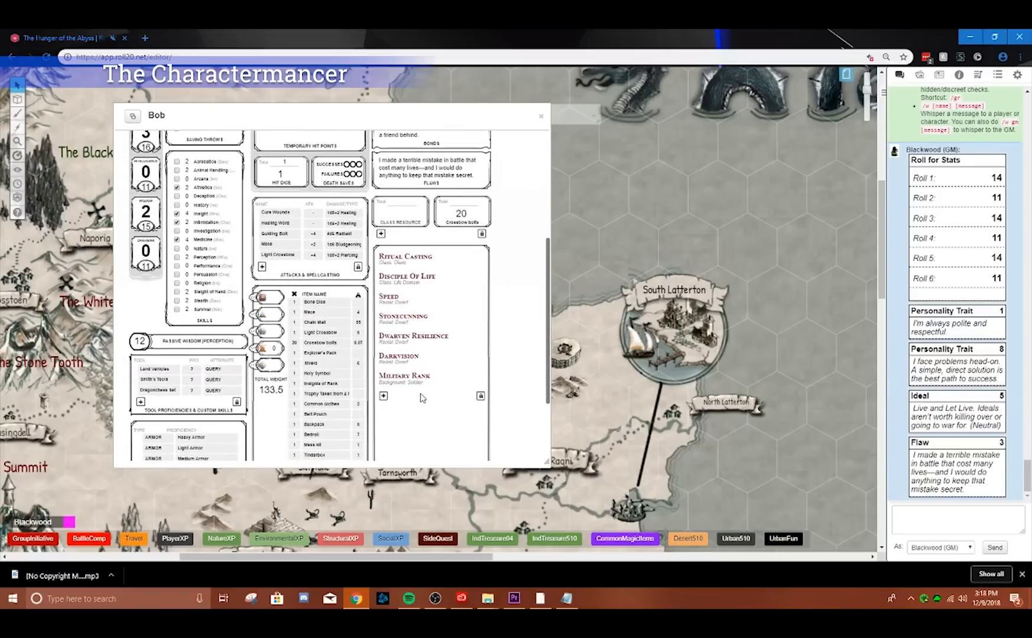
{"action": "scroll", "coordinate": [422, 397], "scroll_direction": "up", "scroll_amount": 3}
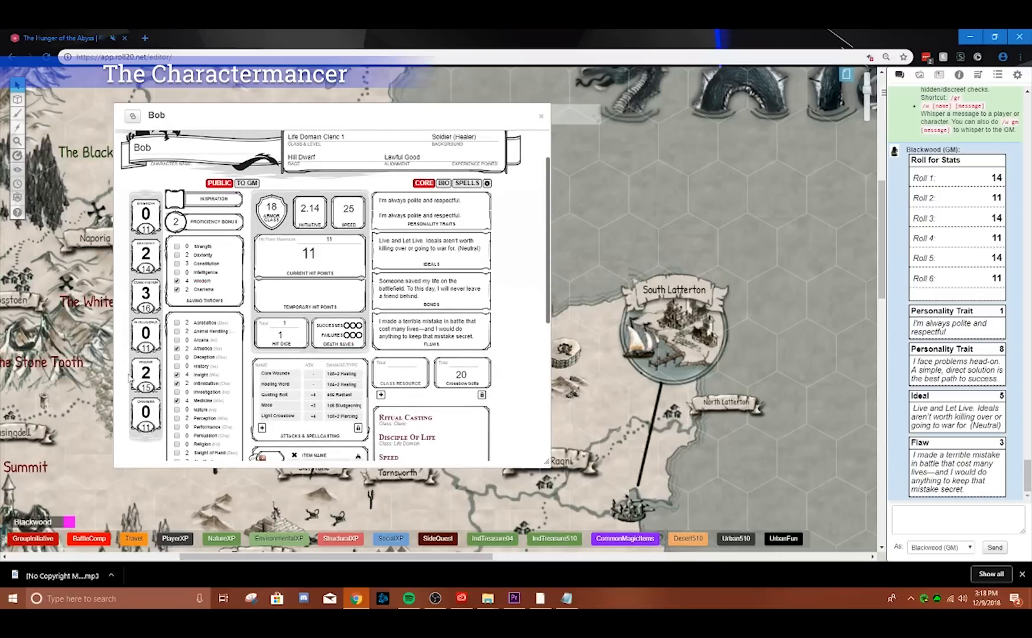
{"action": "scroll", "coordinate": [146, 399], "scroll_direction": "down", "scroll_amount": 4}
{"action": "scroll", "coordinate": [294, 259], "scroll_direction": "up", "scroll_amount": 1}
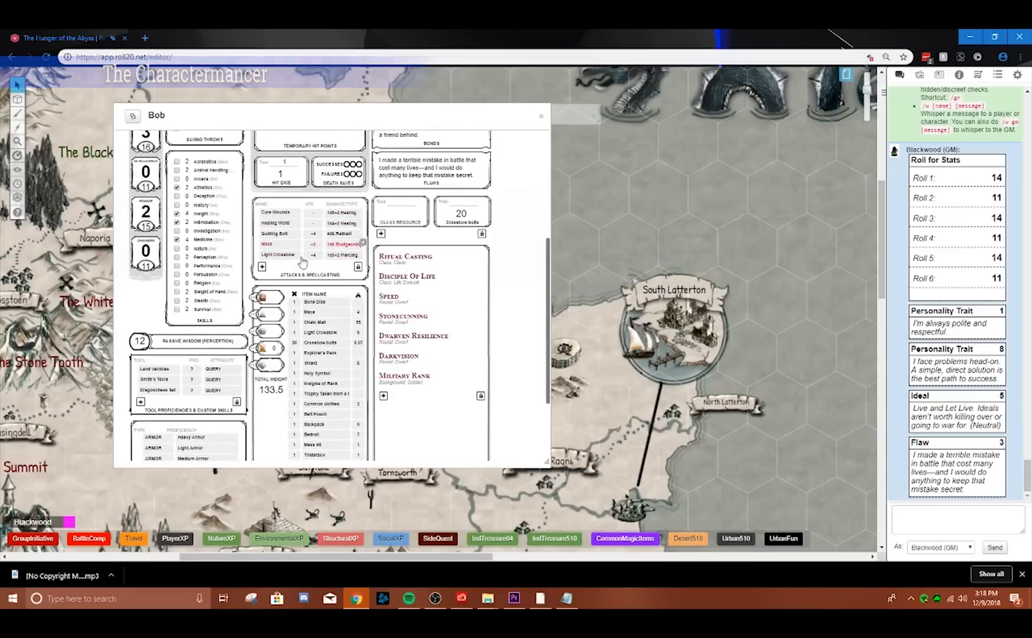
{"action": "scroll", "coordinate": [322, 378], "scroll_direction": "down", "scroll_amount": 3}
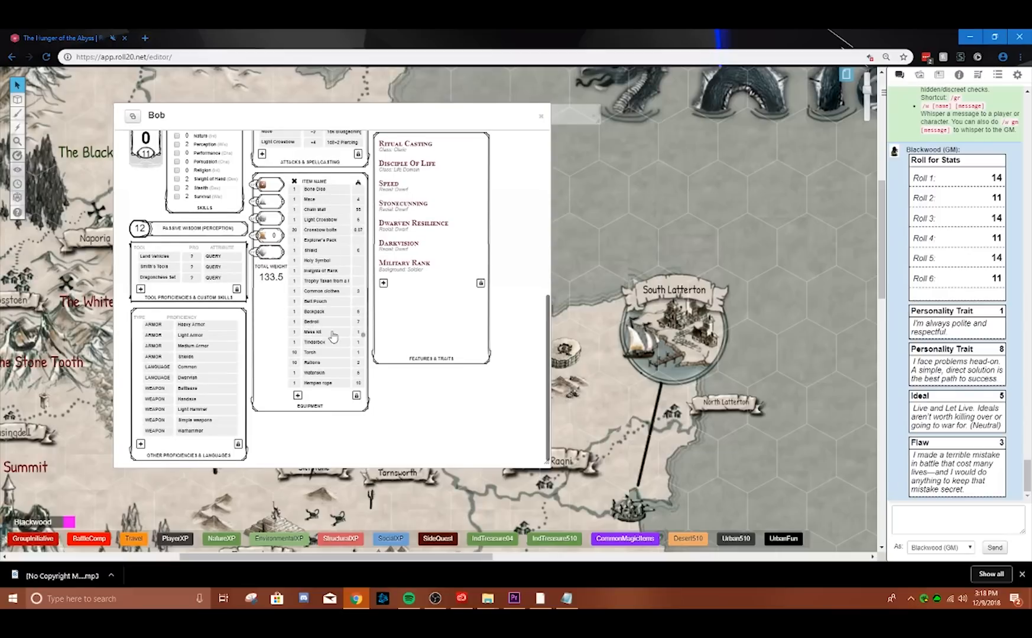
{"action": "scroll", "coordinate": [419, 338], "scroll_direction": "up", "scroll_amount": 2}
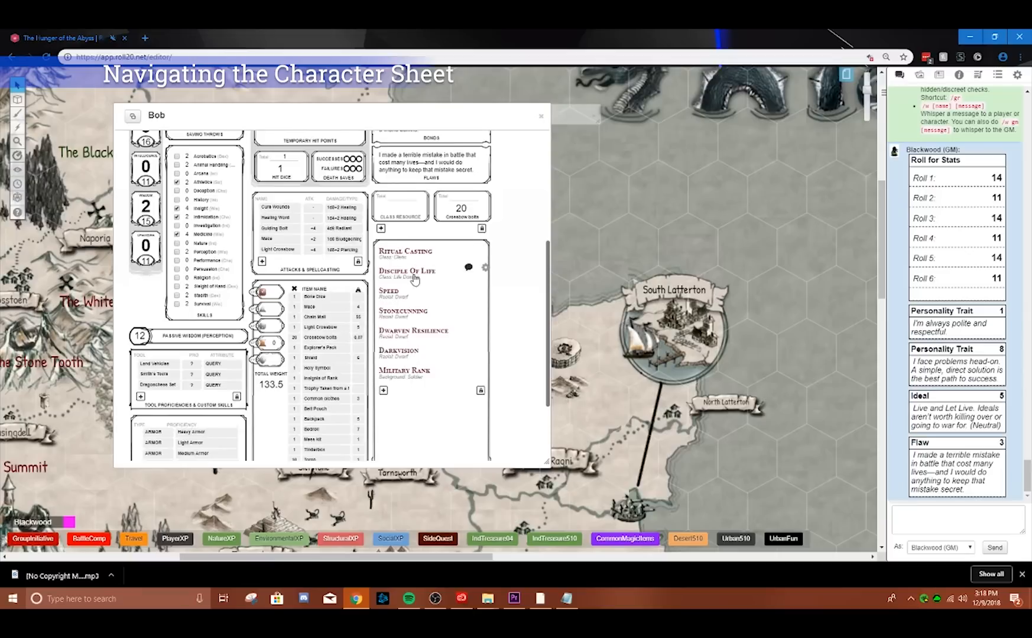
- Expand the descriptions of Stonecunning, Ritual Casting, Darkvision and Military Rank in the features and traits, and collapse them again
{"action": "left_click", "coordinate": [412, 318]}
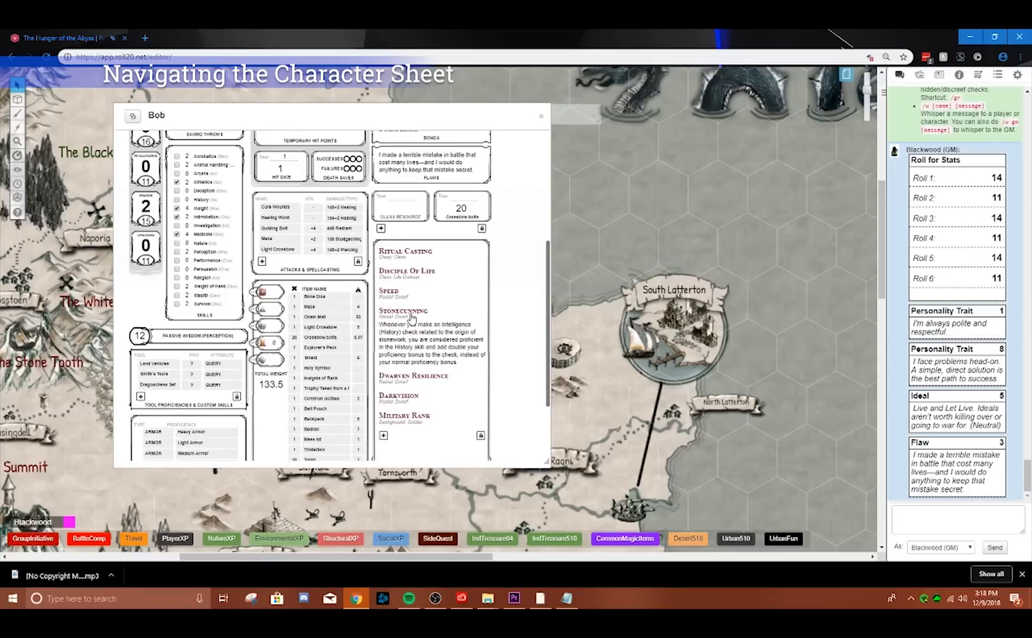
{"action": "left_click", "coordinate": [409, 261]}
{"action": "scroll", "coordinate": [413, 307], "scroll_direction": "down", "scroll_amount": 2}
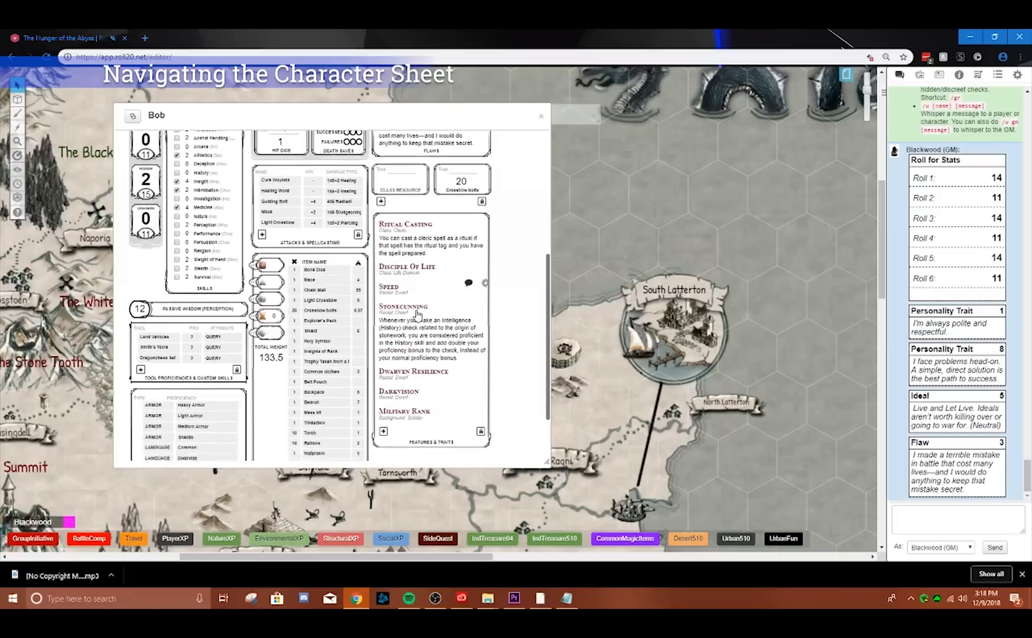
{"action": "left_click", "coordinate": [409, 315]}
{"action": "left_click", "coordinate": [401, 385]}
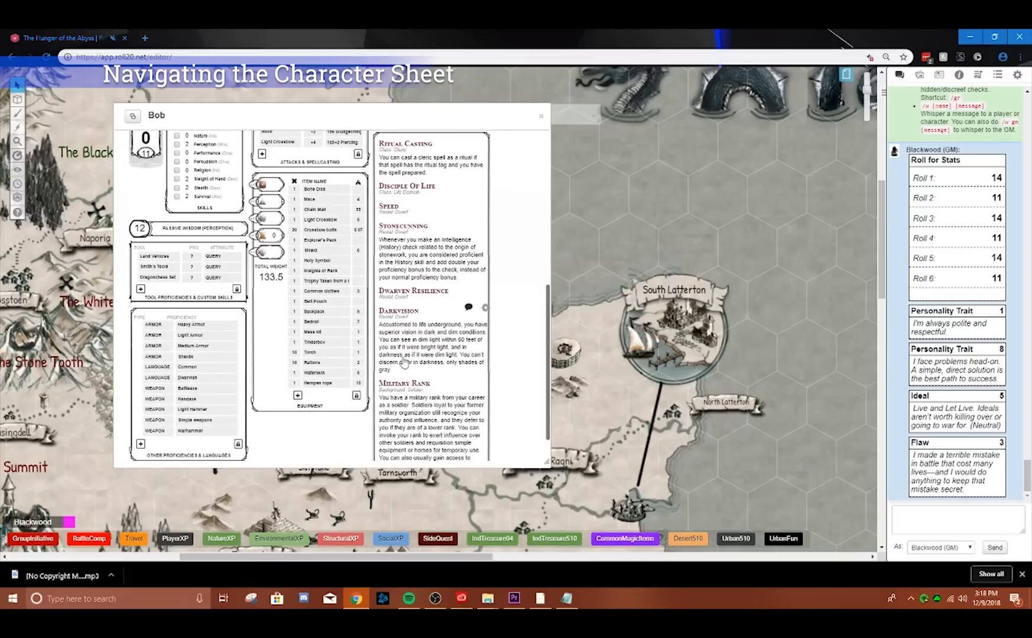
{"action": "left_click", "coordinate": [400, 426]}
{"action": "left_click", "coordinate": [401, 349]}
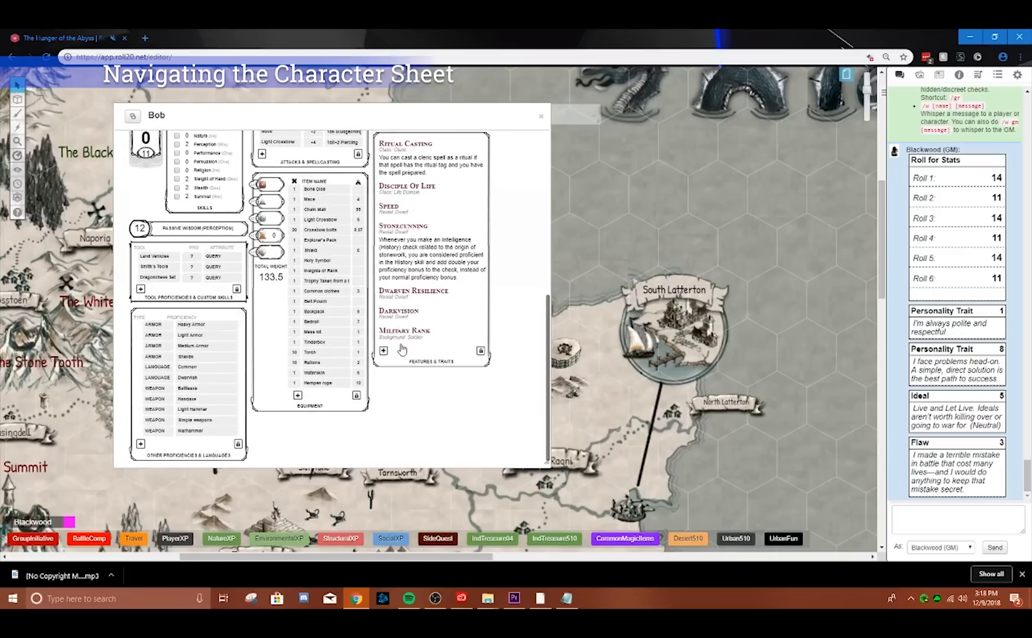
{"action": "left_click", "coordinate": [398, 276]}
{"action": "scroll", "coordinate": [400, 274], "scroll_direction": "up", "scroll_amount": 2}
{"action": "left_click", "coordinate": [399, 270]}
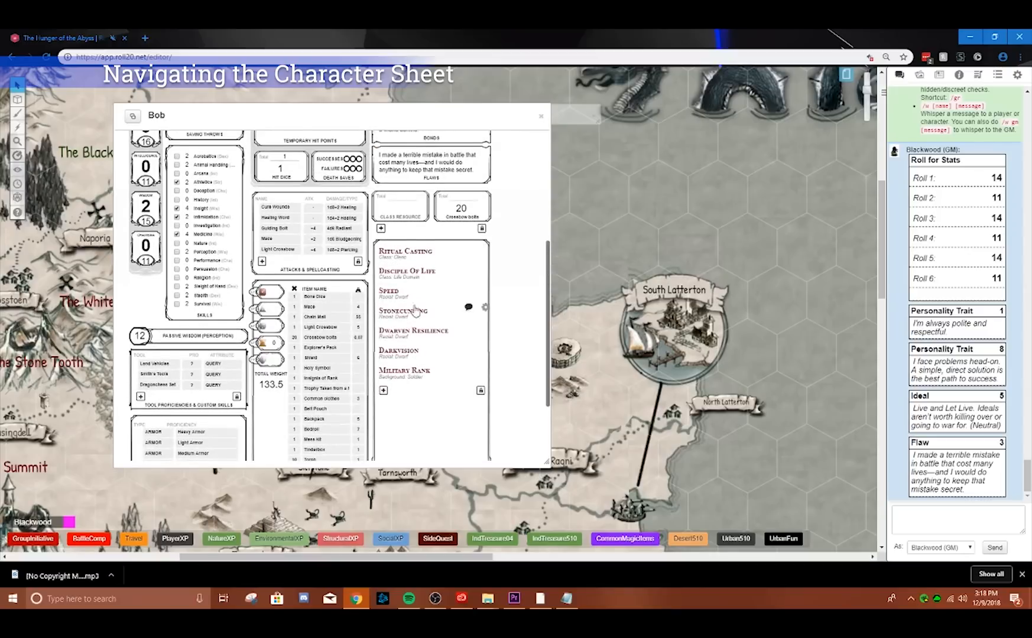
- Examine the core sheet's weapon and language proficiencies, skills, saving throws, armor class, equipment and initiative
{"action": "scroll", "coordinate": [411, 307], "scroll_direction": "up", "scroll_amount": 3}
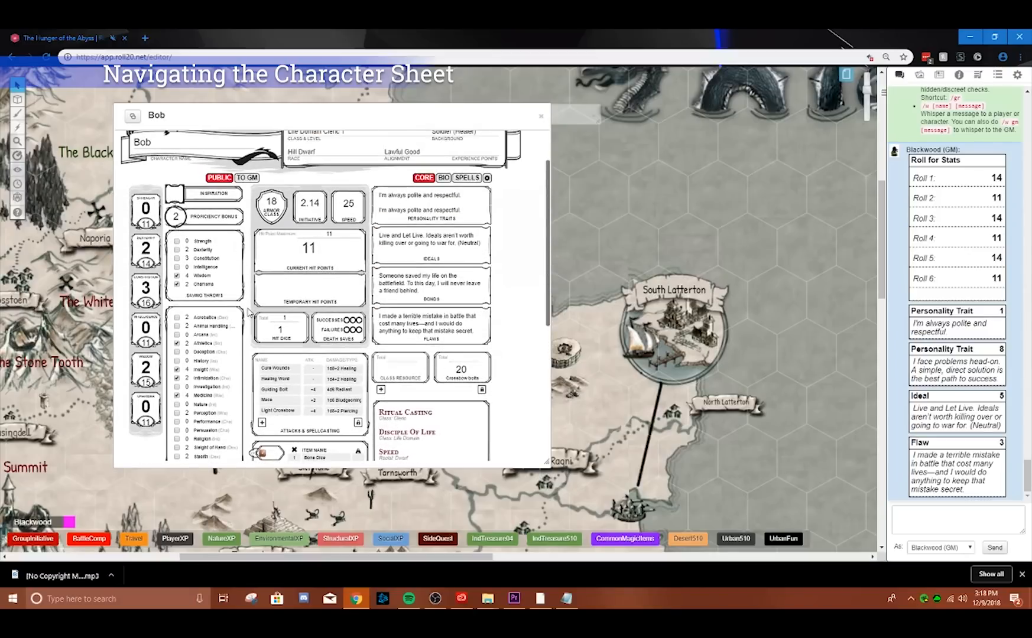
{"action": "scroll", "coordinate": [270, 301], "scroll_direction": "down", "scroll_amount": 5}
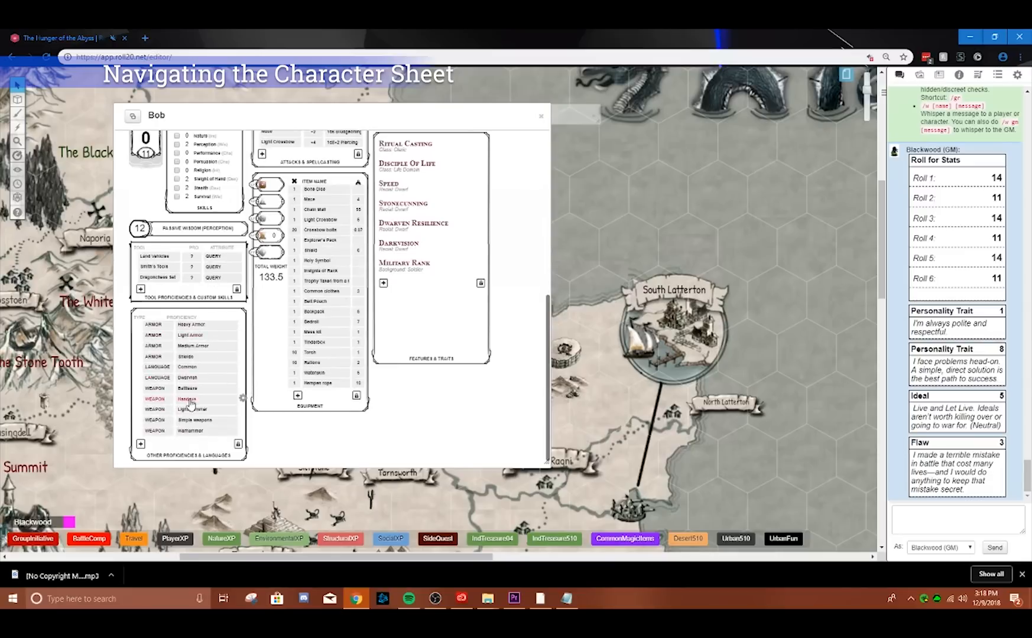
{"action": "scroll", "coordinate": [195, 407], "scroll_direction": "up", "scroll_amount": 4}
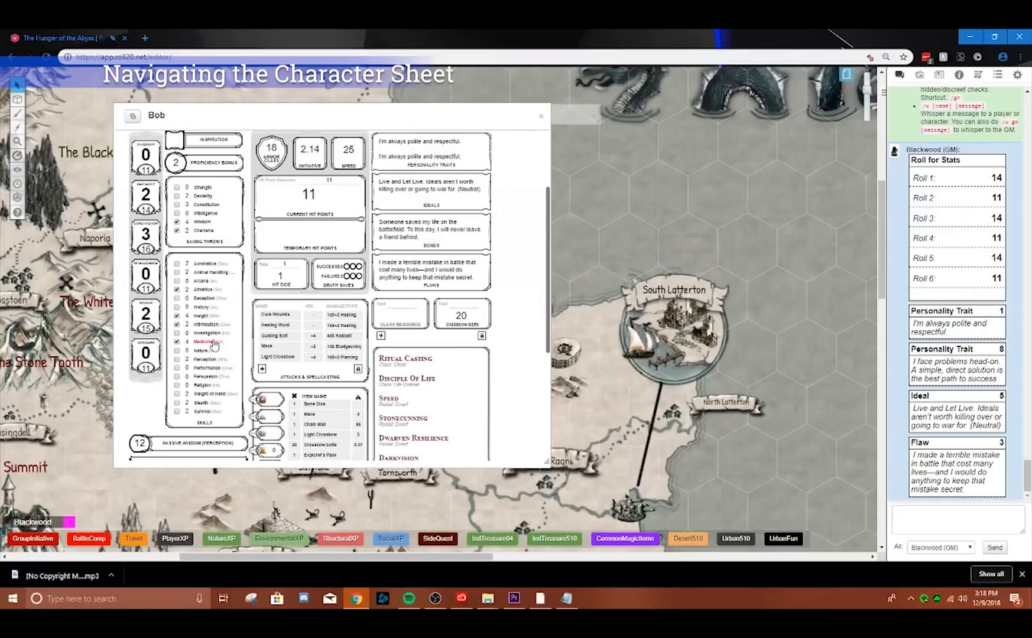
{"action": "scroll", "coordinate": [198, 352], "scroll_direction": "up", "scroll_amount": 1}
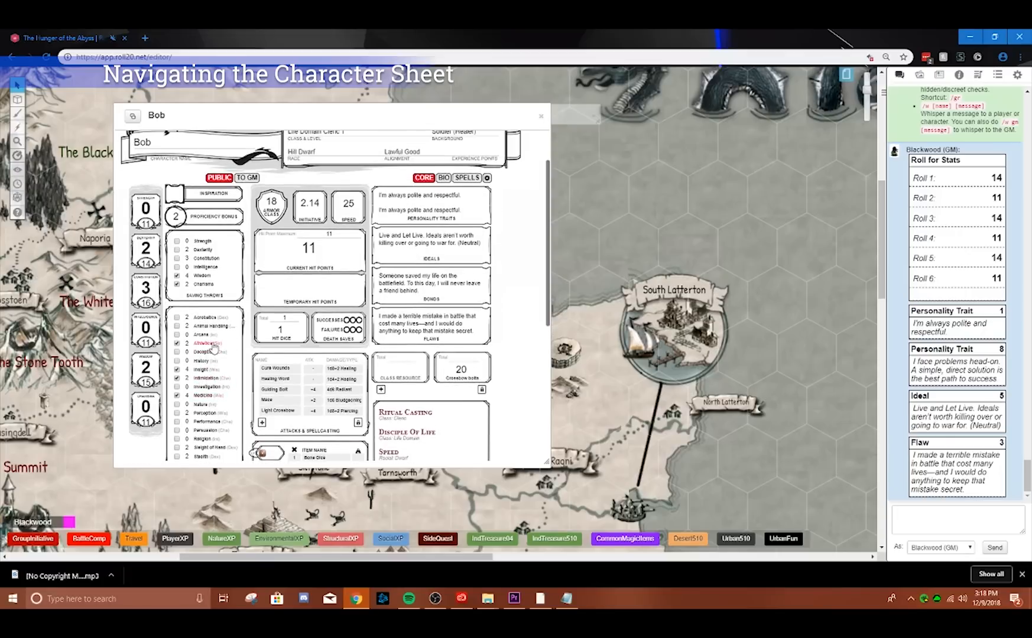
{"action": "scroll", "coordinate": [217, 377], "scroll_direction": "up", "scroll_amount": 1}
{"action": "scroll", "coordinate": [225, 356], "scroll_direction": "up", "scroll_amount": 1}
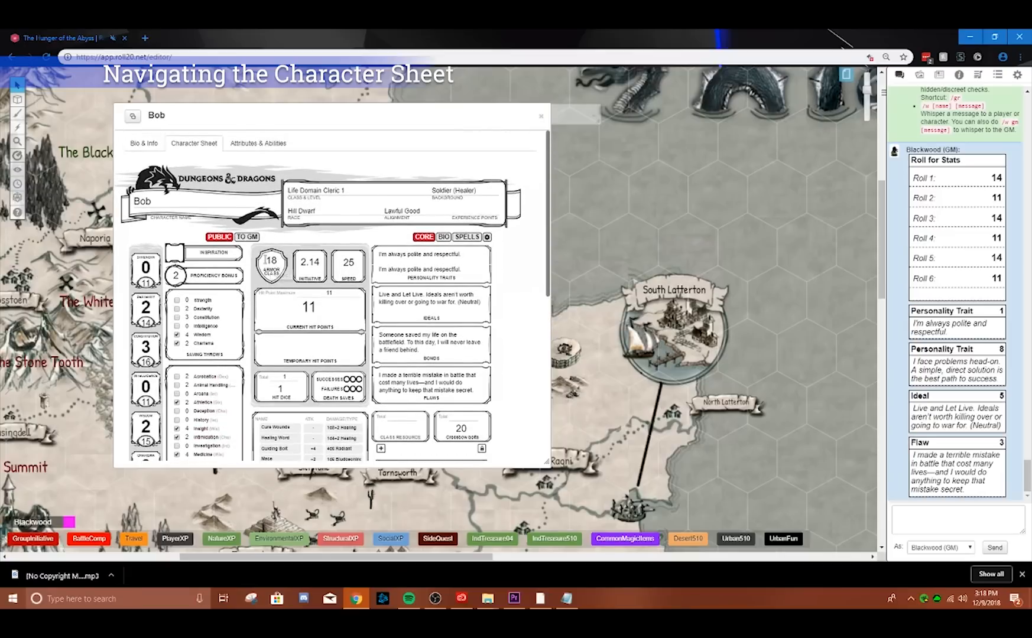
{"action": "scroll", "coordinate": [343, 299], "scroll_direction": "down", "scroll_amount": 5}
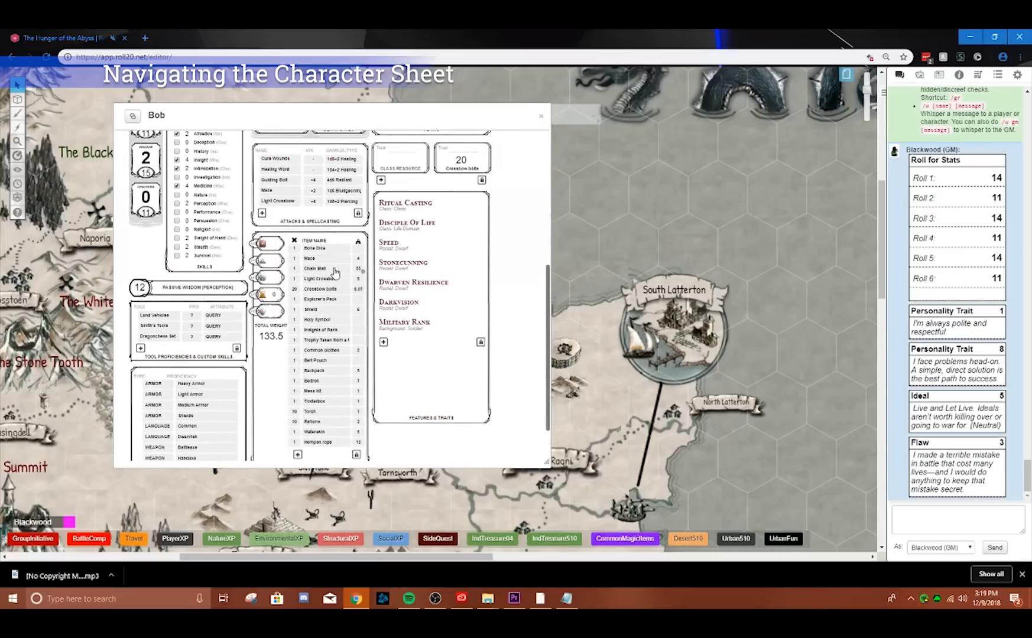
{"action": "scroll", "coordinate": [294, 282], "scroll_direction": "up", "scroll_amount": 5}
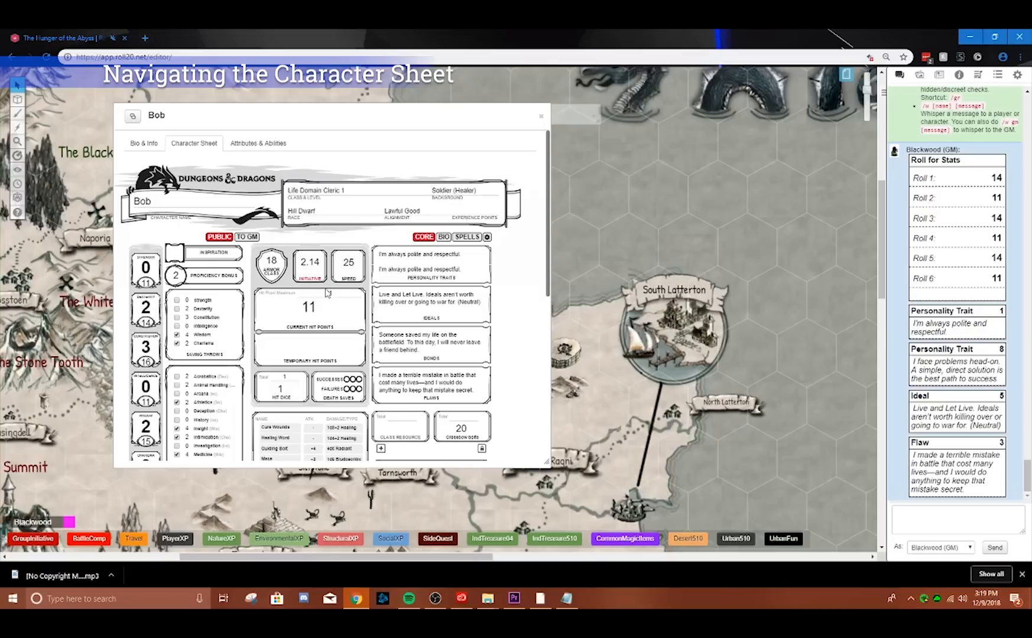
- Open the character sheet's bio page and look through its physical details, appearance, allies and additional features sections
{"action": "left_click", "coordinate": [444, 237]}
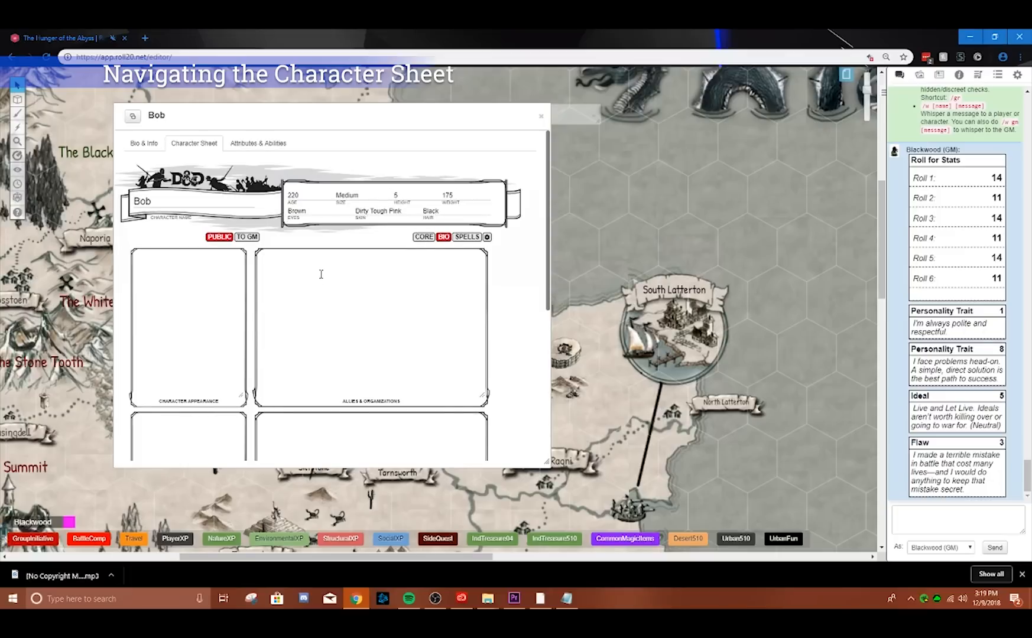
{"action": "scroll", "coordinate": [320, 269], "scroll_direction": "down", "scroll_amount": 9}
{"action": "scroll", "coordinate": [157, 407], "scroll_direction": "up", "scroll_amount": 9}
{"action": "scroll", "coordinate": [157, 408], "scroll_direction": "down", "scroll_amount": 5}
{"action": "scroll", "coordinate": [217, 334], "scroll_direction": "up", "scroll_amount": 5}
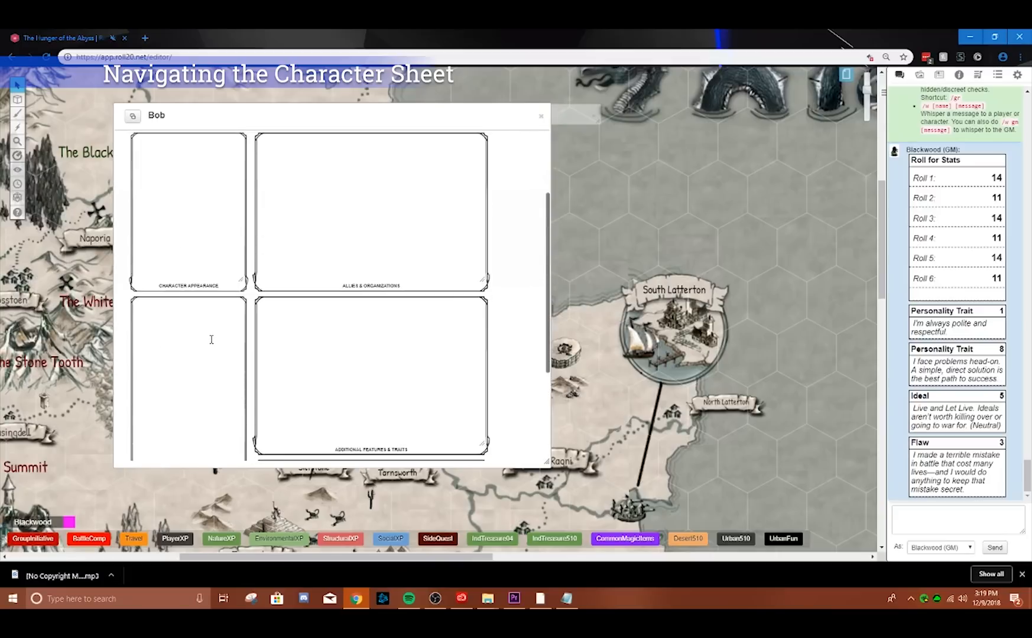
- Review the bio page's appearance, allies and organizations, and additional features boxes together with the physical details header
{"action": "scroll", "coordinate": [360, 294], "scroll_direction": "down", "scroll_amount": 3}
{"action": "scroll", "coordinate": [354, 278], "scroll_direction": "up", "scroll_amount": 3}
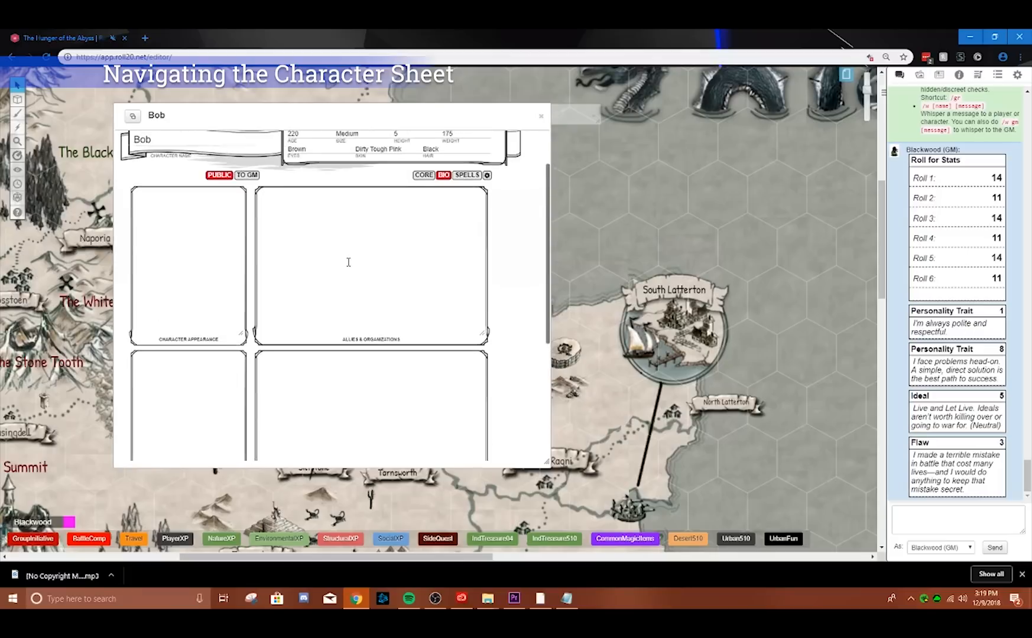
{"action": "scroll", "coordinate": [348, 248], "scroll_direction": "up", "scroll_amount": 2}
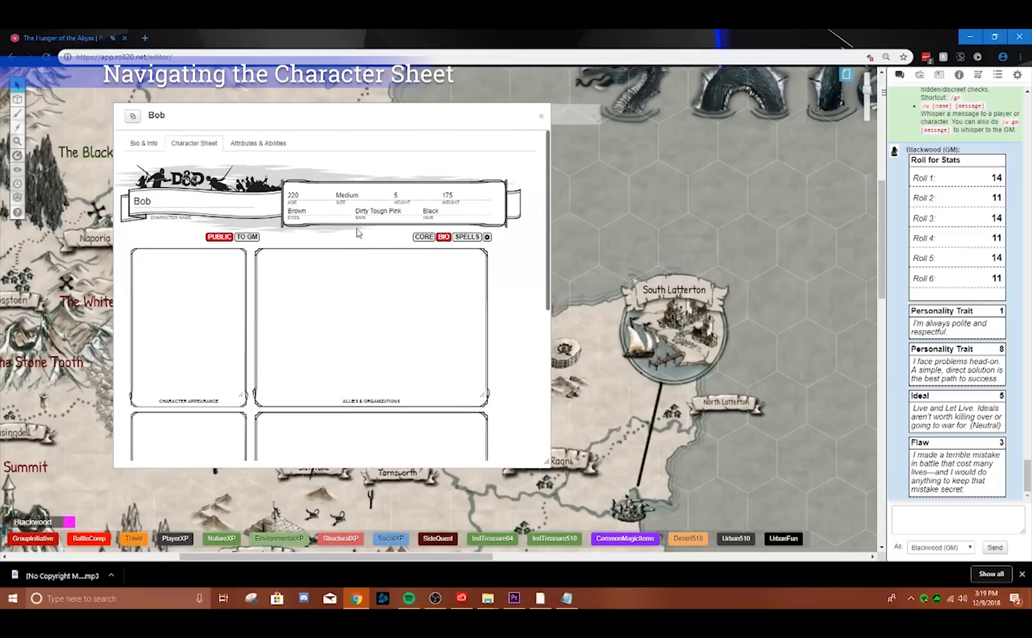
{"action": "scroll", "coordinate": [319, 275], "scroll_direction": "down", "scroll_amount": 5}
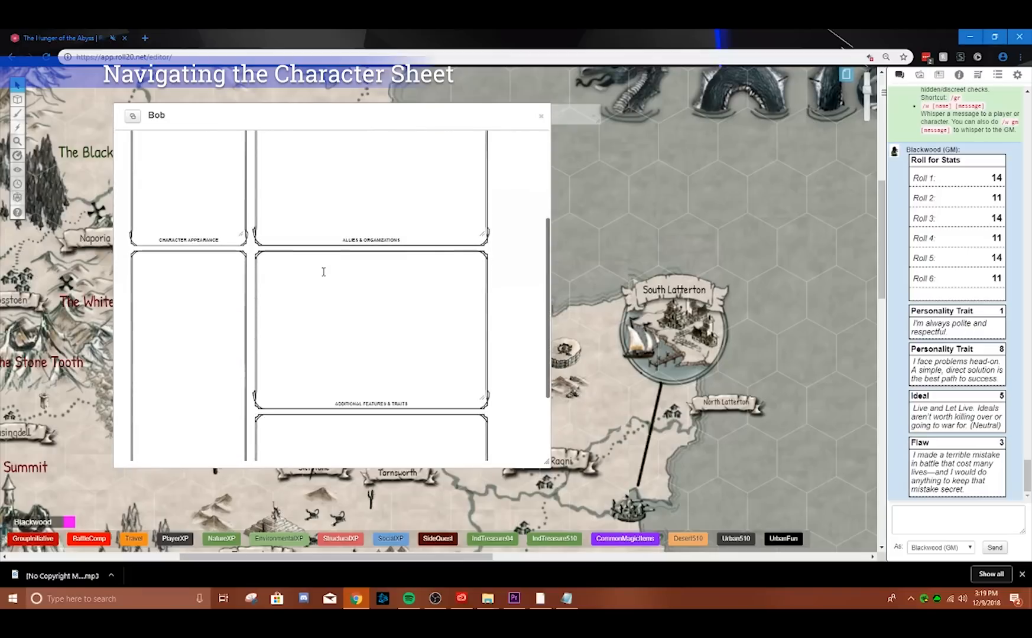
{"action": "scroll", "coordinate": [312, 367], "scroll_direction": "up", "scroll_amount": 5}
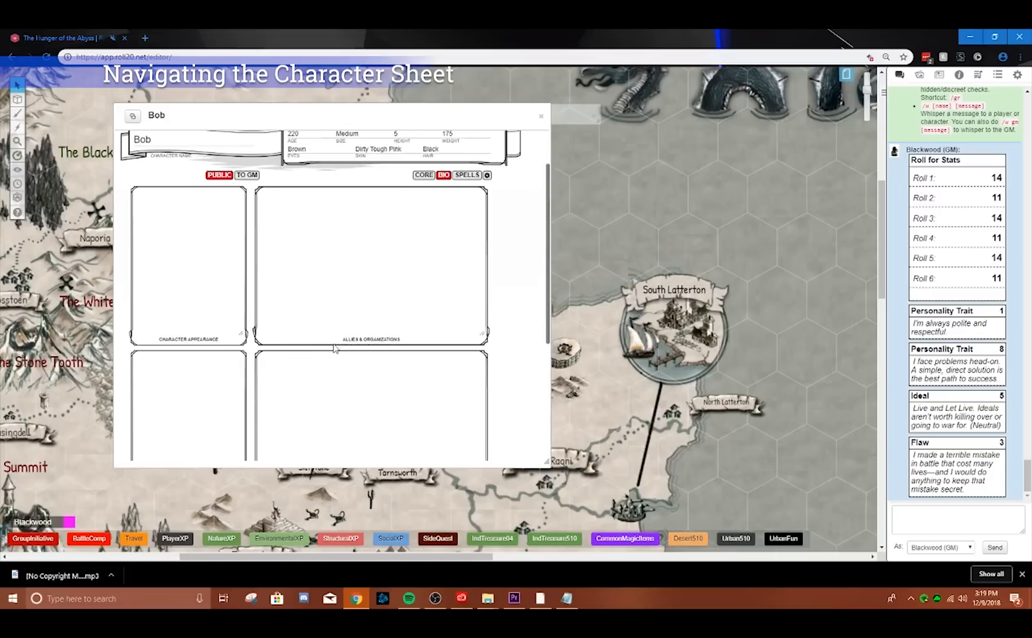
- Open the character's spells page and examine the cantrips, first-level spells and first-level spell slots
{"action": "left_click", "coordinate": [462, 230]}
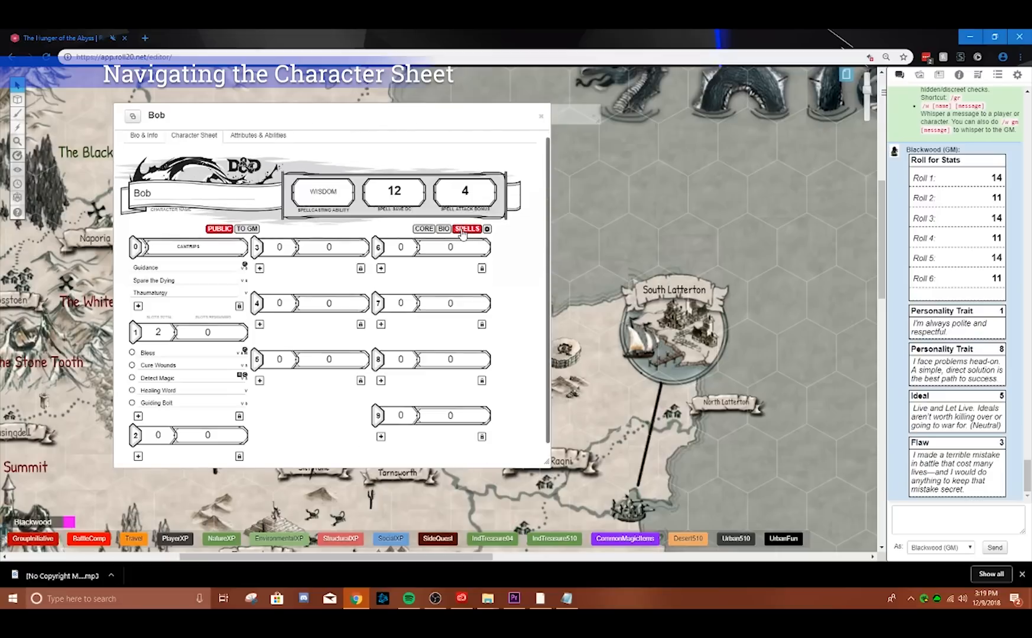
{"action": "scroll", "coordinate": [176, 350], "scroll_direction": "down", "scroll_amount": 1}
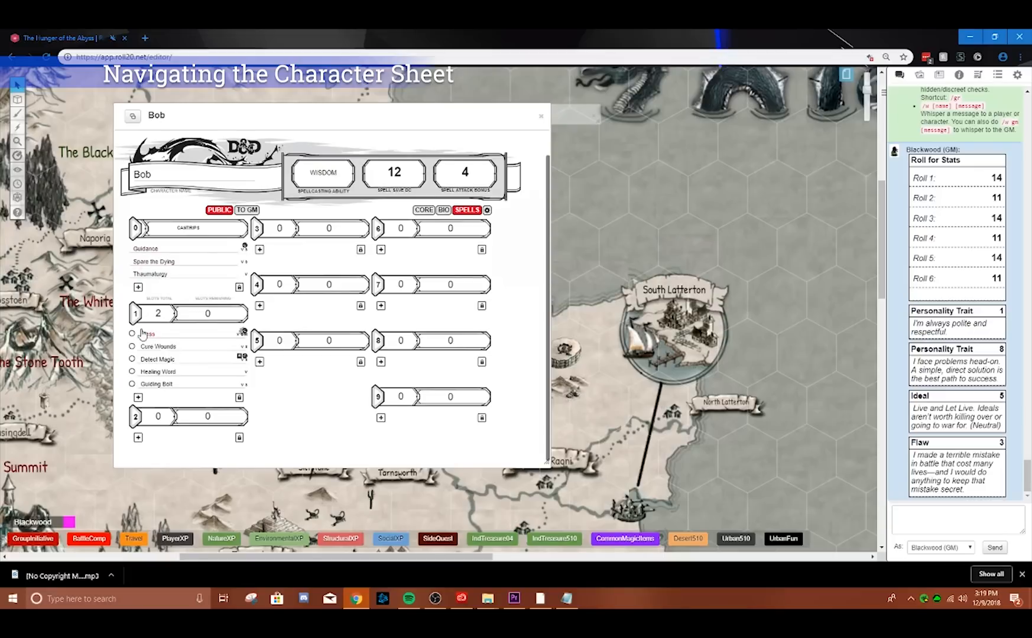
{"action": "left_click", "coordinate": [225, 311]}
{"action": "left_click", "coordinate": [225, 311]}
- Toggle the prepared markers of the first-level spells Detect Magic, Healing Word, Guiding Bolt, Bless and Cure Wounds
{"action": "left_click", "coordinate": [122, 332]}
{"action": "left_click", "coordinate": [132, 358]}
{"action": "left_click", "coordinate": [132, 371]}
{"action": "left_click", "coordinate": [131, 384]}
{"action": "left_click", "coordinate": [132, 334]}
{"action": "left_click", "coordinate": [132, 346]}
- Return to the core page and look over its stats, attacks, equipment, proficiencies, and features and traits
{"action": "left_click", "coordinate": [424, 210]}
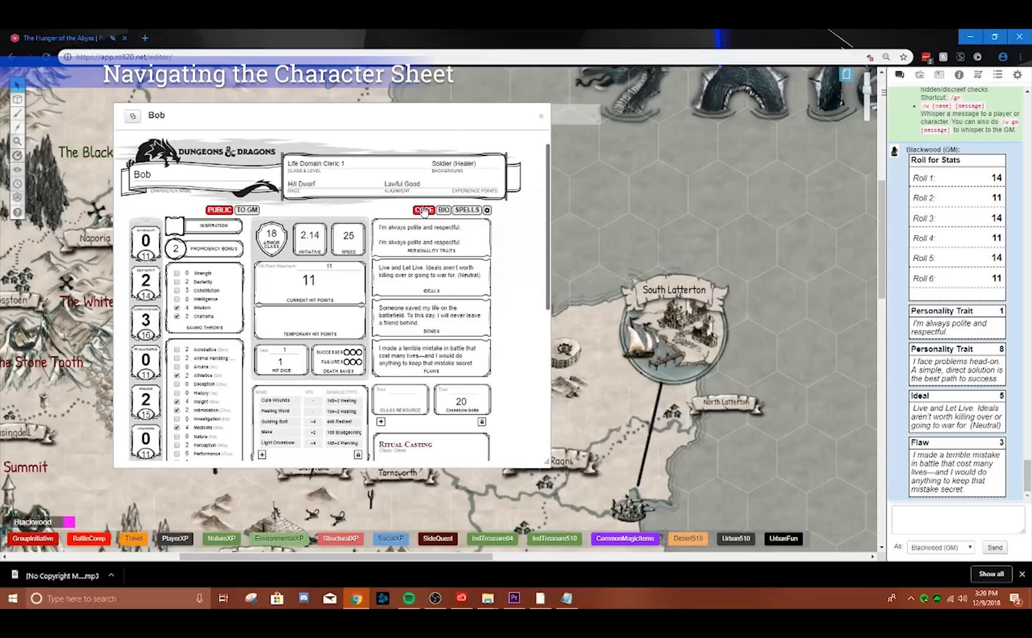
{"action": "scroll", "coordinate": [511, 419], "scroll_direction": "down", "scroll_amount": 4}
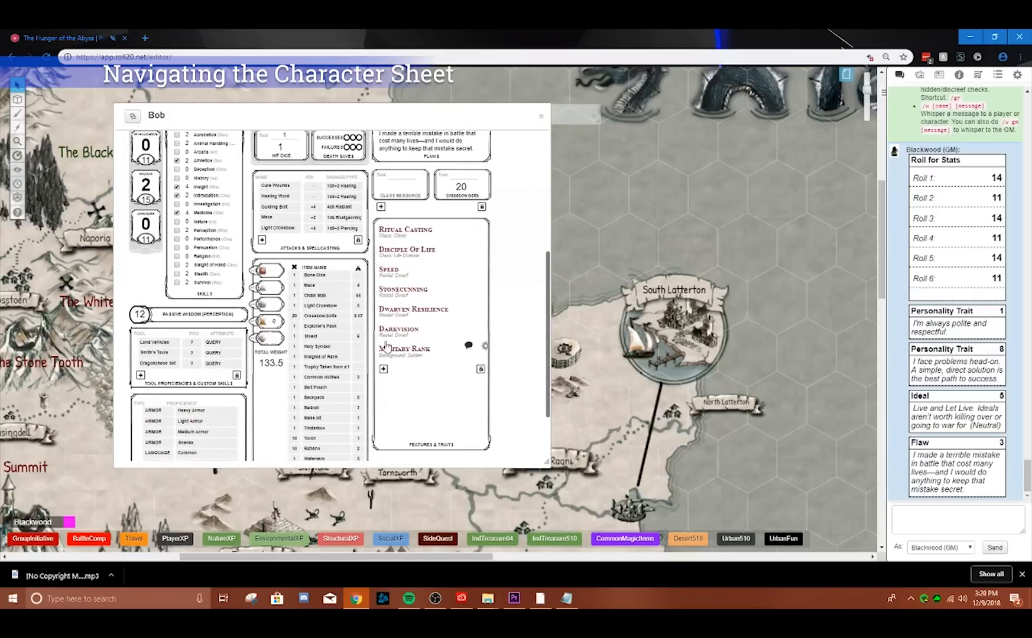
{"action": "scroll", "coordinate": [389, 350], "scroll_direction": "up", "scroll_amount": 3}
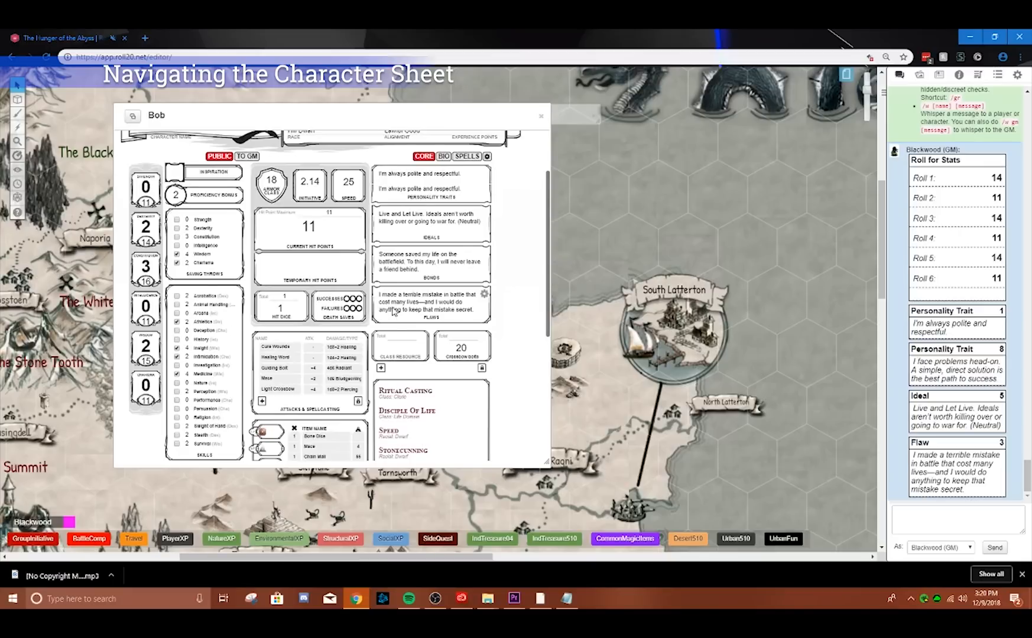
{"action": "scroll", "coordinate": [393, 311], "scroll_direction": "down", "scroll_amount": 4}
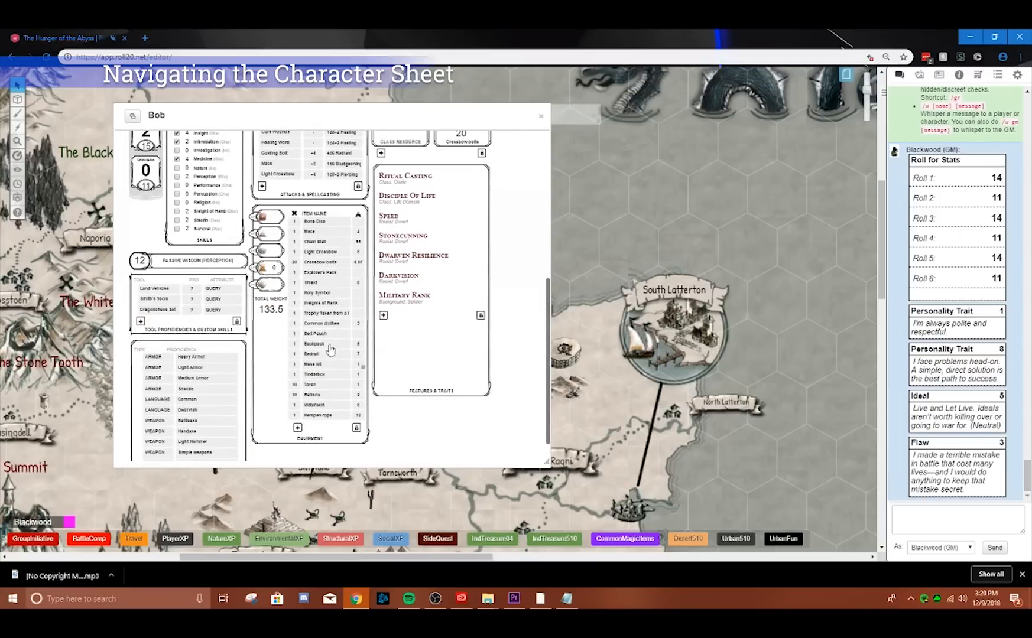
{"action": "scroll", "coordinate": [348, 366], "scroll_direction": "up", "scroll_amount": 6}
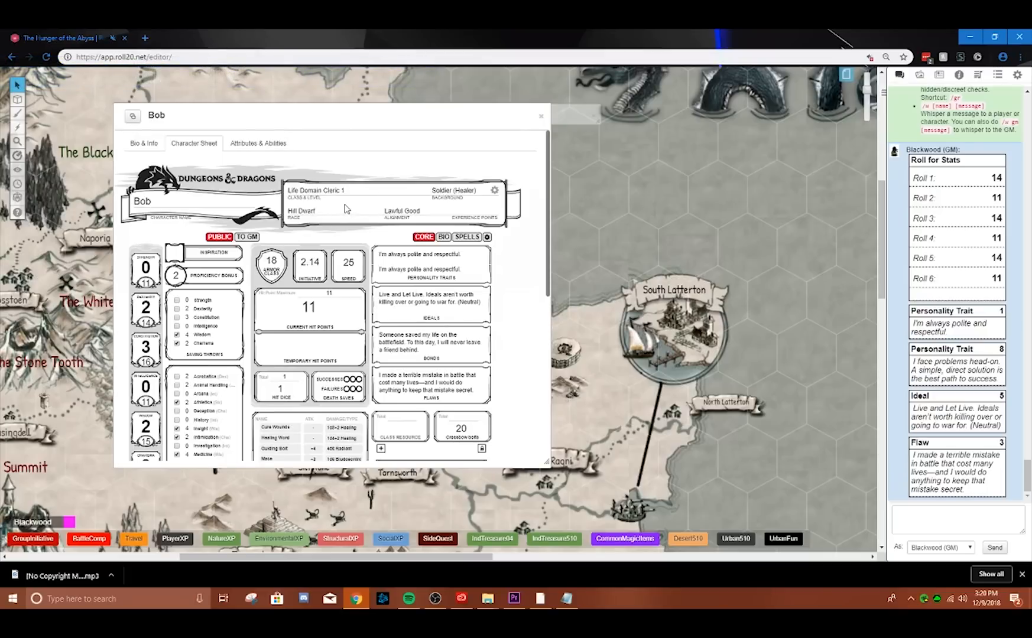
{"action": "scroll", "coordinate": [378, 277], "scroll_direction": "down", "scroll_amount": 6}
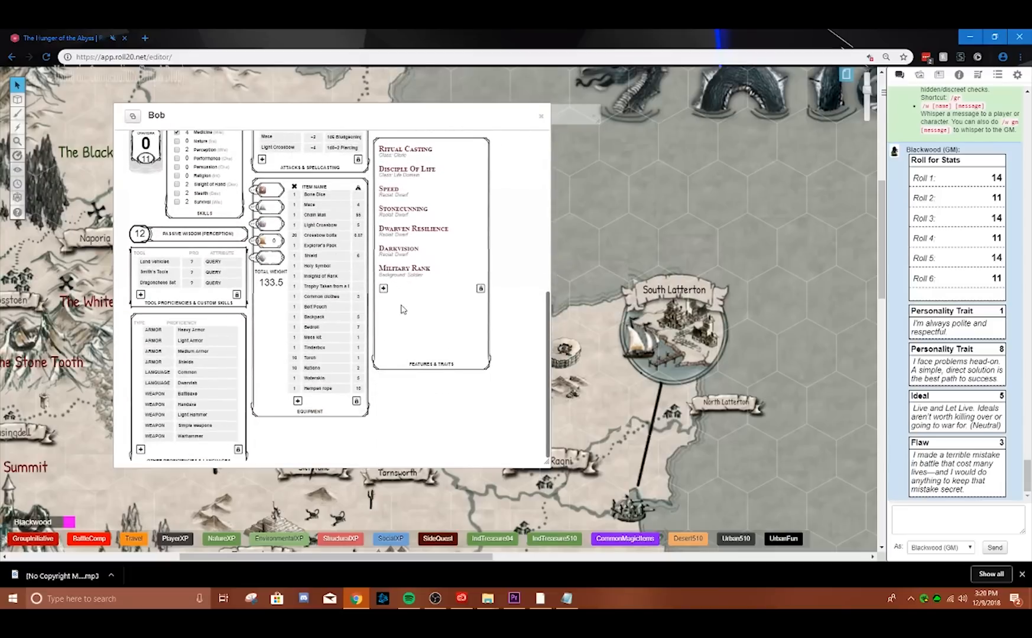
- Add a feature named "Fighting Style: Archery" to the features and traits, with source Class and source type Fighter
{"action": "left_click_drag", "start_coordinate": [365, 117], "coordinate": [294, 87]}
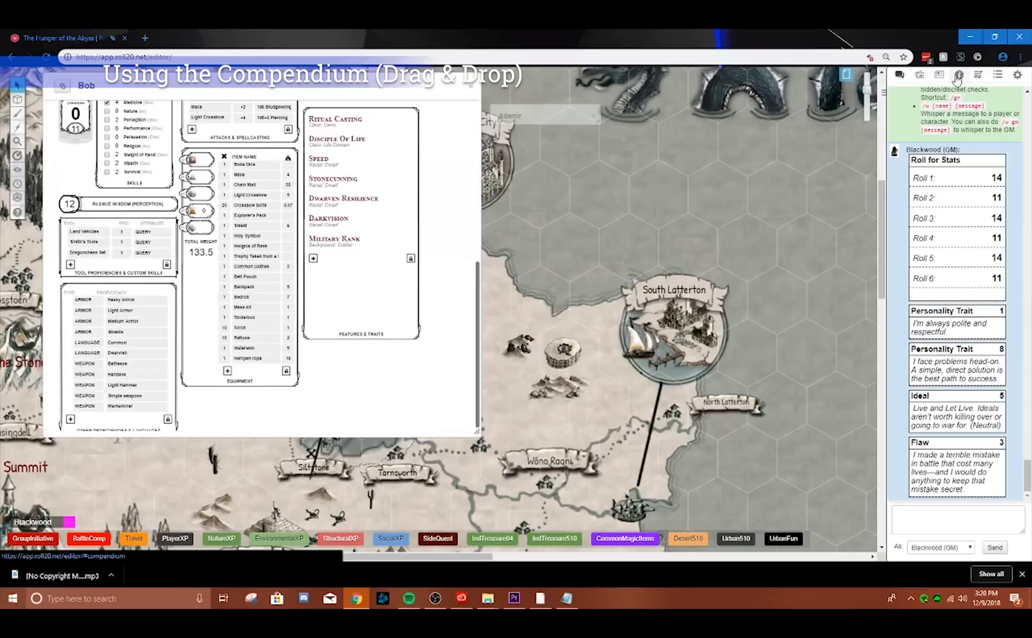
{"action": "left_click", "coordinate": [329, 259]}
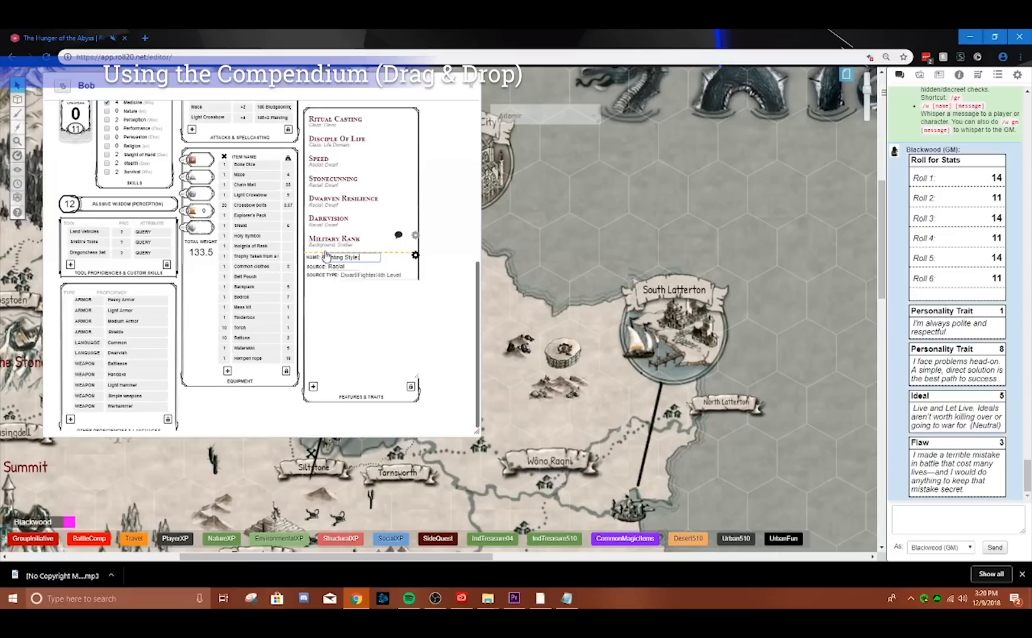
{"action": "type", "text": "Fighting Style: Archery"}
{"action": "key", "text": "Tab"}
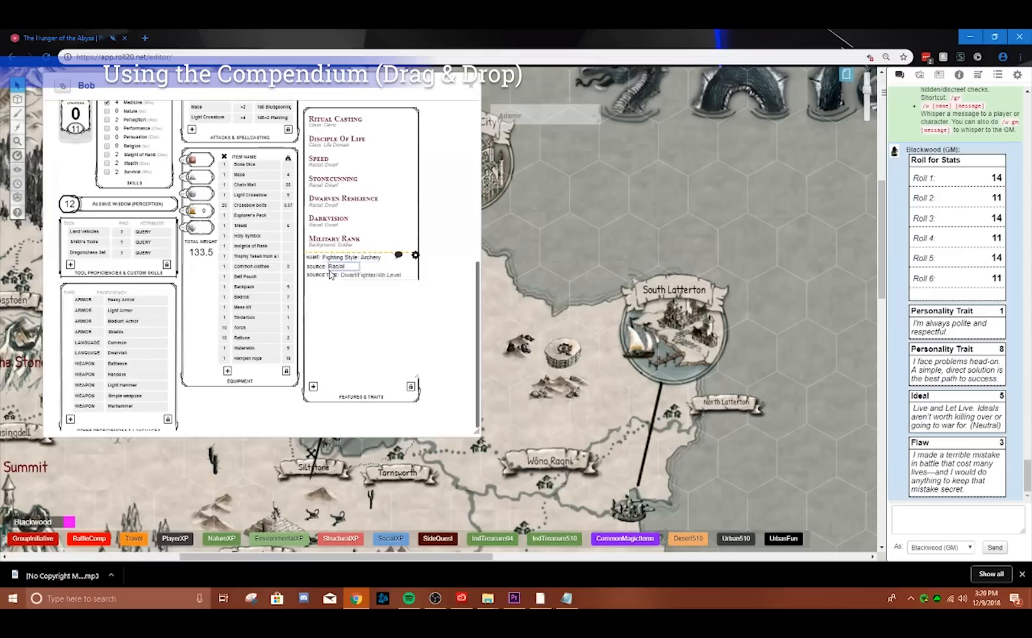
{"action": "left_click", "coordinate": [342, 271]}
{"action": "left_click", "coordinate": [361, 276]}
{"action": "type", "text": "Fighter"}
{"action": "left_click", "coordinate": [396, 338]}
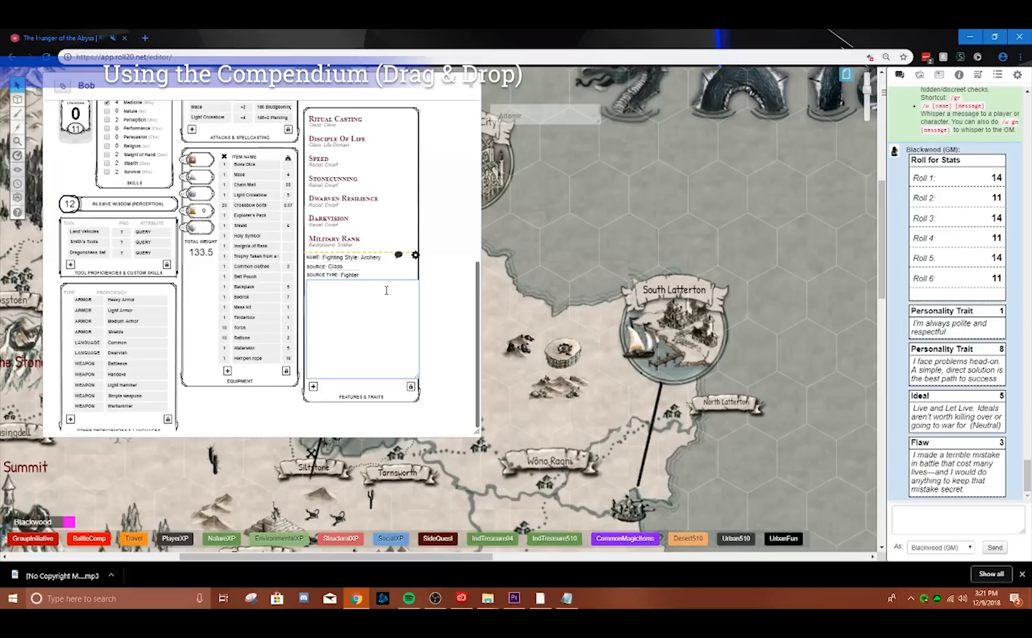
- Search the compendium for "fighter", open the Fighter class entry and place it beside the character sheet
{"action": "left_click", "coordinate": [940, 77]}
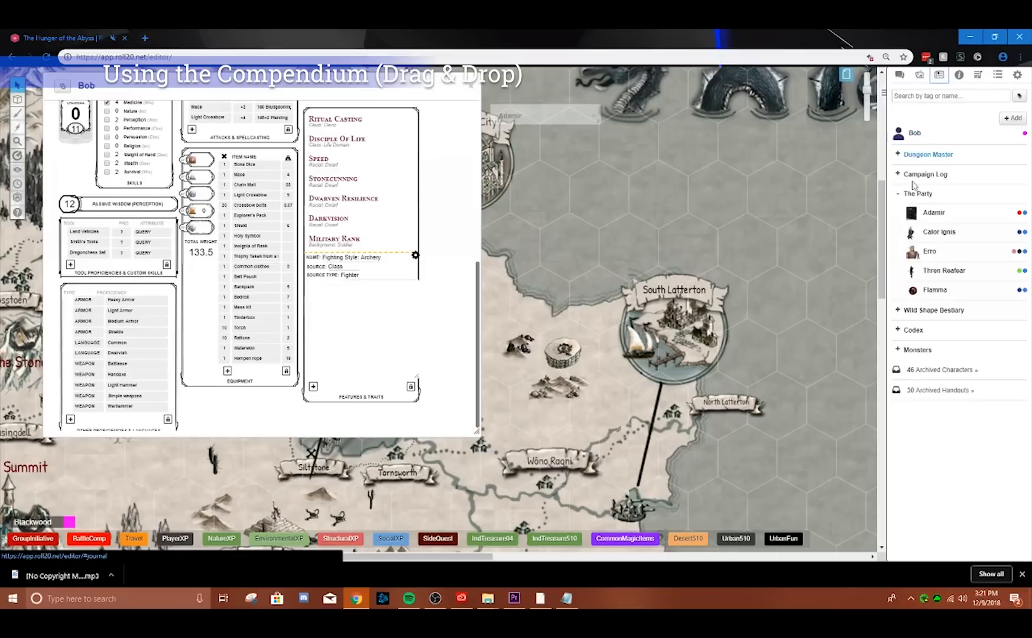
{"action": "left_click", "coordinate": [959, 76]}
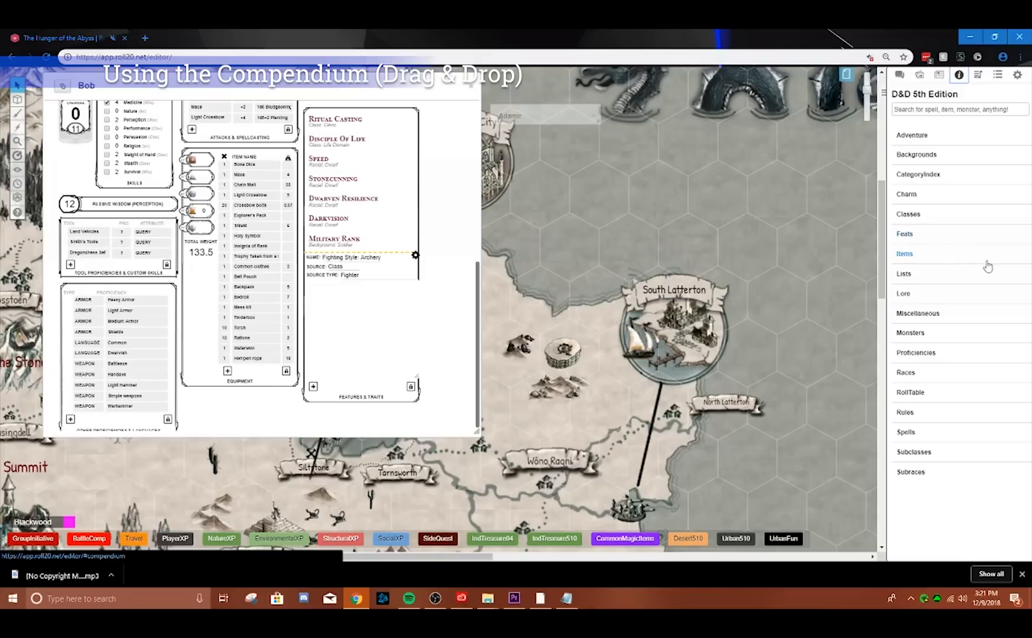
{"action": "left_click", "coordinate": [952, 110]}
{"action": "type", "text": "fighter"}
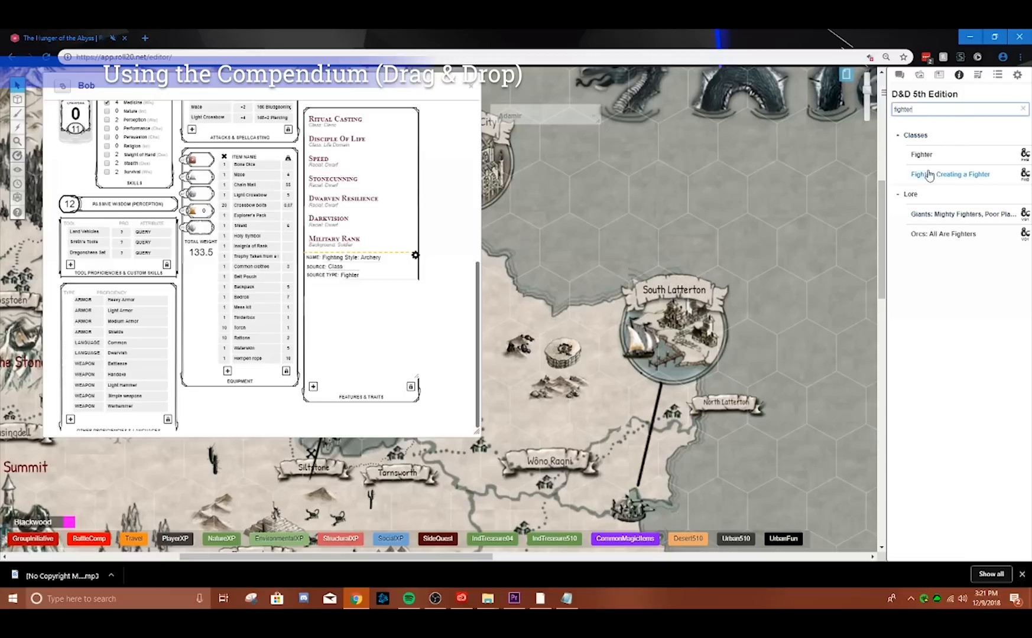
{"action": "left_click", "coordinate": [922, 156]}
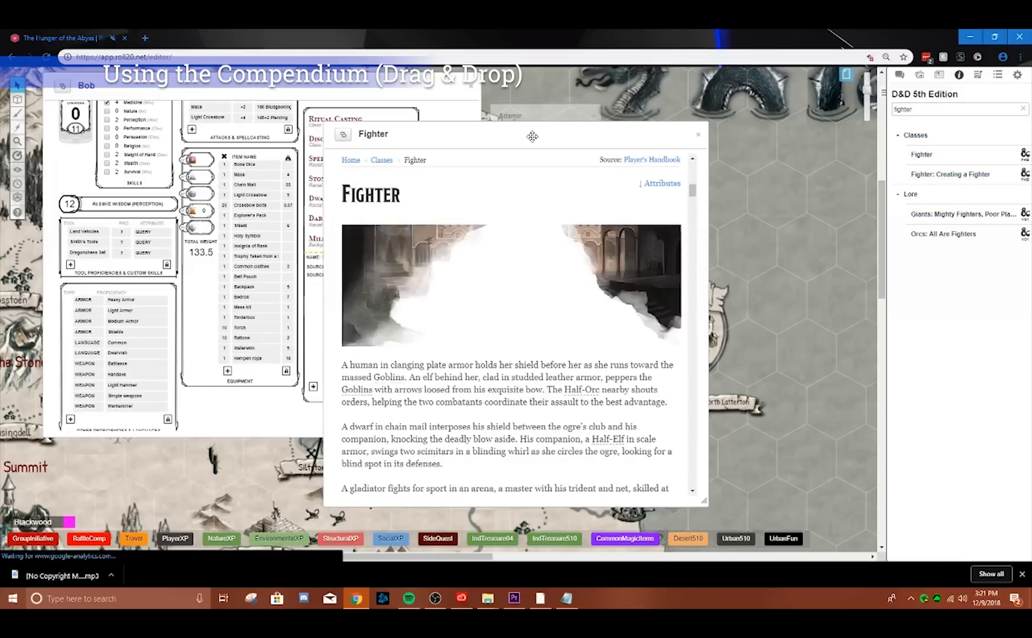
{"action": "left_click_drag", "start_coordinate": [532, 137], "coordinate": [670, 94]}
- Copy the Archery fighting style's rule text from the Fighter entry into the new feature's description and finish editing the feature
{"action": "scroll", "coordinate": [642, 334], "scroll_direction": "down", "scroll_amount": 15}
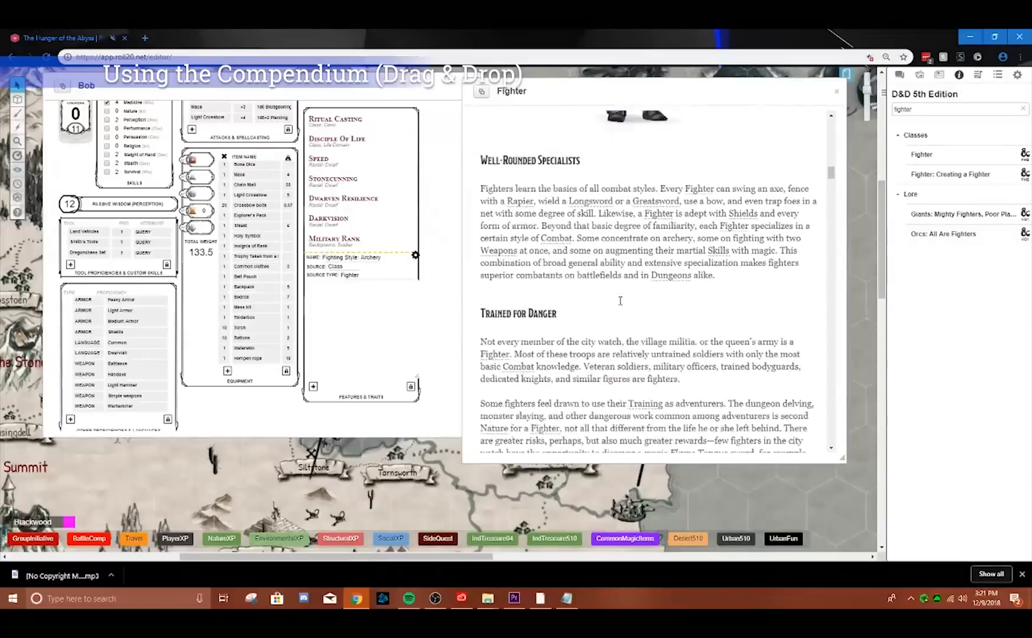
{"action": "scroll", "coordinate": [611, 305], "scroll_direction": "down", "scroll_amount": 15}
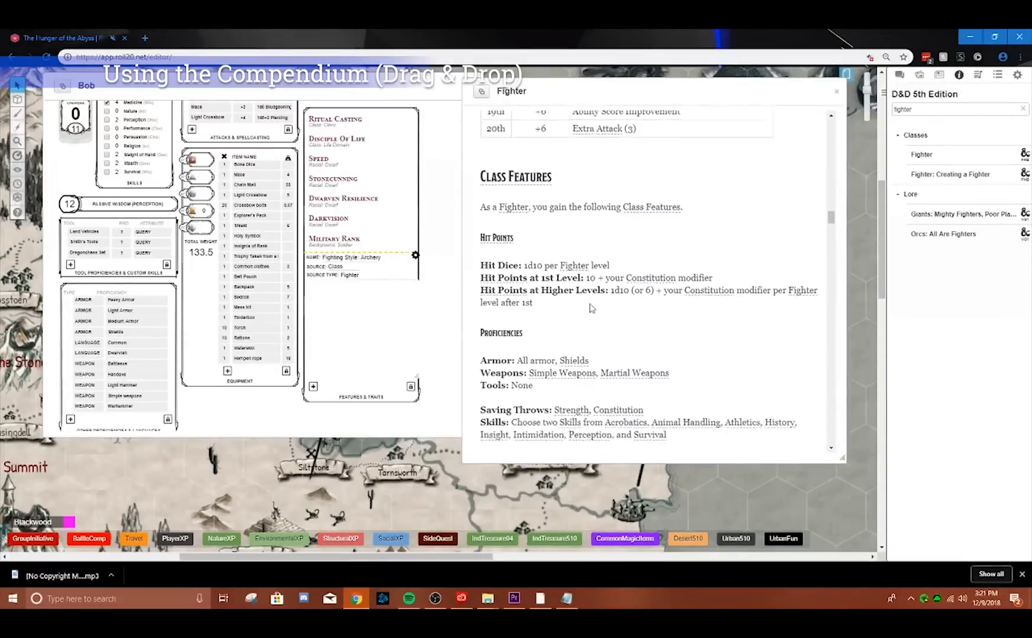
{"action": "scroll", "coordinate": [618, 311], "scroll_direction": "down", "scroll_amount": 5}
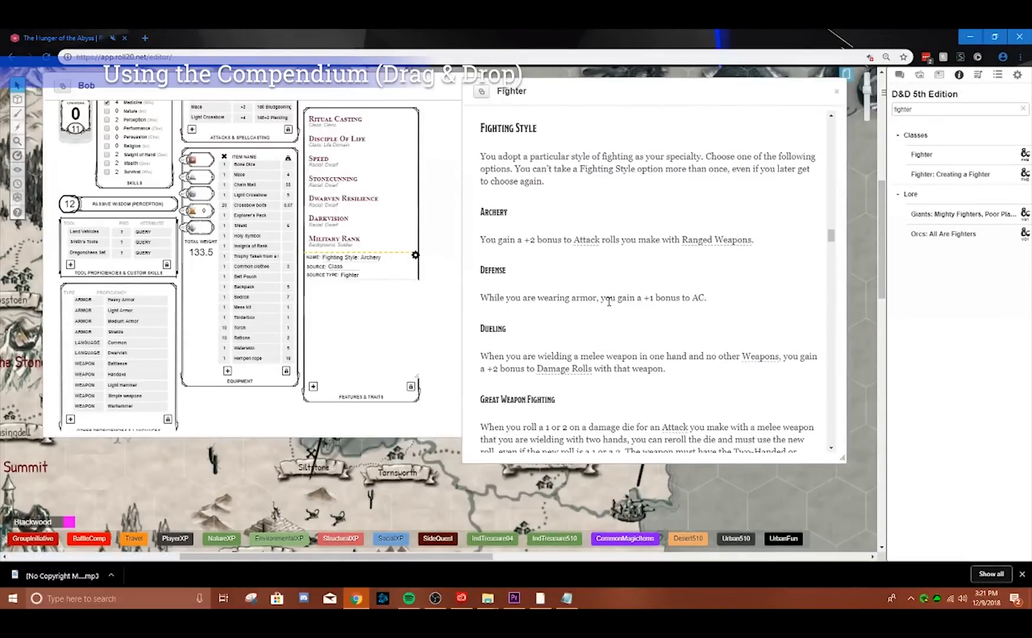
{"action": "scroll", "coordinate": [484, 177], "scroll_direction": "down", "scroll_amount": 1}
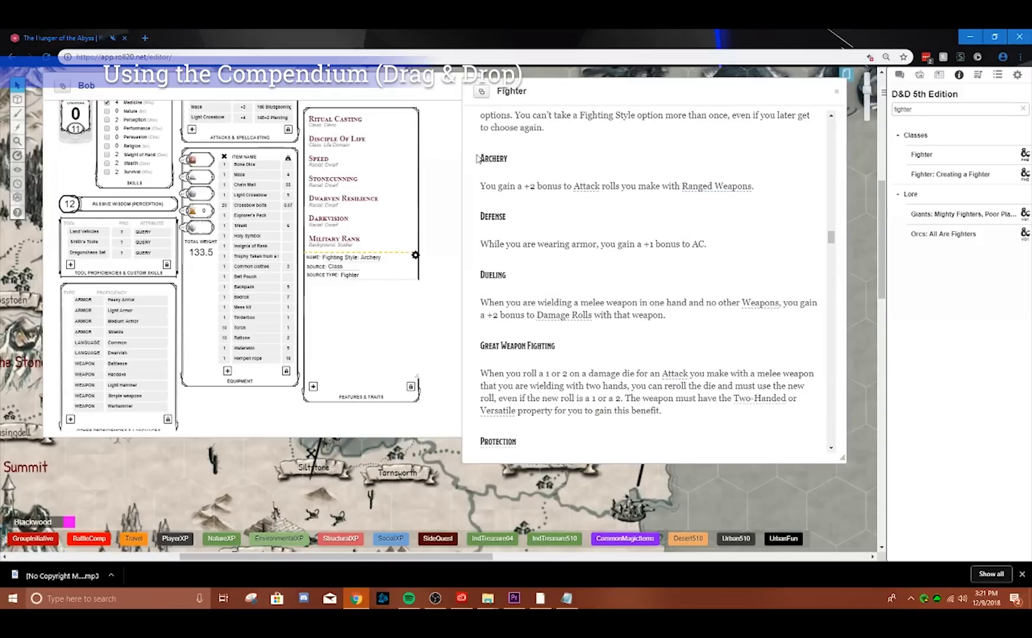
{"action": "left_click_drag", "start_coordinate": [481, 186], "coordinate": [367, 319]}
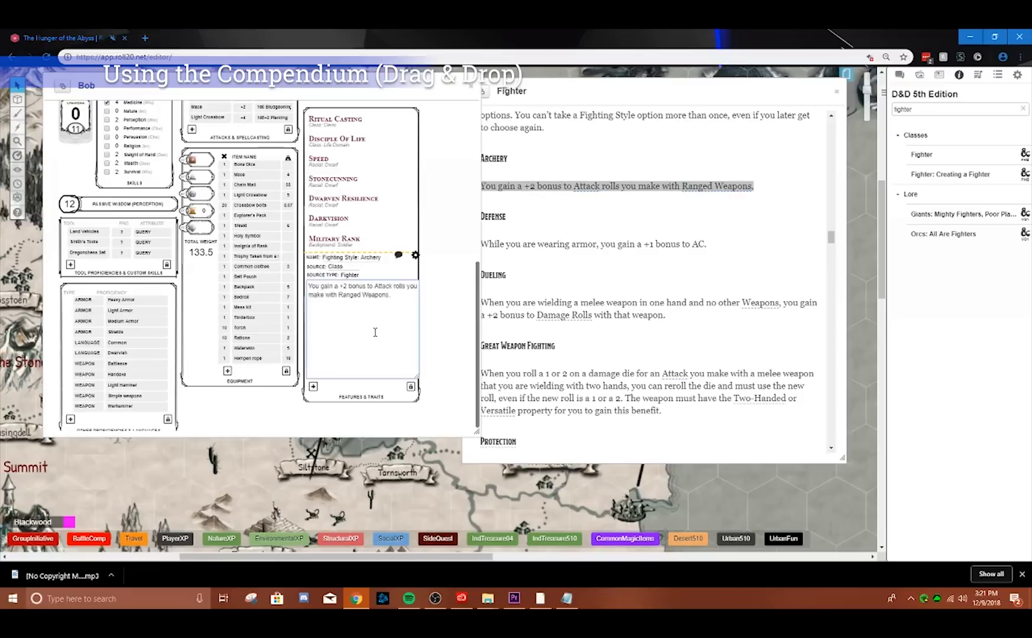
{"action": "left_click", "coordinate": [415, 256]}
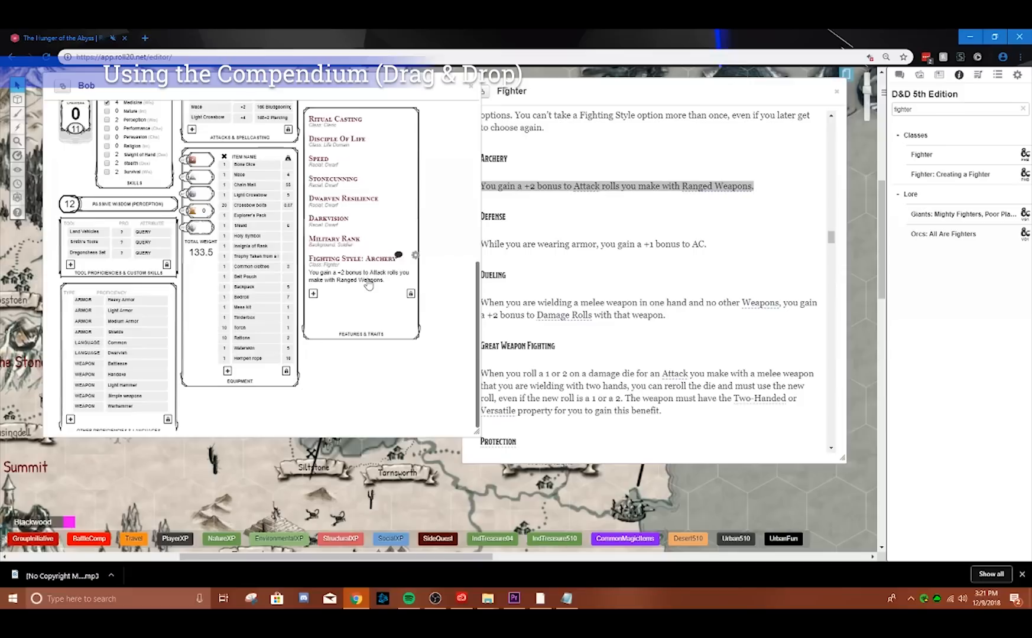
- Share the Fighting Style: Archery feature to the chat and open the chat log to view it
{"action": "left_click", "coordinate": [368, 279]}
{"action": "left_click", "coordinate": [342, 272]}
{"action": "scroll", "coordinate": [366, 291], "scroll_direction": "up", "scroll_amount": 1}
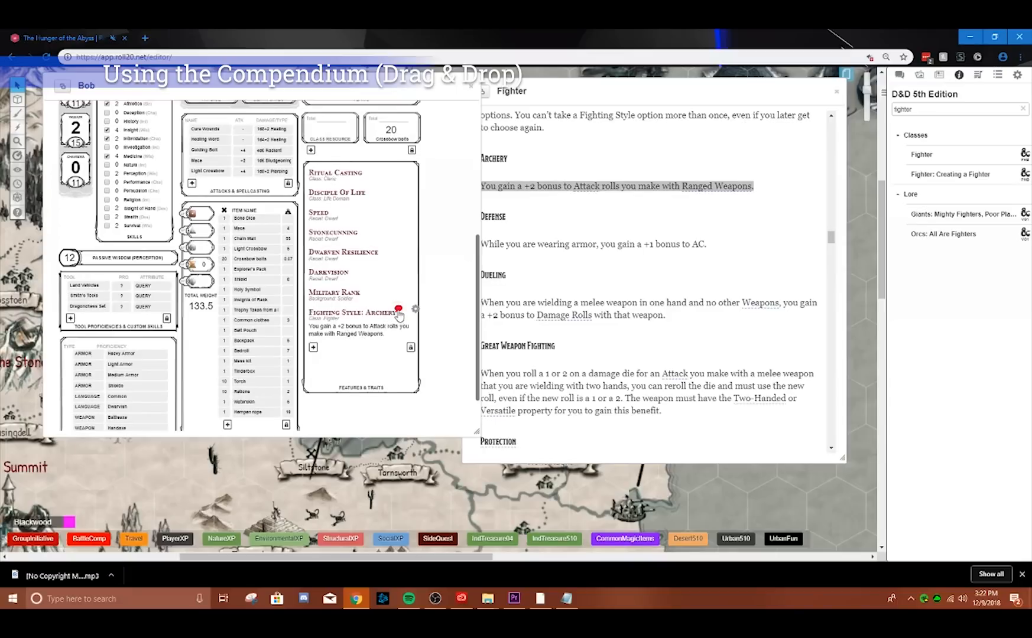
{"action": "left_click", "coordinate": [899, 76]}
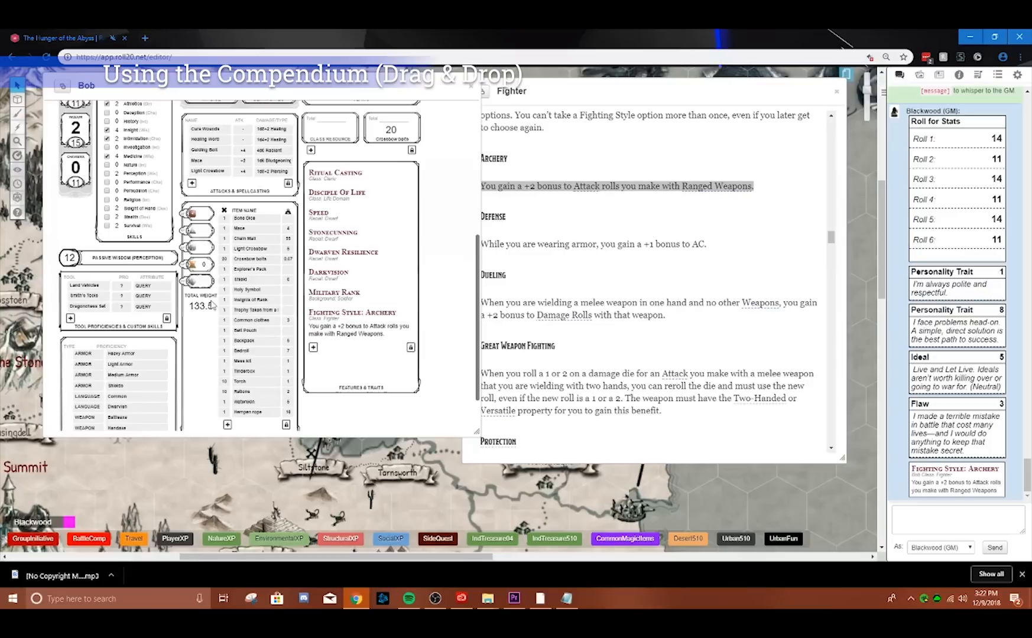
- Minimize the Fighter entry and move the two minimized windows clear of the character sheet
{"action": "scroll", "coordinate": [260, 331], "scroll_direction": "up", "scroll_amount": 5}
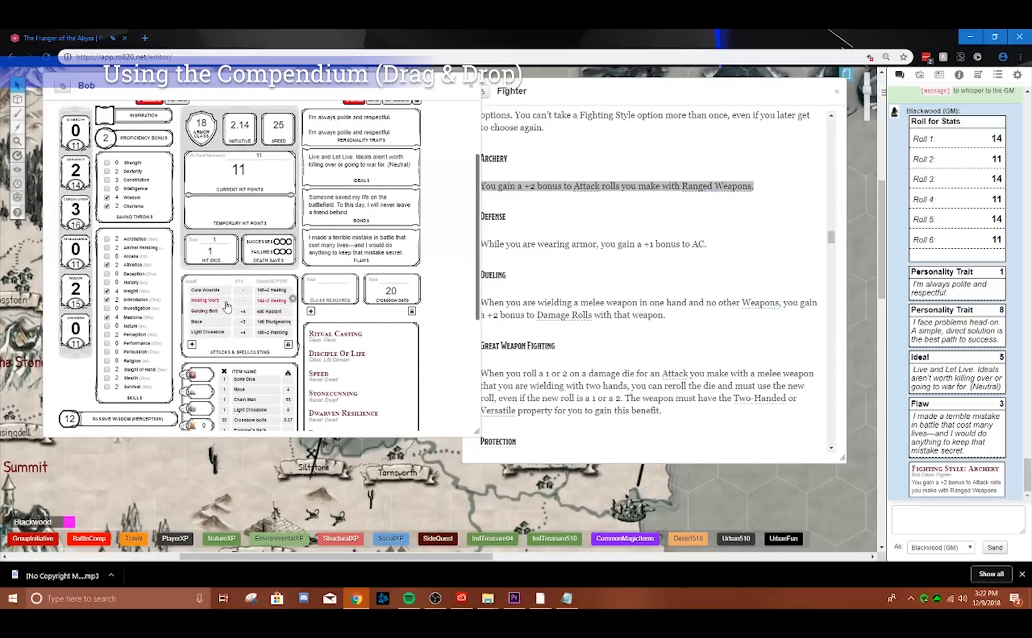
{"action": "scroll", "coordinate": [263, 328], "scroll_direction": "down", "scroll_amount": 7}
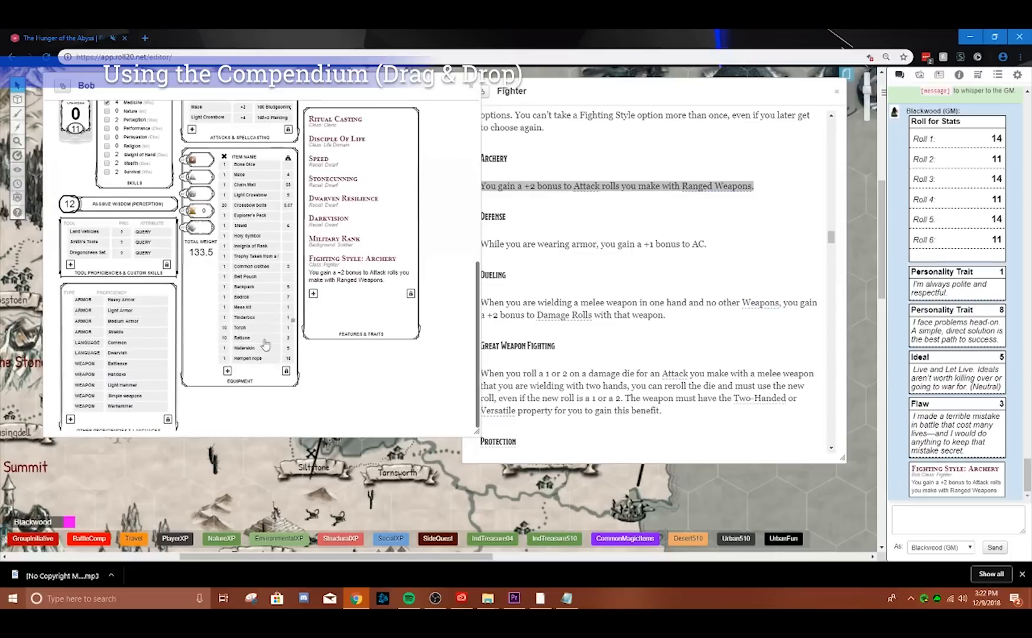
{"action": "left_click", "coordinate": [618, 302]}
{"action": "double_click", "coordinate": [622, 98]}
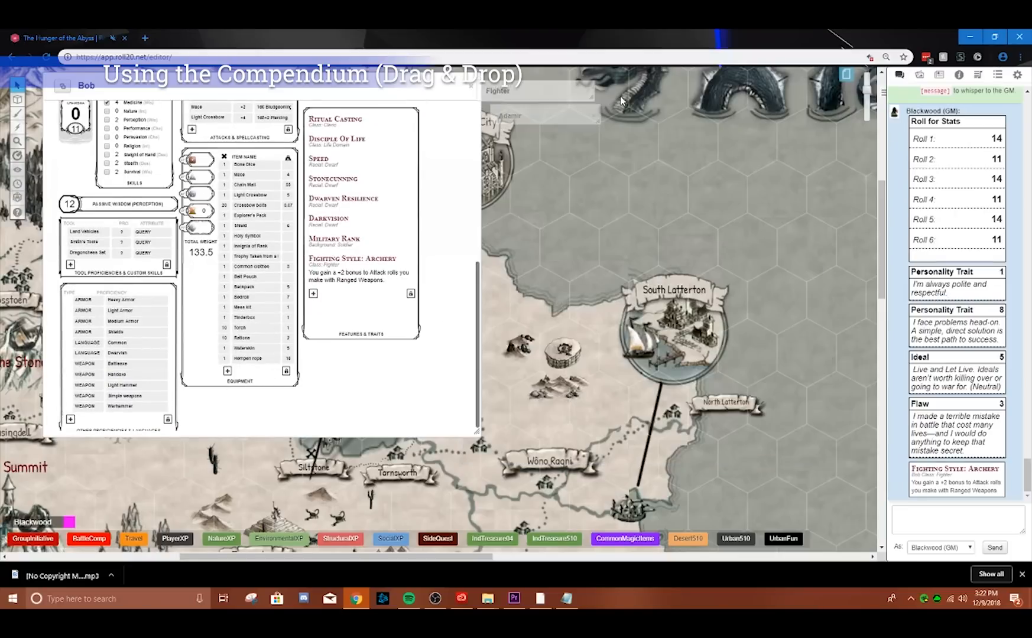
{"action": "left_click_drag", "start_coordinate": [539, 93], "coordinate": [631, 156]}
{"action": "left_click_drag", "start_coordinate": [533, 118], "coordinate": [631, 123]}
{"action": "left_click_drag", "start_coordinate": [567, 148], "coordinate": [625, 142]}
- Search the compendium for "bag of holding" and add the Bag of Holding to Bob's equipment
{"action": "left_click", "coordinate": [959, 75]}
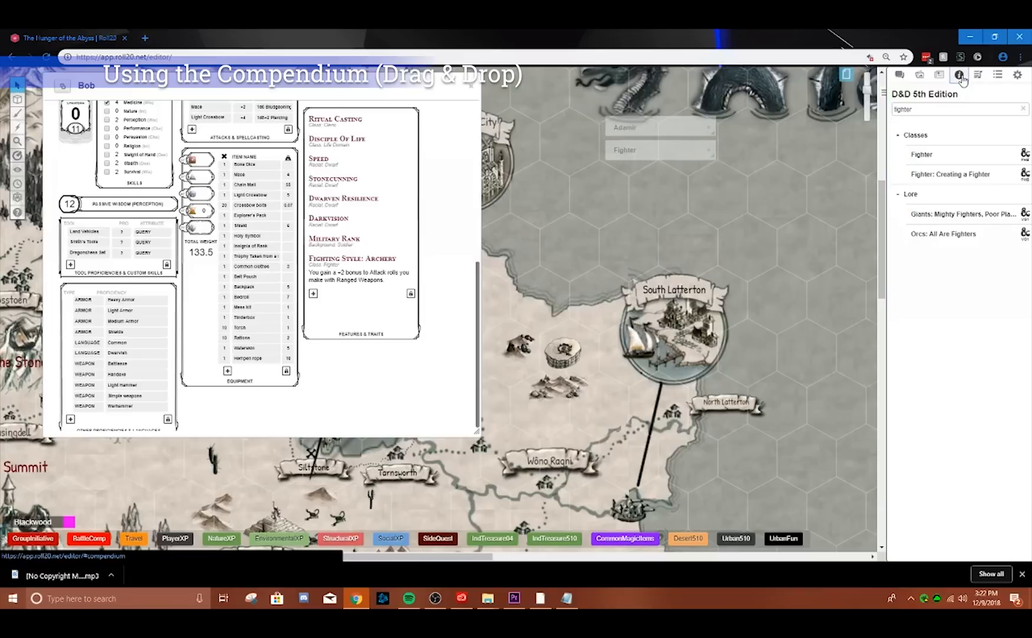
{"action": "left_click_drag", "start_coordinate": [917, 110], "coordinate": [892, 113]}
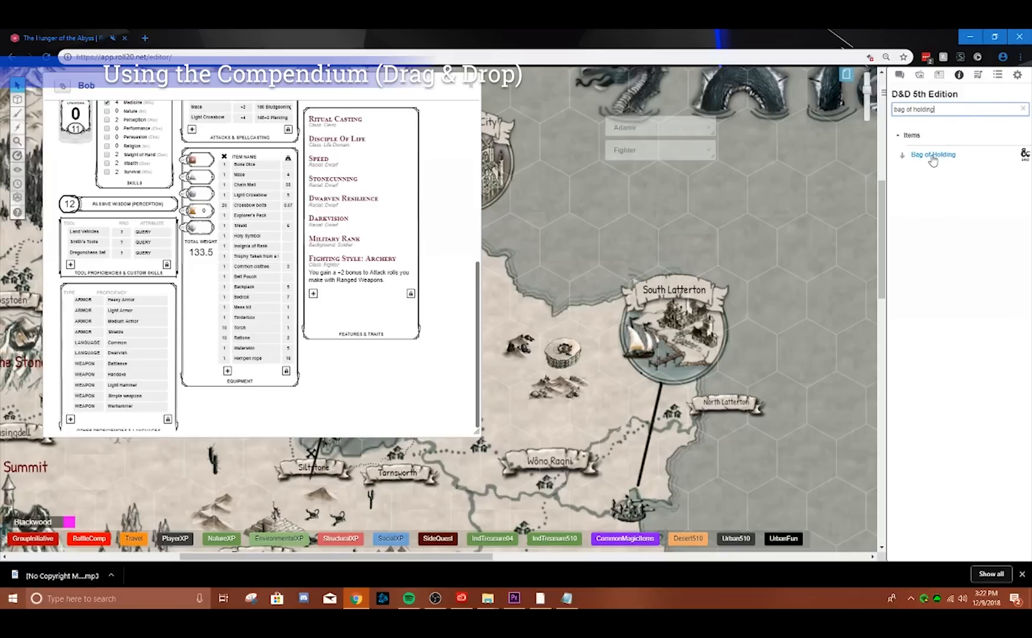
{"action": "left_click_drag", "start_coordinate": [932, 157], "coordinate": [449, 304]}
{"action": "left_click_drag", "start_coordinate": [425, 91], "coordinate": [675, 108]}
{"action": "left_click_drag", "start_coordinate": [940, 155], "coordinate": [518, 340]}
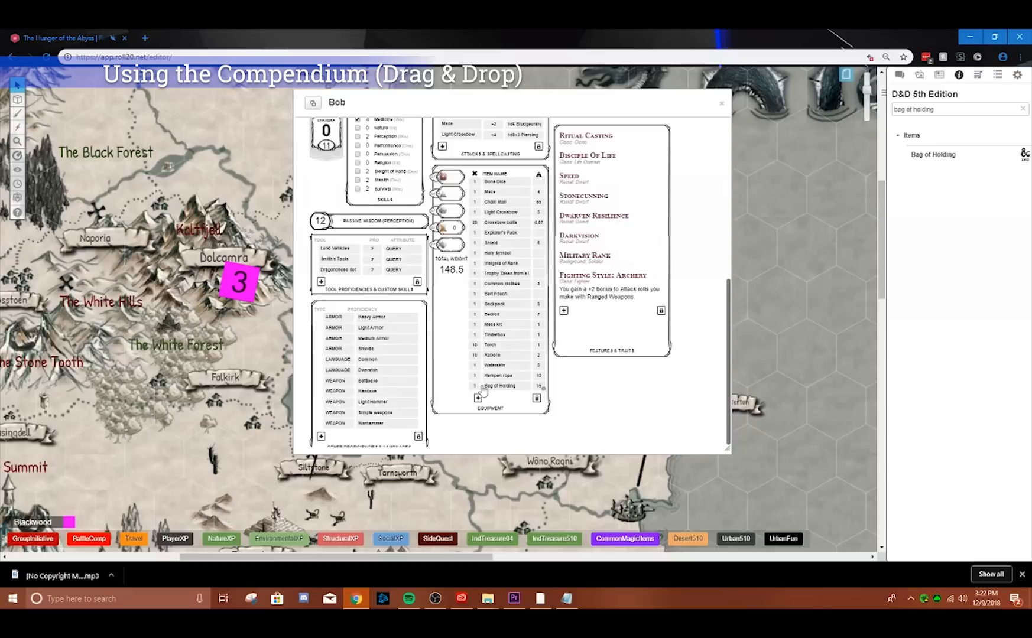
{"action": "scroll", "coordinate": [503, 366], "scroll_direction": "down", "scroll_amount": 1}
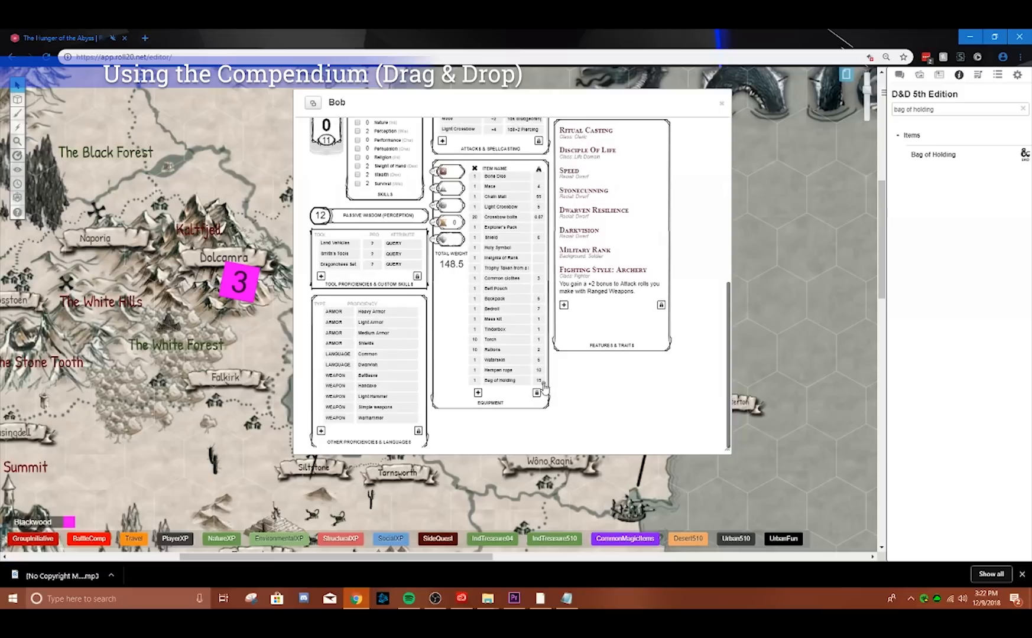
- Expand the Bag of Holding's details in Bob's equipment to read its description, and collapse them again
{"action": "left_click", "coordinate": [544, 384]}
{"action": "scroll", "coordinate": [539, 395], "scroll_direction": "down", "scroll_amount": 1}
{"action": "mouse_move", "coordinate": [543, 432]}
{"action": "left_mouse_down"}
{"action": "mouse_move", "coordinate": [543, 448]}
{"action": "mouse_move", "coordinate": [543, 431]}
{"action": "mouse_move", "coordinate": [543, 440]}
{"action": "left_mouse_up"}
{"action": "scroll", "coordinate": [580, 416], "scroll_direction": "down", "scroll_amount": 1}
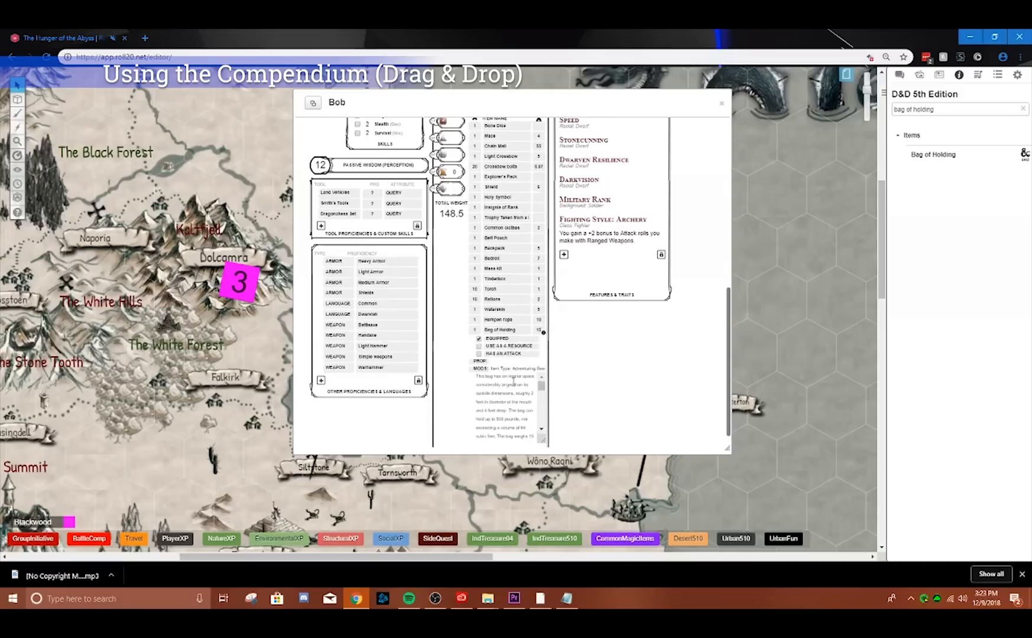
{"action": "scroll", "coordinate": [481, 397], "scroll_direction": "down", "scroll_amount": 6}
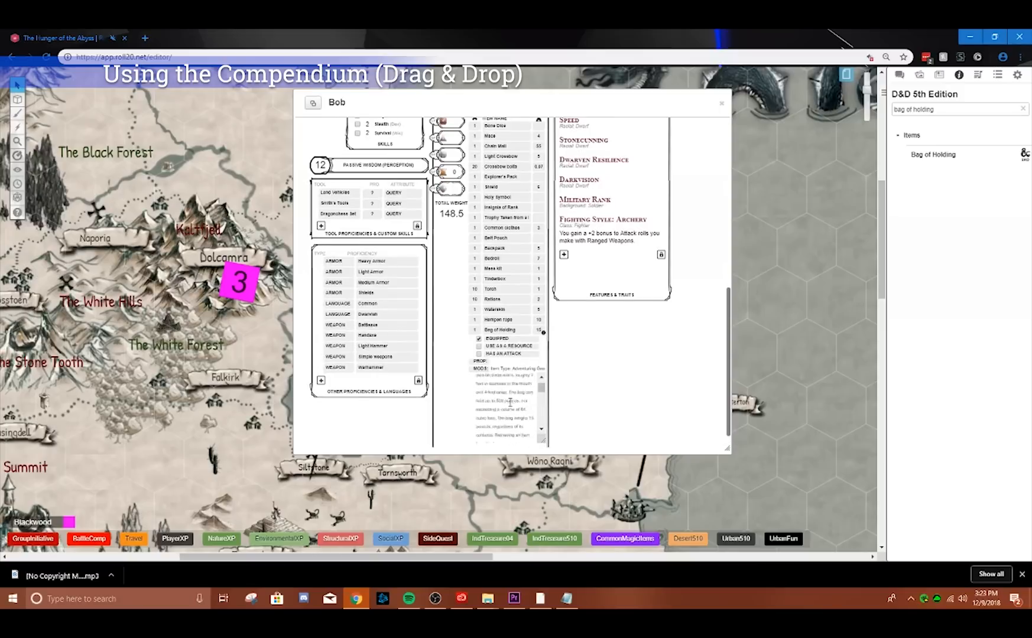
{"action": "scroll", "coordinate": [496, 405], "scroll_direction": "up", "scroll_amount": 6}
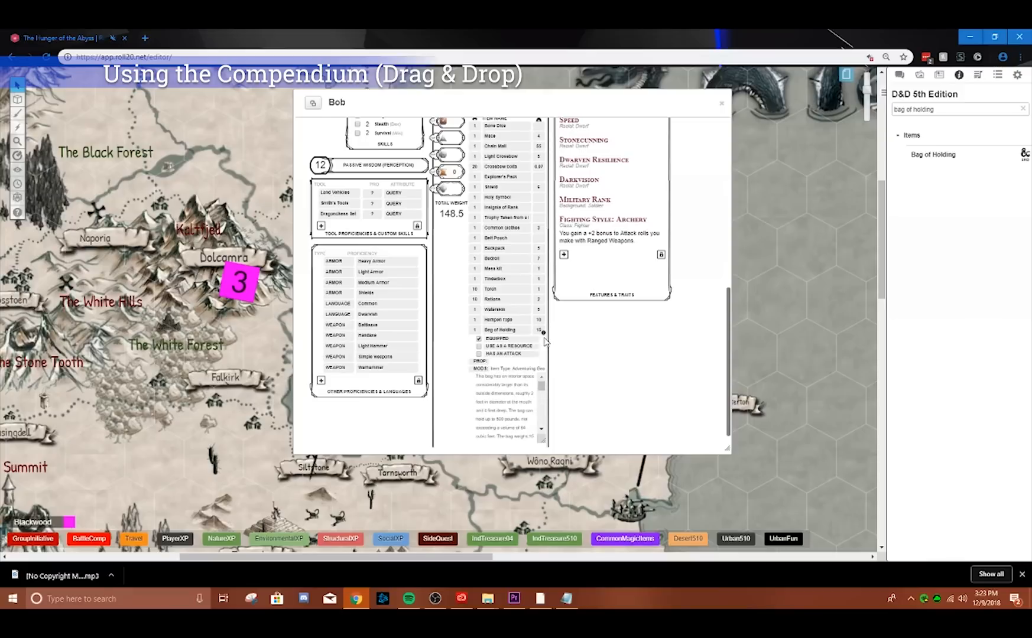
{"action": "left_click", "coordinate": [543, 335]}
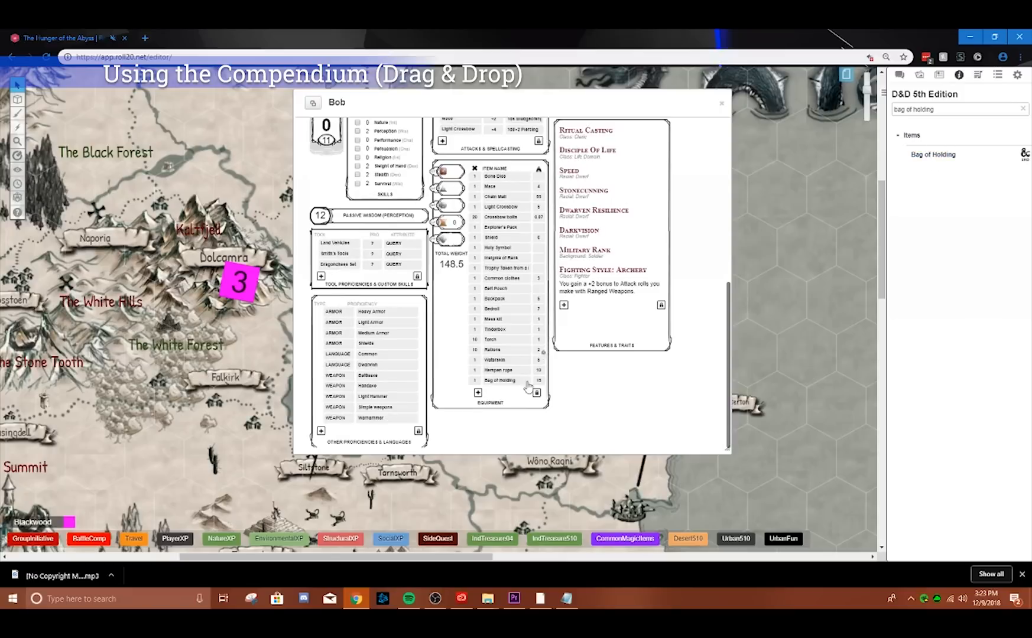
- Give Bob 30 silver pieces and 10 gold pieces in the coin fields beside his equipment
{"action": "scroll", "coordinate": [502, 375], "scroll_direction": "up", "scroll_amount": 5}
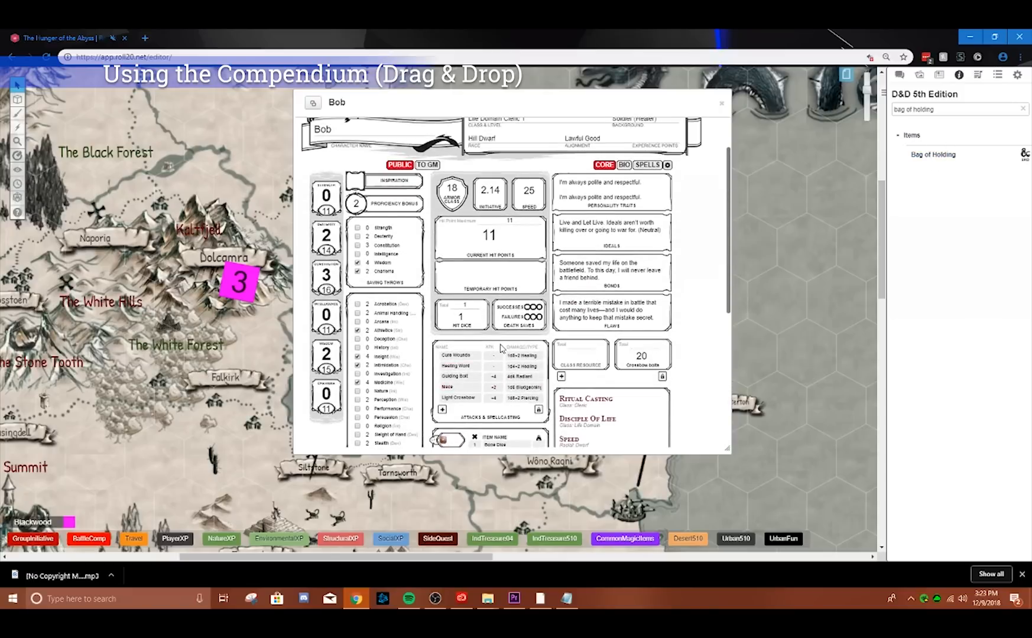
{"action": "scroll", "coordinate": [498, 375], "scroll_direction": "down", "scroll_amount": 5}
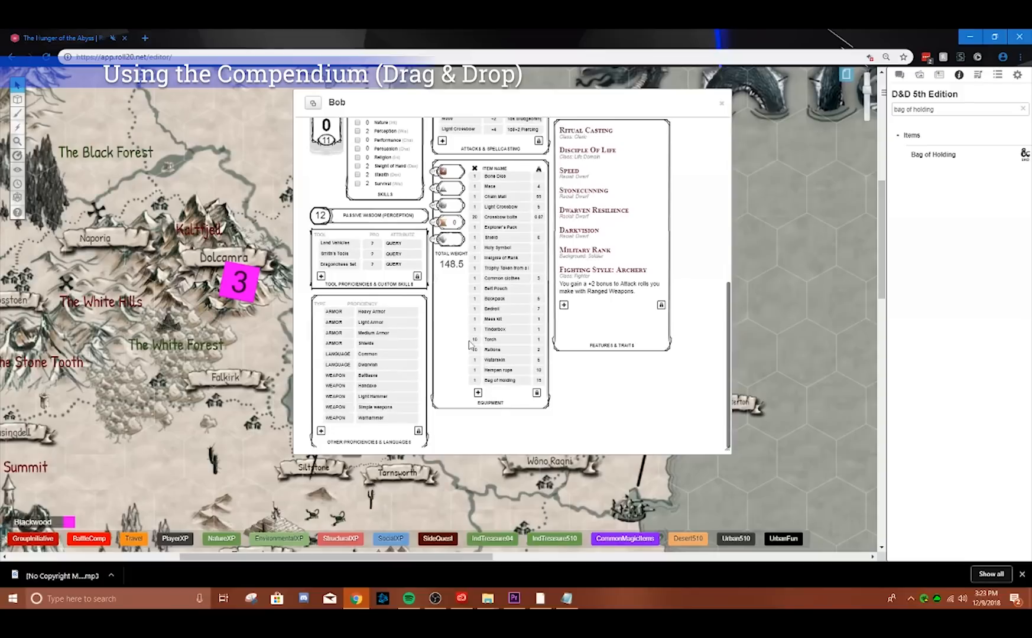
{"action": "scroll", "coordinate": [476, 260], "scroll_direction": "up", "scroll_amount": 5}
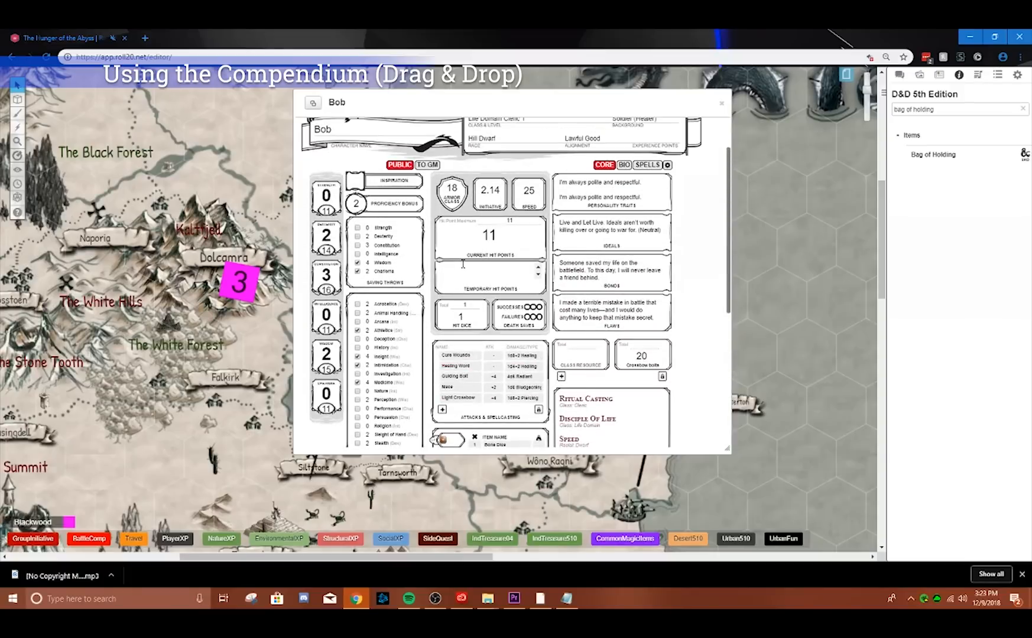
{"action": "scroll", "coordinate": [461, 292], "scroll_direction": "down", "scroll_amount": 5}
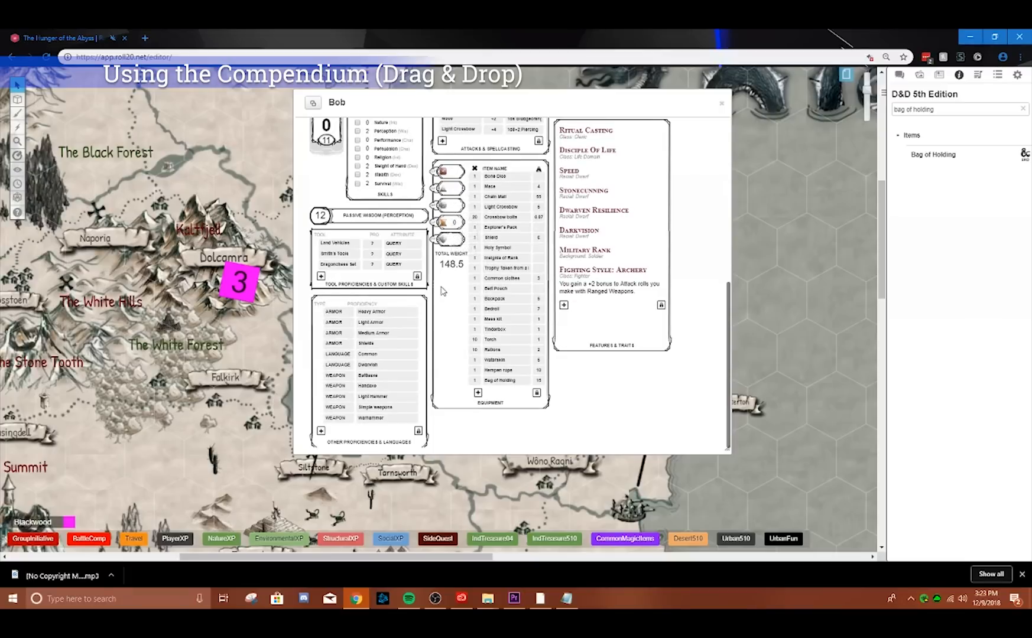
{"action": "left_click", "coordinate": [450, 189]}
{"action": "type", "text": "30"}
{"action": "left_click", "coordinate": [453, 222]}
{"action": "type", "text": "10"}
{"action": "left_click", "coordinate": [456, 302]}
- Switch Bob's sheet to the Spells page, and move and enlarge its window so all spell levels fit
{"action": "scroll", "coordinate": [453, 269], "scroll_direction": "up", "scroll_amount": 1}
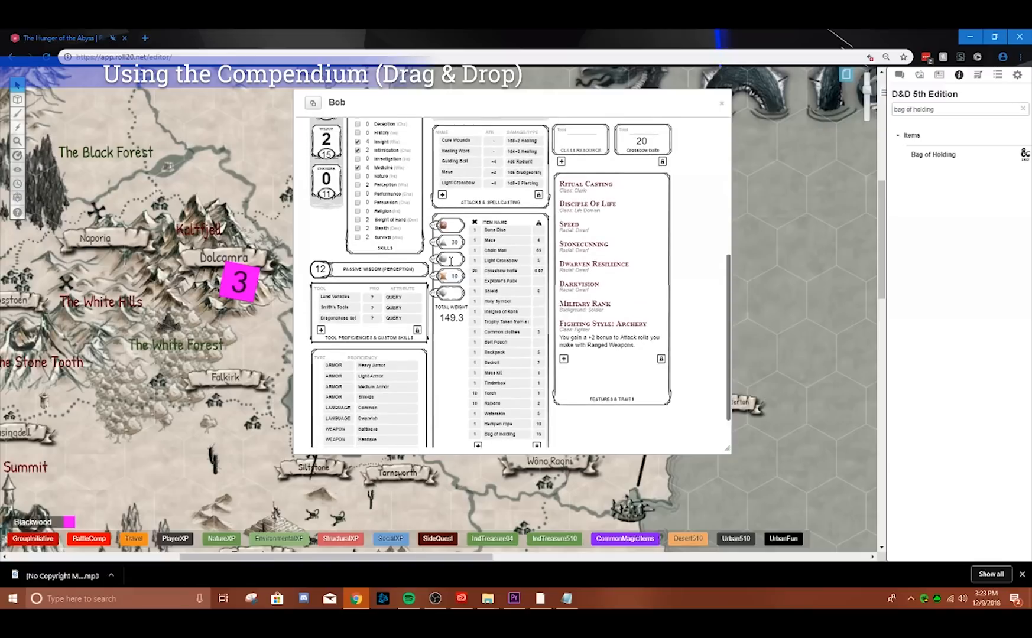
{"action": "scroll", "coordinate": [456, 254], "scroll_direction": "up", "scroll_amount": 1}
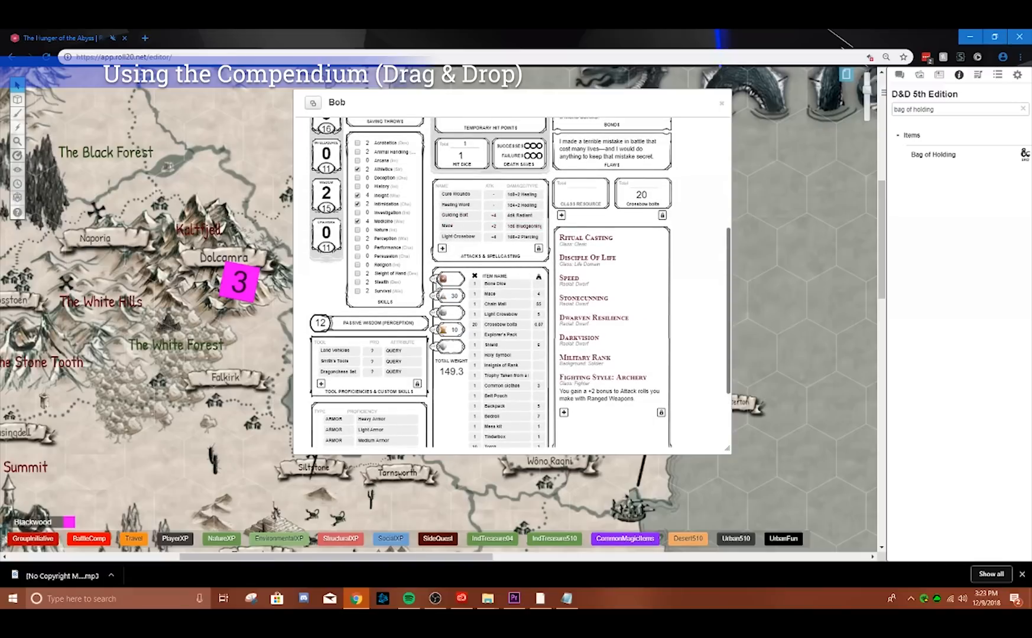
{"action": "scroll", "coordinate": [438, 283], "scroll_direction": "up", "scroll_amount": 2}
{"action": "scroll", "coordinate": [438, 276], "scroll_direction": "up", "scroll_amount": 1}
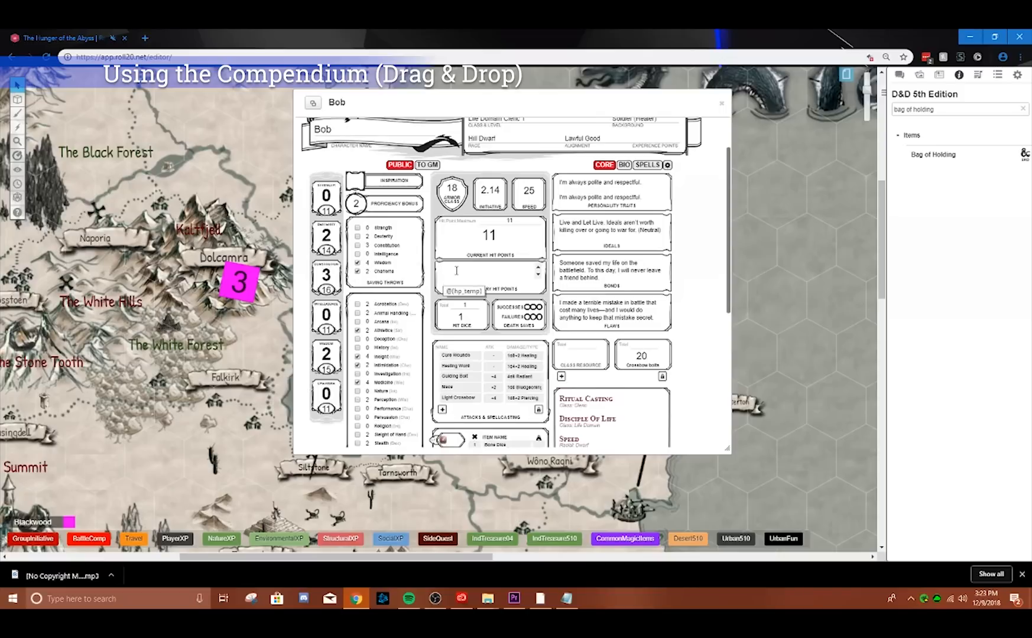
{"action": "left_click_drag", "start_coordinate": [507, 105], "coordinate": [385, 98]}
{"action": "left_click", "coordinate": [527, 163]}
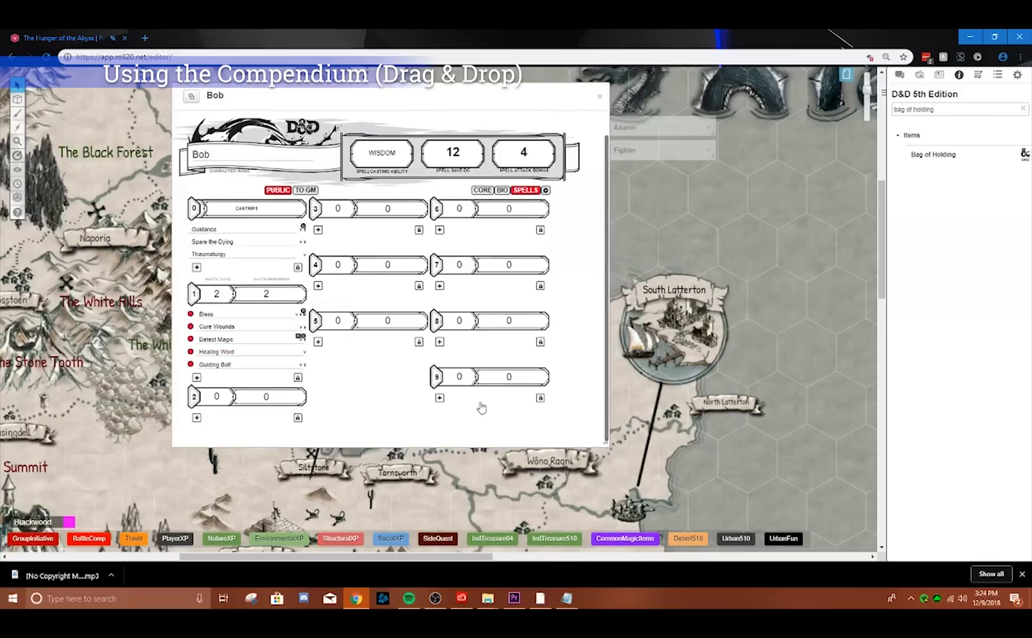
{"action": "left_click_drag", "start_coordinate": [605, 440], "coordinate": [622, 466]}
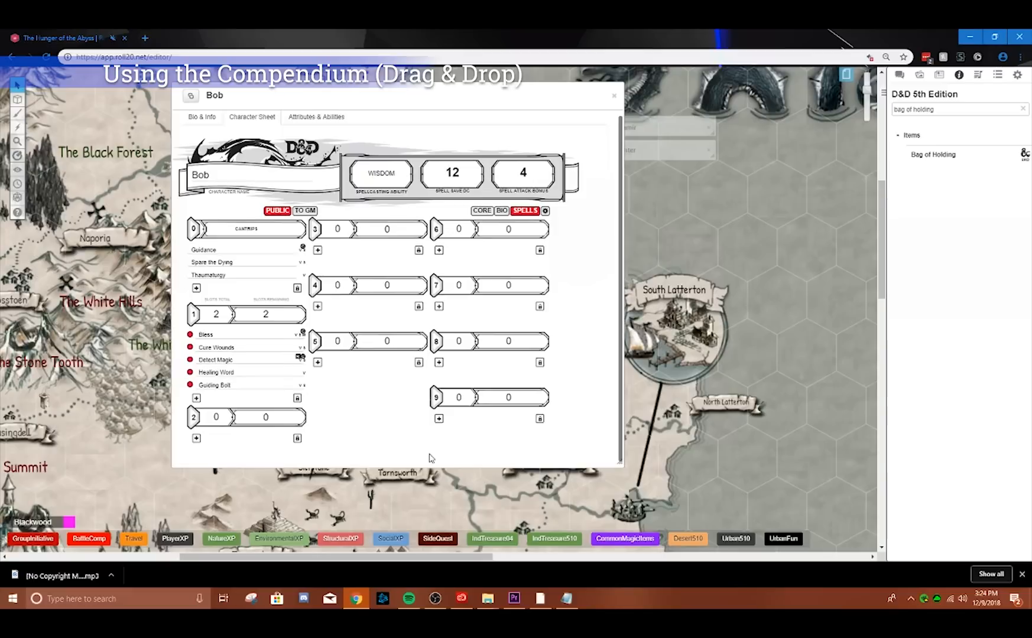
- Search the compendium for "find famil" and clear the search to return to the category list
{"action": "left_click", "coordinate": [968, 108]}
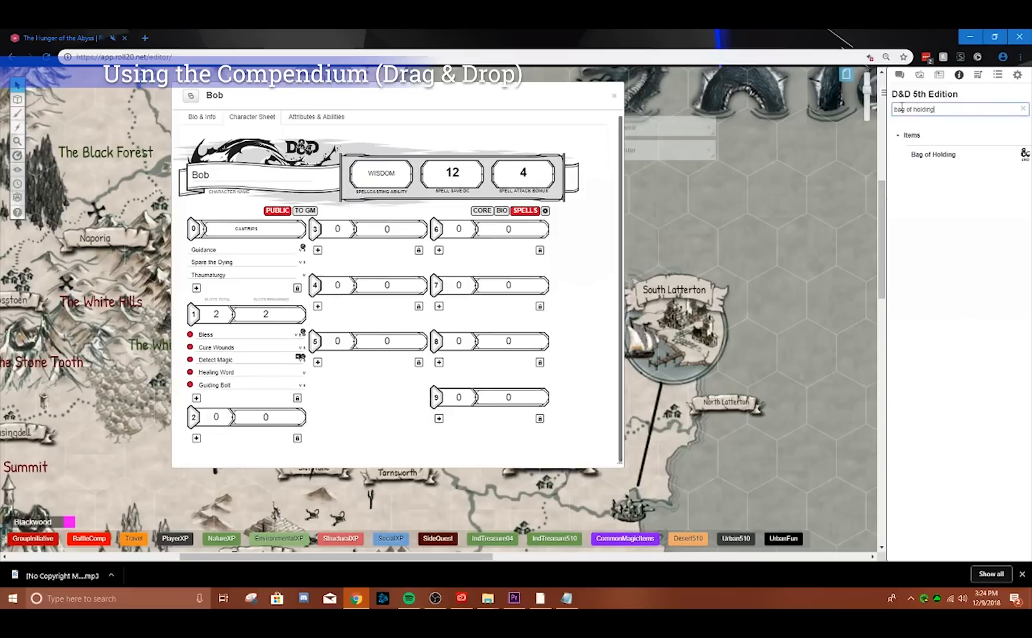
{"action": "triple_click", "coordinate": [963, 108]}
{"action": "type", "text": "find famil"}
{"action": "left_click", "coordinate": [1022, 108]}
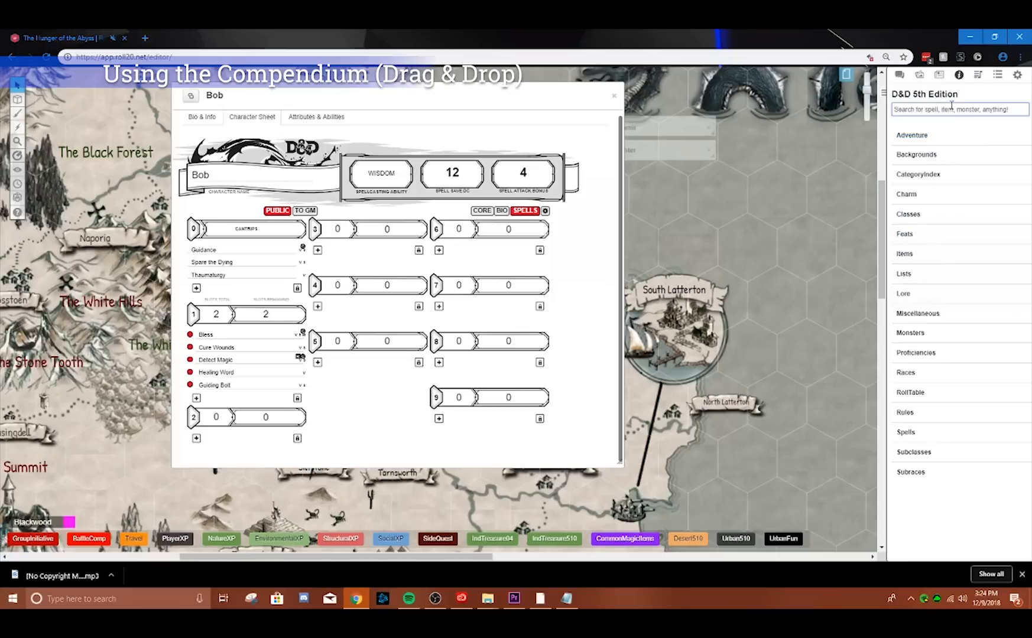
{"action": "left_click", "coordinate": [1015, 109]}
{"action": "type", "text": "dfasdf"}
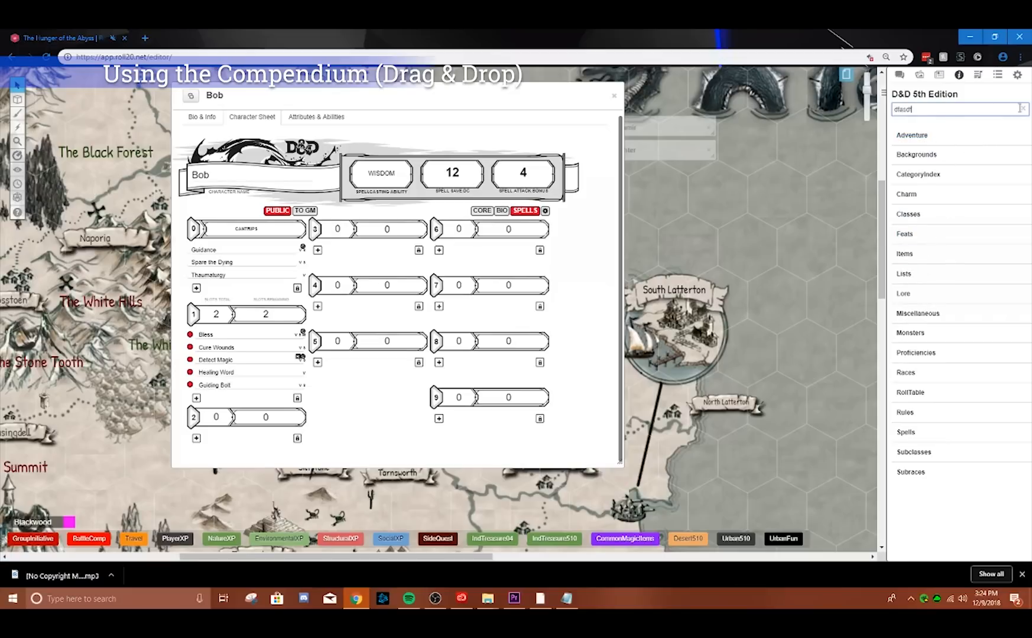
{"action": "left_click", "coordinate": [1023, 111]}
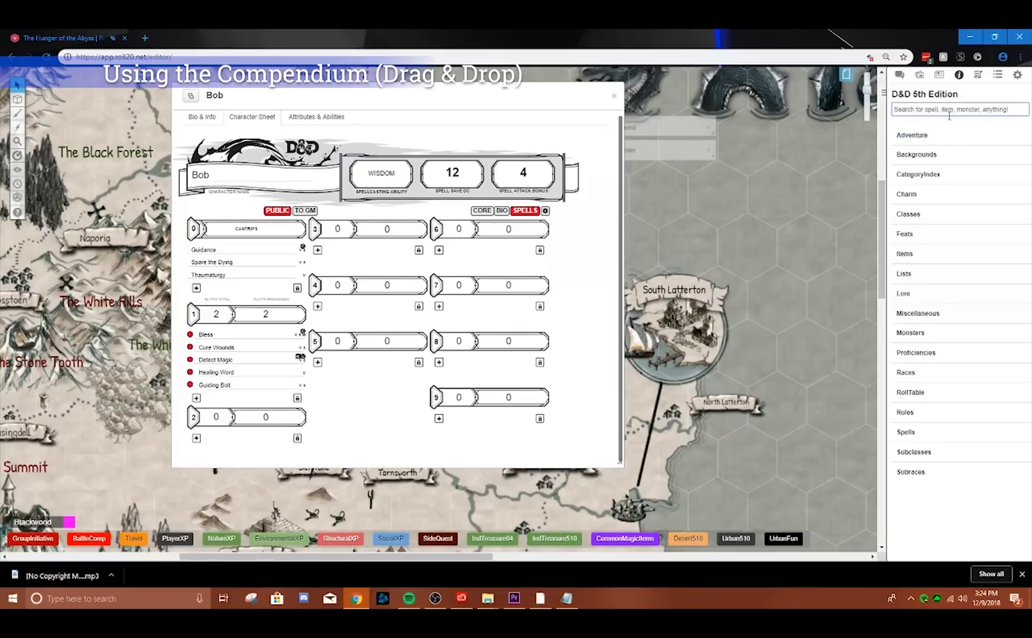
- List the compendium's Spells category and filter it to Level 1 spells of the Cleric class
{"action": "left_click", "coordinate": [906, 432]}
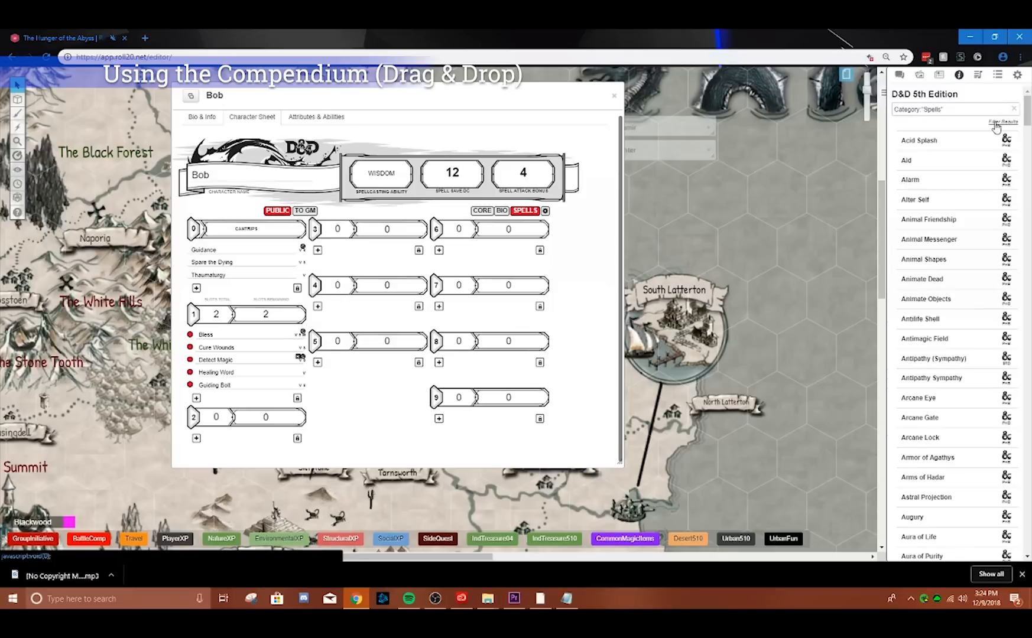
{"action": "left_click", "coordinate": [996, 126]}
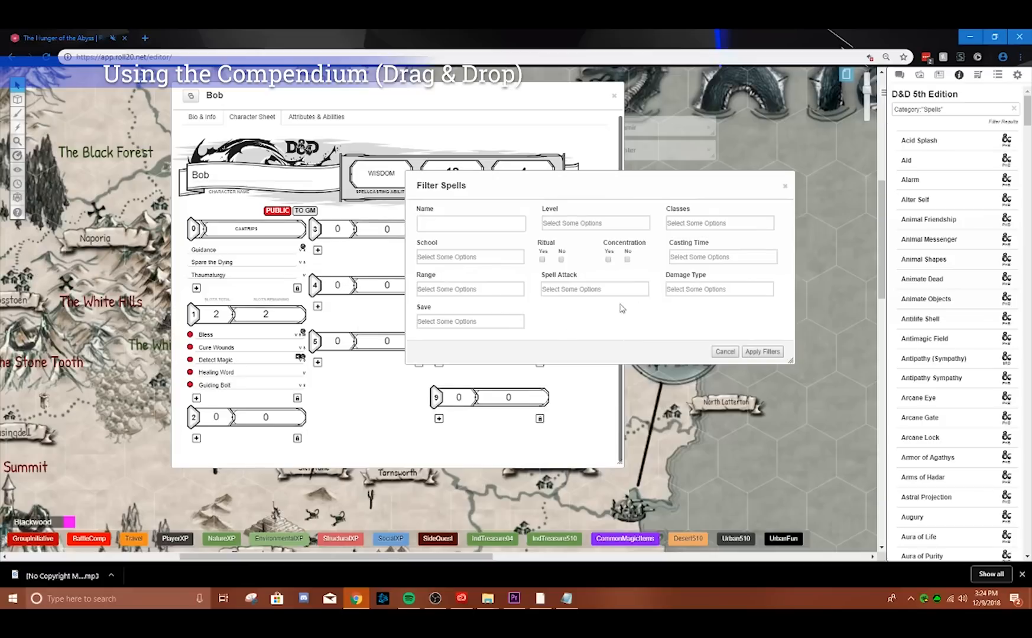
{"action": "left_click", "coordinate": [709, 223]}
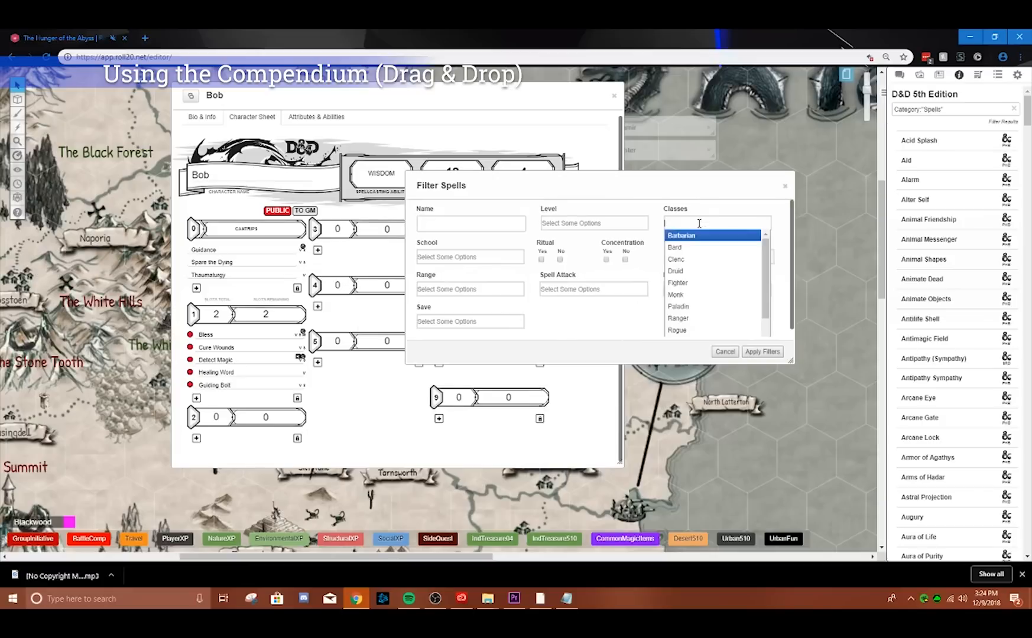
{"action": "left_click", "coordinate": [681, 261]}
{"action": "left_click", "coordinate": [598, 223]}
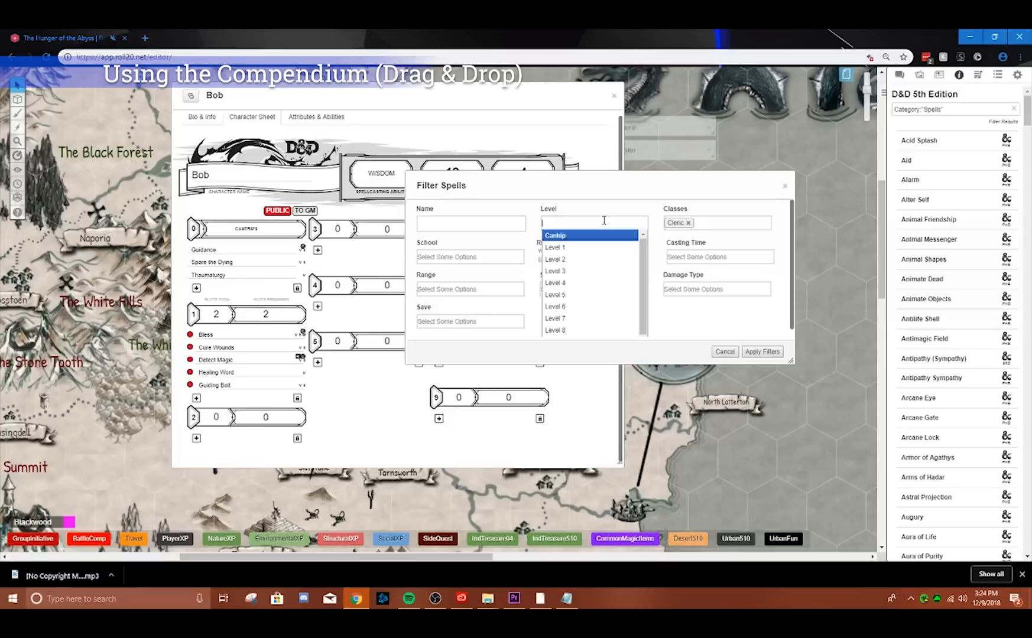
{"action": "left_click", "coordinate": [577, 255]}
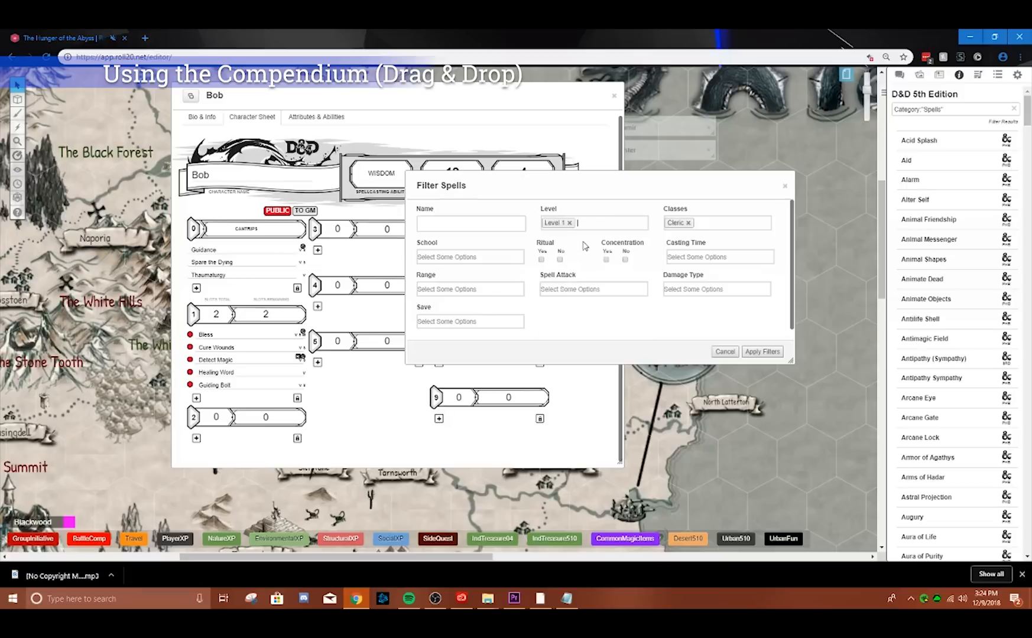
{"action": "left_click", "coordinate": [763, 352]}
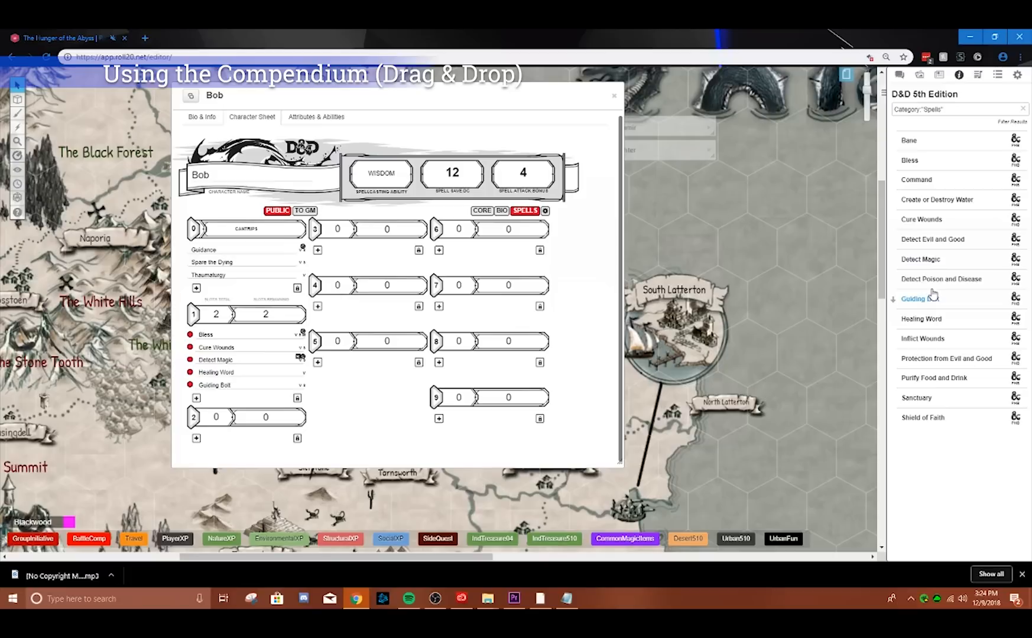
- Add Inflict Wounds from the compendium to Bob's level 1 spells and check its entry among the attacks on the Core page
{"action": "left_click_drag", "start_coordinate": [949, 348], "coordinate": [235, 349]}
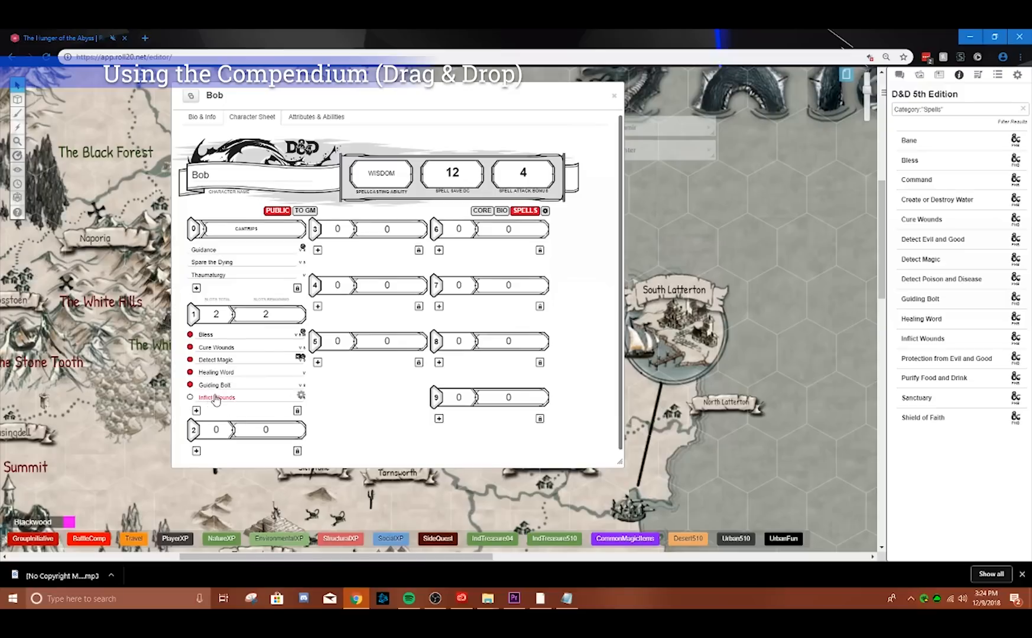
{"action": "left_click", "coordinate": [488, 213]}
{"action": "scroll", "coordinate": [330, 299], "scroll_direction": "down", "scroll_amount": 5}
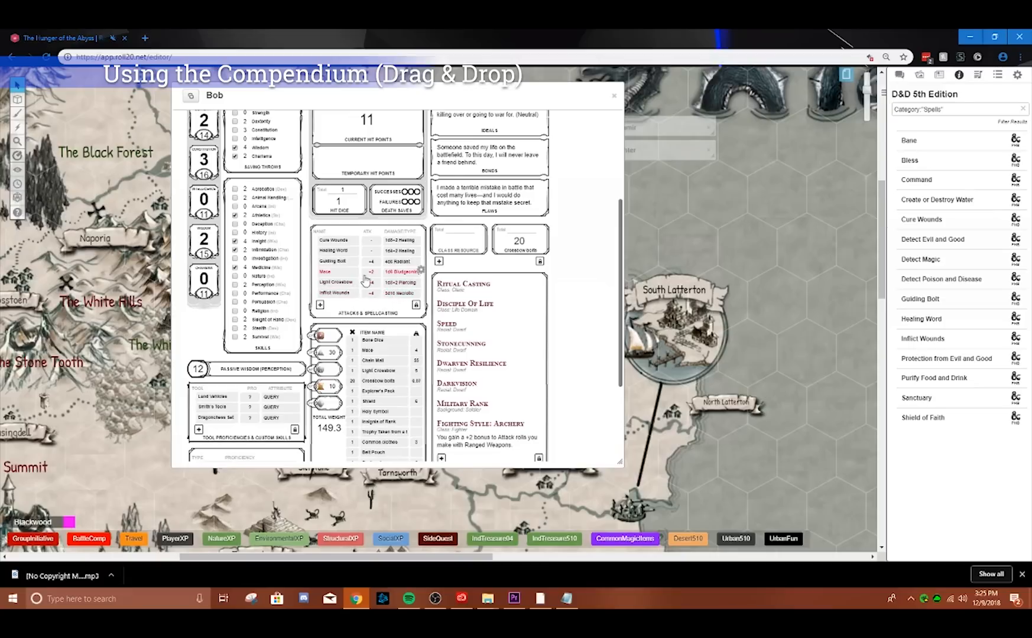
{"action": "scroll", "coordinate": [352, 255], "scroll_direction": "up", "scroll_amount": 1}
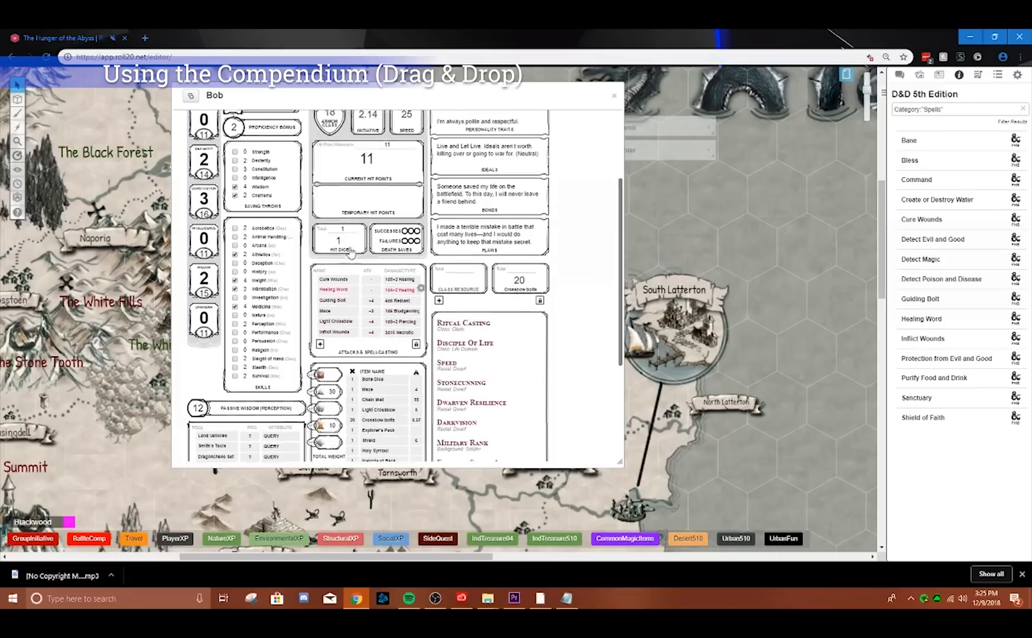
{"action": "scroll", "coordinate": [351, 254], "scroll_direction": "up", "scroll_amount": 1}
{"action": "scroll", "coordinate": [328, 255], "scroll_direction": "down", "scroll_amount": 3}
{"action": "scroll", "coordinate": [332, 265], "scroll_direction": "up", "scroll_amount": 2}
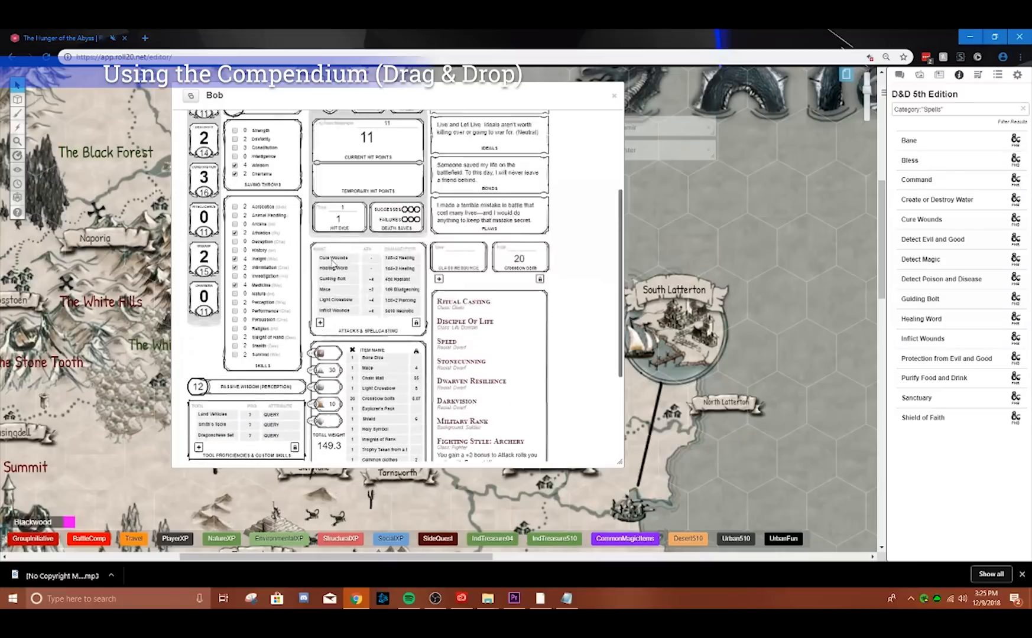
{"action": "scroll", "coordinate": [332, 263], "scroll_direction": "up", "scroll_amount": 3}
{"action": "left_click", "coordinate": [525, 210]}
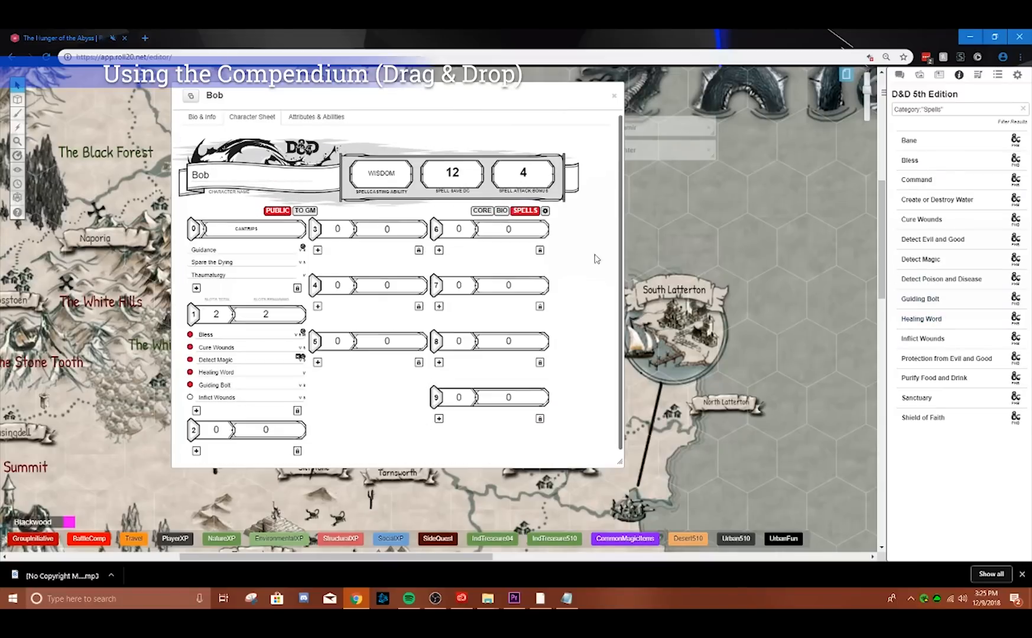
- Search the compendium for "thie" and add the Thieves' Tools proficiency to the tool proficiencies on Bob's Core page
{"action": "left_click", "coordinate": [482, 211]}
{"action": "scroll", "coordinate": [355, 296], "scroll_direction": "down", "scroll_amount": 6}
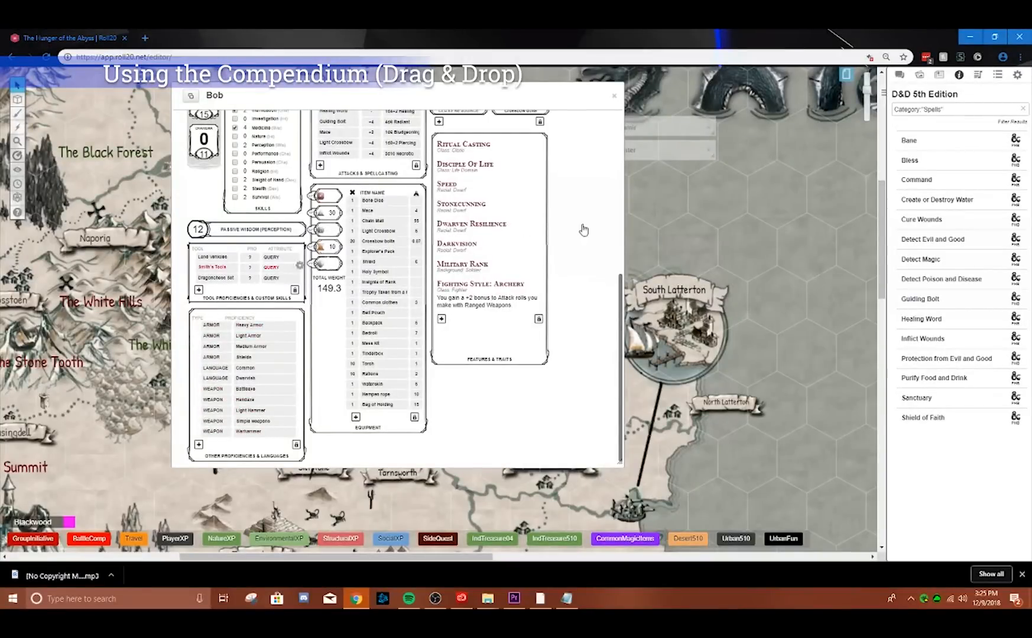
{"action": "left_click_drag", "start_coordinate": [943, 109], "coordinate": [902, 125]}
{"action": "key", "text": "BackSpace"}
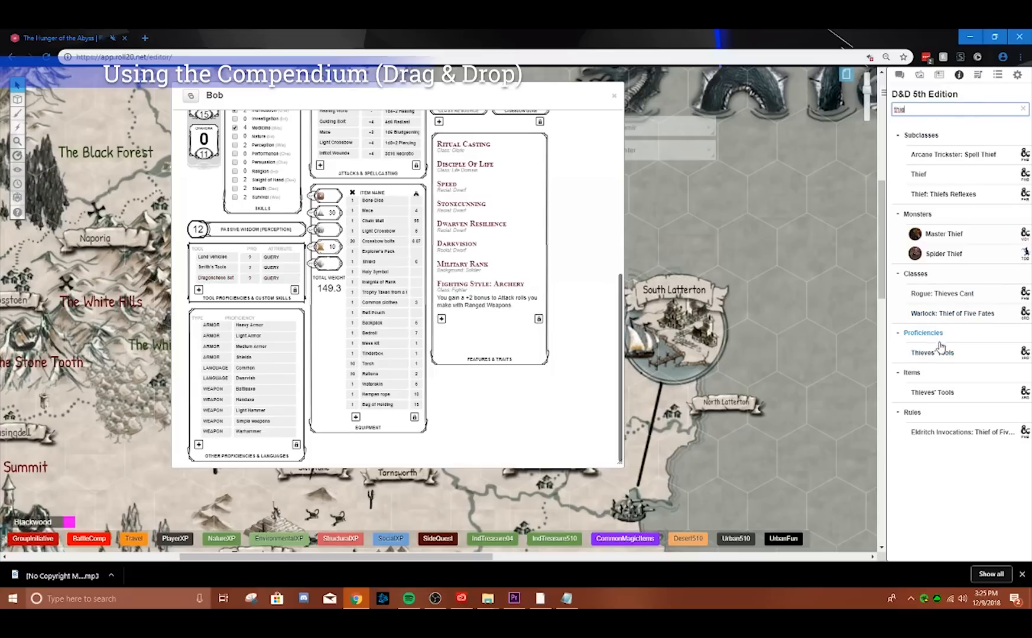
{"action": "left_click_drag", "start_coordinate": [933, 358], "coordinate": [465, 304]}
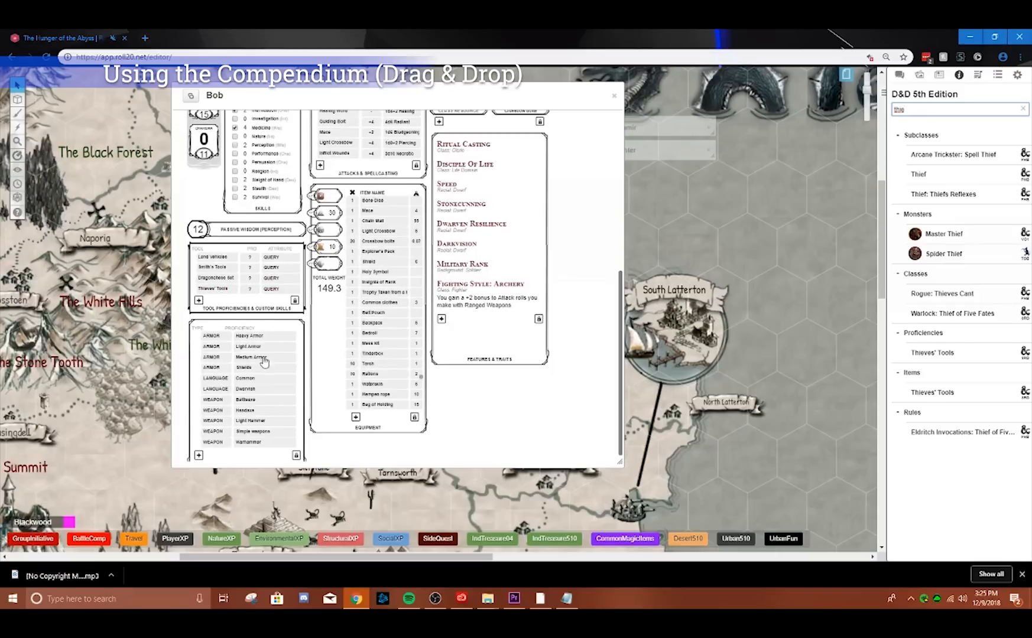
{"action": "scroll", "coordinate": [322, 393], "scroll_direction": "up", "scroll_amount": 3}
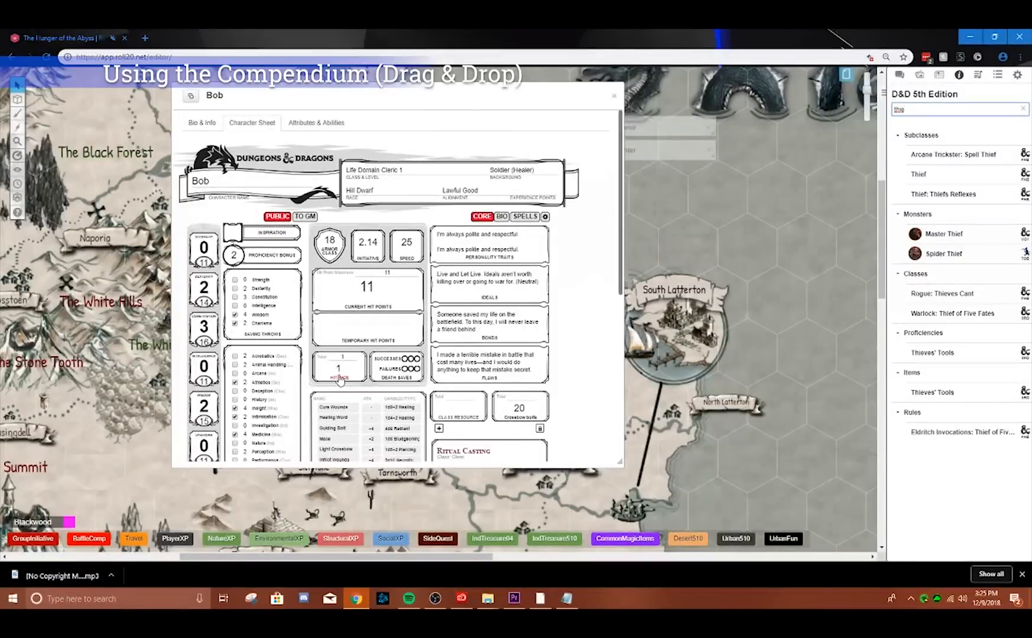
{"action": "scroll", "coordinate": [339, 380], "scroll_direction": "down", "scroll_amount": 5}
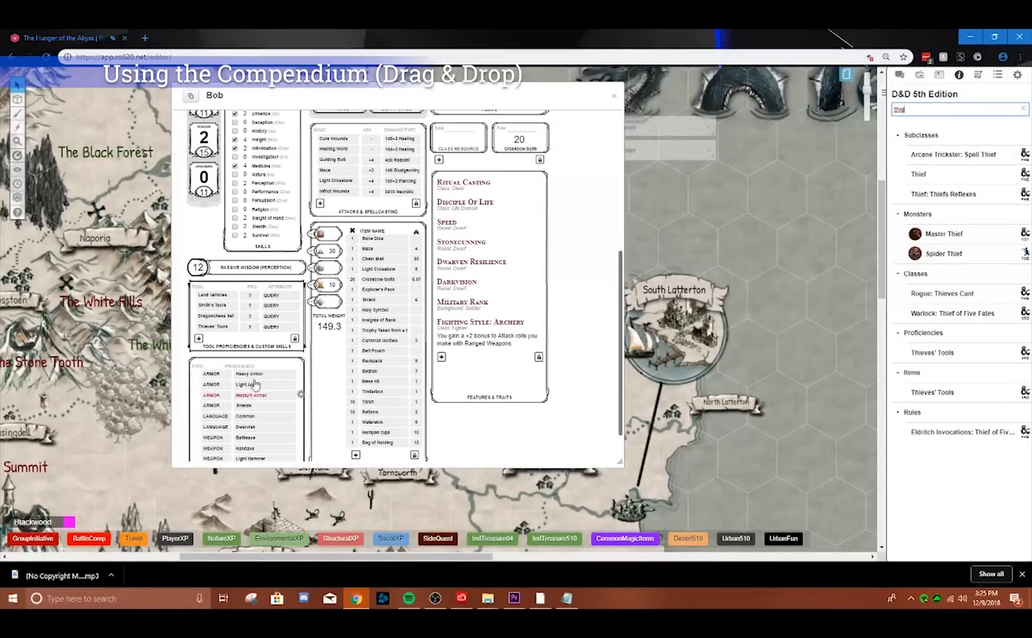
{"action": "scroll", "coordinate": [315, 389], "scroll_direction": "down", "scroll_amount": 1}
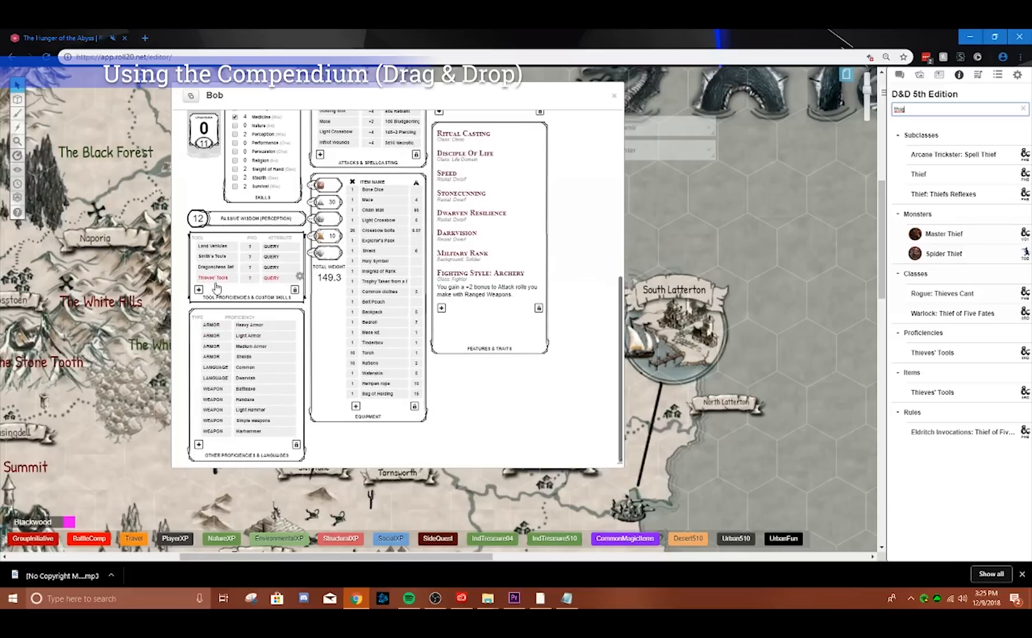
{"action": "scroll", "coordinate": [216, 289], "scroll_direction": "up", "scroll_amount": 1}
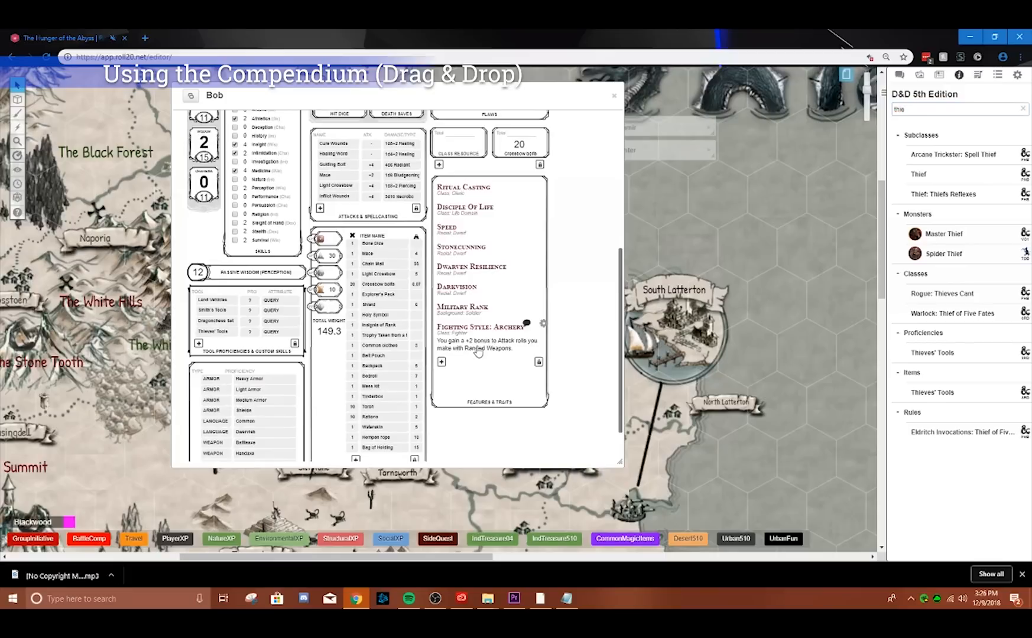
- Move Bob's character sheet away from the sidebar and show the chat log in place of the compendium
{"action": "scroll", "coordinate": [403, 326], "scroll_direction": "up", "scroll_amount": 4}
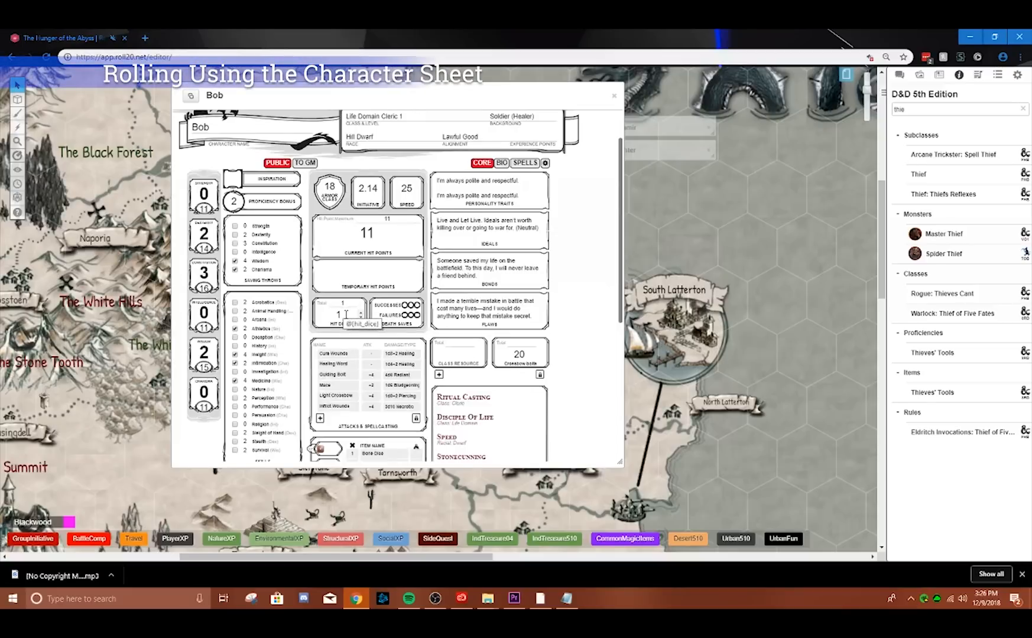
{"action": "scroll", "coordinate": [343, 311], "scroll_direction": "up", "scroll_amount": 1}
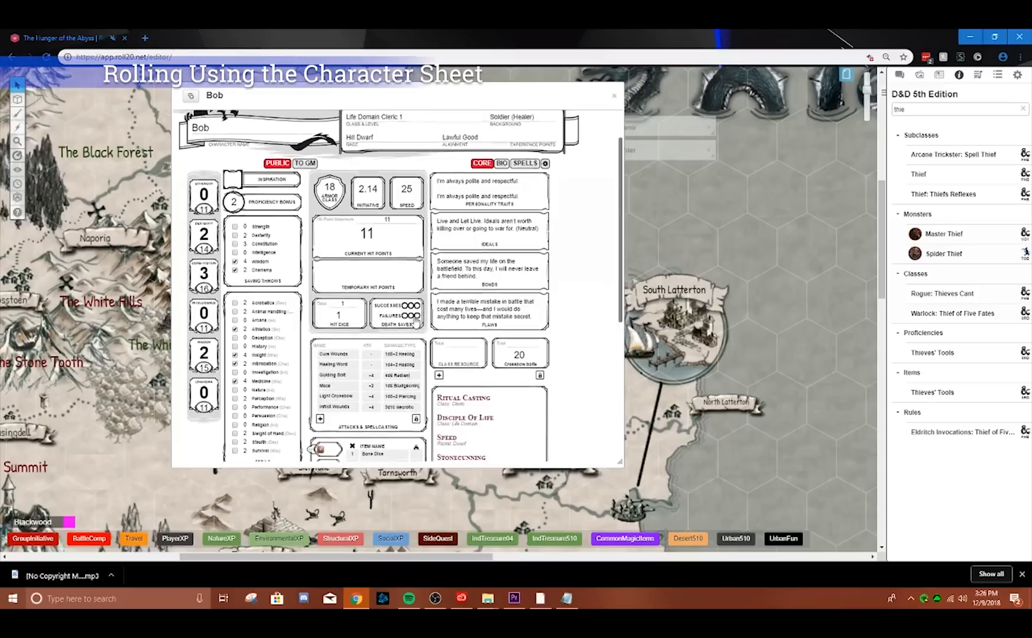
{"action": "scroll", "coordinate": [357, 312], "scroll_direction": "down", "scroll_amount": 2}
{"action": "scroll", "coordinate": [349, 304], "scroll_direction": "up", "scroll_amount": 2}
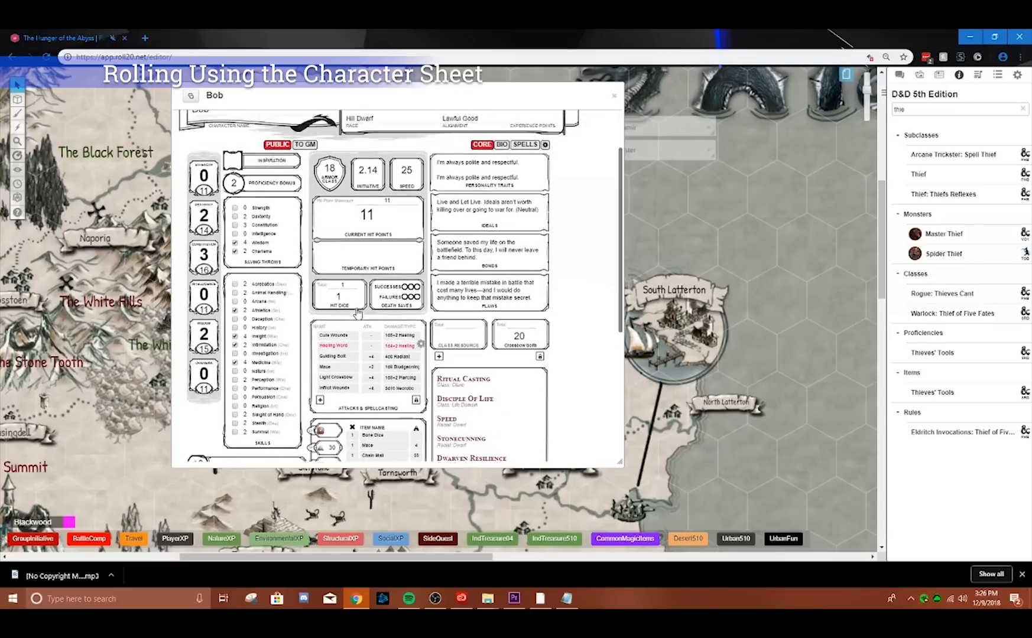
{"action": "left_click_drag", "start_coordinate": [341, 97], "coordinate": [271, 100]}
{"action": "scroll", "coordinate": [295, 304], "scroll_direction": "down", "scroll_amount": 2}
{"action": "scroll", "coordinate": [295, 305], "scroll_direction": "down", "scroll_amount": 2}
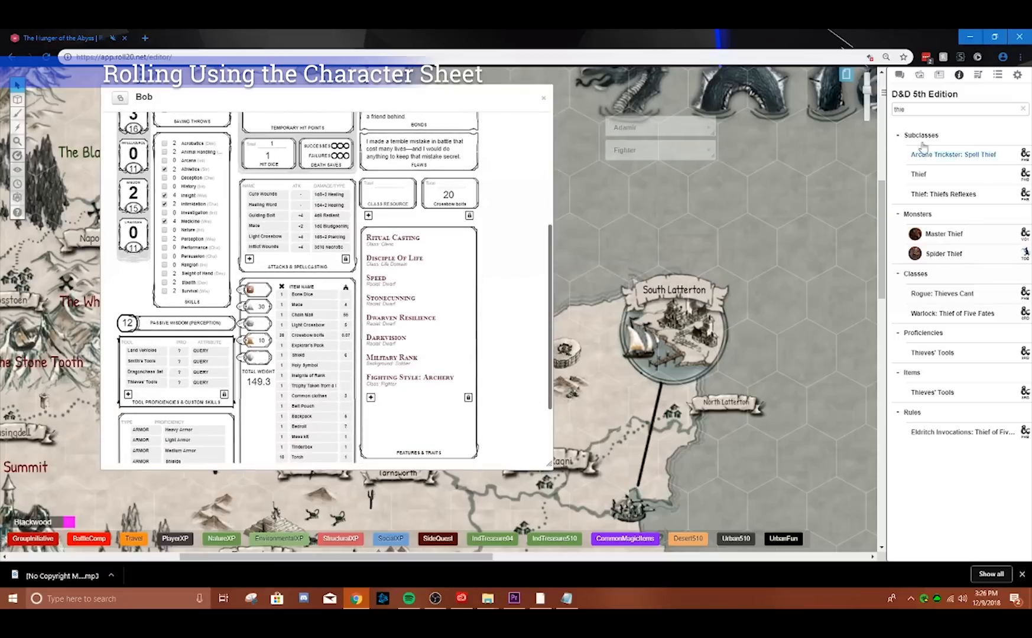
{"action": "left_click", "coordinate": [899, 74]}
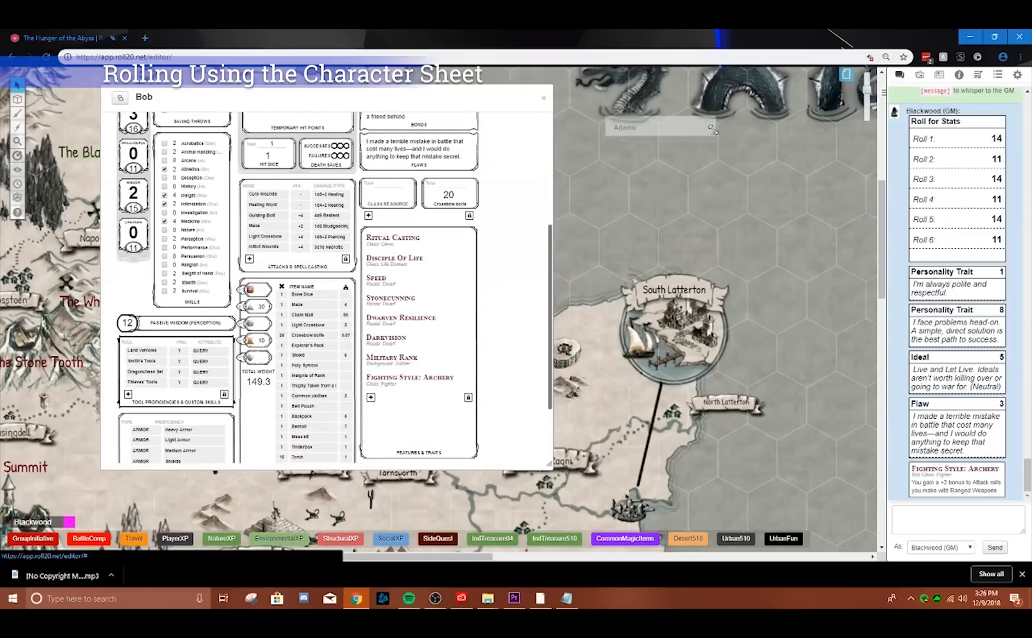
- Move Bob's sheet clear of the toolbar and roll a single d20 to the GM with the dice roller
{"action": "scroll", "coordinate": [318, 415], "scroll_direction": "up", "scroll_amount": 4}
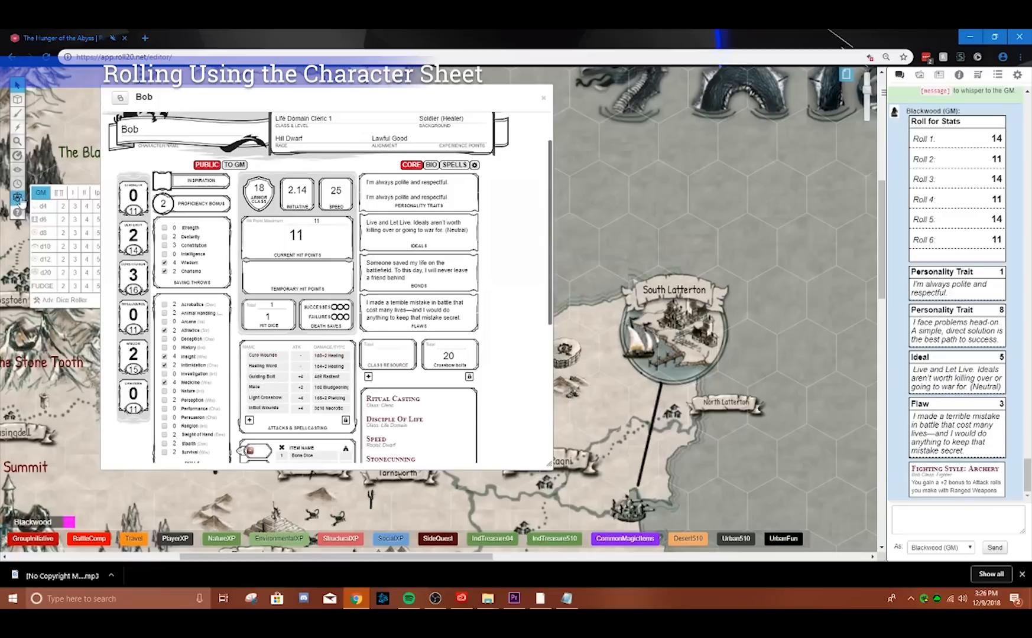
{"action": "left_click_drag", "start_coordinate": [291, 101], "coordinate": [554, 87]}
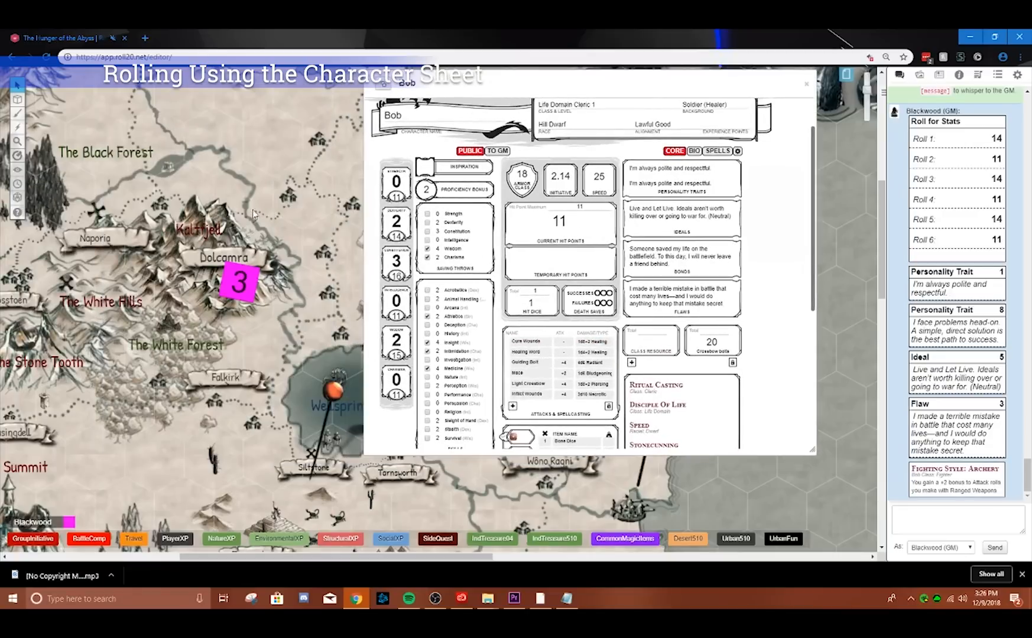
{"action": "mouse_move", "coordinate": [19, 199]}
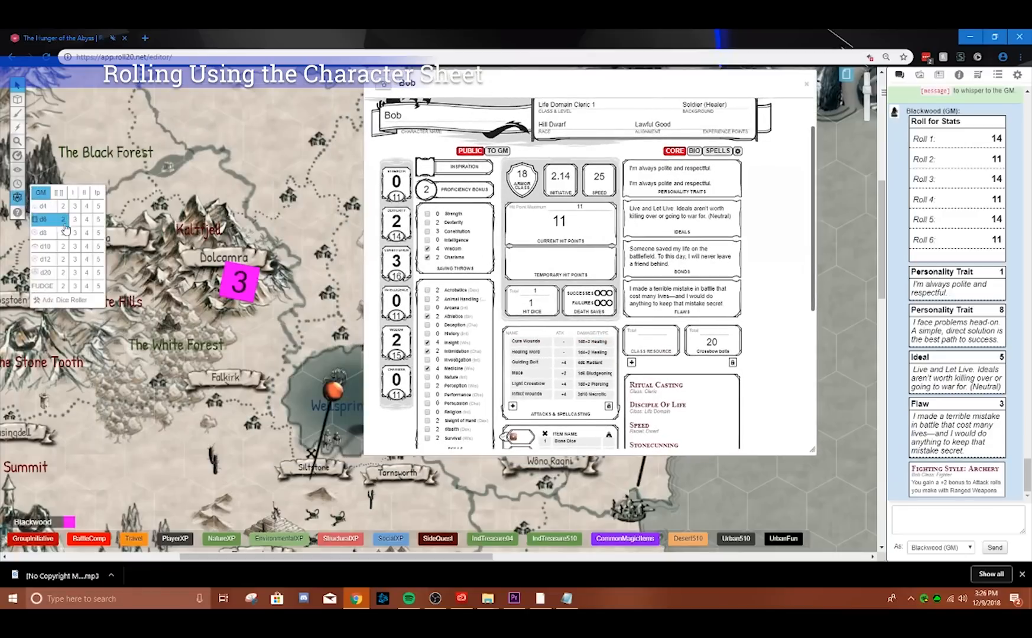
{"action": "left_click", "coordinate": [48, 274]}
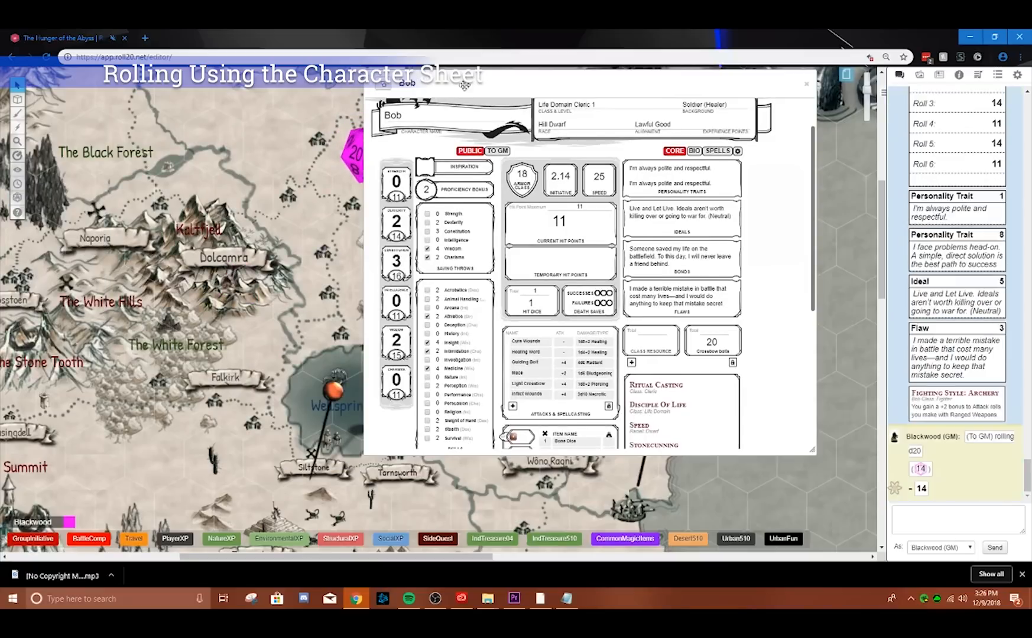
- Reposition Bob's character sheet over the map and enlarge its window
{"action": "left_click_drag", "start_coordinate": [455, 87], "coordinate": [526, 85]}
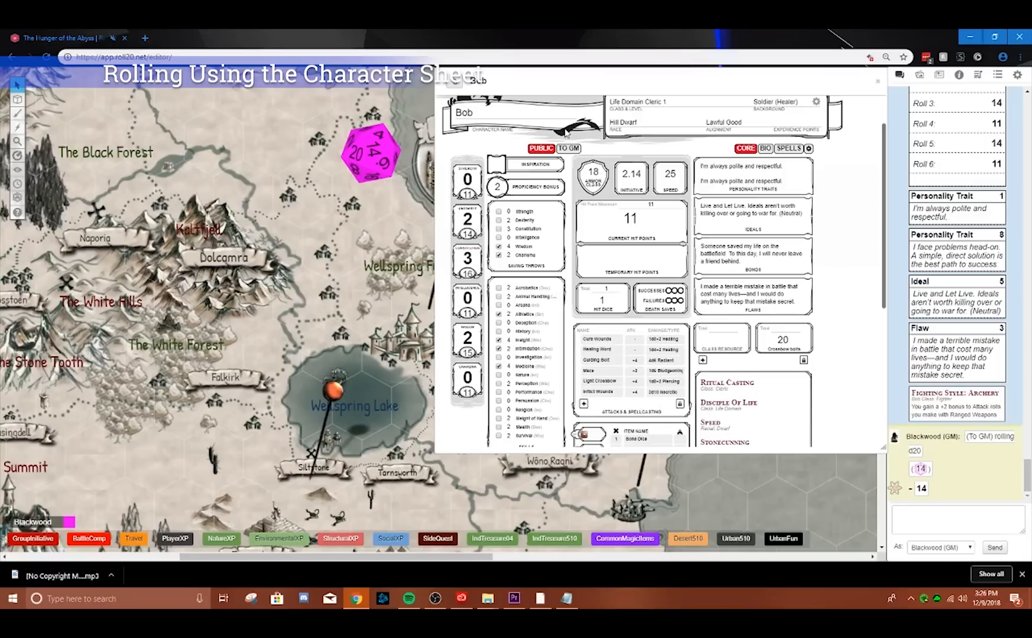
{"action": "left_click_drag", "start_coordinate": [549, 86], "coordinate": [204, 87]}
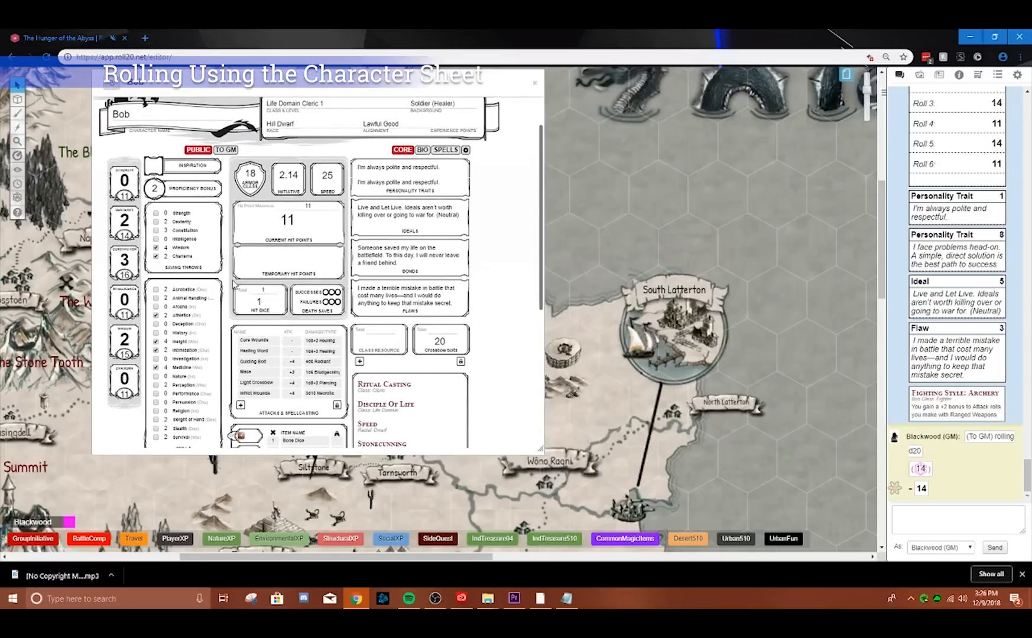
{"action": "scroll", "coordinate": [217, 268], "scroll_direction": "down", "scroll_amount": 3}
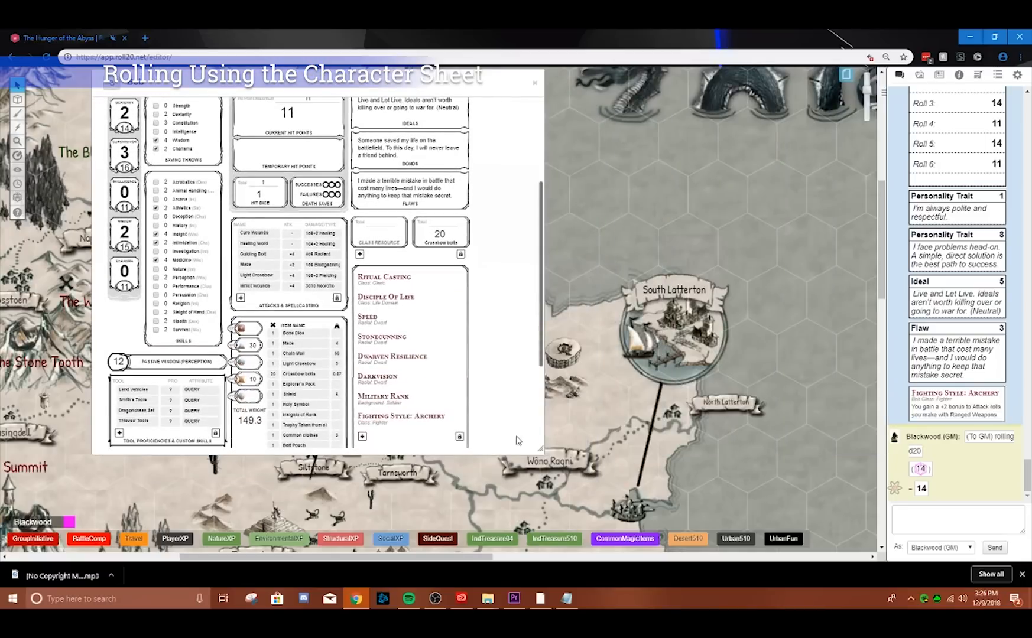
{"action": "left_click_drag", "start_coordinate": [540, 450], "coordinate": [593, 493]}
{"action": "scroll", "coordinate": [152, 340], "scroll_direction": "up", "scroll_amount": 3}
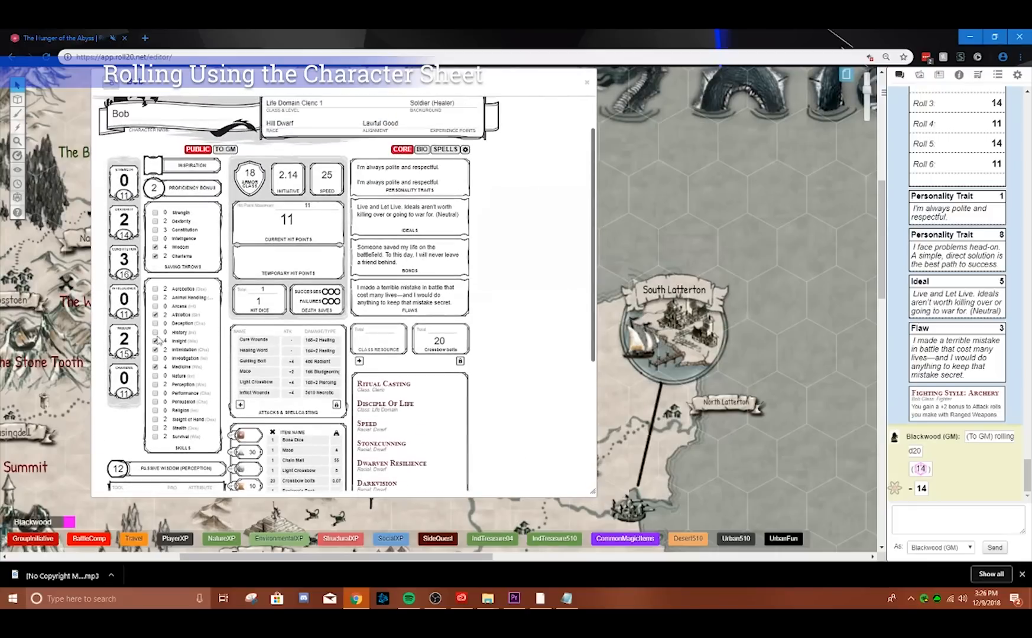
- Roll a Dexterity check from Bob's sheet and inspect the first roll's breakdown in the chat
{"action": "left_click", "coordinate": [122, 211]}
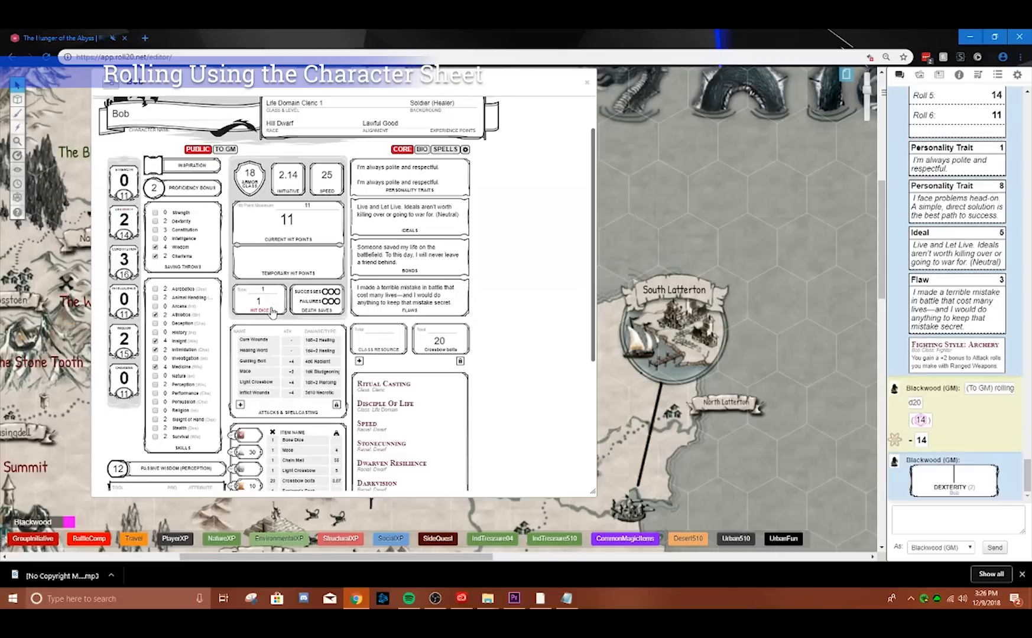
{"action": "mouse_move", "coordinate": [929, 479]}
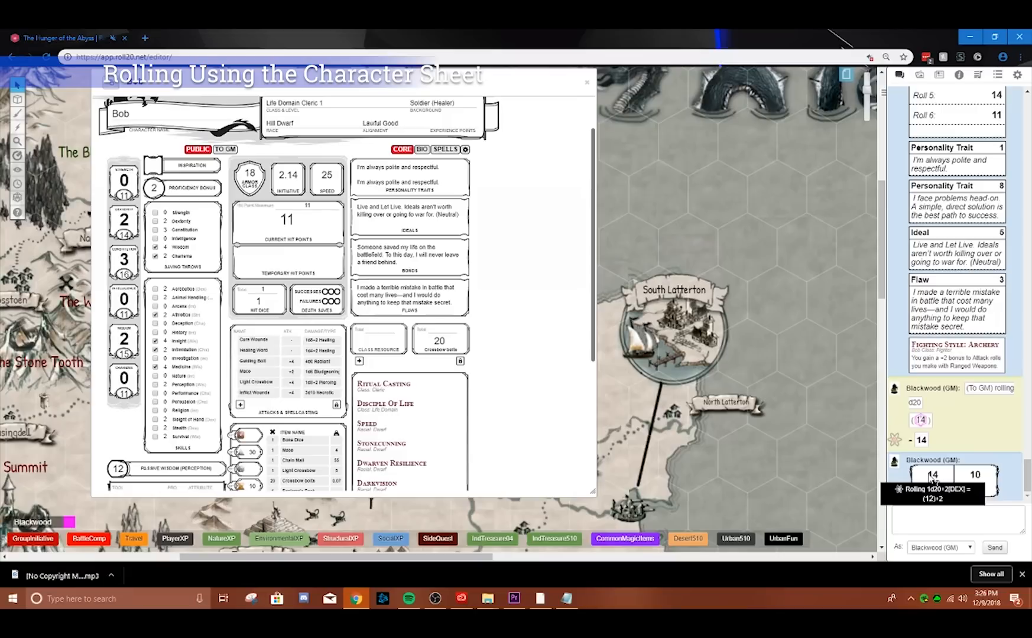
{"action": "left_click", "coordinate": [950, 514]}
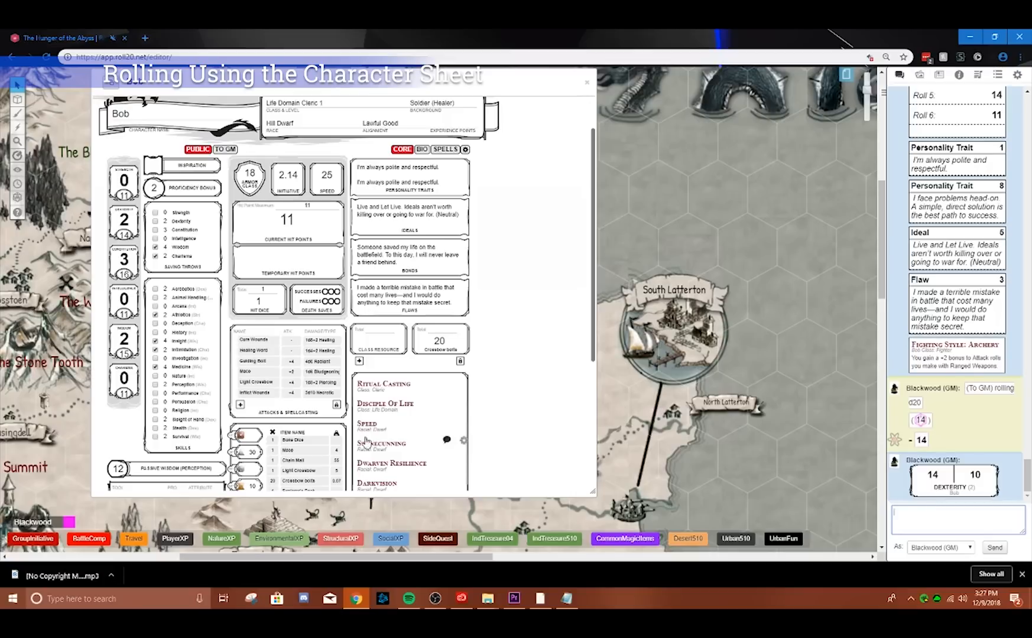
- Open the Light Crossbow attack's settings to review them, close them and look over Bob's Core page
{"action": "scroll", "coordinate": [305, 408], "scroll_direction": "down", "scroll_amount": 1}
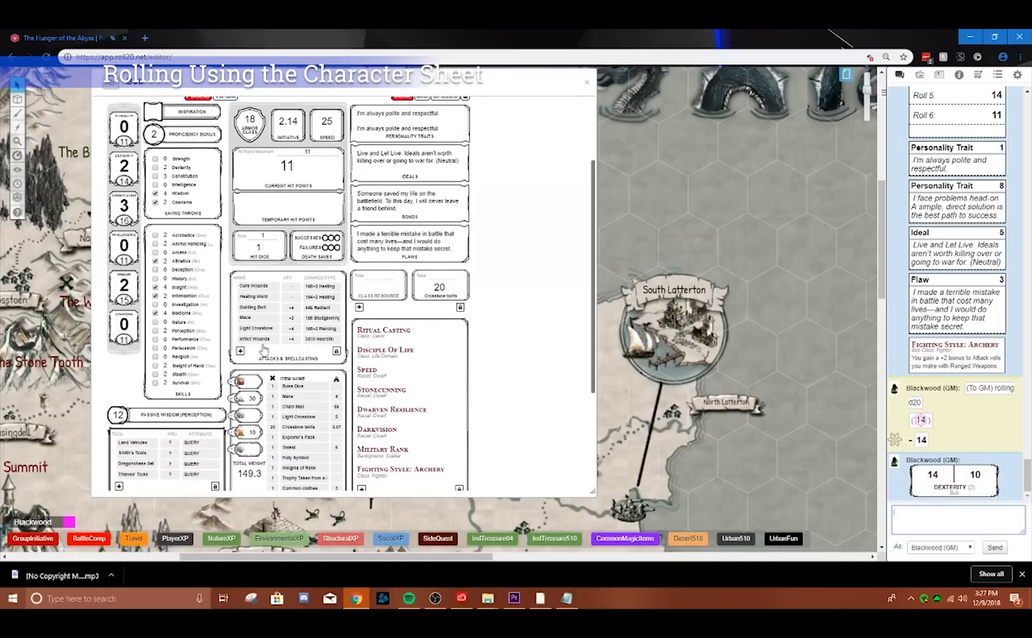
{"action": "left_click", "coordinate": [341, 327]}
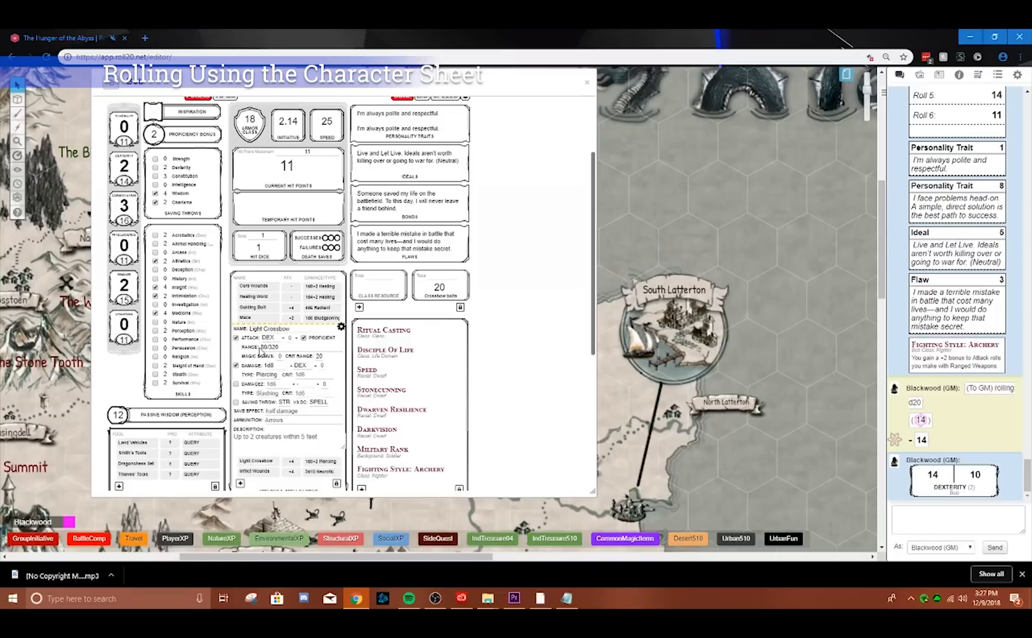
{"action": "left_click", "coordinate": [341, 327]}
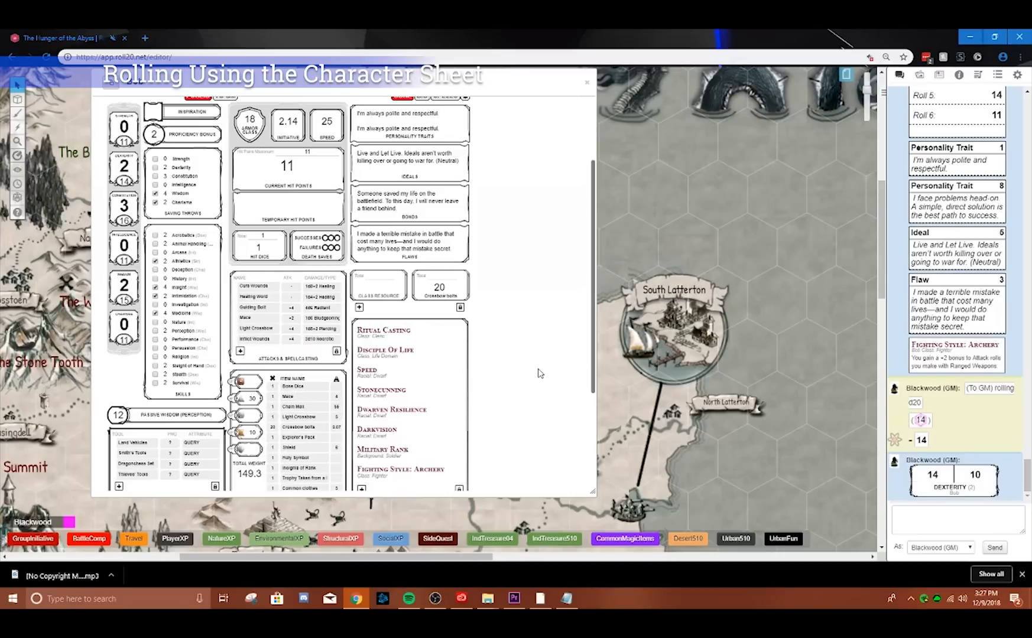
{"action": "scroll", "coordinate": [381, 234], "scroll_direction": "up", "scroll_amount": 3}
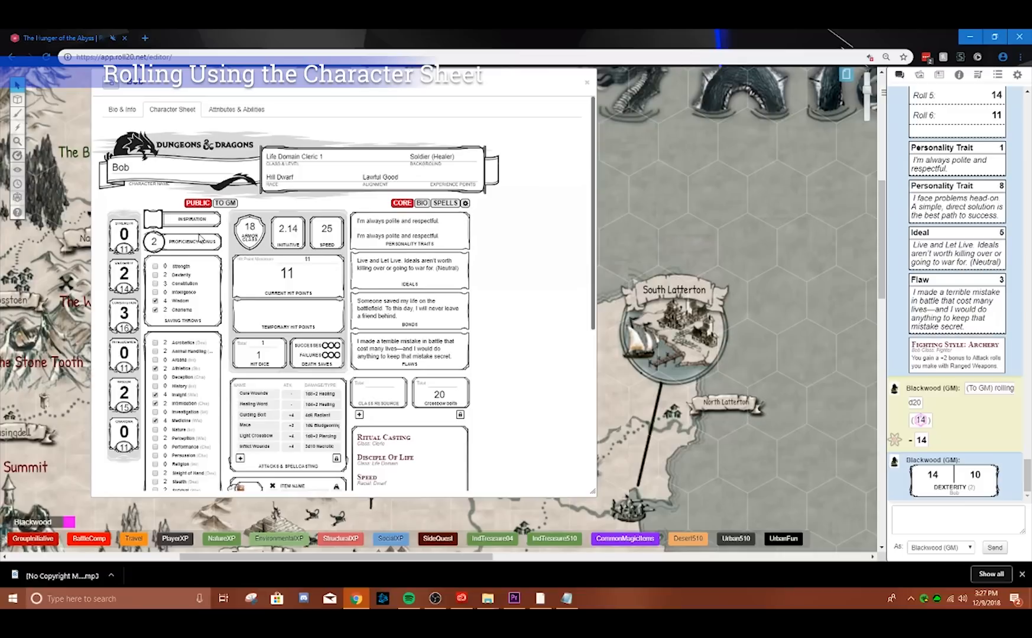
{"action": "scroll", "coordinate": [195, 254], "scroll_direction": "down", "scroll_amount": 5}
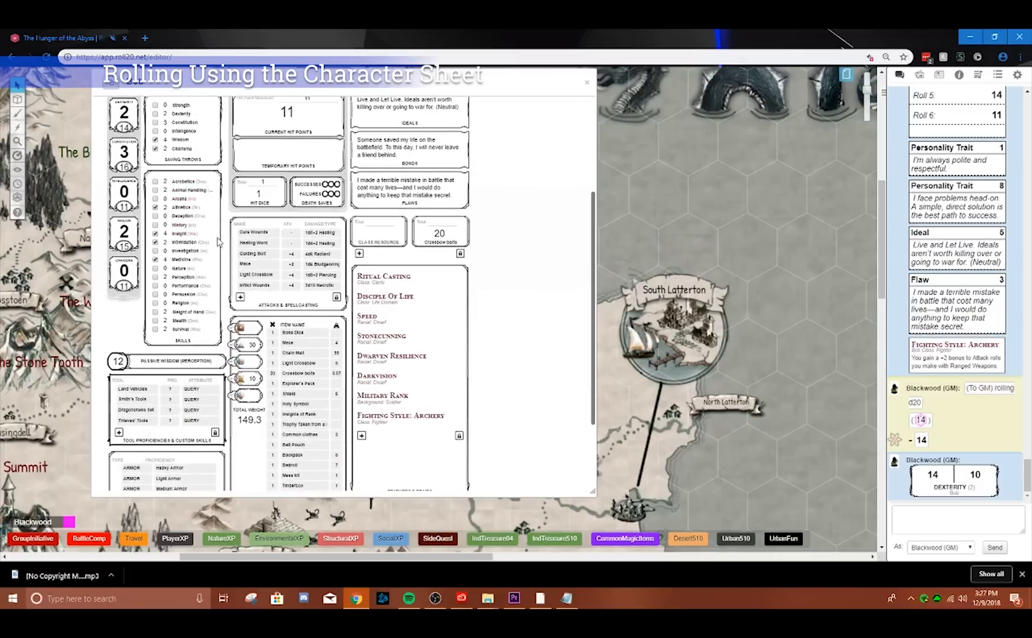
- Roll a Charisma saving throw and an Intimidation skill check from Bob's sheet
{"action": "scroll", "coordinate": [272, 286], "scroll_direction": "up", "scroll_amount": 3}
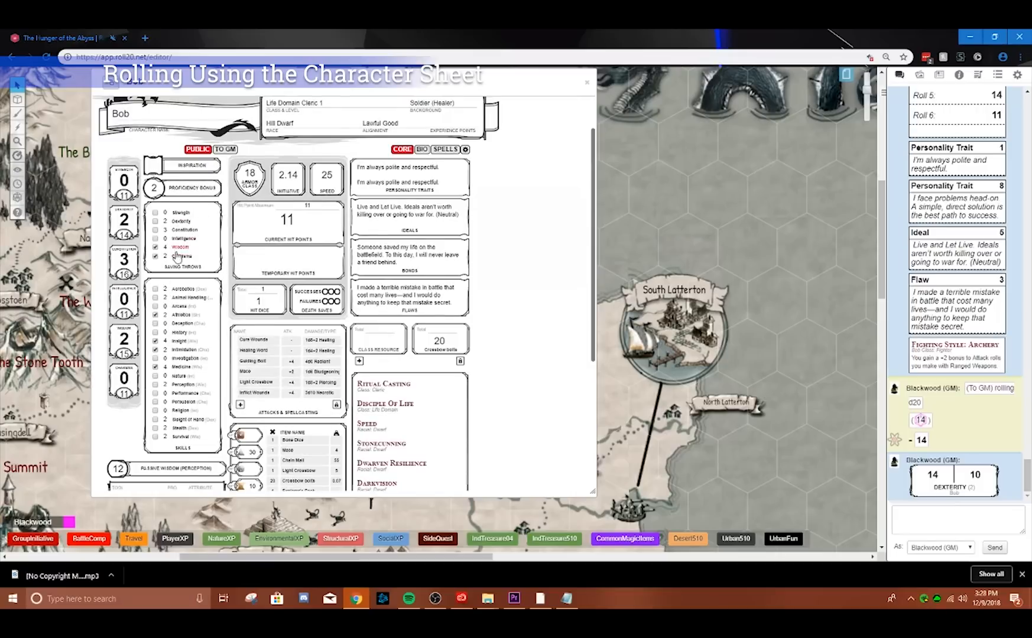
{"action": "left_click", "coordinate": [210, 268]}
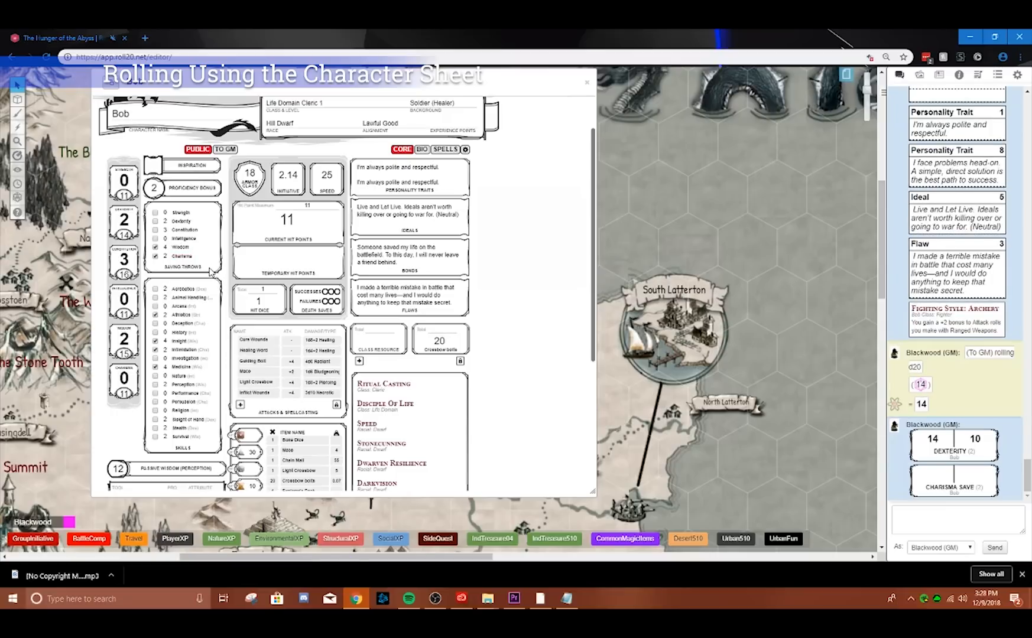
{"action": "left_click", "coordinate": [180, 351]}
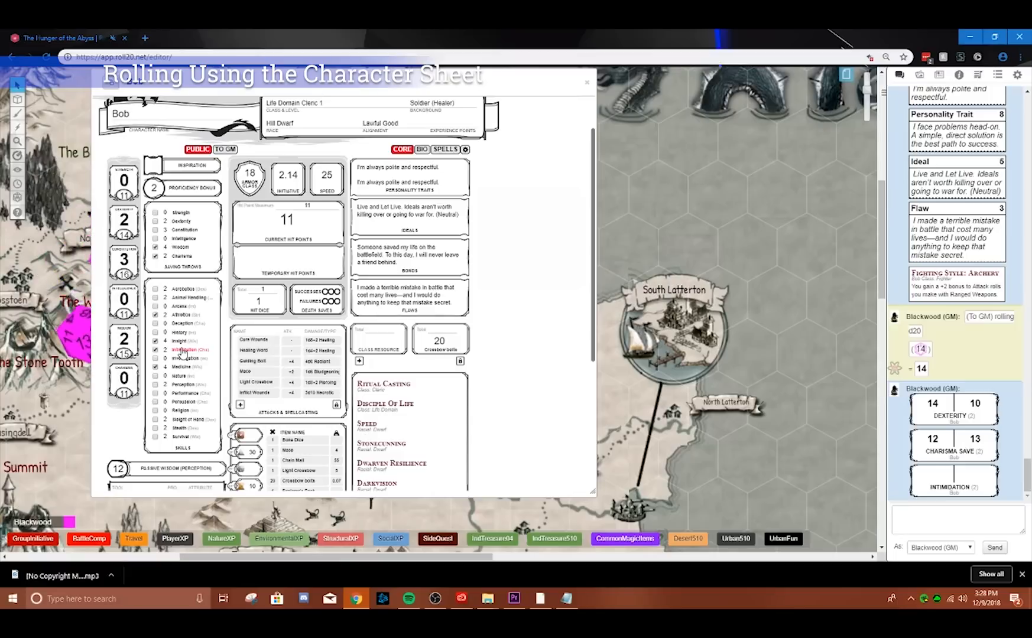
- Roll Bob's Mace attack from the attacks list and roll its damage from the chat result
{"action": "scroll", "coordinate": [197, 351], "scroll_direction": "down", "scroll_amount": 1}
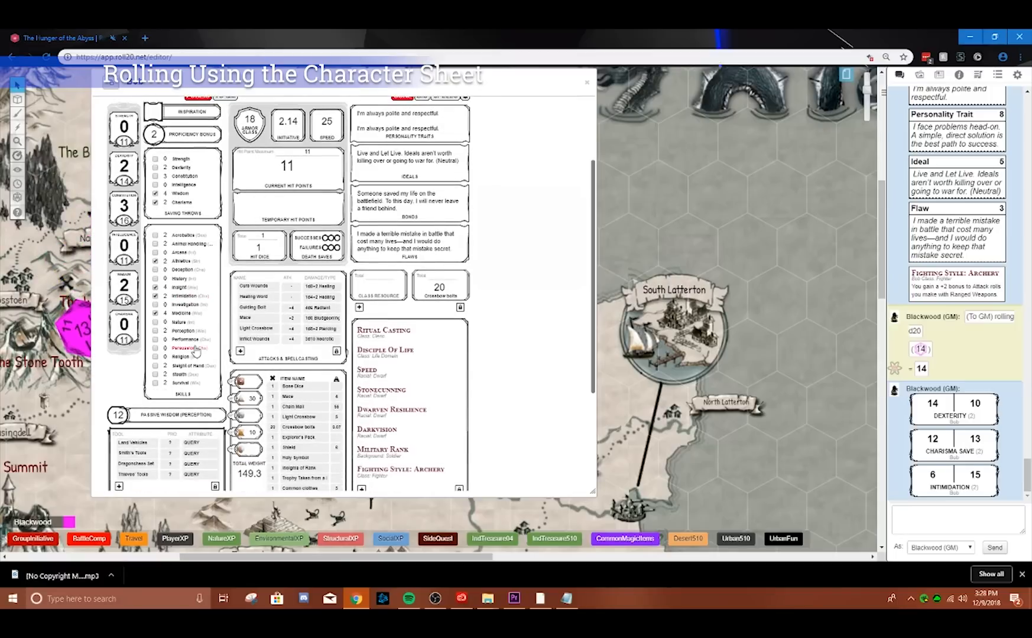
{"action": "scroll", "coordinate": [384, 362], "scroll_direction": "up", "scroll_amount": 1}
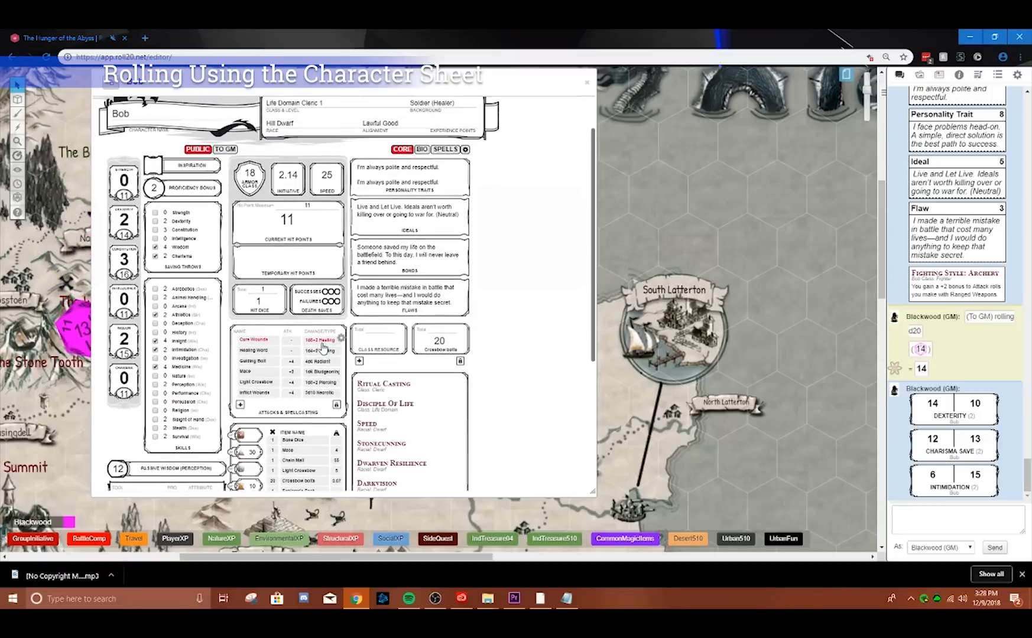
{"action": "scroll", "coordinate": [287, 314], "scroll_direction": "up", "scroll_amount": 1}
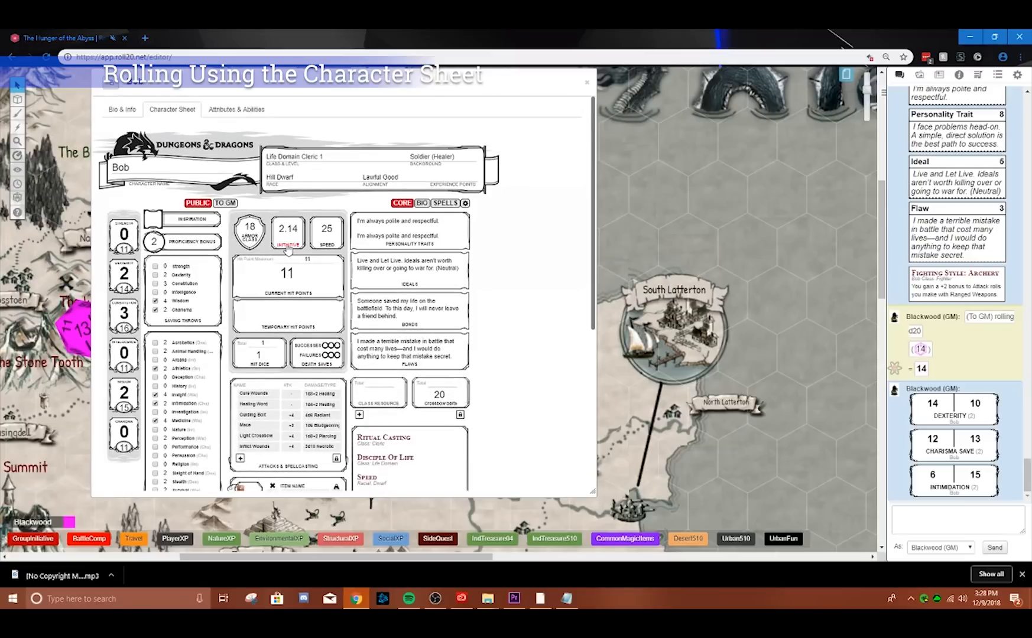
{"action": "scroll", "coordinate": [318, 298], "scroll_direction": "down", "scroll_amount": 2}
{"action": "scroll", "coordinate": [317, 297], "scroll_direction": "down", "scroll_amount": 3}
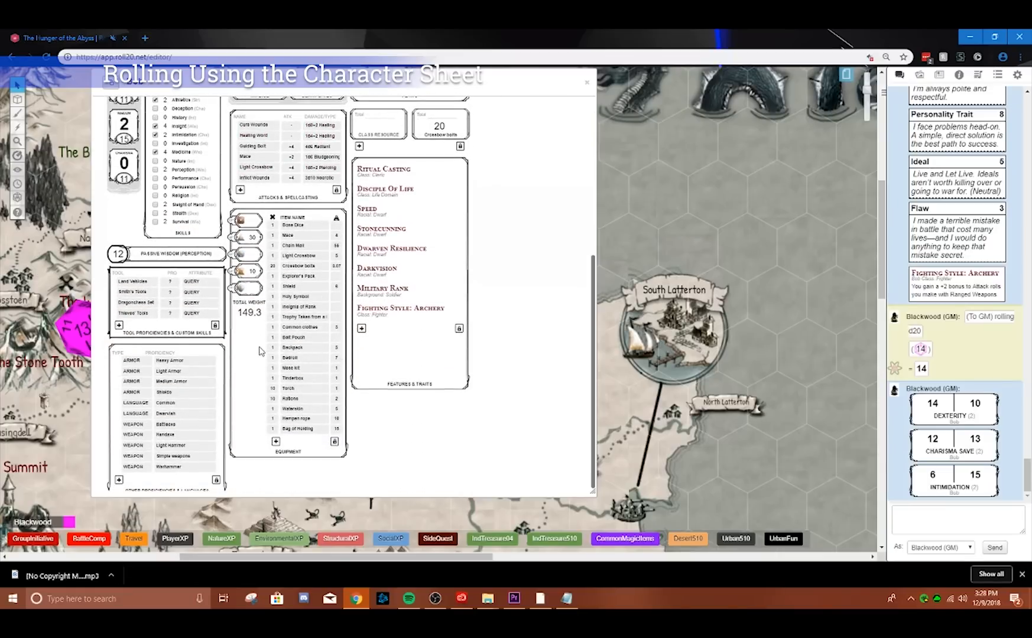
{"action": "scroll", "coordinate": [259, 350], "scroll_direction": "up", "scroll_amount": 2}
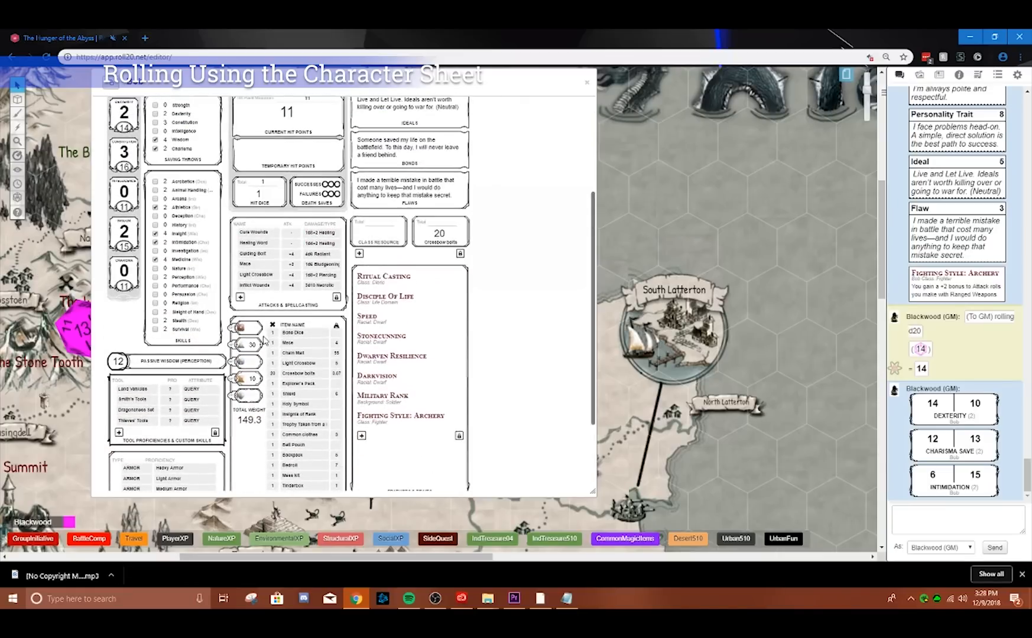
{"action": "left_click", "coordinate": [245, 266]}
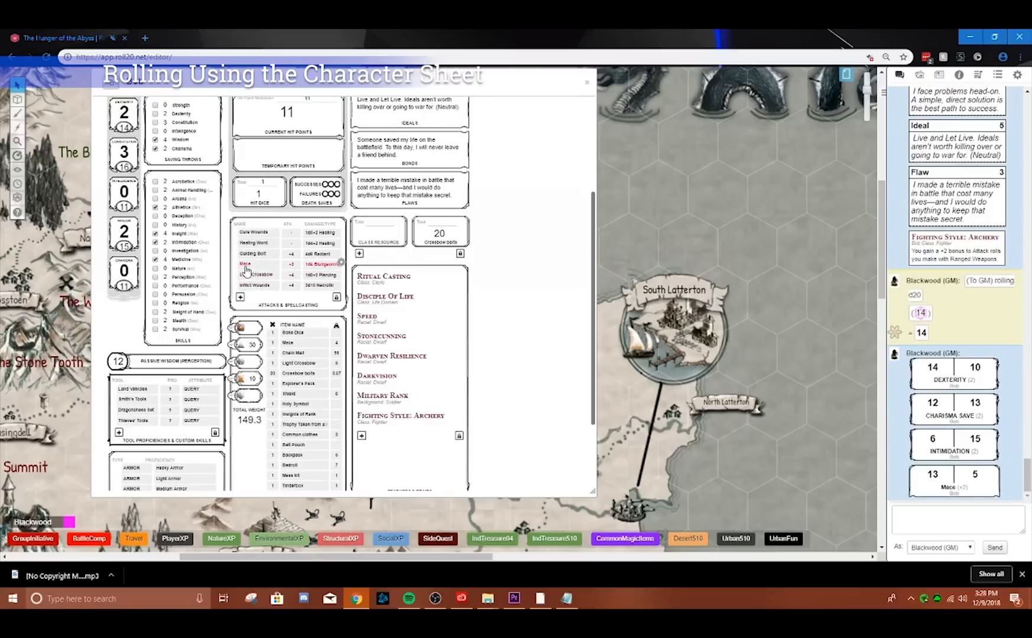
{"action": "left_click", "coordinate": [949, 488]}
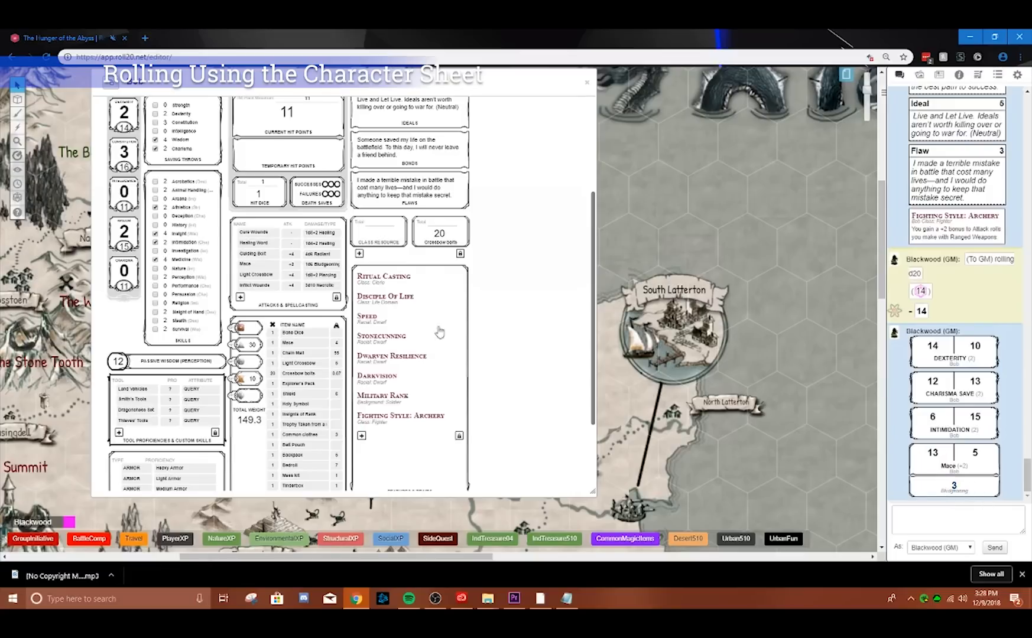
- Roll Bob's Inflict Wounds attack, roll its damage cast at Level 1, and check the result in the chat
{"action": "left_click", "coordinate": [248, 290]}
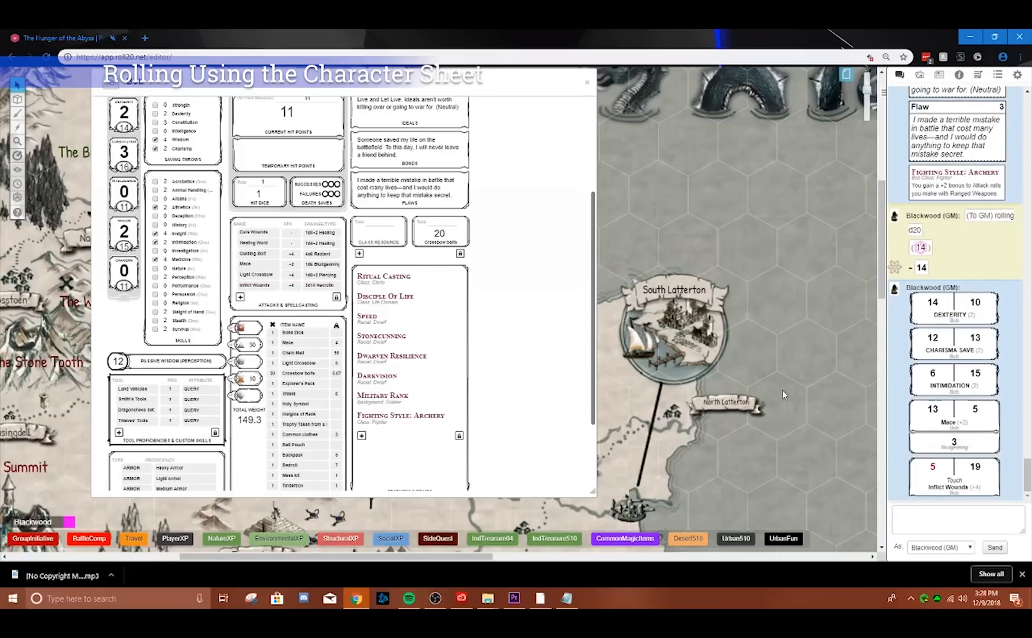
{"action": "left_click", "coordinate": [941, 489]}
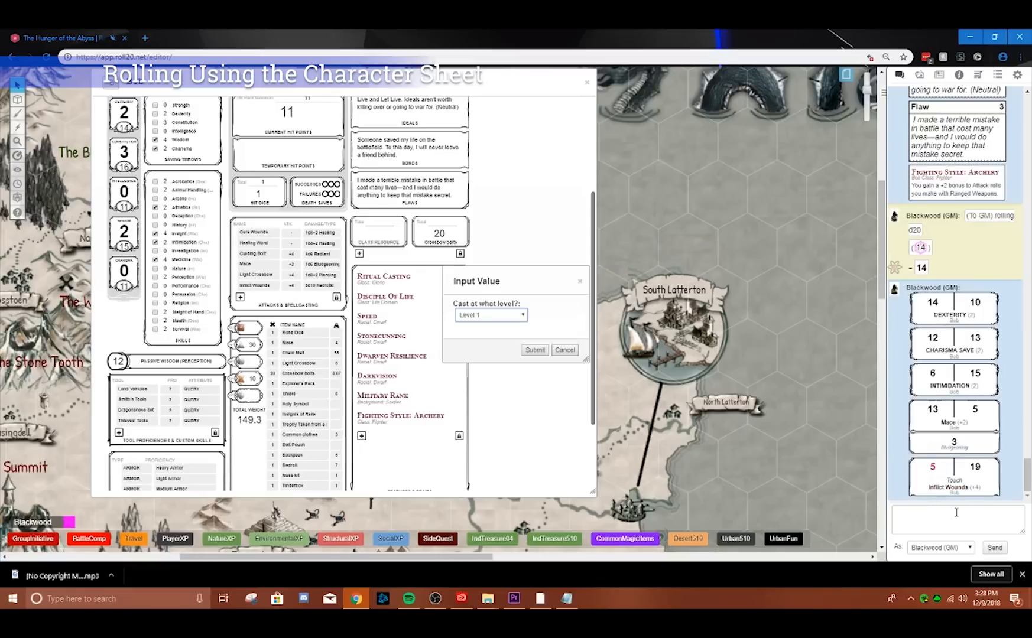
{"action": "left_click", "coordinate": [535, 350]}
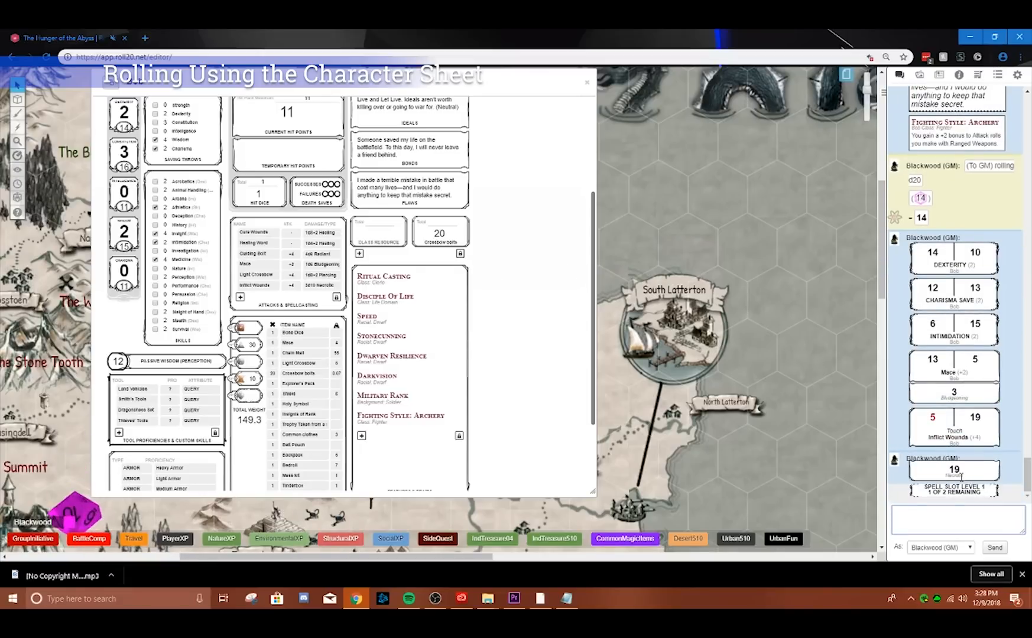
{"action": "mouse_move", "coordinate": [958, 476]}
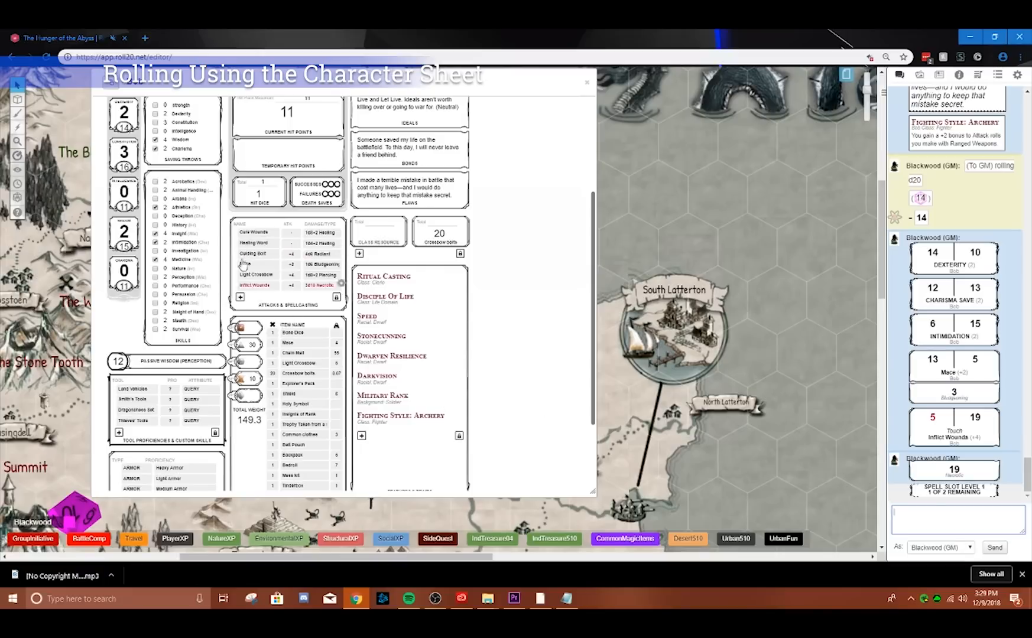
- Look over the attacks, equipment, features and proficiencies on Bob's sheet and put the sheet away
{"action": "scroll", "coordinate": [245, 292], "scroll_direction": "down", "scroll_amount": 2}
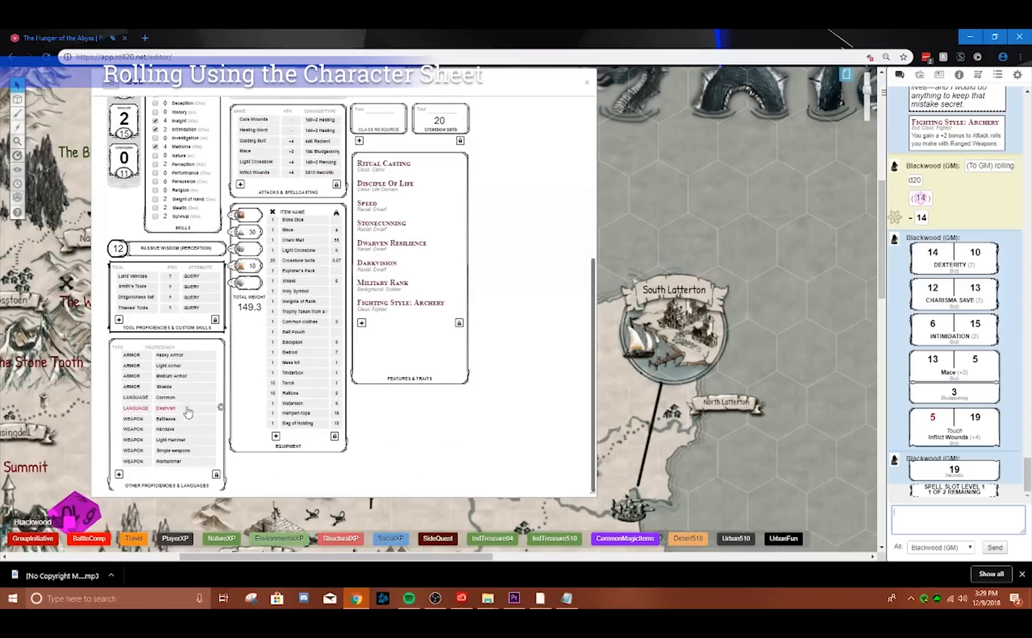
{"action": "scroll", "coordinate": [192, 393], "scroll_direction": "up", "scroll_amount": 1}
{"action": "scroll", "coordinate": [194, 387], "scroll_direction": "up", "scroll_amount": 4}
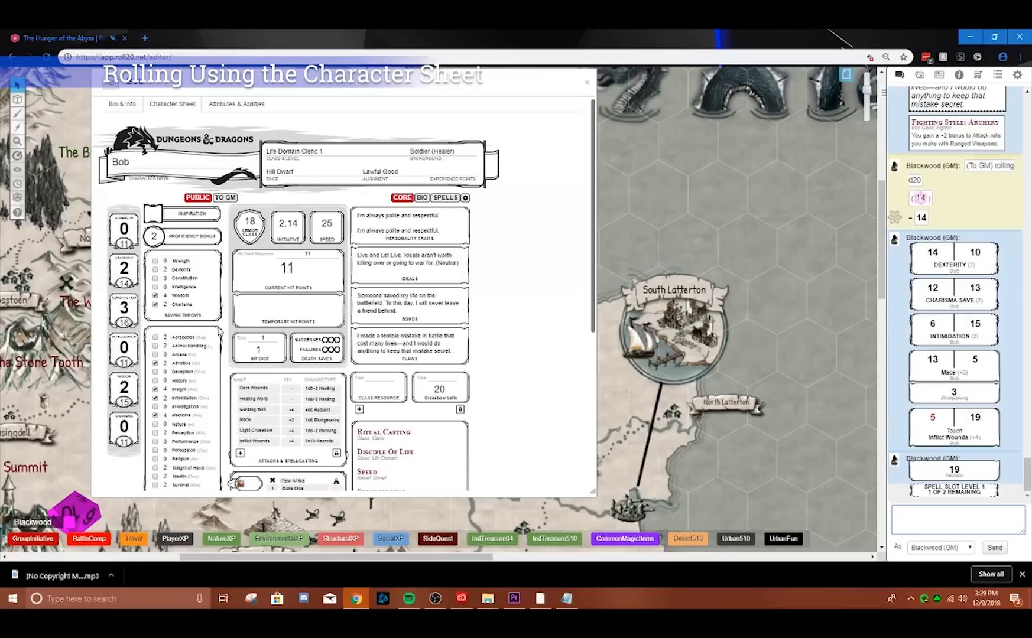
{"action": "double_click", "coordinate": [454, 93]}
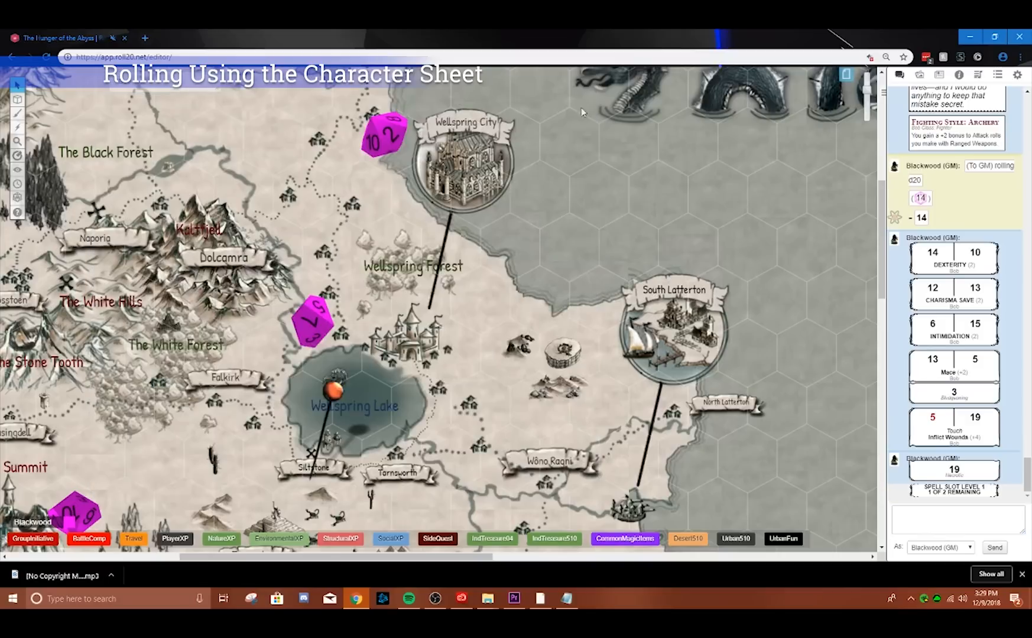
- Move the player ribbon from the Middle Onyxoth page to Desert Plains and open the Desert Plains map
{"action": "left_click", "coordinate": [847, 74]}
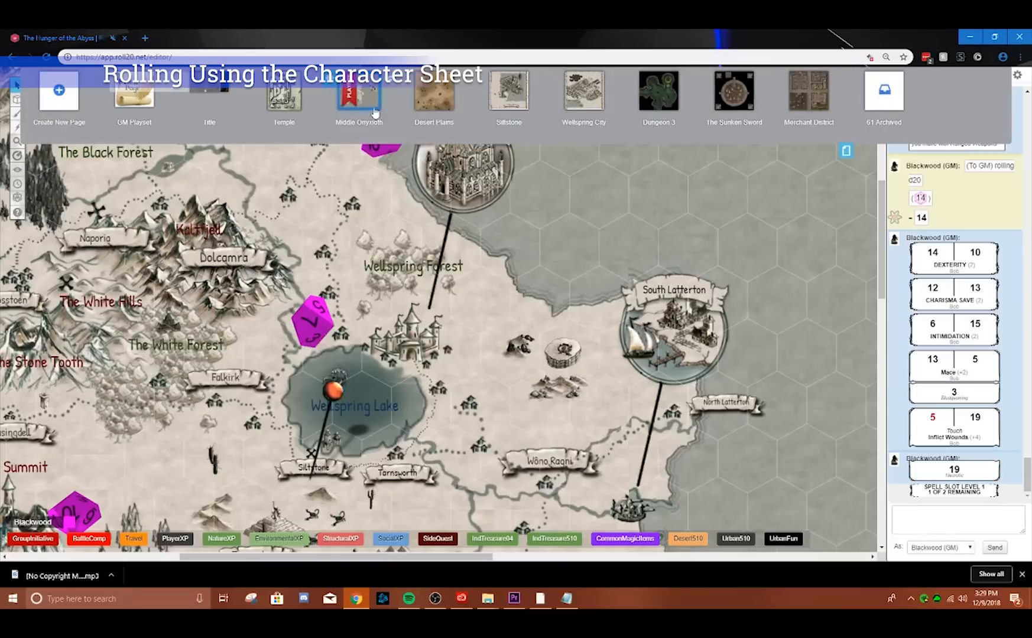
{"action": "left_click_drag", "start_coordinate": [350, 97], "coordinate": [431, 102]}
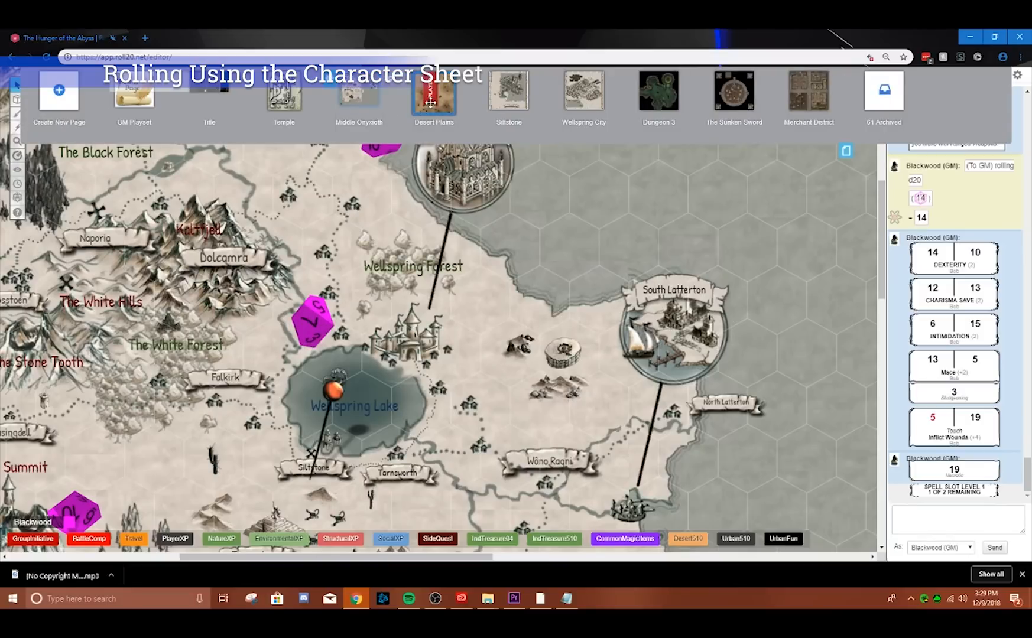
{"action": "left_click", "coordinate": [430, 102]}
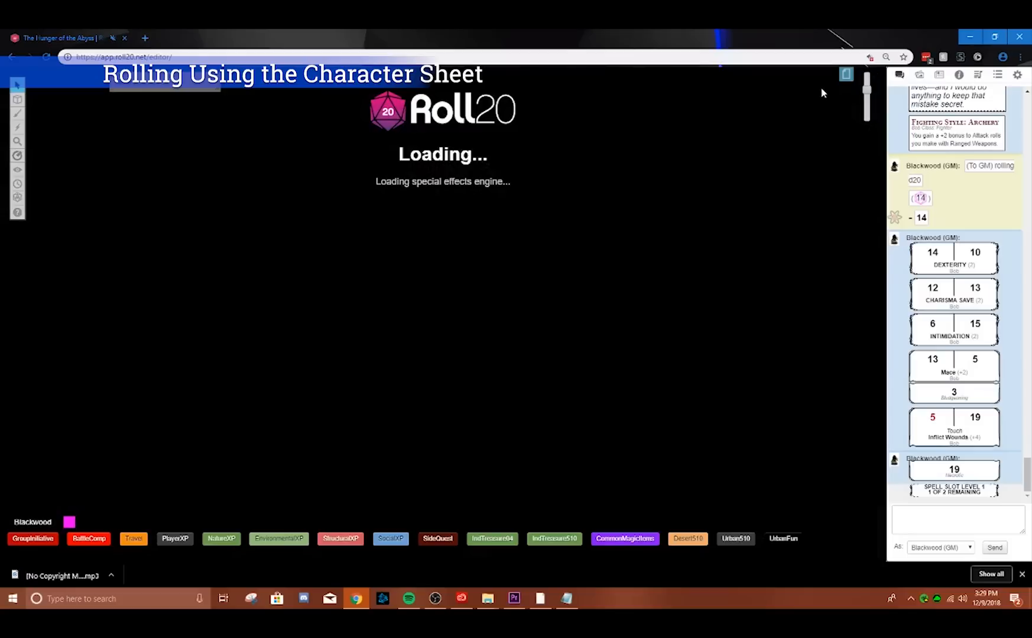
{"action": "left_click", "coordinate": [845, 78]}
{"action": "left_click", "coordinate": [431, 94]}
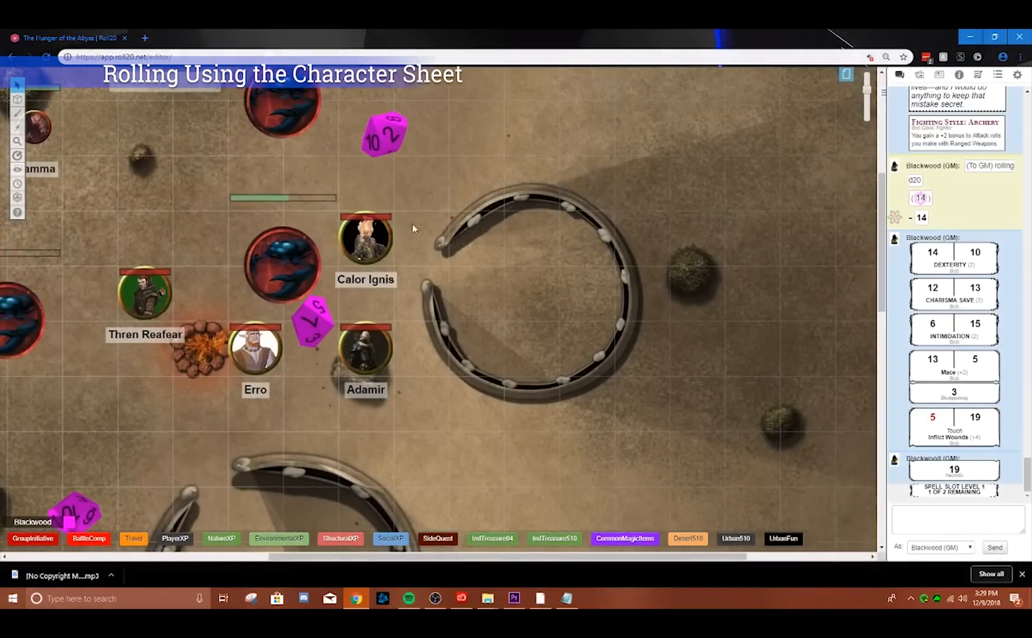
- Look over the Desert Plains battle map, its grid and the character and scorpion tokens on it
{"action": "scroll", "coordinate": [421, 468], "scroll_direction": "up", "scroll_amount": 2}
{"action": "left_click_drag", "start_coordinate": [444, 557], "coordinate": [286, 553]}
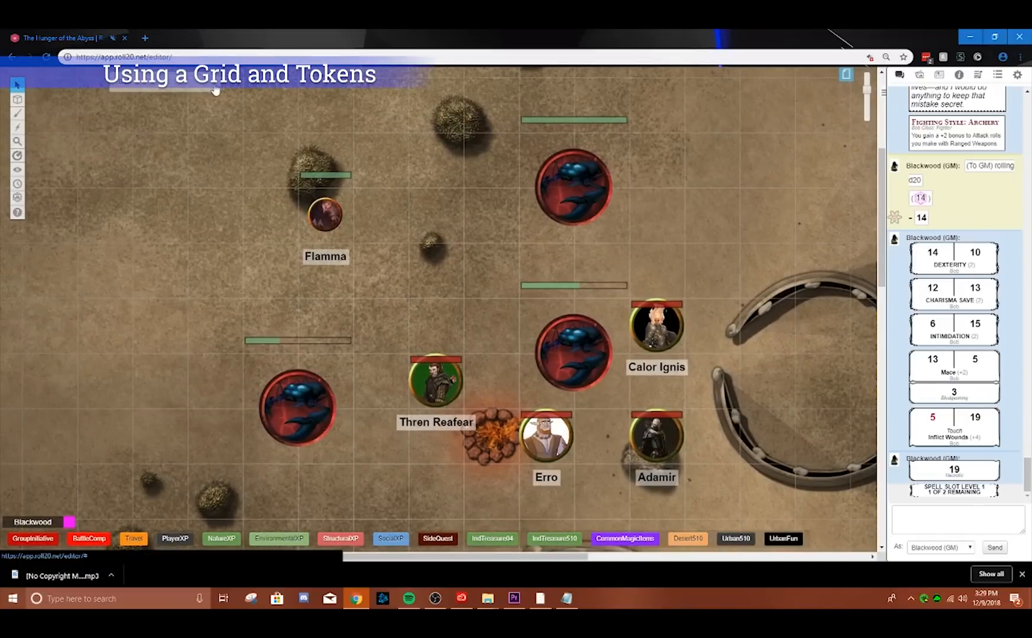
{"action": "scroll", "coordinate": [329, 238], "scroll_direction": "down", "scroll_amount": 1}
{"action": "scroll", "coordinate": [330, 237], "scroll_direction": "down", "scroll_amount": 2}
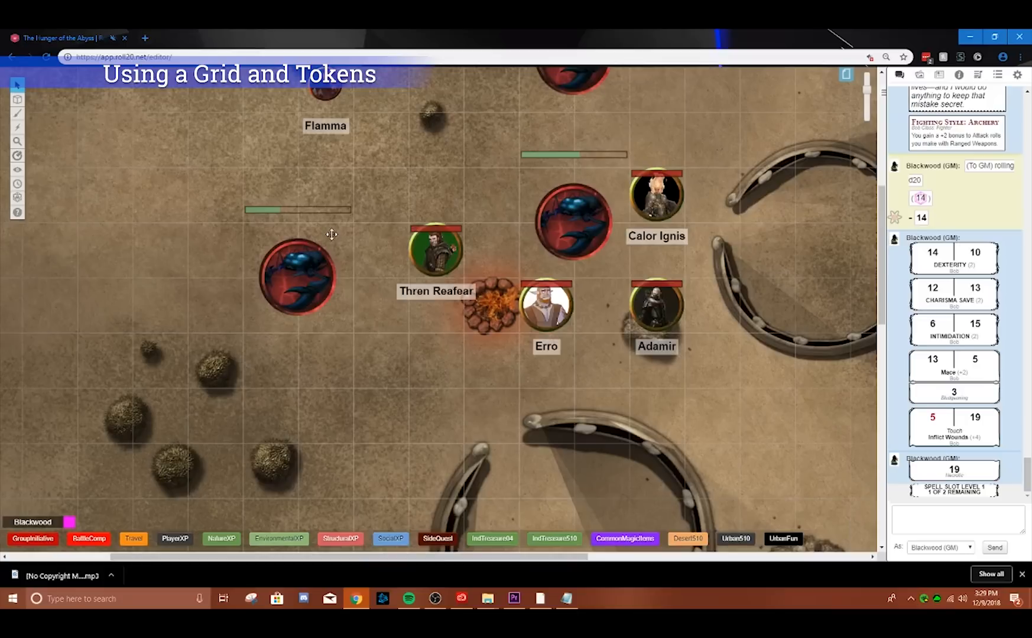
{"action": "scroll", "coordinate": [329, 236], "scroll_direction": "up", "scroll_amount": 3}
{"action": "scroll", "coordinate": [300, 239], "scroll_direction": "down", "scroll_amount": 2}
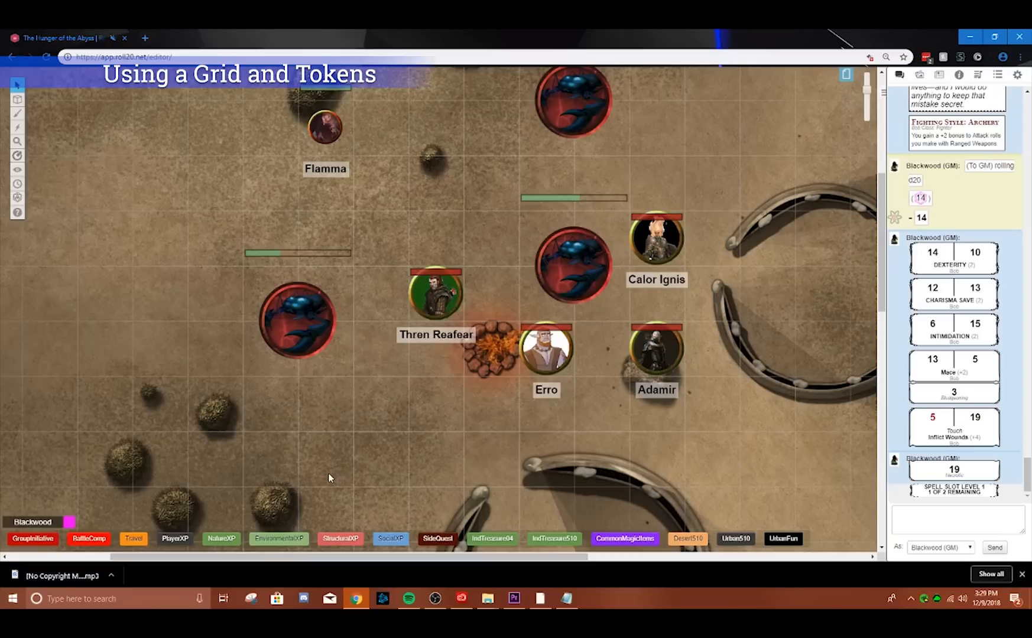
{"action": "scroll", "coordinate": [318, 469], "scroll_direction": "up", "scroll_amount": 2}
{"action": "scroll", "coordinate": [321, 469], "scroll_direction": "down", "scroll_amount": 1}
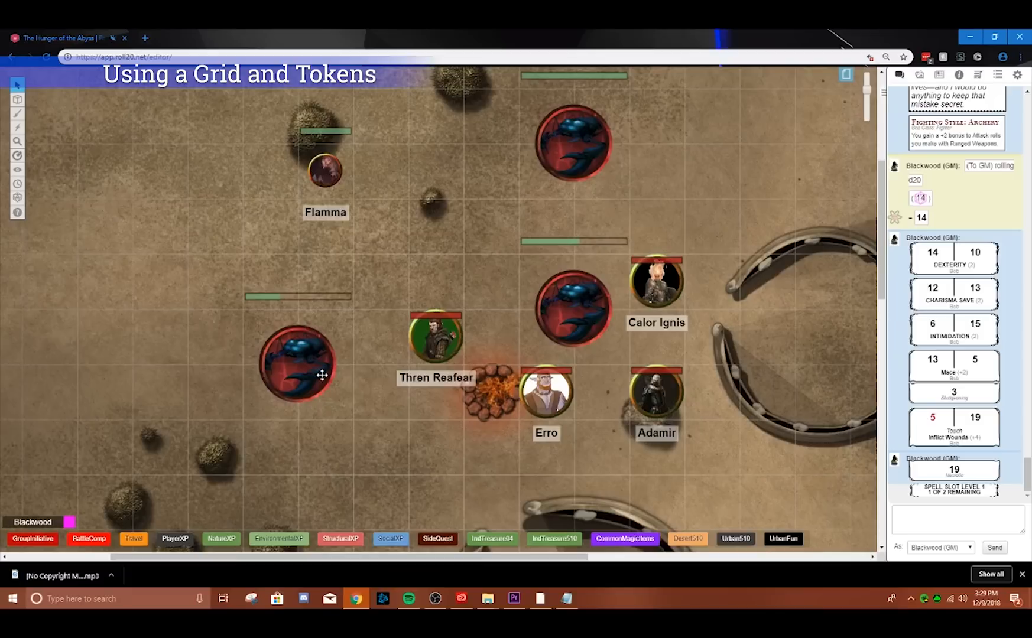
- Select the Thren Reafear and Erro tokens in turn to view their bubbles, and examine the tokens on the grid
{"action": "left_click", "coordinate": [441, 336]}
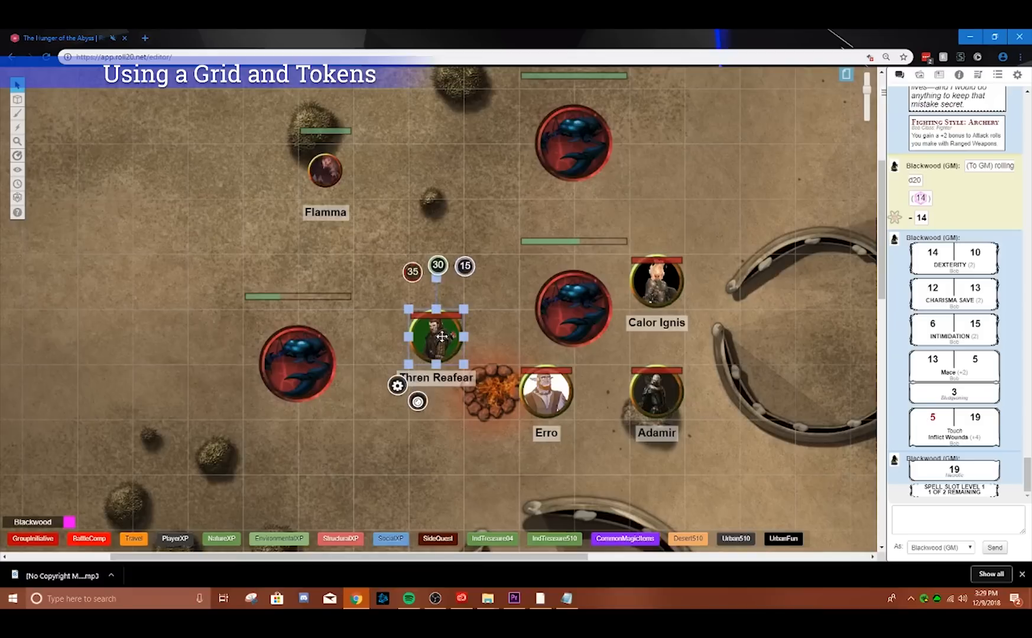
{"action": "left_click", "coordinate": [500, 342]}
{"action": "left_click", "coordinate": [546, 391]}
{"action": "left_click", "coordinate": [689, 302]}
{"action": "scroll", "coordinate": [664, 322], "scroll_direction": "down", "scroll_amount": 2}
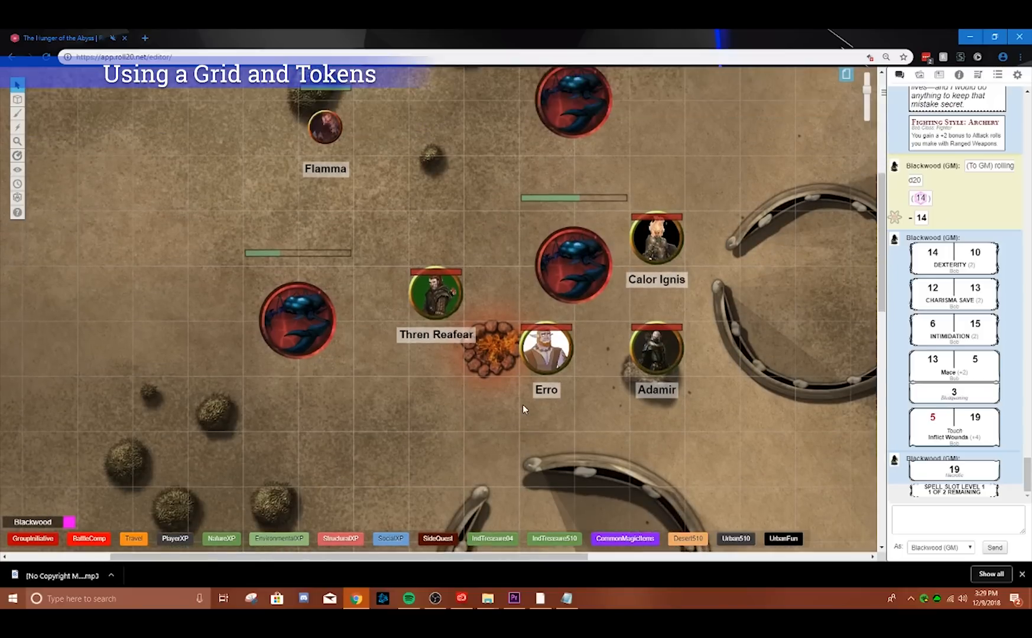
{"action": "scroll", "coordinate": [354, 401], "scroll_direction": "up", "scroll_amount": 4}
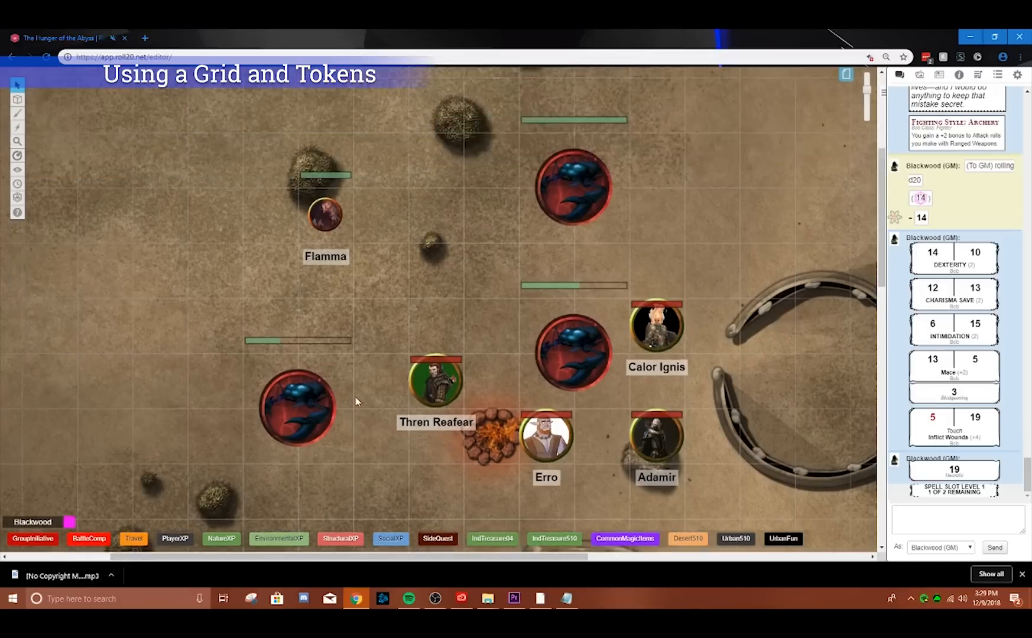
{"action": "scroll", "coordinate": [355, 402], "scroll_direction": "down", "scroll_amount": 2}
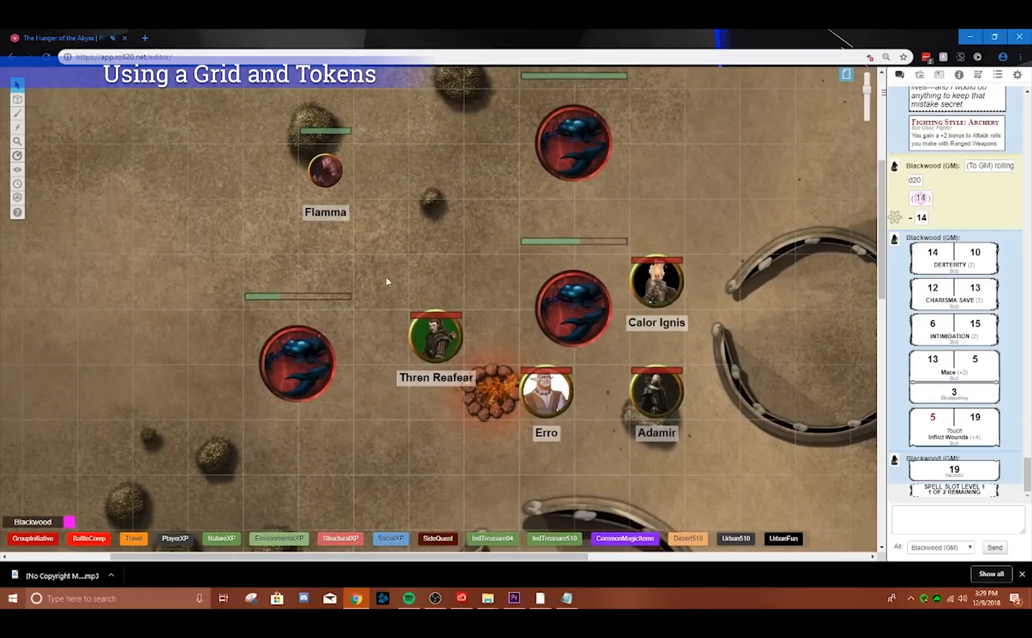
- Move Calor Ignis's token diagonally away from the group and roll group initiative for all the other tokens
{"action": "left_click_drag", "start_coordinate": [658, 268], "coordinate": [733, 195]}
{"action": "left_click", "coordinate": [799, 204]}
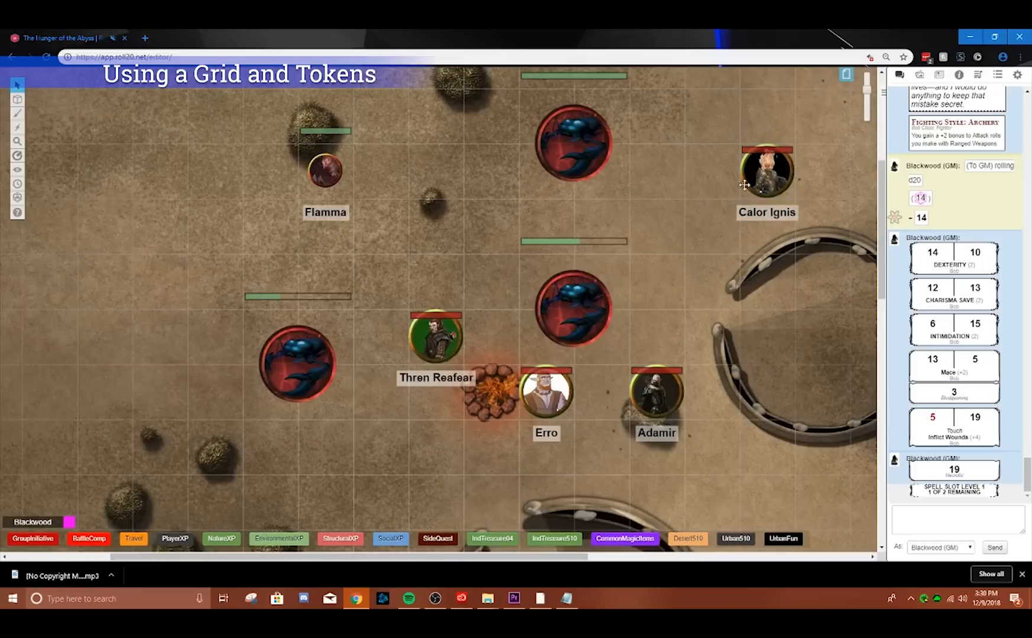
{"action": "left_click_drag", "start_coordinate": [185, 89], "coordinate": [709, 477]}
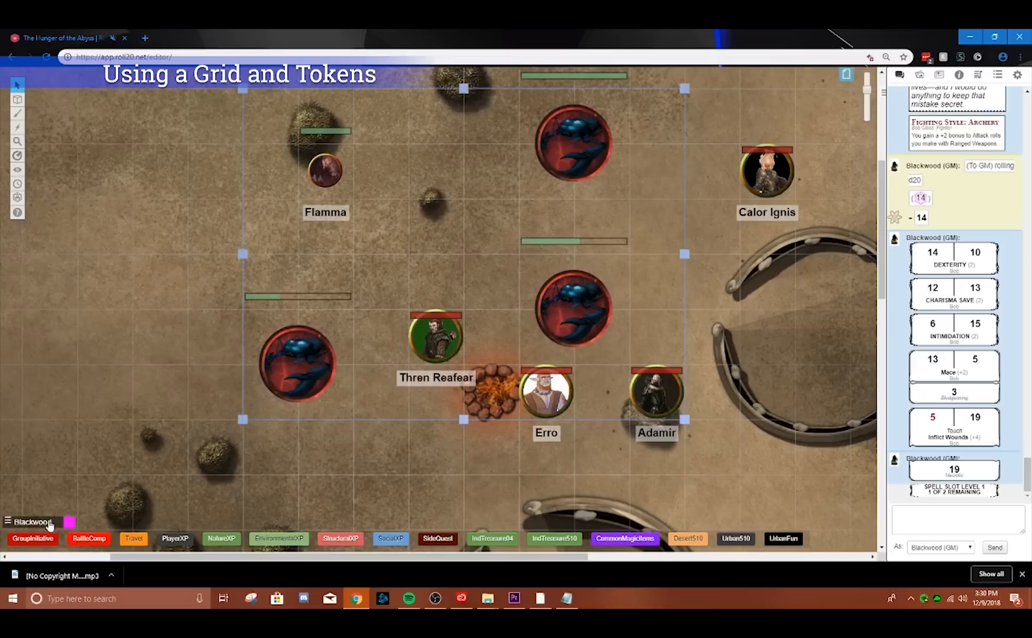
{"action": "left_click", "coordinate": [34, 538]}
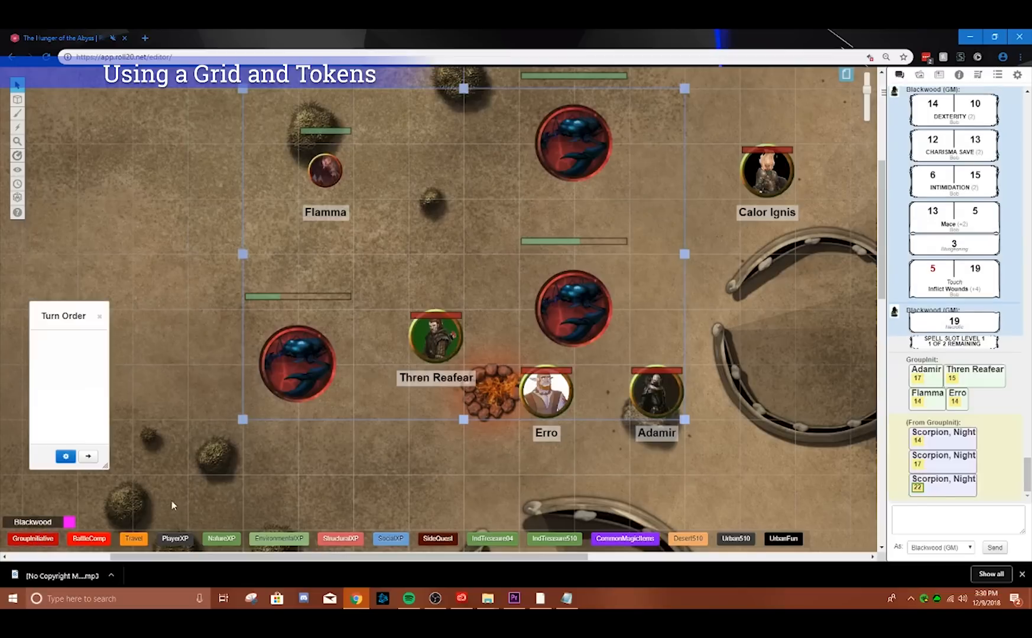
- Reposition the Turn Order window on the map and enlarge it to fit all of its entries
{"action": "left_click_drag", "start_coordinate": [77, 306], "coordinate": [162, 143]}
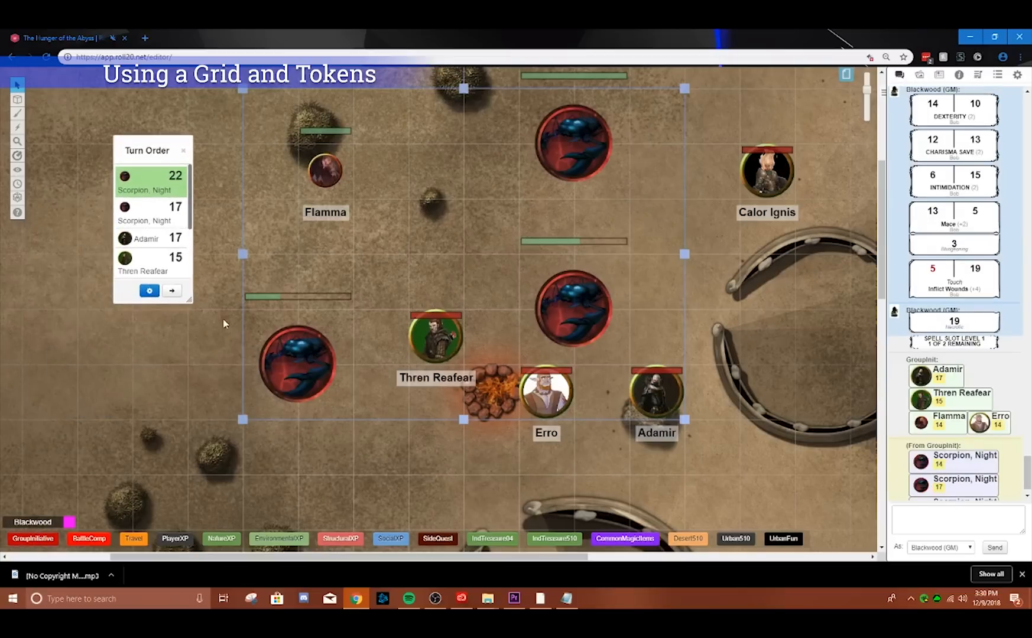
{"action": "left_click_drag", "start_coordinate": [188, 298], "coordinate": [240, 404]}
- Open Calor Ignis's character sheet from his token, place it clear of the token and look over the sheet
{"action": "left_click", "coordinate": [776, 177]}
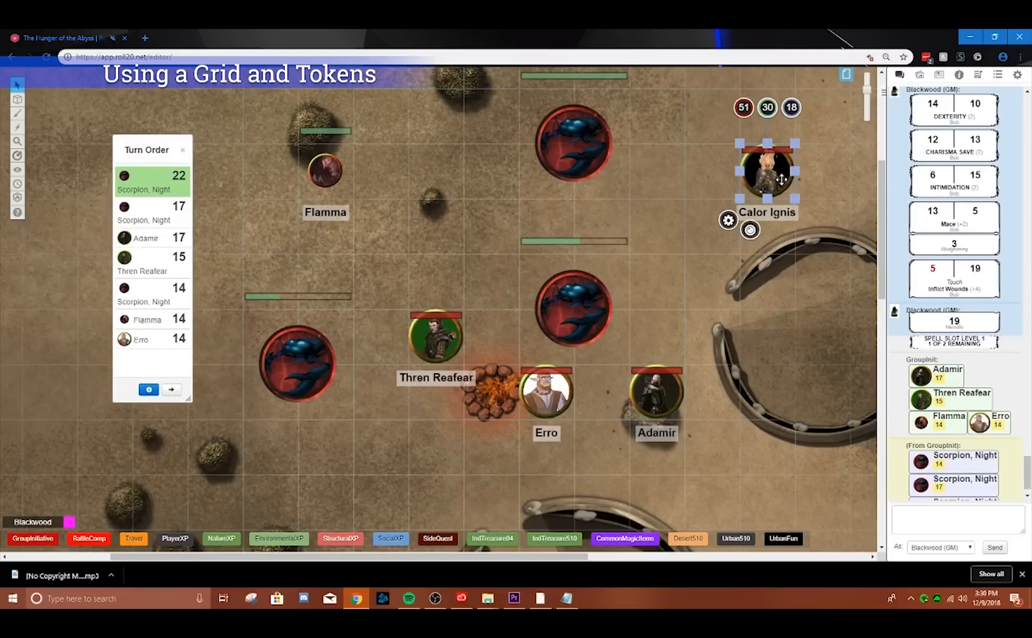
{"action": "left_click", "coordinate": [697, 236]}
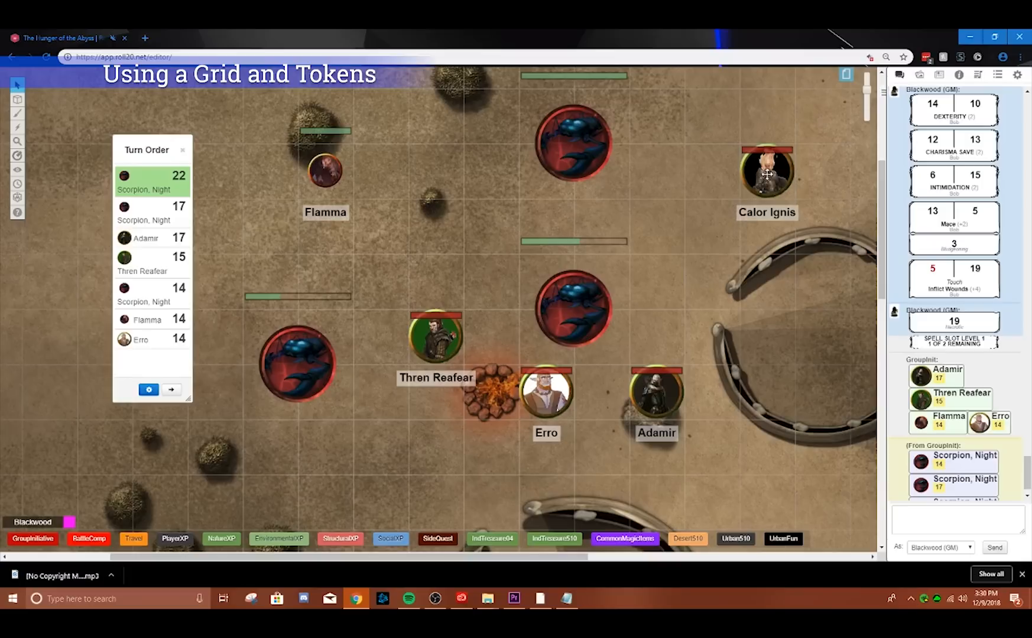
{"action": "left_click", "coordinate": [766, 174]}
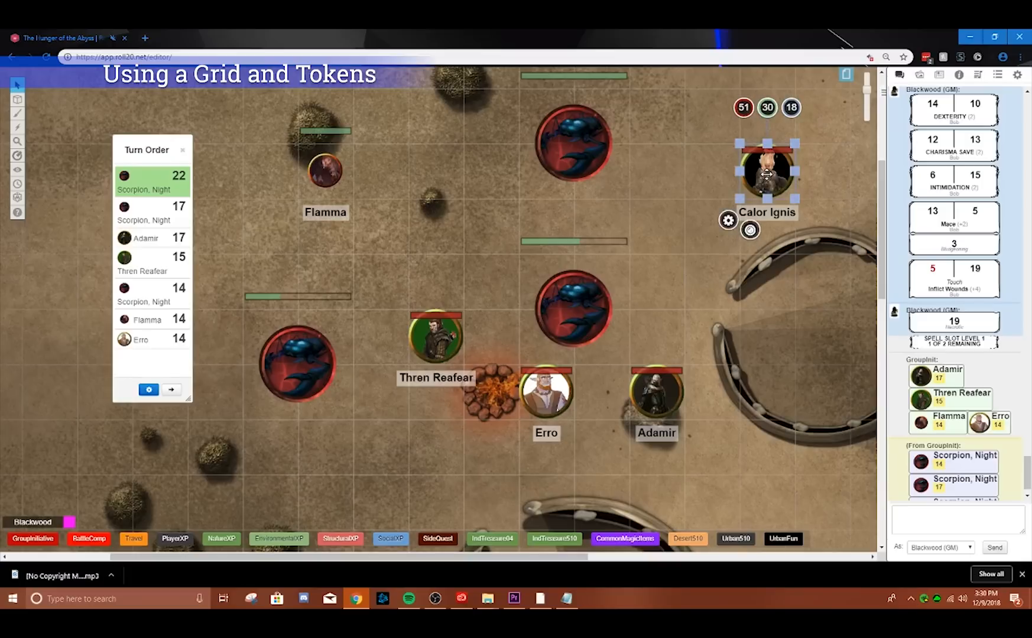
{"action": "left_click", "coordinate": [724, 192]}
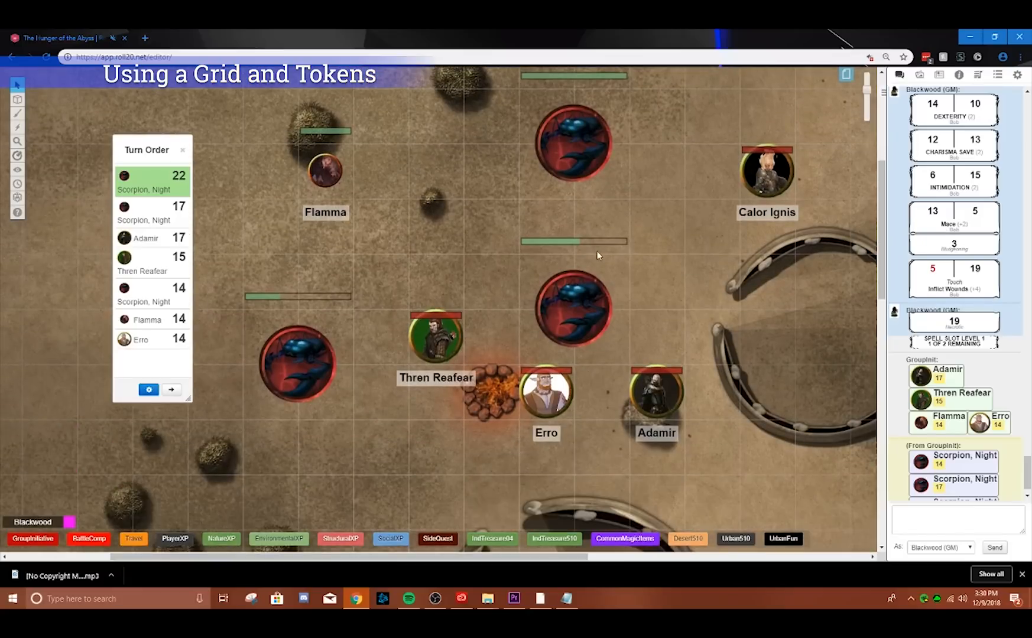
{"action": "left_click", "coordinate": [765, 186]}
{"action": "left_click", "coordinate": [779, 168]}
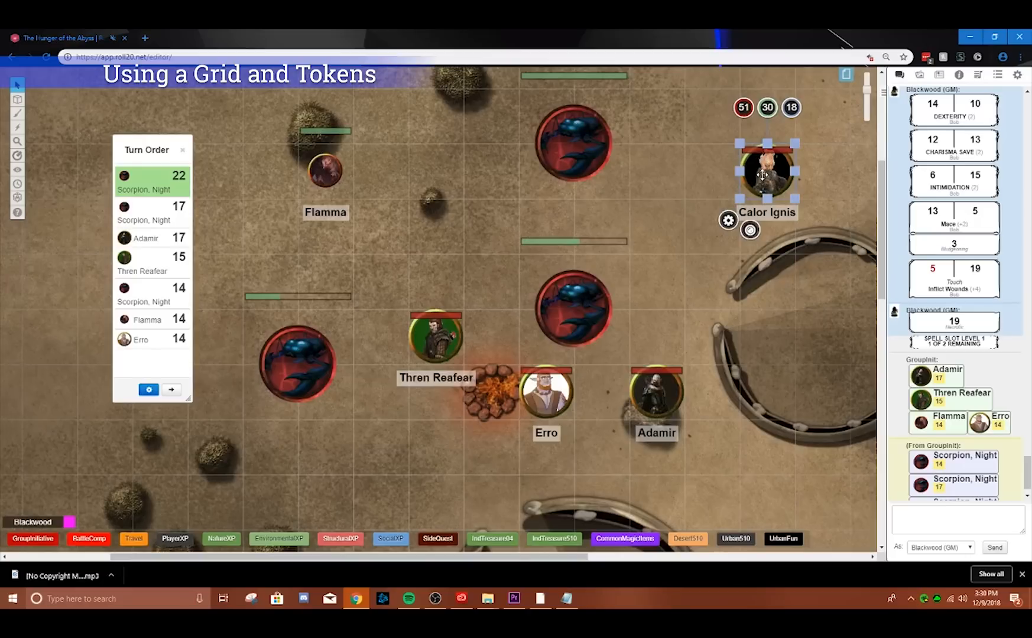
{"action": "double_click", "coordinate": [762, 175]}
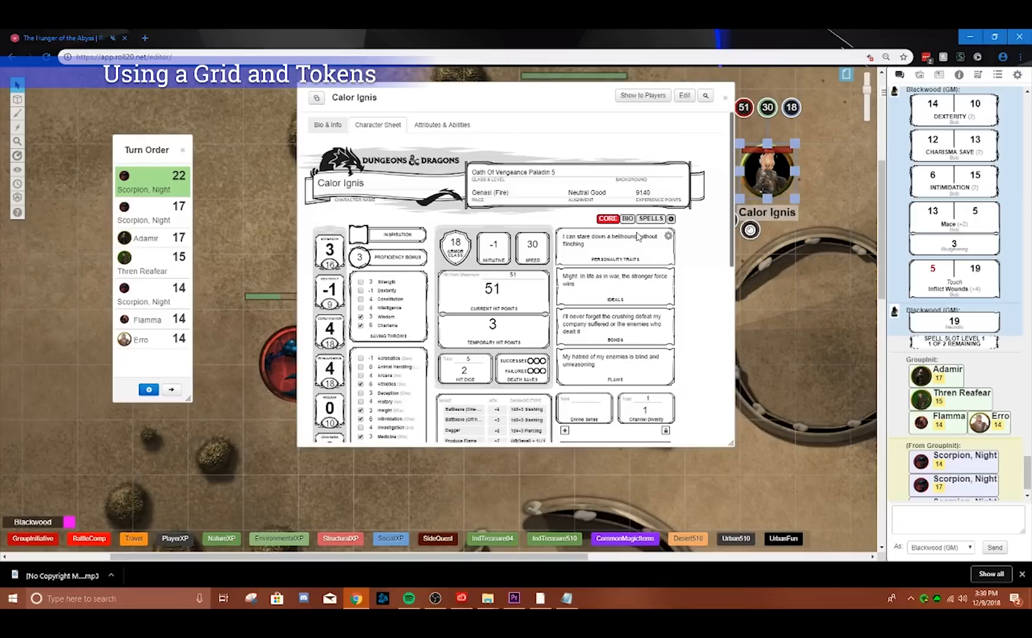
{"action": "left_click_drag", "start_coordinate": [489, 111], "coordinate": [456, 120]}
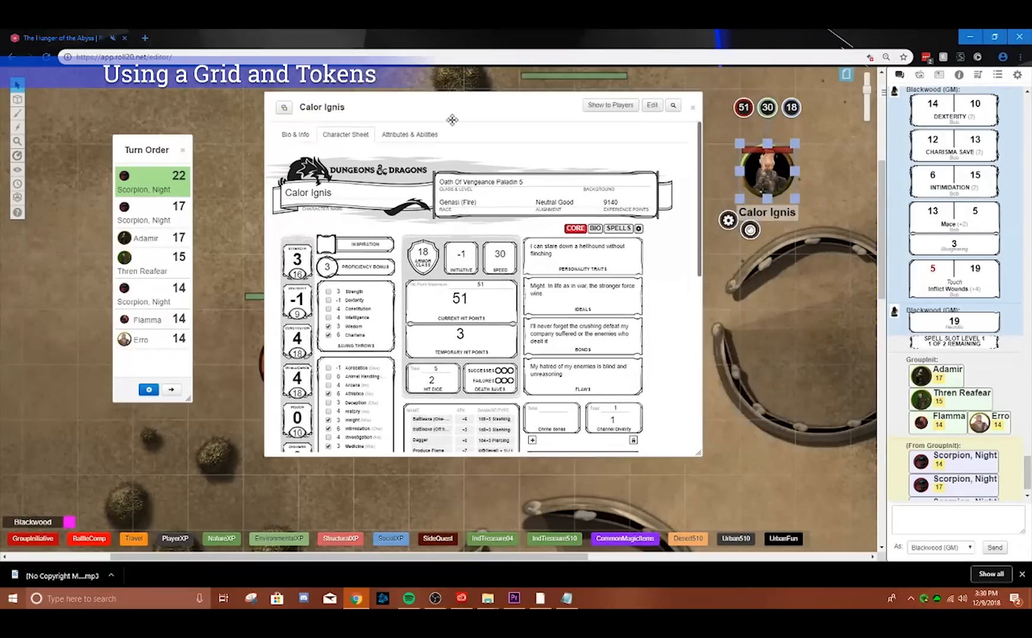
{"action": "scroll", "coordinate": [498, 313], "scroll_direction": "down", "scroll_amount": 3}
{"action": "scroll", "coordinate": [498, 312], "scroll_direction": "up", "scroll_amount": 3}
- Roll initiative from Calor Ignis's sheet with his token selected to add him to the turn order
{"action": "left_click", "coordinate": [708, 290]}
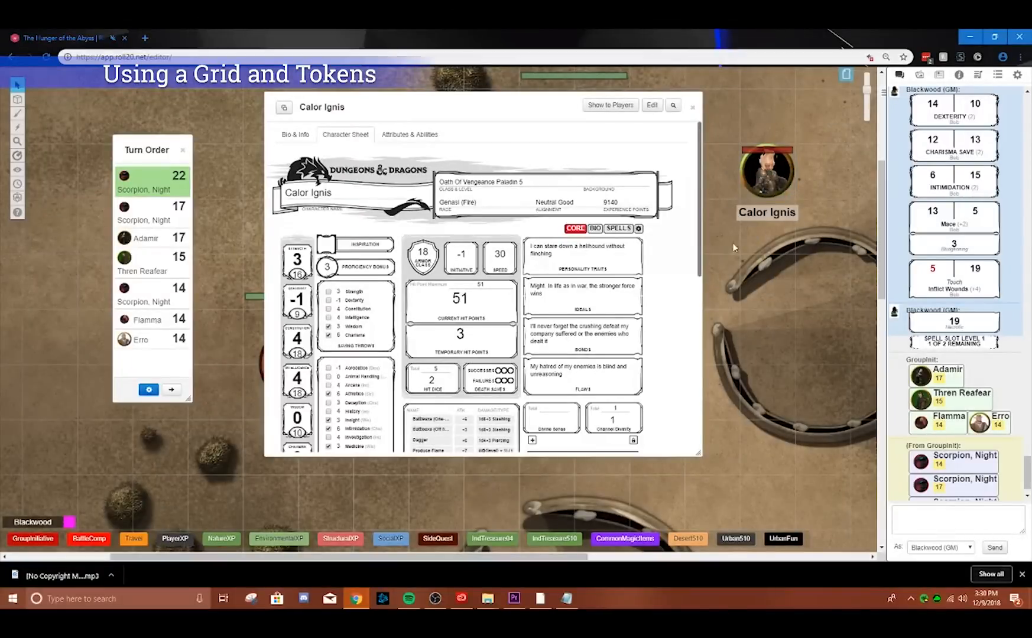
{"action": "left_click", "coordinate": [774, 168]}
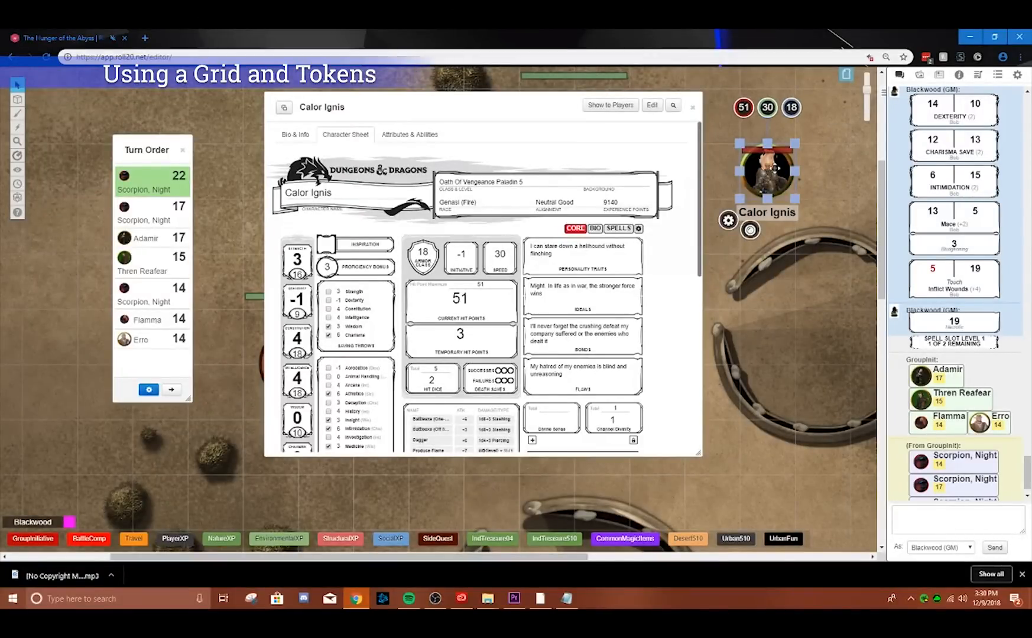
{"action": "left_click", "coordinate": [464, 277]}
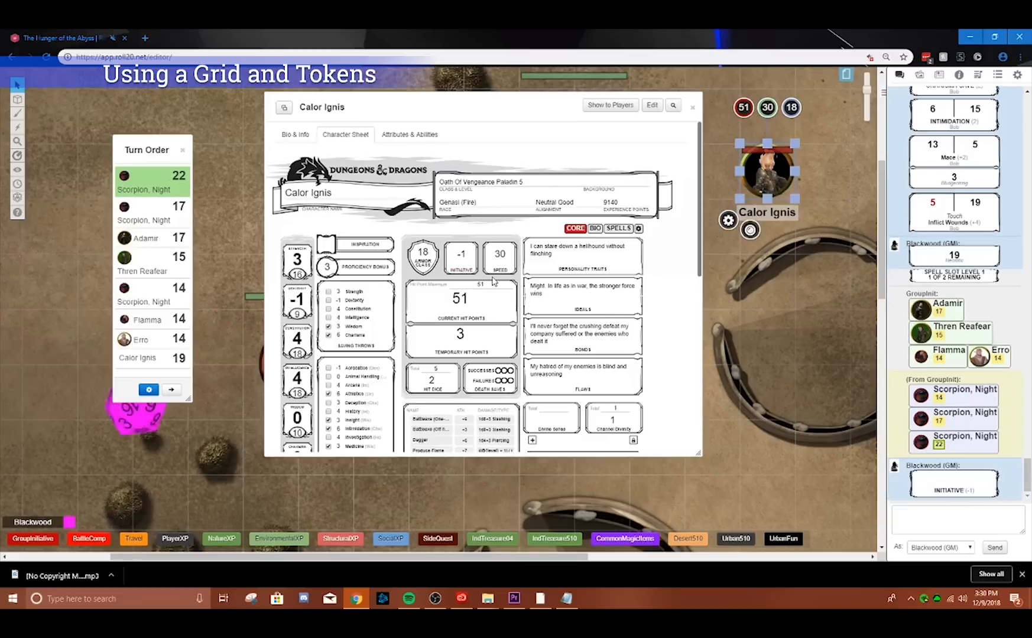
- Sort the turn order numerically in descending order
{"action": "scroll", "coordinate": [139, 355], "scroll_direction": "down", "scroll_amount": 1}
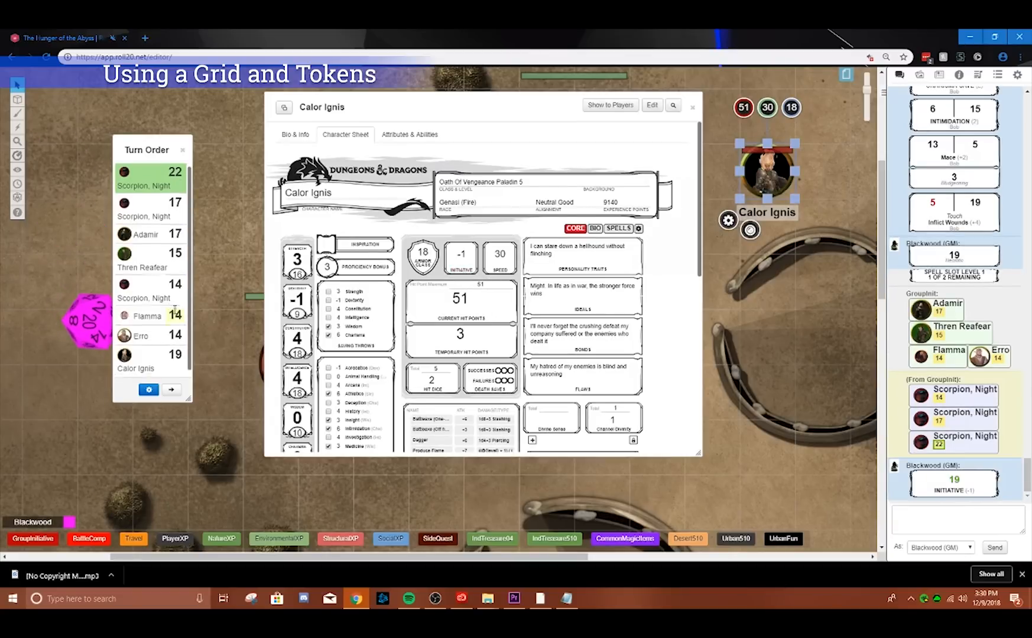
{"action": "left_click", "coordinate": [148, 389]}
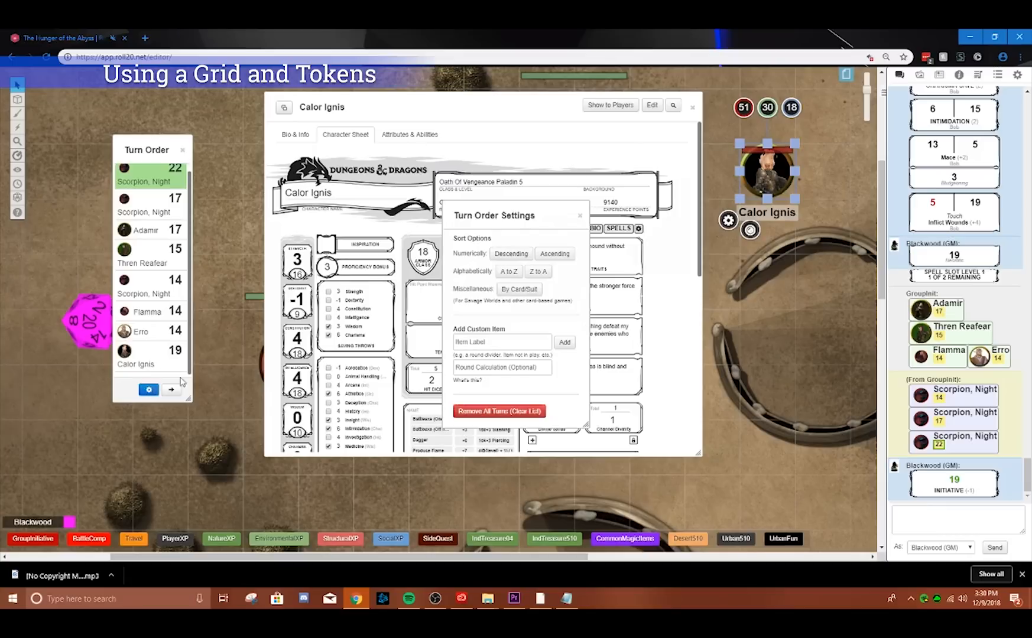
{"action": "left_click", "coordinate": [506, 256]}
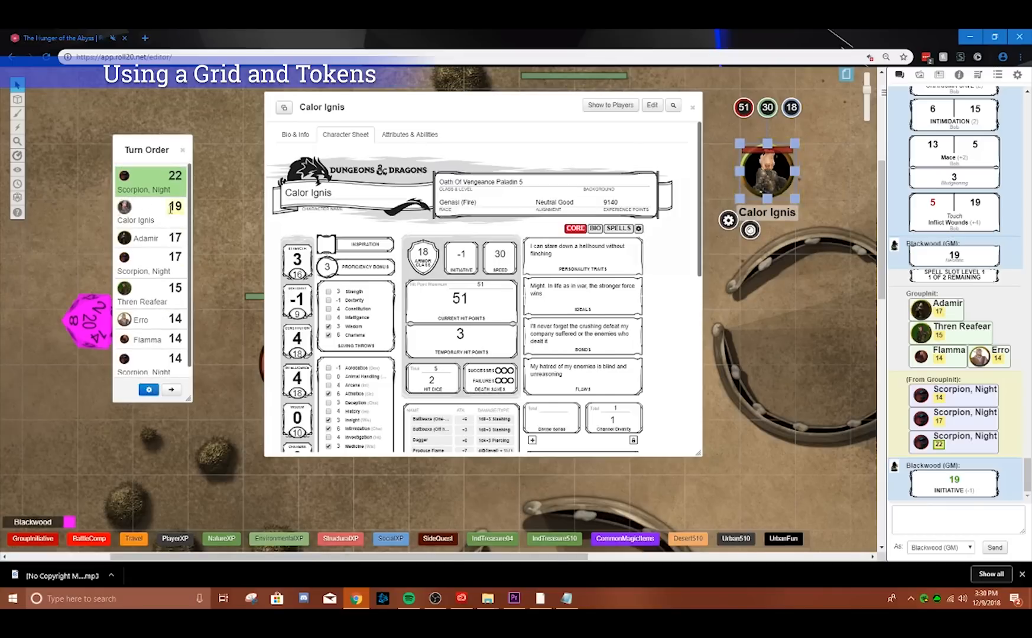
- Move the Turn Order window and Calor Ignis's sheet aside to uncover tokens on the map, keeping his token selected
{"action": "left_click_drag", "start_coordinate": [166, 149], "coordinate": [130, 98]}
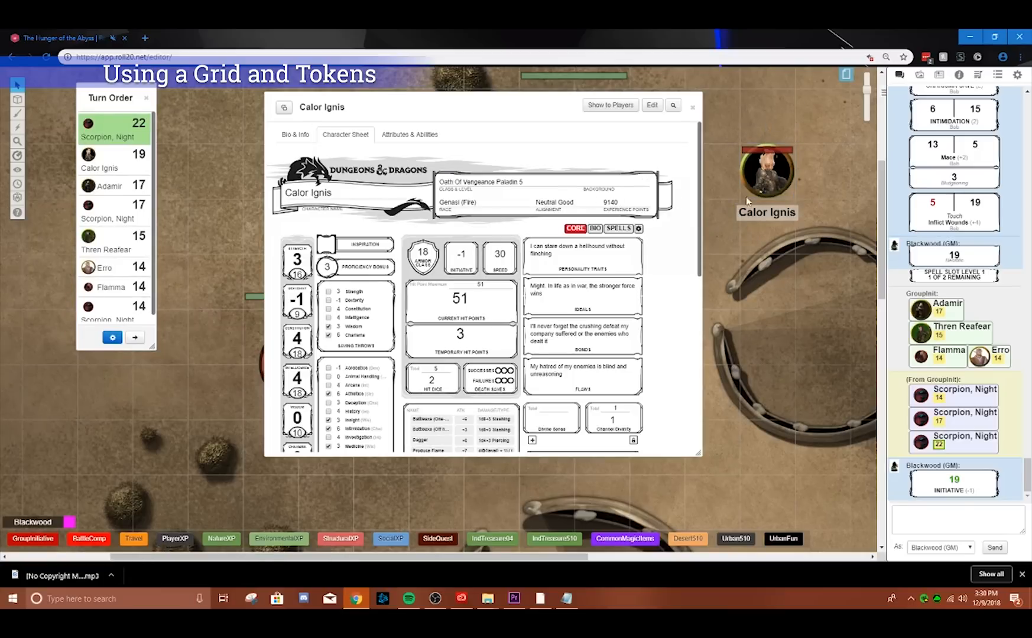
{"action": "left_click", "coordinate": [764, 182]}
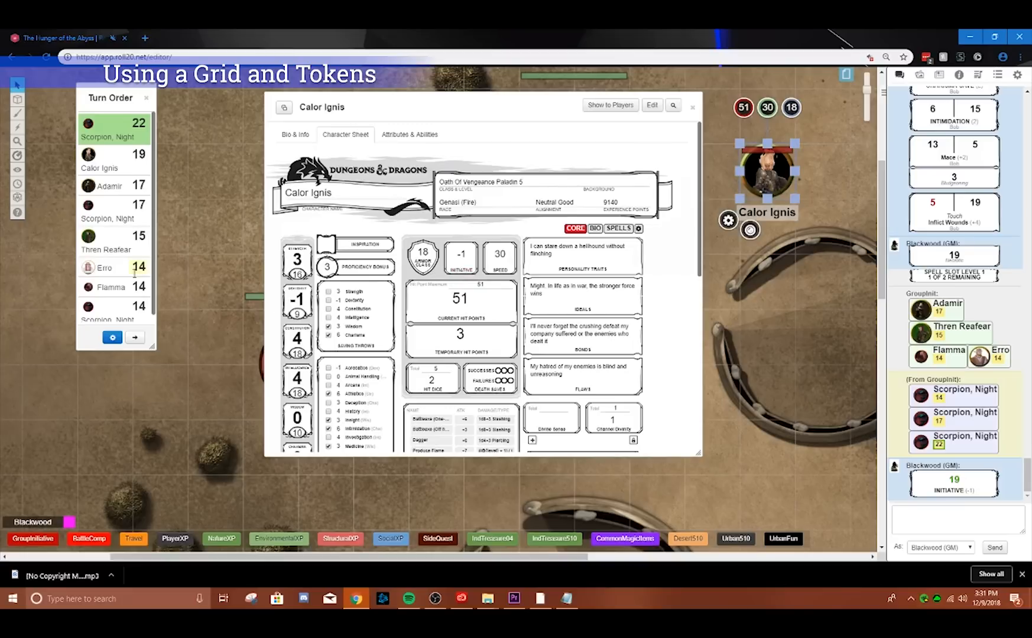
{"action": "left_click_drag", "start_coordinate": [366, 105], "coordinate": [275, 188]}
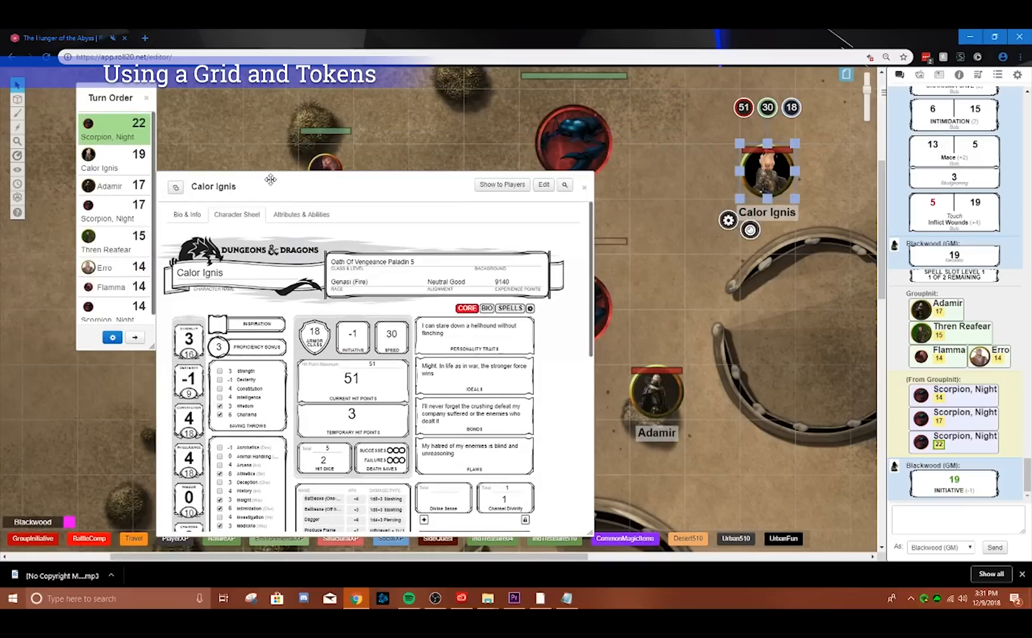
- Collapse Calor Ignis's character sheet to its title bar to uncover the map and deselect his token
{"action": "double_click", "coordinate": [273, 186]}
{"action": "left_click", "coordinate": [737, 171]}
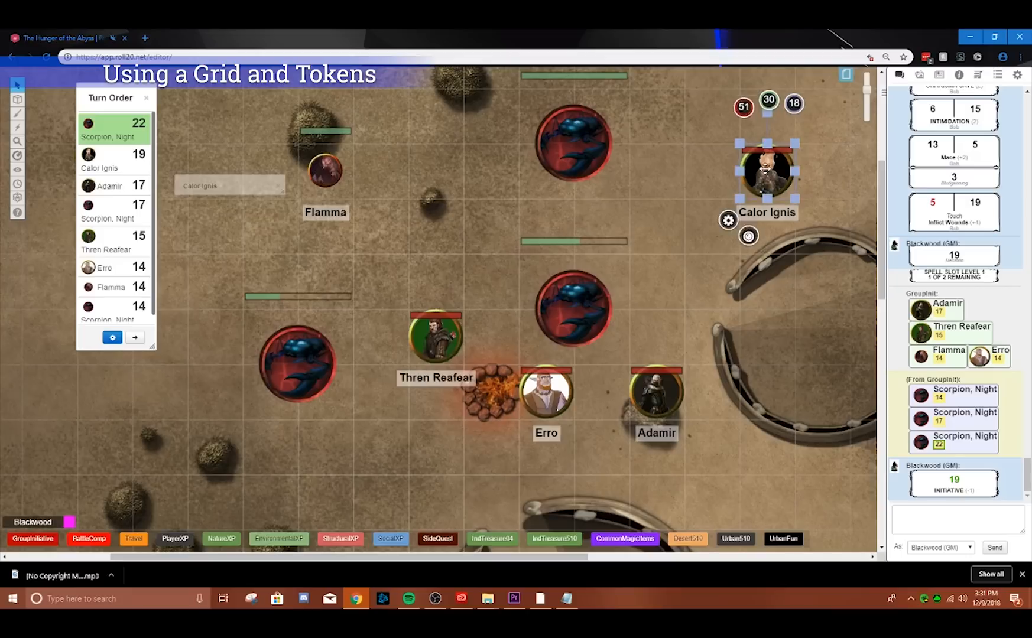
{"action": "left_click", "coordinate": [672, 307]}
{"action": "left_click", "coordinate": [746, 179]}
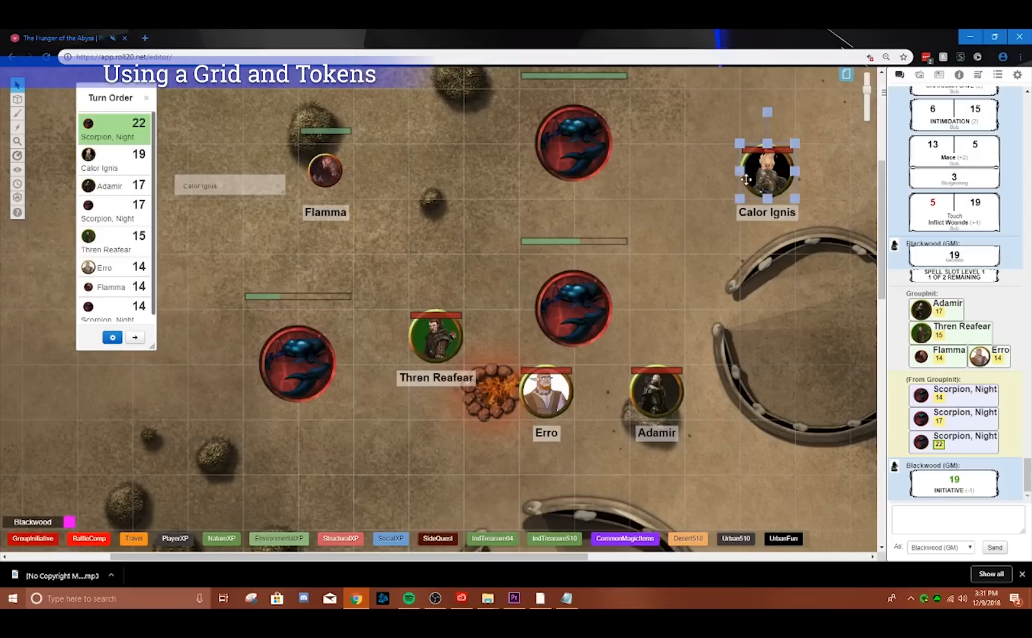
{"action": "left_click", "coordinate": [717, 267]}
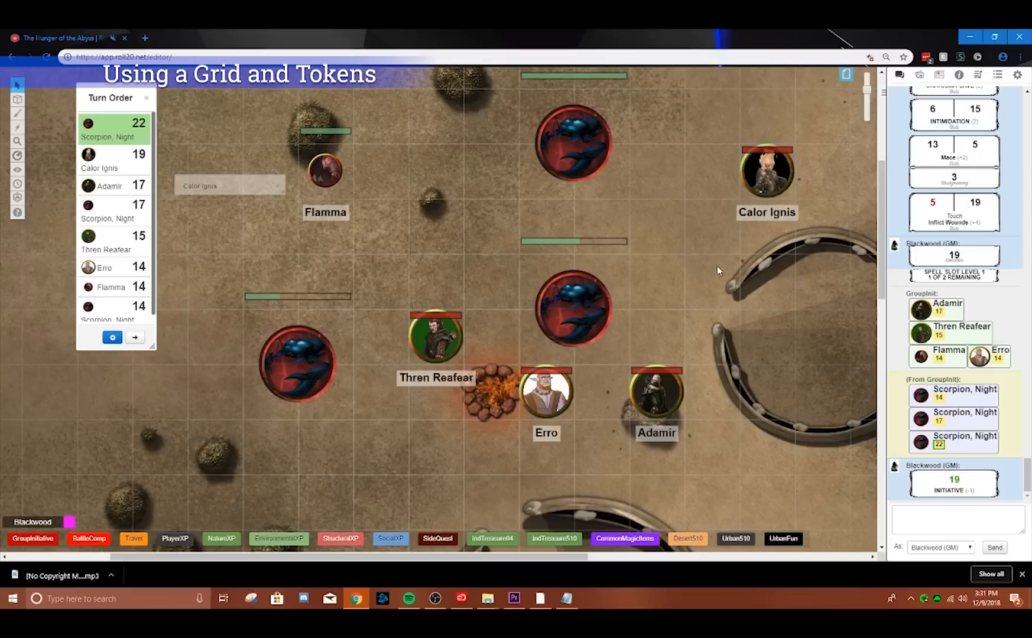
- Move Calor Ignis's token two squares west beside the northern scorpion, return it to its starting square and deselect it
{"action": "left_click", "coordinate": [774, 182]}
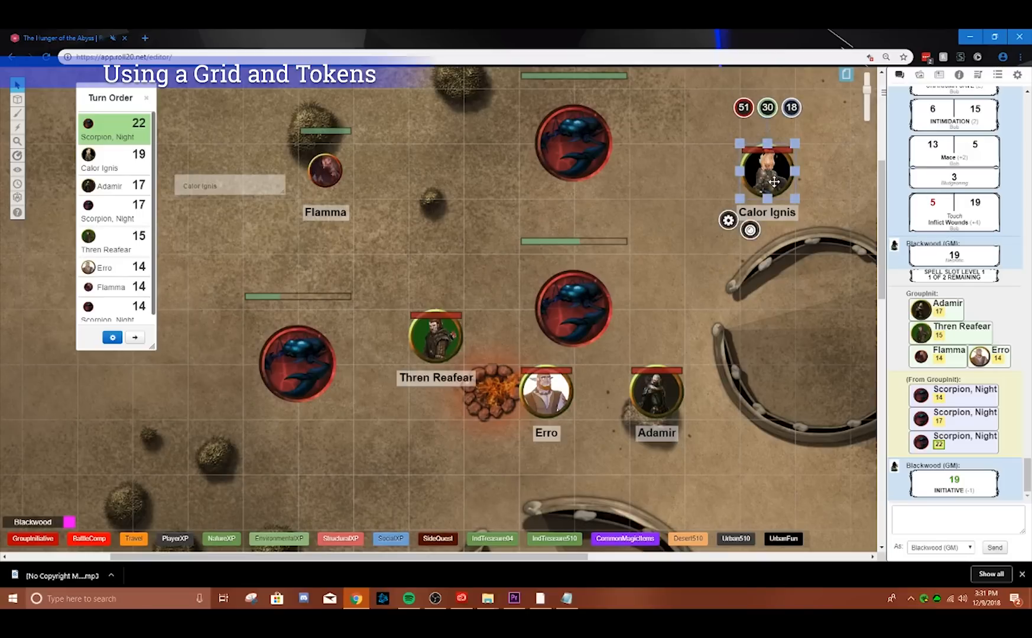
{"action": "left_click_drag", "start_coordinate": [773, 182], "coordinate": [663, 182]}
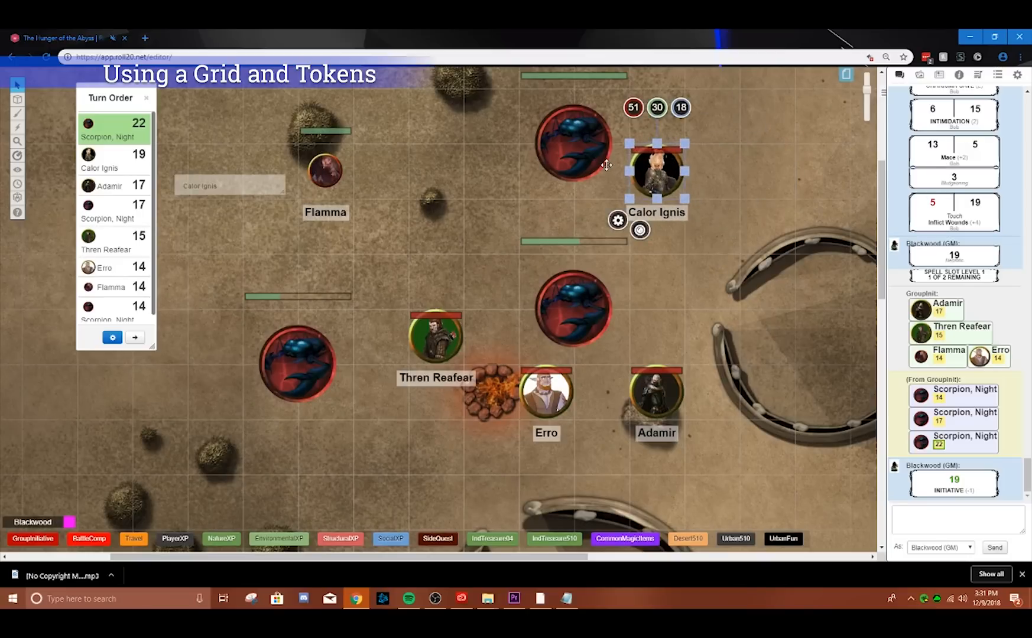
{"action": "left_click", "coordinate": [715, 200]}
{"action": "left_click_drag", "start_coordinate": [652, 176], "coordinate": [765, 177]}
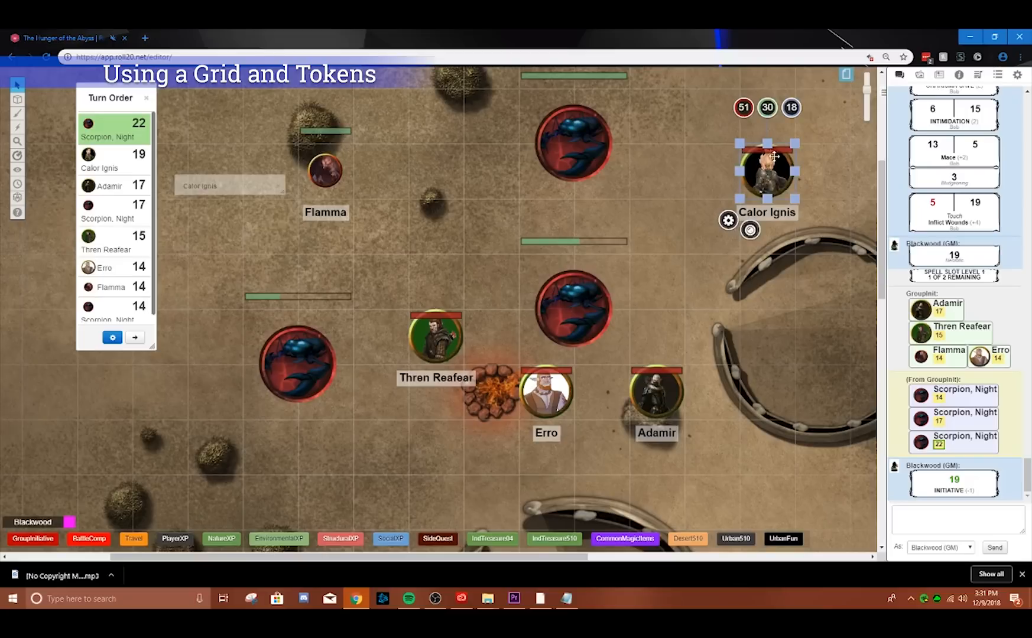
{"action": "left_click", "coordinate": [710, 215]}
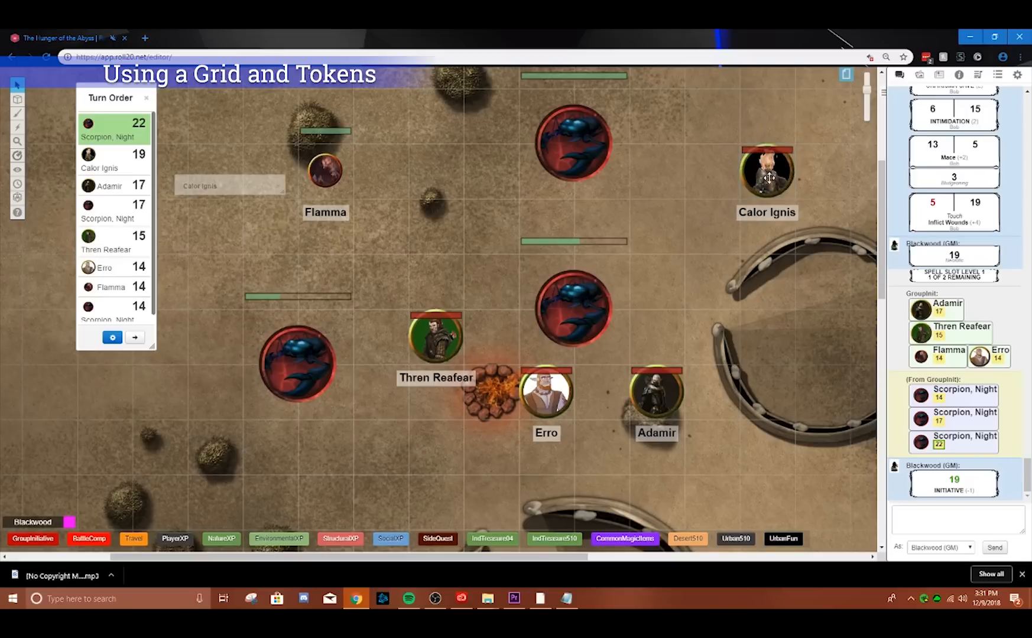
- Move Calor Ignis beside the northern scorpion, continue south to the square above Adamir, and return him to his starting square
{"action": "left_click_drag", "start_coordinate": [768, 179], "coordinate": [660, 185]}
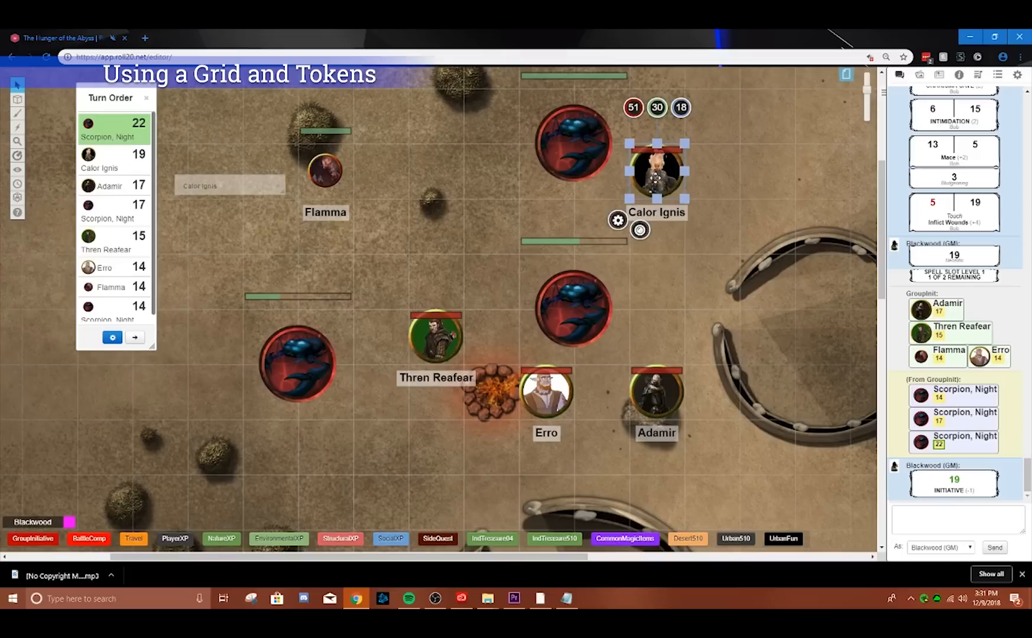
{"action": "left_click_drag", "start_coordinate": [655, 177], "coordinate": [656, 350]}
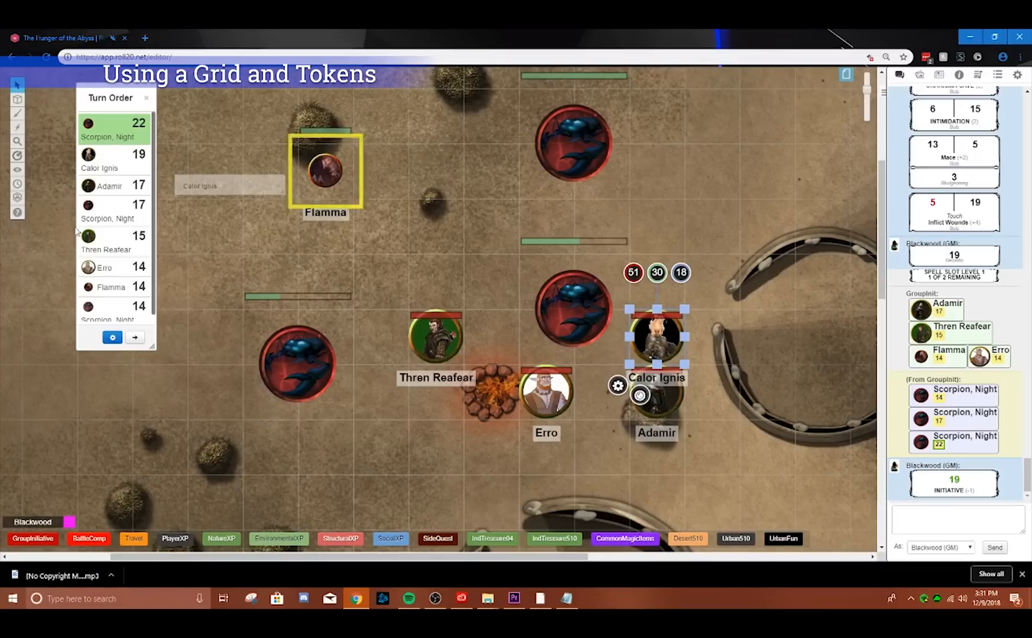
{"action": "left_click_drag", "start_coordinate": [653, 338], "coordinate": [776, 177]}
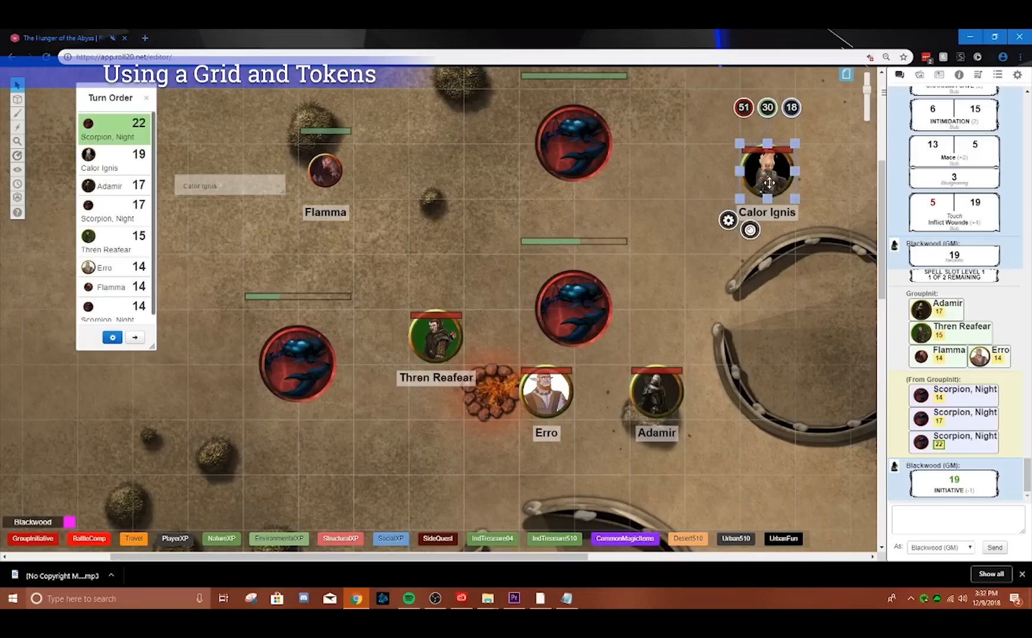
- Move Calor Ignis's token diagonally to the square on the east side of the scorpion near Erro and deselect it
{"action": "left_click", "coordinate": [680, 341]}
{"action": "left_click_drag", "start_coordinate": [751, 189], "coordinate": [650, 291]}
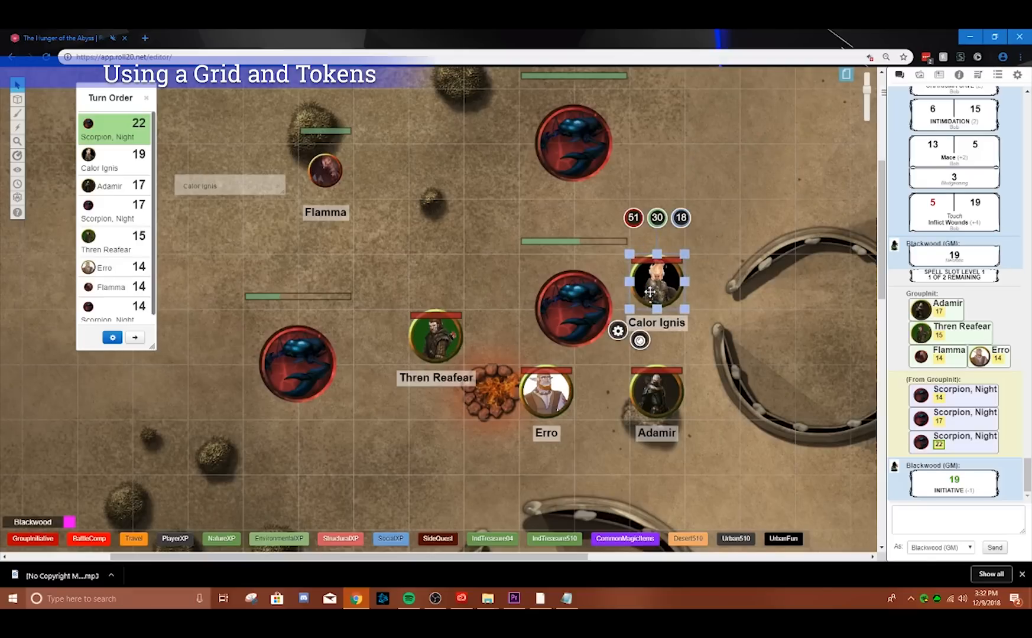
{"action": "left_click", "coordinate": [663, 346]}
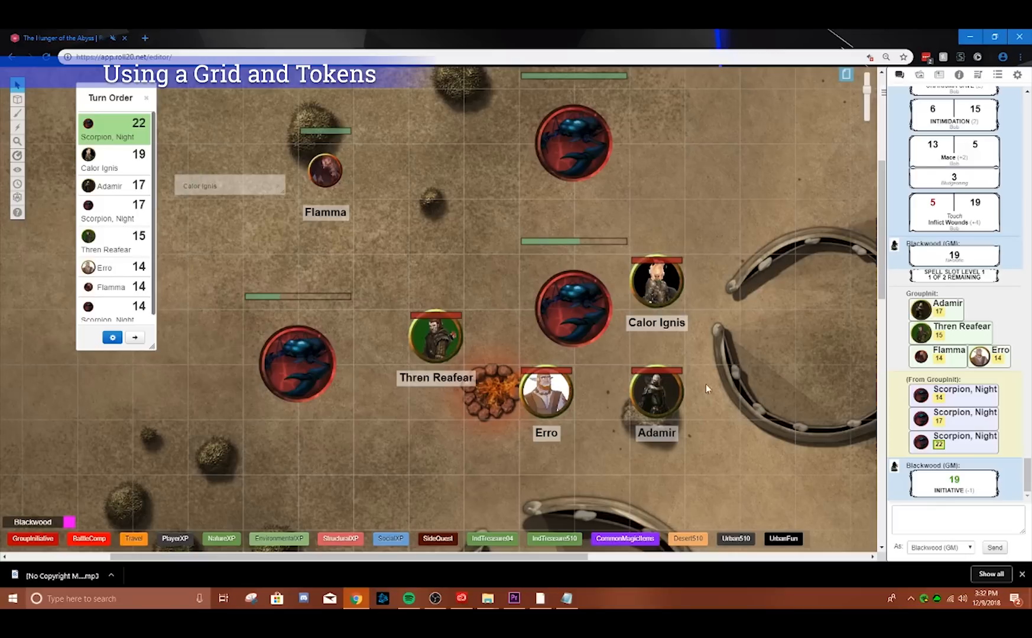
- Move Calor Ignis away to the northeast and step him back one square at a time to the scorpion's east side
{"action": "left_click_drag", "start_coordinate": [684, 297], "coordinate": [720, 180]}
{"action": "key", "text": "Down"}
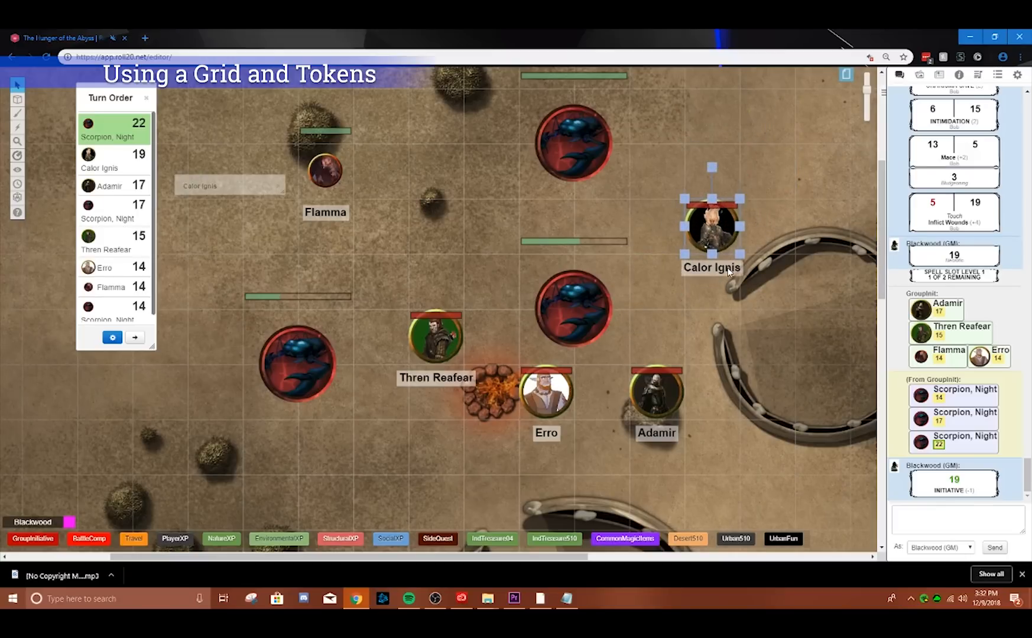
{"action": "key", "text": "Down"}
{"action": "key", "text": "Left"}
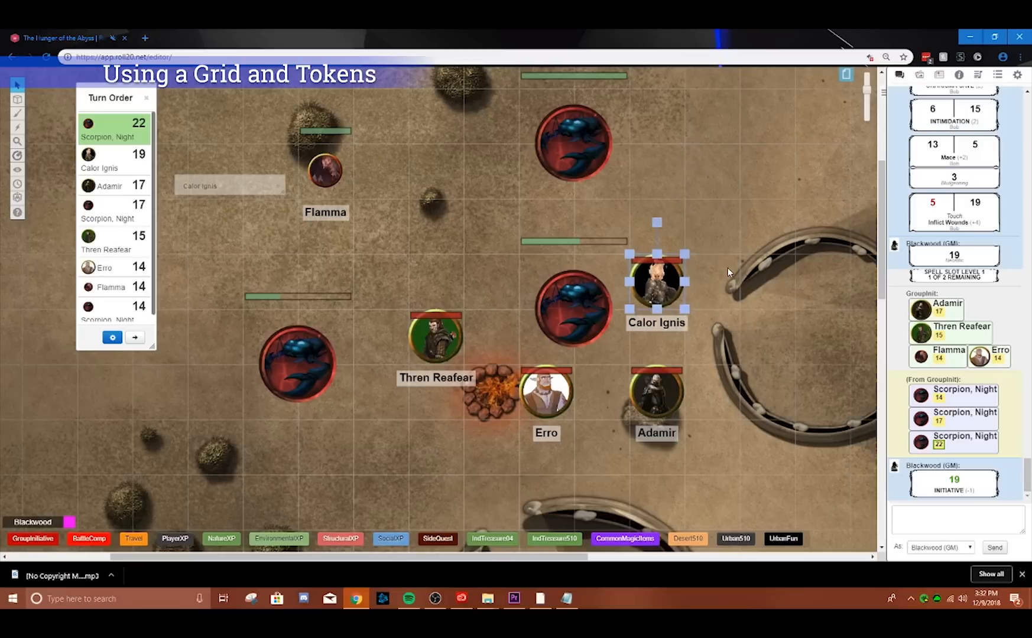
{"action": "left_click", "coordinate": [703, 310]}
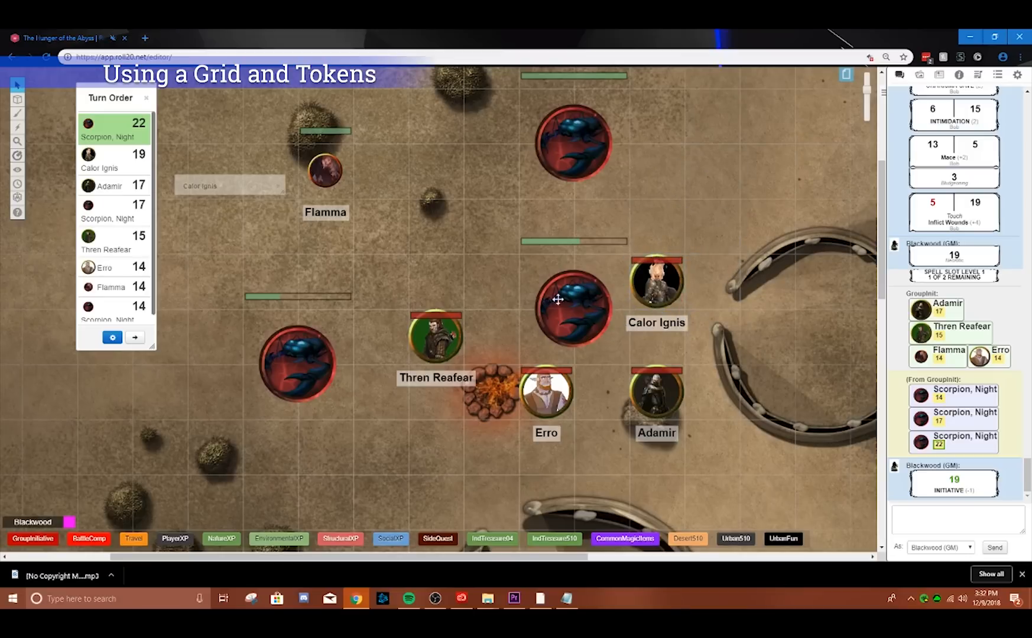
- Move the Turn Order window clear of the tools and measure westward from Calor Ignis with the ruler hidden from others
{"action": "mouse_move", "coordinate": [96, 122]}
{"action": "left_click_drag", "start_coordinate": [109, 99], "coordinate": [169, 97]}
{"action": "mouse_move", "coordinate": [14, 165]}
{"action": "mouse_move", "coordinate": [16, 91]}
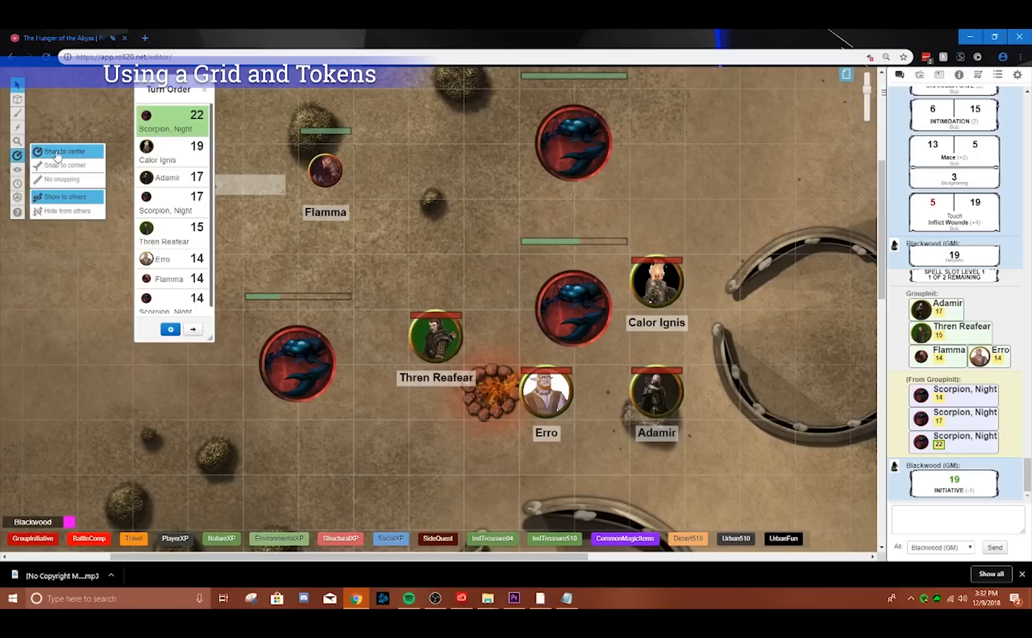
{"action": "left_click", "coordinate": [55, 220]}
{"action": "left_click_drag", "start_coordinate": [644, 293], "coordinate": [489, 343]}
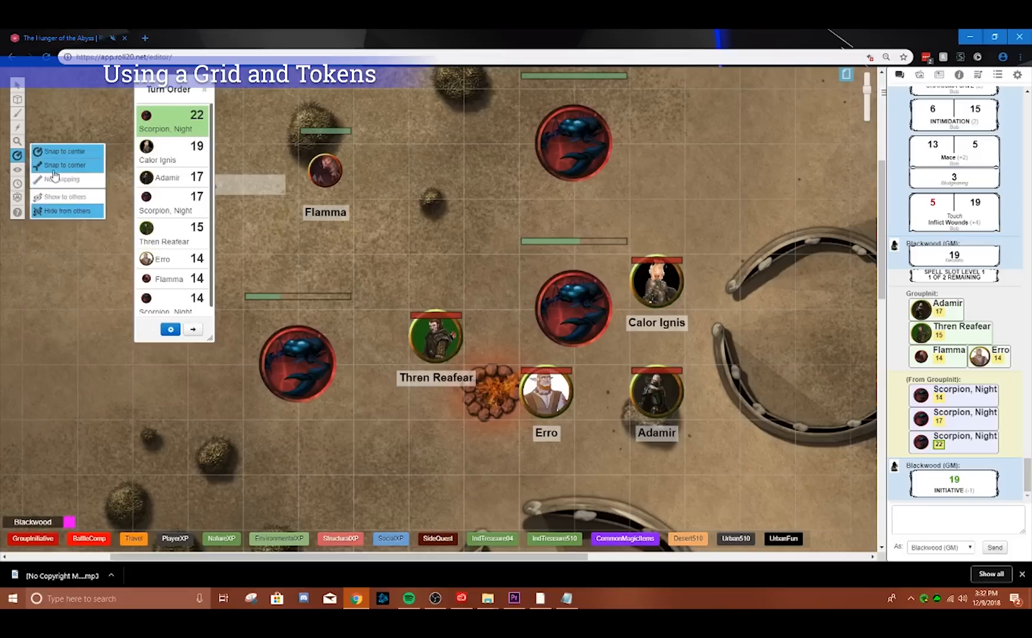
- Set the ruler to snap to corner and measure distances between grid corners around the scorpion beside Calor Ignis
{"action": "left_click", "coordinate": [55, 168]}
{"action": "left_click_drag", "start_coordinate": [641, 266], "coordinate": [578, 262]}
{"action": "left_click_drag", "start_coordinate": [517, 254], "coordinate": [517, 308]}
{"action": "mouse_move", "coordinate": [17, 155]}
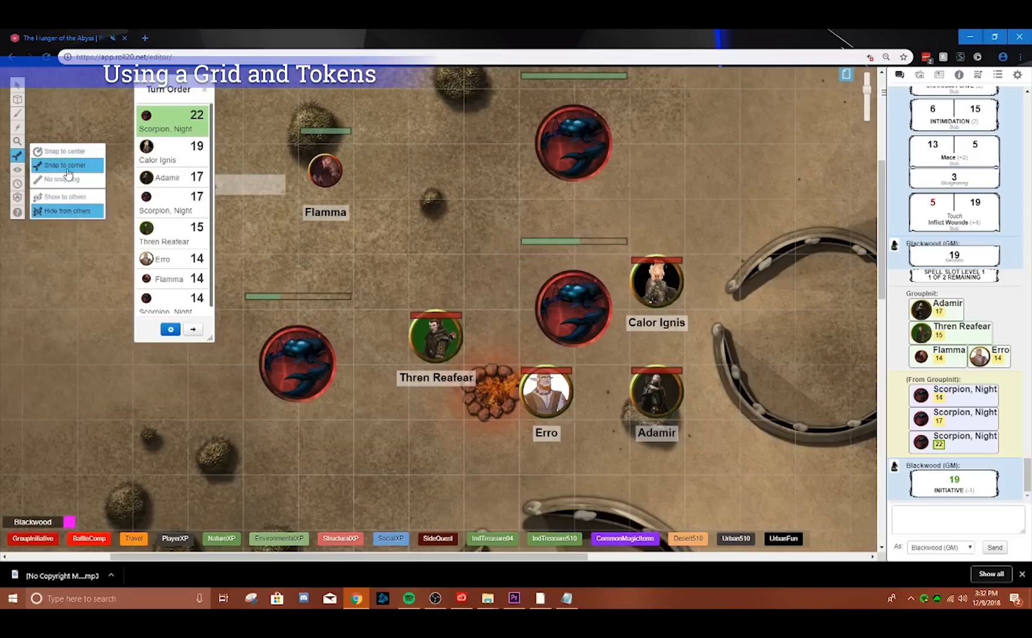
- Set the ruler to no snapping, measure freely from Calor Ignis, and measure a path with several waypoints
{"action": "left_click", "coordinate": [64, 179]}
{"action": "left_click_drag", "start_coordinate": [655, 295], "coordinate": [406, 291]}
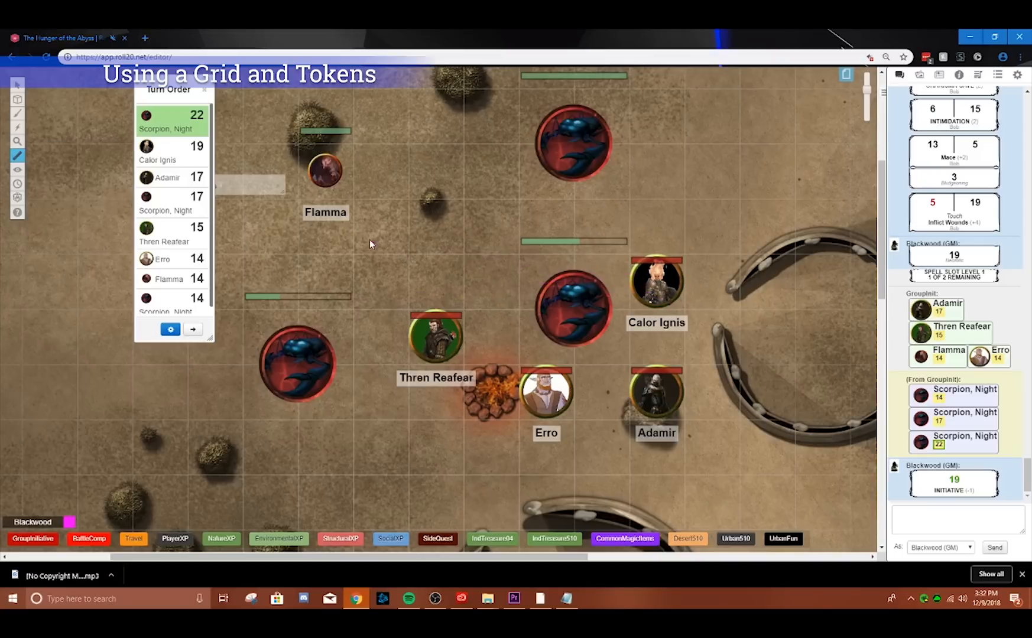
{"action": "left_click_drag", "start_coordinate": [677, 287], "coordinate": [687, 315]}
{"action": "key", "text": "q"}
{"action": "key", "text": "q"}
{"action": "key", "text": "q"}
{"action": "key", "text": "q"}
{"action": "key", "text": "q"}
- Set the ruler to snap to center and show to others, and return to the Select tool
{"action": "mouse_move", "coordinate": [17, 155]}
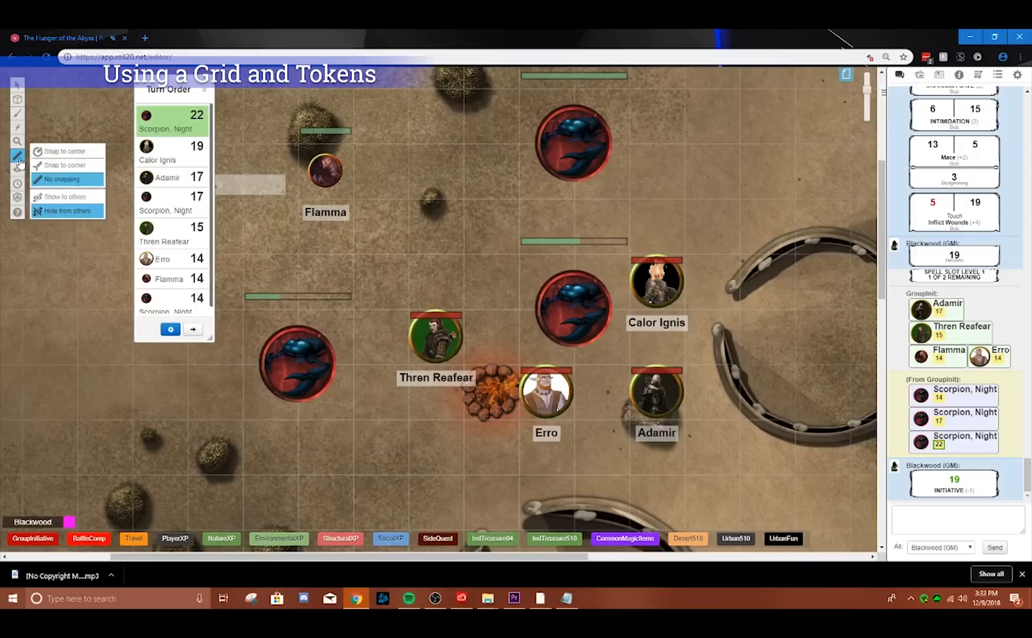
{"action": "left_click", "coordinate": [57, 151]}
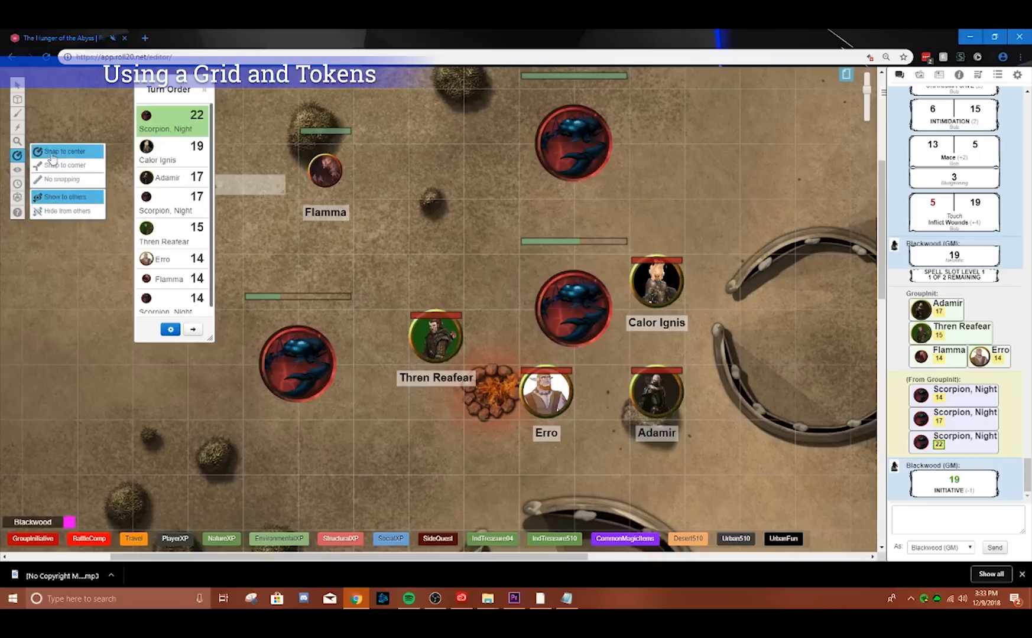
{"action": "left_click", "coordinate": [17, 87]}
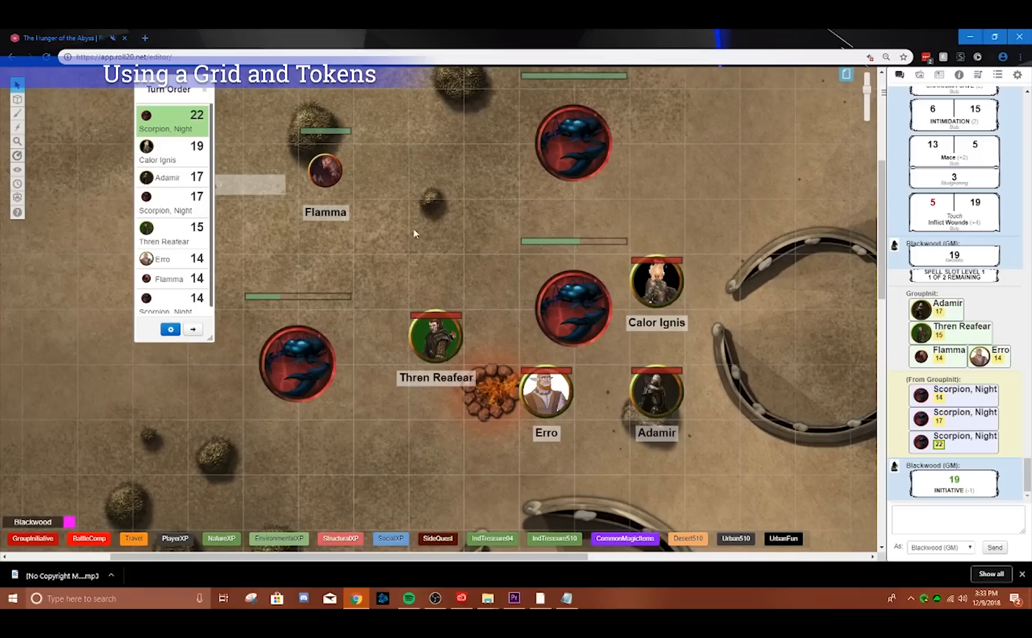
- Move Adamir's token to the bushes in the southwest of the map and deselect it
{"action": "scroll", "coordinate": [425, 225], "scroll_direction": "up", "scroll_amount": 2}
{"action": "scroll", "coordinate": [401, 254], "scroll_direction": "down", "scroll_amount": 3}
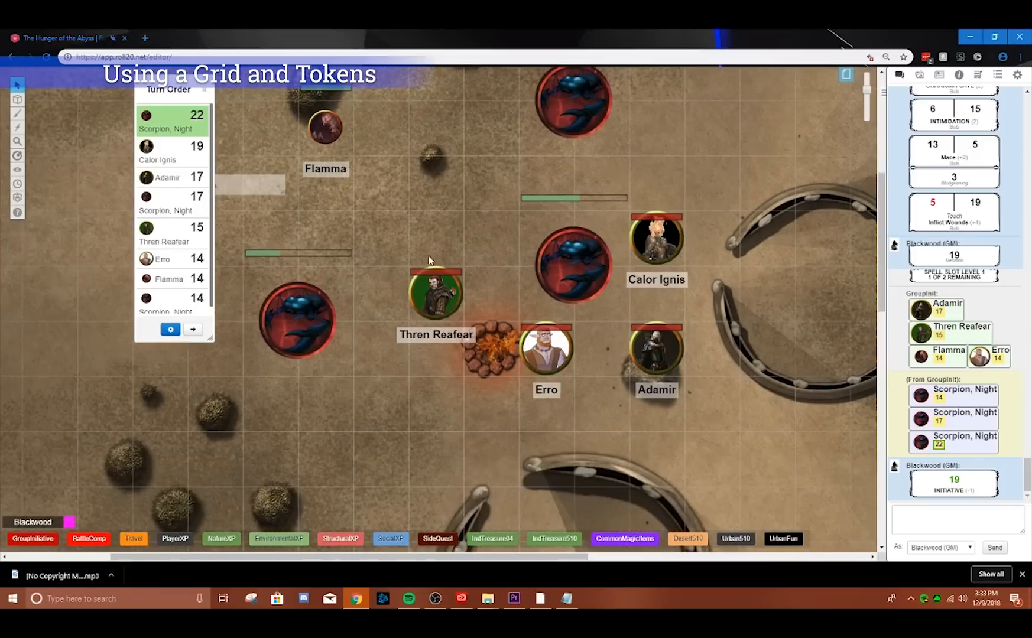
{"action": "left_click", "coordinate": [656, 349]}
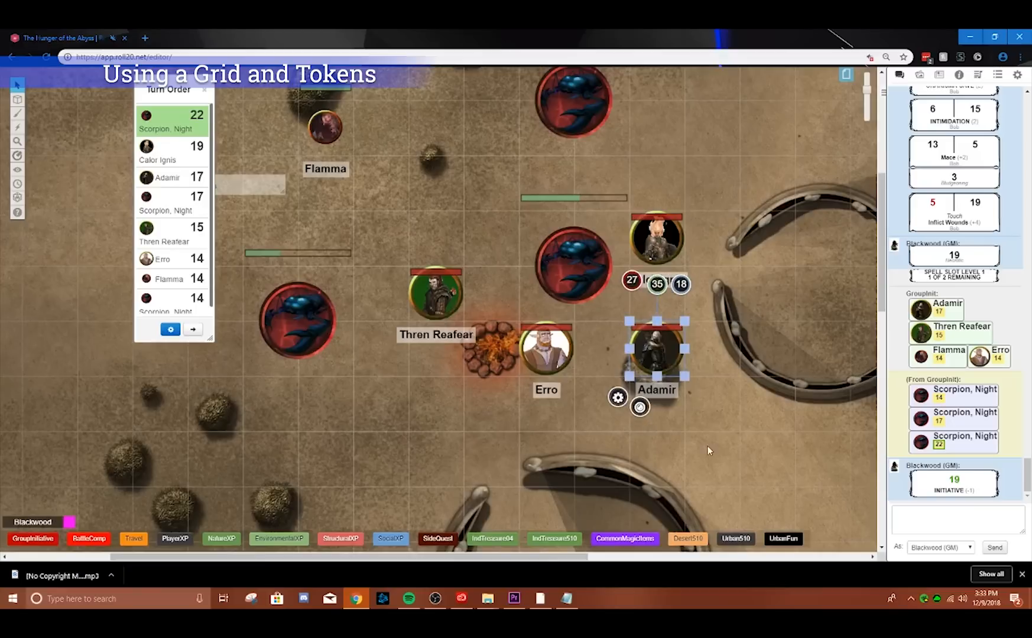
{"action": "scroll", "coordinate": [693, 428], "scroll_direction": "down", "scroll_amount": 1}
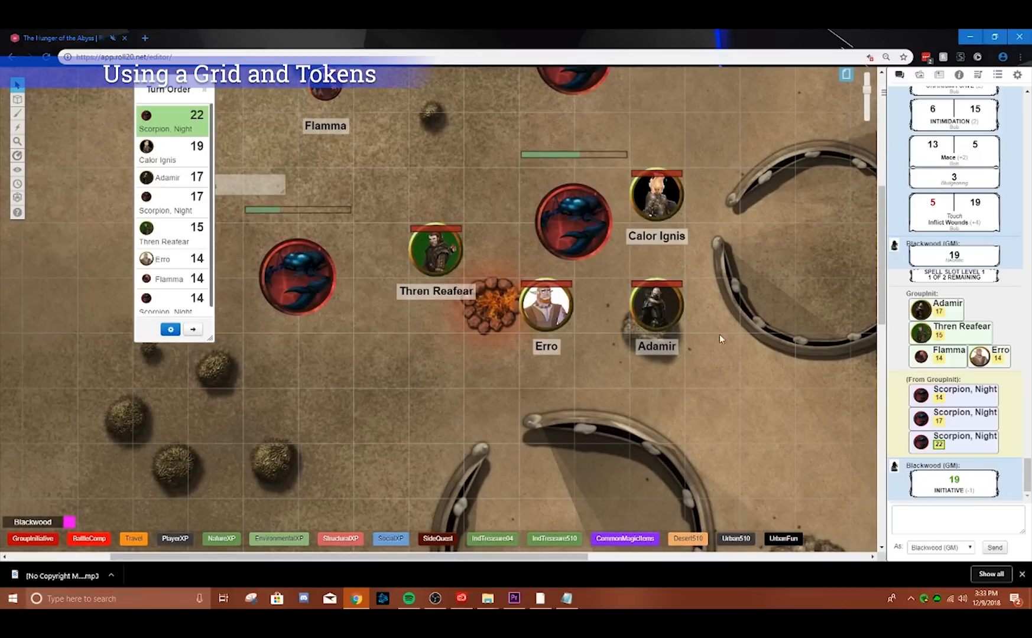
{"action": "scroll", "coordinate": [724, 338], "scroll_direction": "up", "scroll_amount": 1}
{"action": "left_click_drag", "start_coordinate": [661, 357], "coordinate": [172, 461]}
{"action": "left_click", "coordinate": [299, 476]}
- Examine the battlefield around the party and the bar values of the scorpion beside Calor Ignis
{"action": "scroll", "coordinate": [286, 443], "scroll_direction": "up", "scroll_amount": 2}
{"action": "scroll", "coordinate": [284, 415], "scroll_direction": "down", "scroll_amount": 3}
{"action": "scroll", "coordinate": [394, 393], "scroll_direction": "up", "scroll_amount": 1}
{"action": "left_click", "coordinate": [571, 266]}
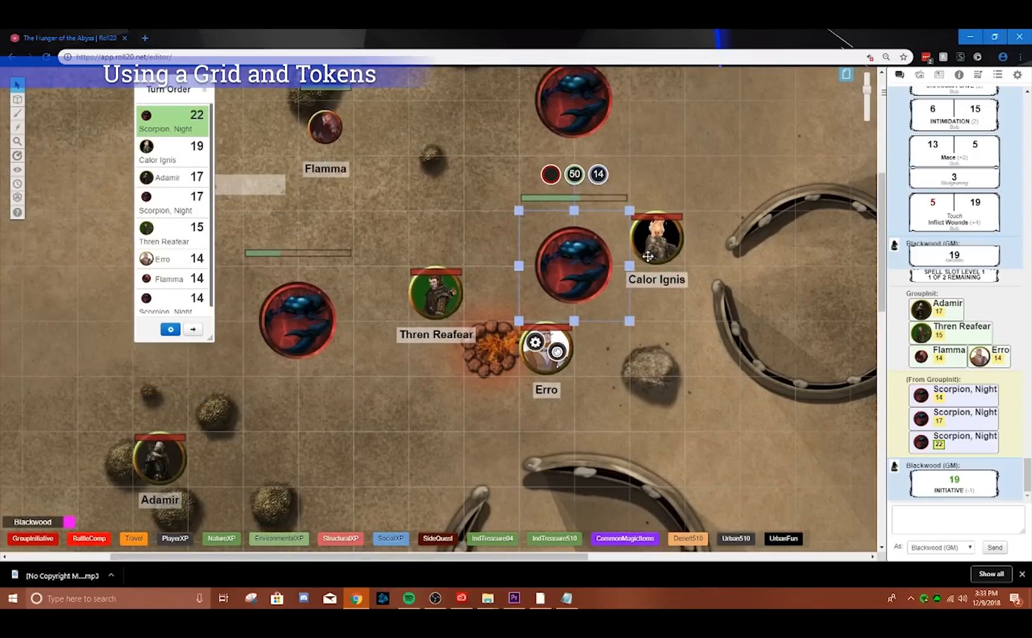
{"action": "scroll", "coordinate": [508, 322], "scroll_direction": "down", "scroll_amount": 2}
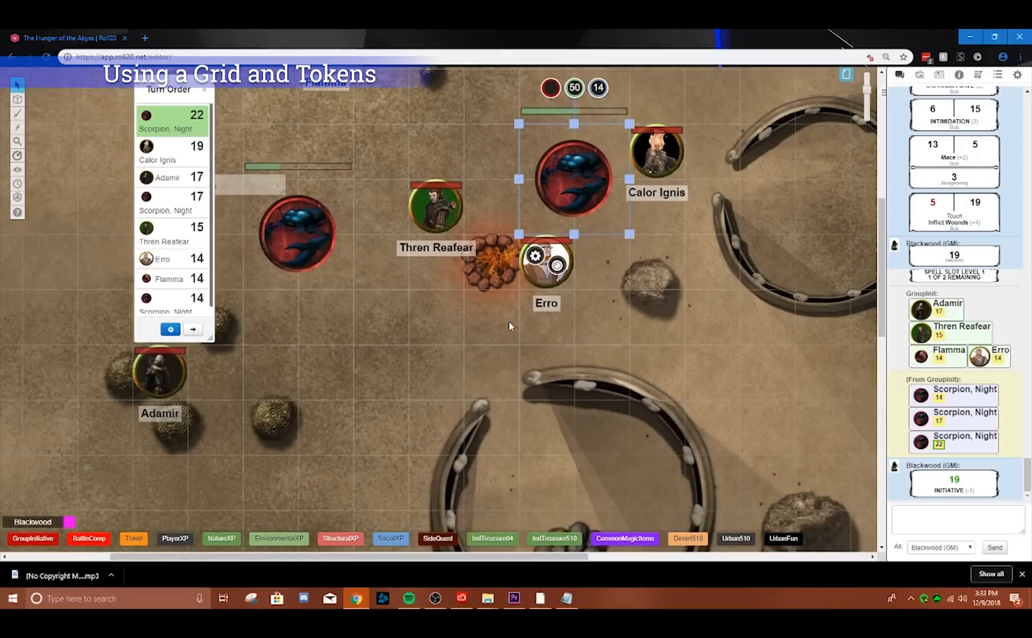
{"action": "scroll", "coordinate": [509, 321], "scroll_direction": "up", "scroll_amount": 1}
{"action": "left_click", "coordinate": [457, 313]}
{"action": "scroll", "coordinate": [451, 327], "scroll_direction": "up", "scroll_amount": 1}
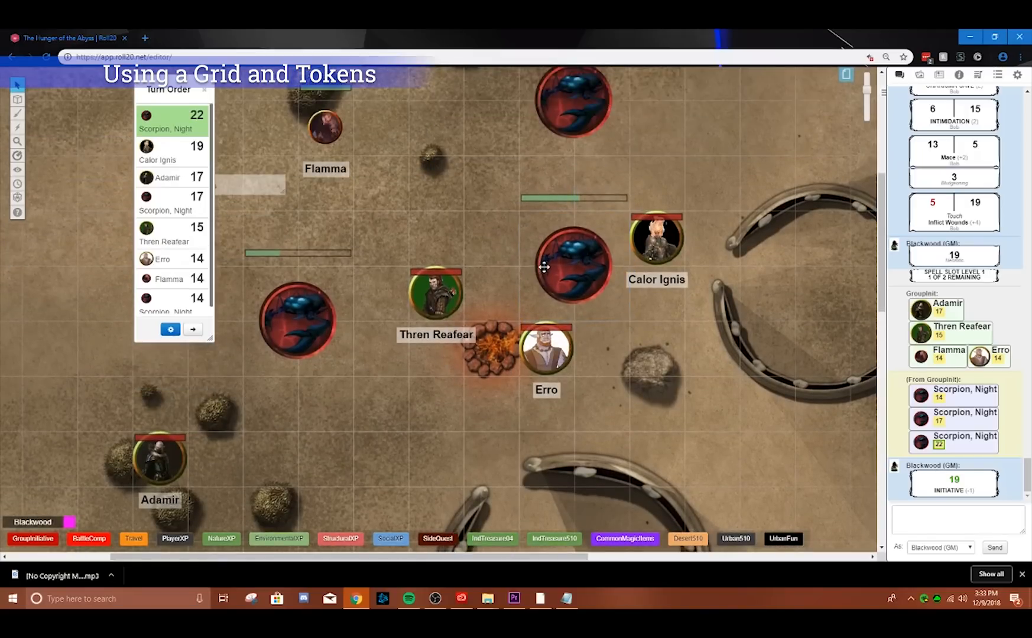
{"action": "scroll", "coordinate": [292, 341], "scroll_direction": "up", "scroll_amount": 1}
{"action": "scroll", "coordinate": [295, 340], "scroll_direction": "down", "scroll_amount": 1}
- Move the Turn Order window back toward the map's west edge and shift Calor Ignis's collapsed sheet slightly northeast
{"action": "left_click_drag", "start_coordinate": [177, 96], "coordinate": [122, 108]}
{"action": "scroll", "coordinate": [522, 277], "scroll_direction": "down", "scroll_amount": 1}
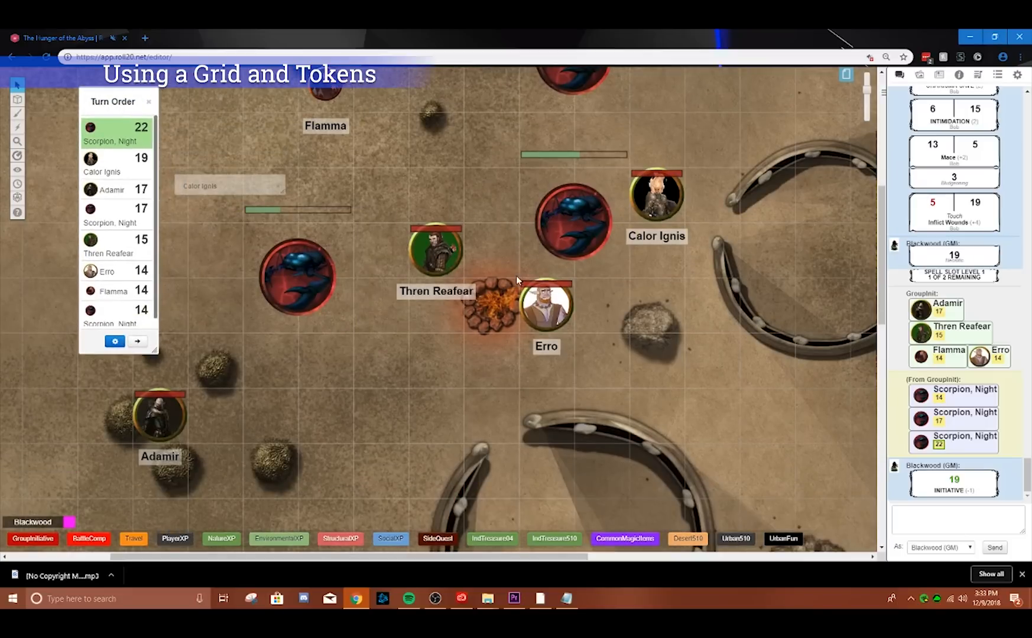
{"action": "left_click_drag", "start_coordinate": [243, 189], "coordinate": [255, 156]}
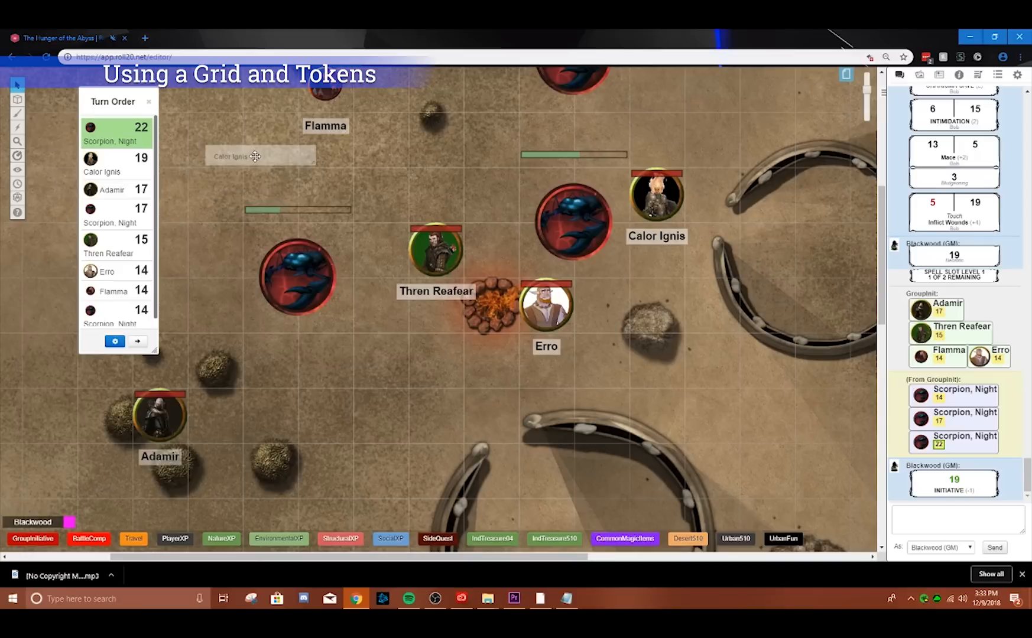
{"action": "scroll", "coordinate": [337, 278], "scroll_direction": "up", "scroll_amount": 3}
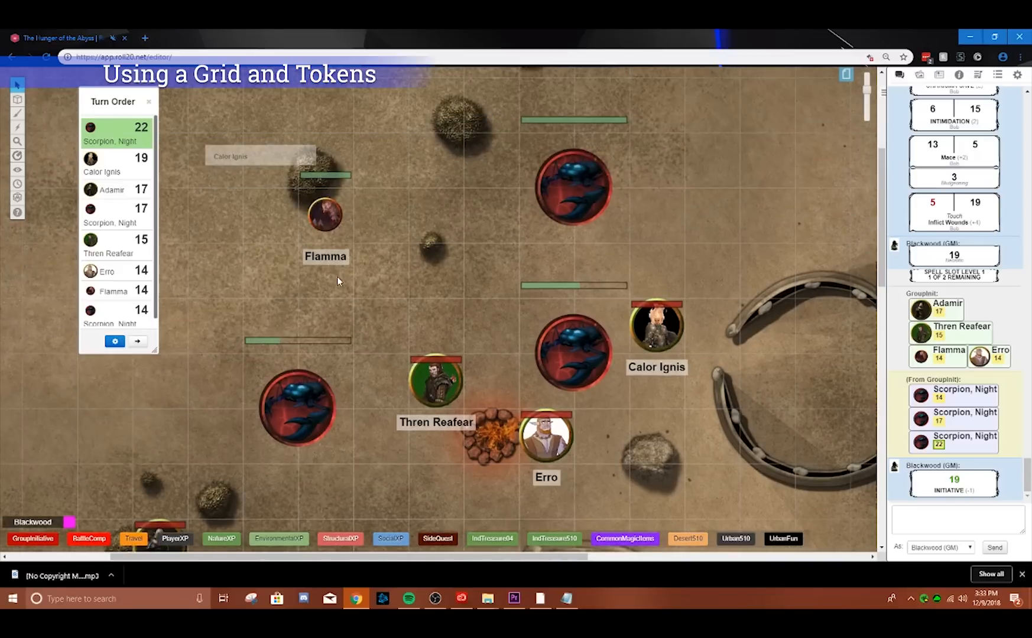
{"action": "scroll", "coordinate": [337, 279], "scroll_direction": "down", "scroll_amount": 2}
{"action": "scroll", "coordinate": [337, 278], "scroll_direction": "down", "scroll_amount": 2}
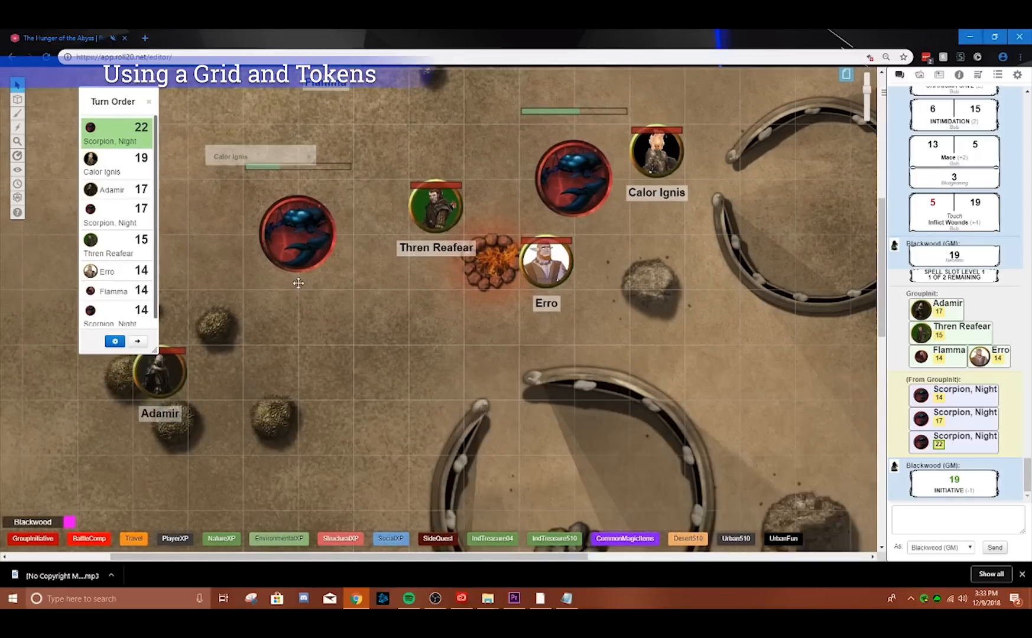
- Ping the scorpion beside Calor Ignis, and select and ping the scorpion west of Thren Reafear
{"action": "left_click", "coordinate": [564, 194]}
{"action": "left_click", "coordinate": [564, 194]}
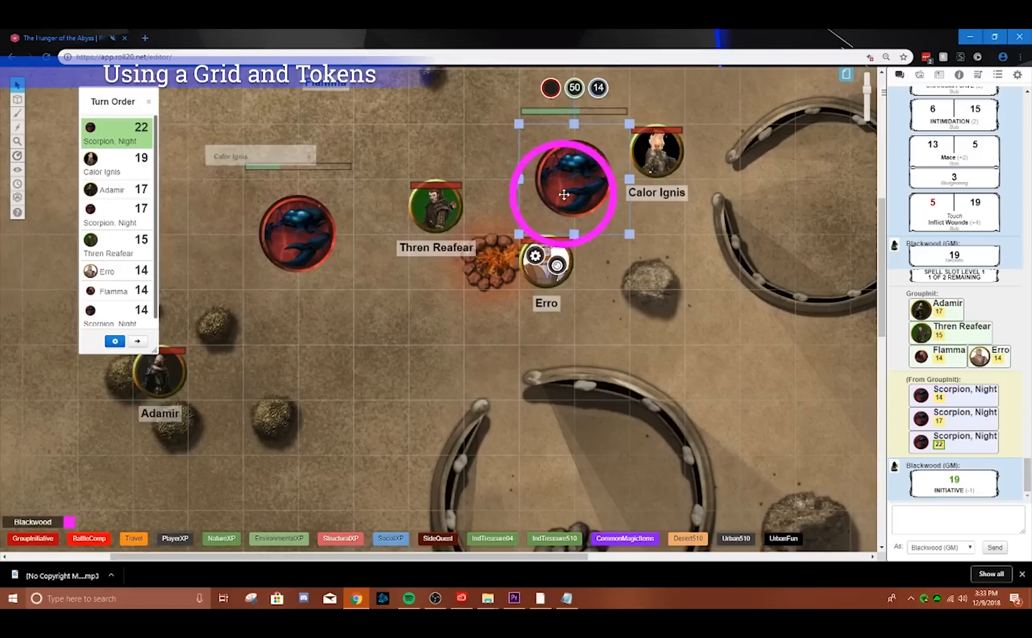
{"action": "left_click", "coordinate": [559, 190]}
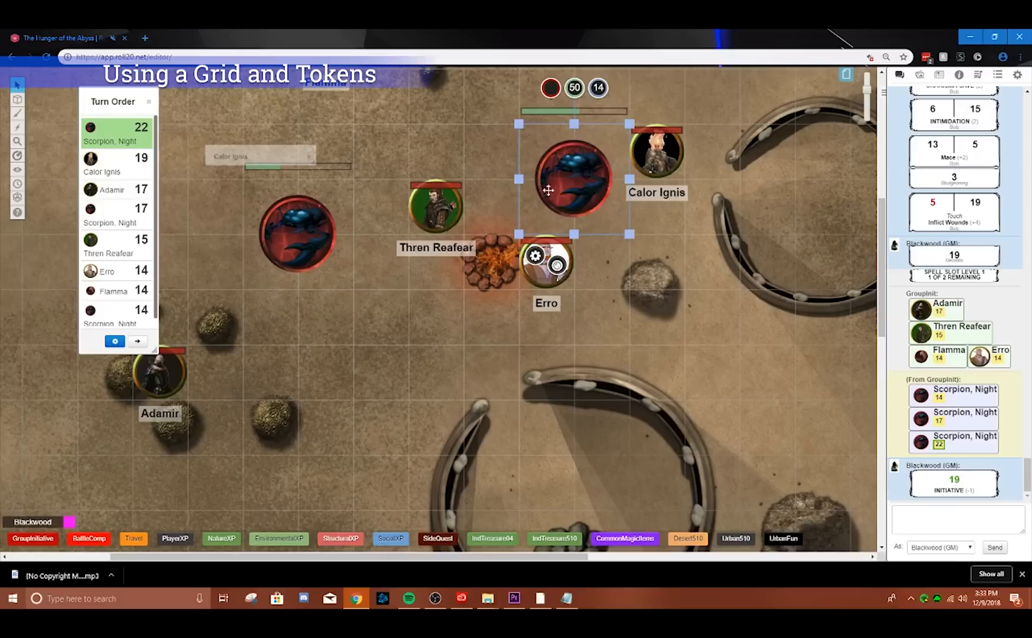
{"action": "left_click", "coordinate": [455, 320]}
{"action": "scroll", "coordinate": [456, 320], "scroll_direction": "up", "scroll_amount": 1}
{"action": "left_click", "coordinate": [293, 278]}
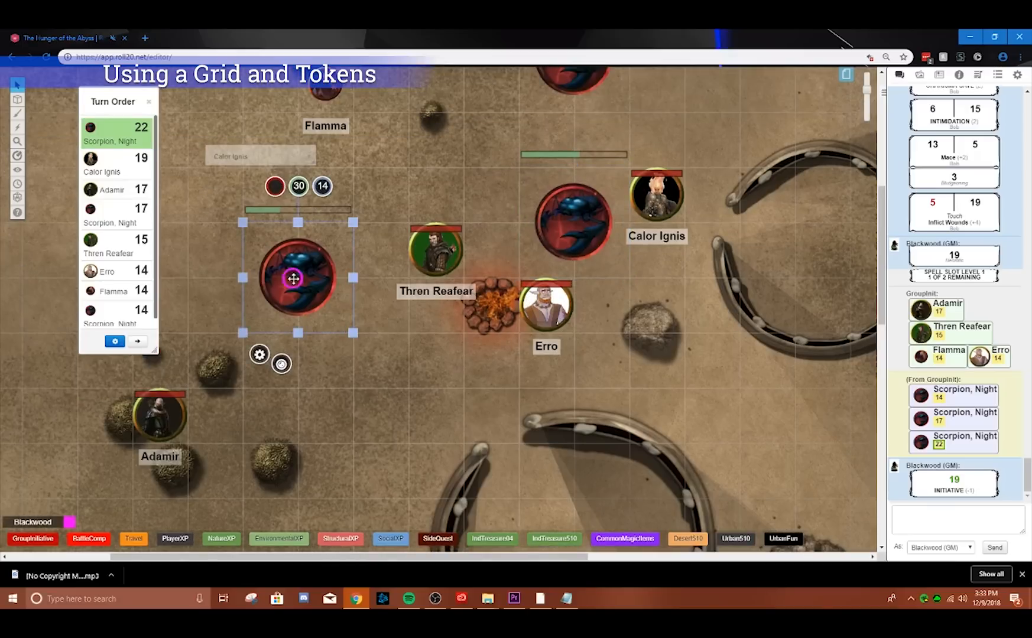
- Select and ping the scorpion beside Calor Ignis, and select the scorpion west of Thren Reafear and deselect it
{"action": "left_click", "coordinate": [515, 258]}
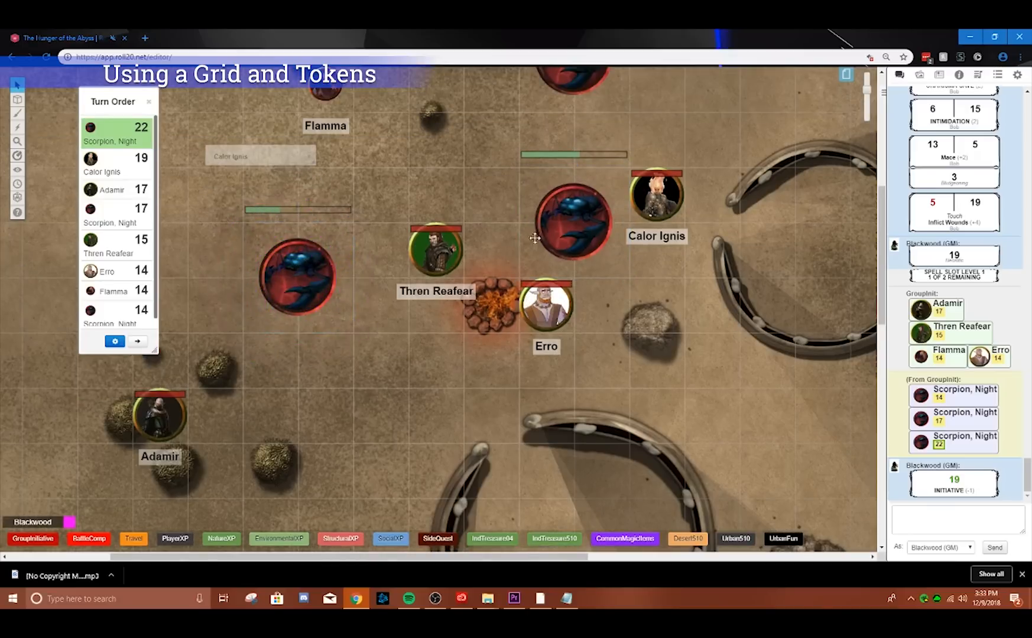
{"action": "left_click", "coordinate": [558, 218]}
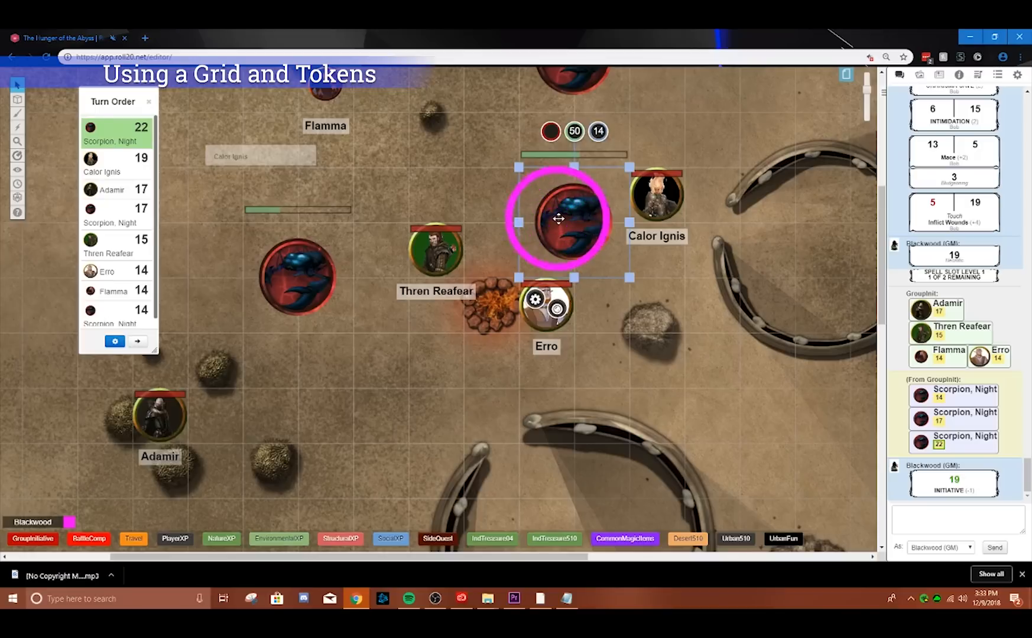
{"action": "left_click", "coordinate": [417, 371]}
{"action": "left_click", "coordinate": [300, 288]}
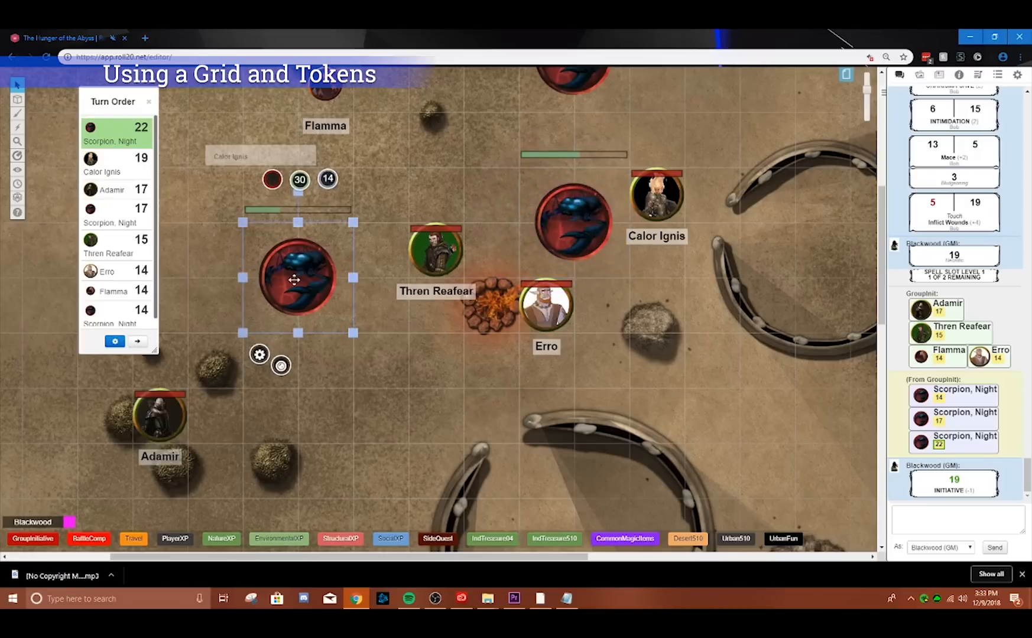
{"action": "left_click", "coordinate": [376, 378]}
- Select and ping the gray rock pile south of Adamir's token
{"action": "scroll", "coordinate": [376, 379], "scroll_direction": "down", "scroll_amount": 3}
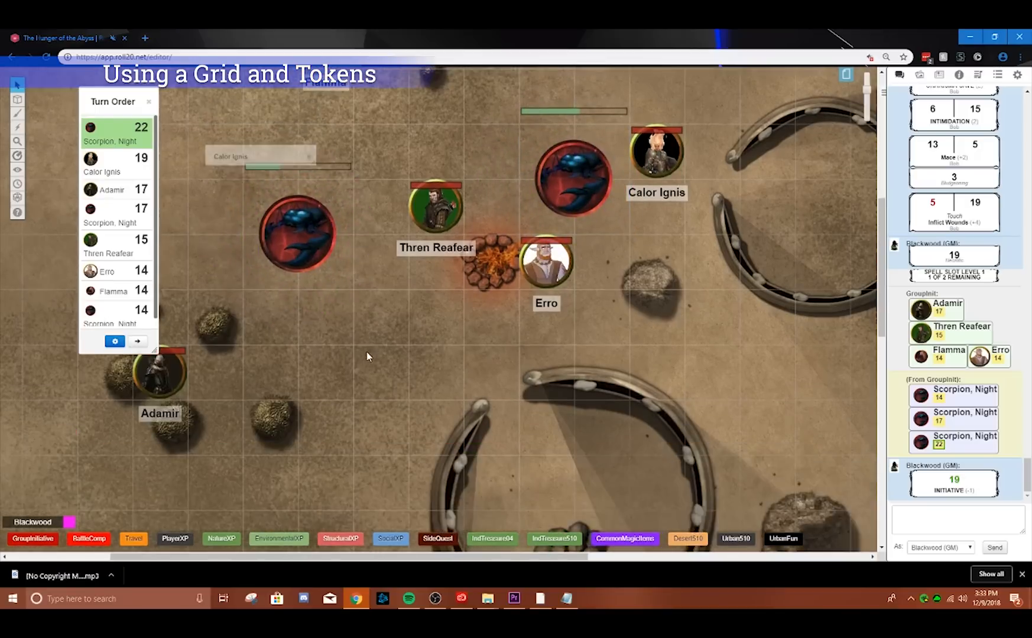
{"action": "scroll", "coordinate": [361, 343], "scroll_direction": "down", "scroll_amount": 3}
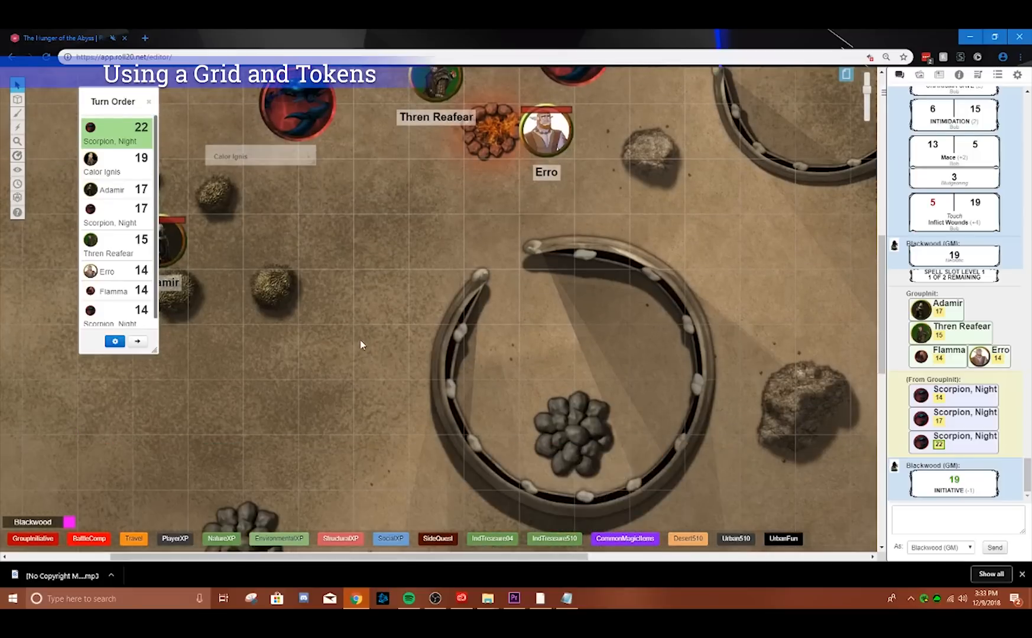
{"action": "scroll", "coordinate": [372, 412], "scroll_direction": "down", "scroll_amount": 3}
{"action": "left_click", "coordinate": [247, 438]}
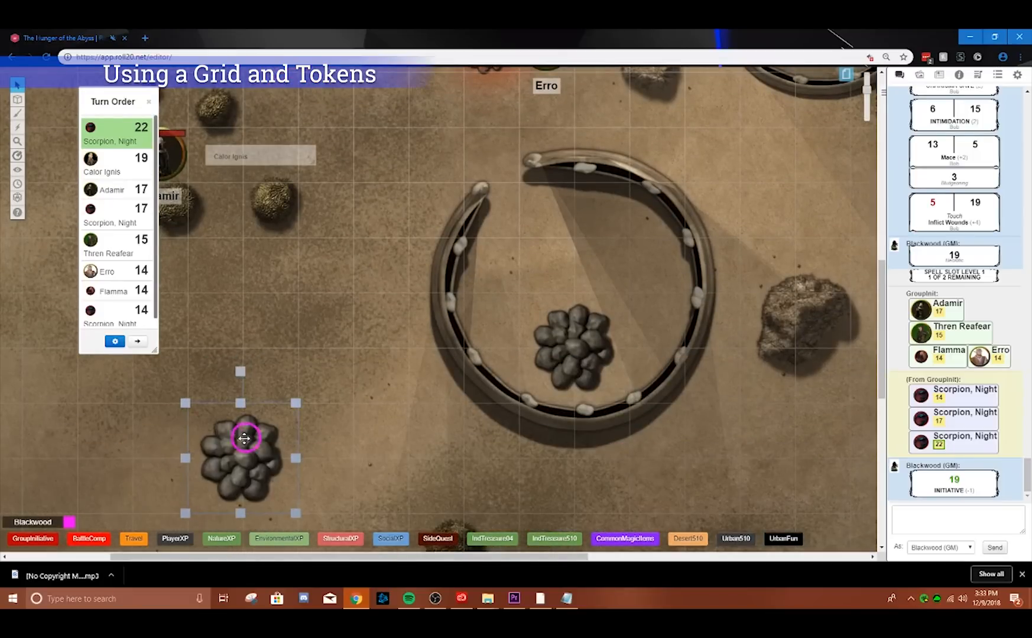
- Examine the terrain and cover between the southern rock pile and the party's campfire
{"action": "scroll", "coordinate": [259, 390], "scroll_direction": "up", "scroll_amount": 4}
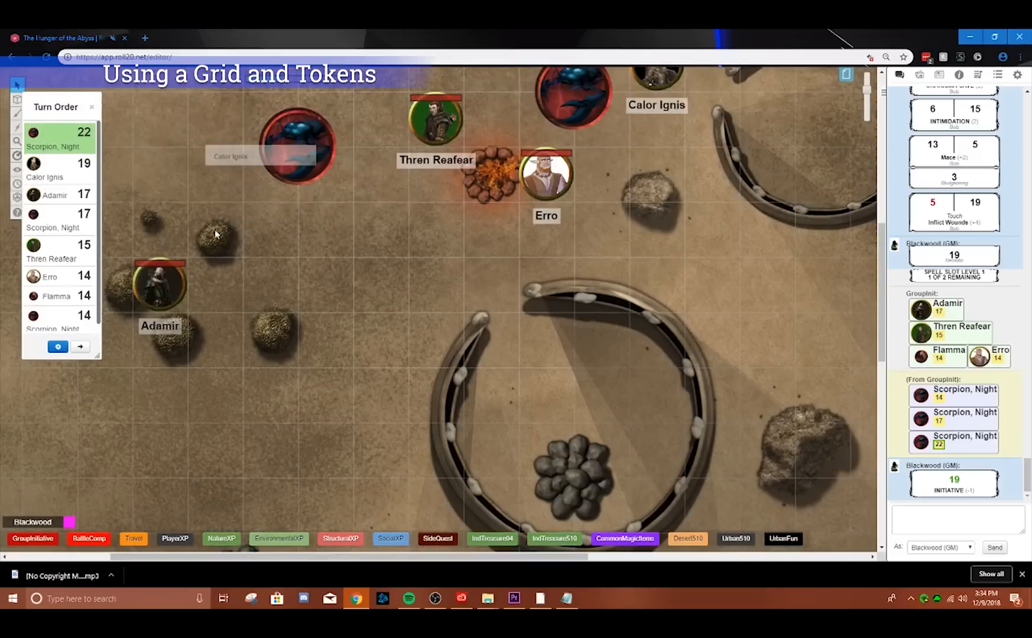
{"action": "scroll", "coordinate": [242, 263], "scroll_direction": "down", "scroll_amount": 5}
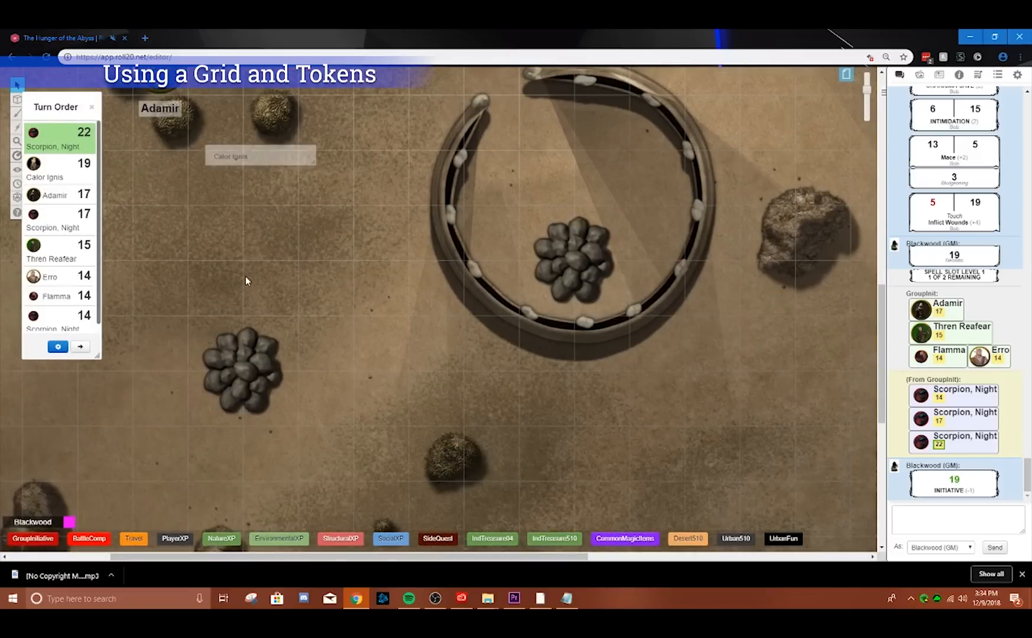
{"action": "scroll", "coordinate": [245, 276], "scroll_direction": "up", "scroll_amount": 3}
{"action": "scroll", "coordinate": [229, 261], "scroll_direction": "up", "scroll_amount": 1}
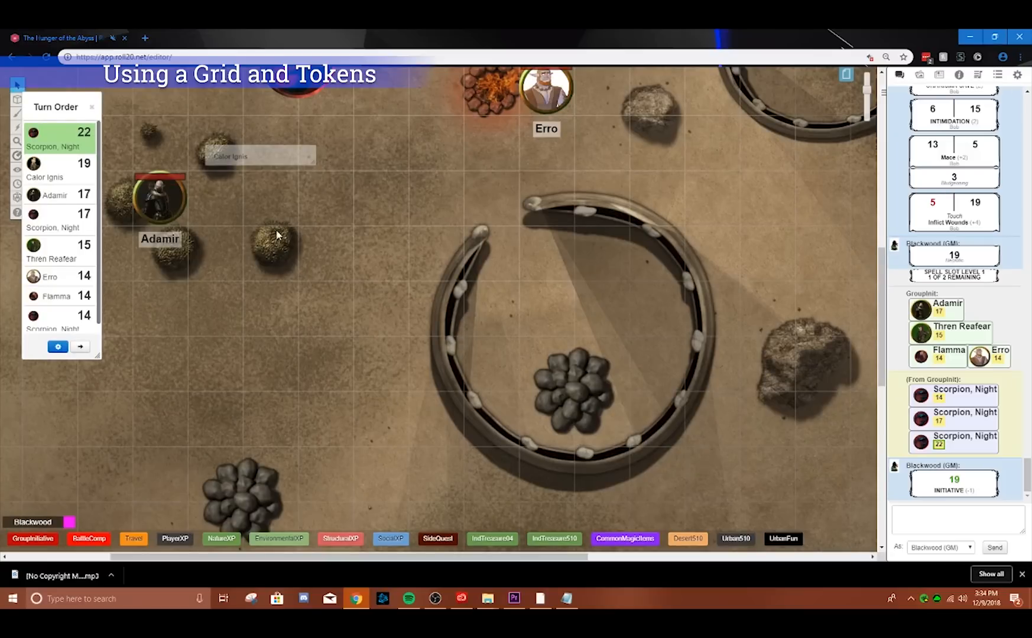
{"action": "scroll", "coordinate": [272, 231], "scroll_direction": "up", "scroll_amount": 3}
{"action": "scroll", "coordinate": [389, 220], "scroll_direction": "up", "scroll_amount": 2}
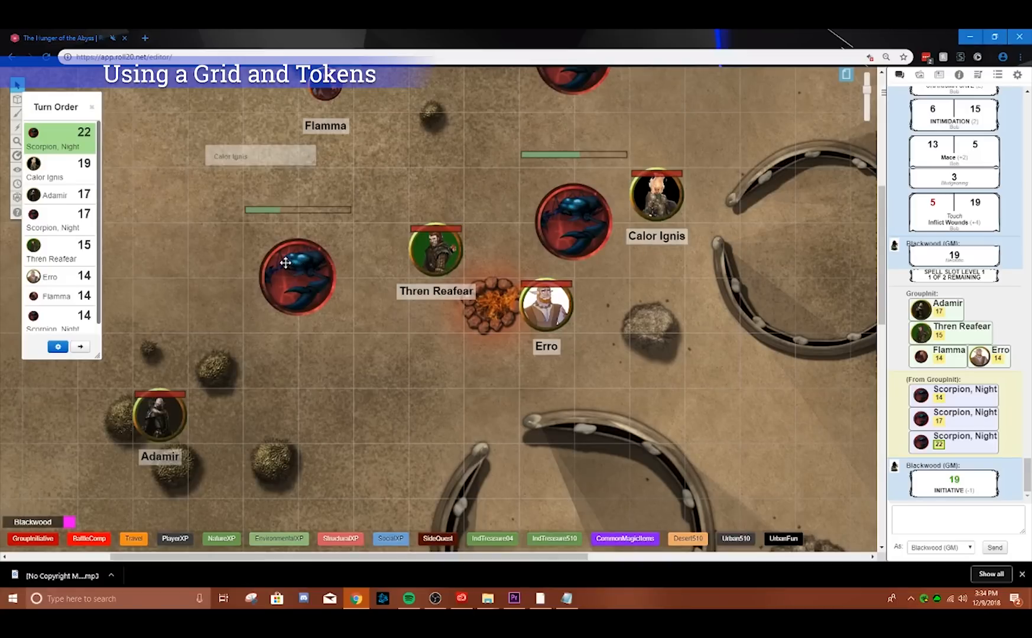
- Open Calor Ignis's character sheet from the token and collapse it again
{"action": "left_click", "coordinate": [665, 192]}
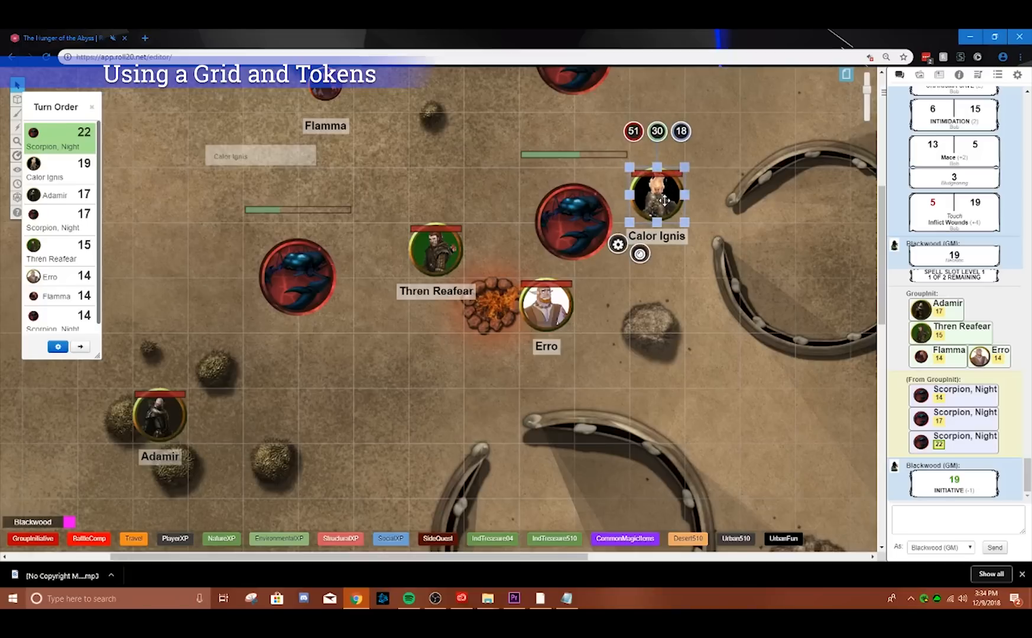
{"action": "double_click", "coordinate": [662, 199]}
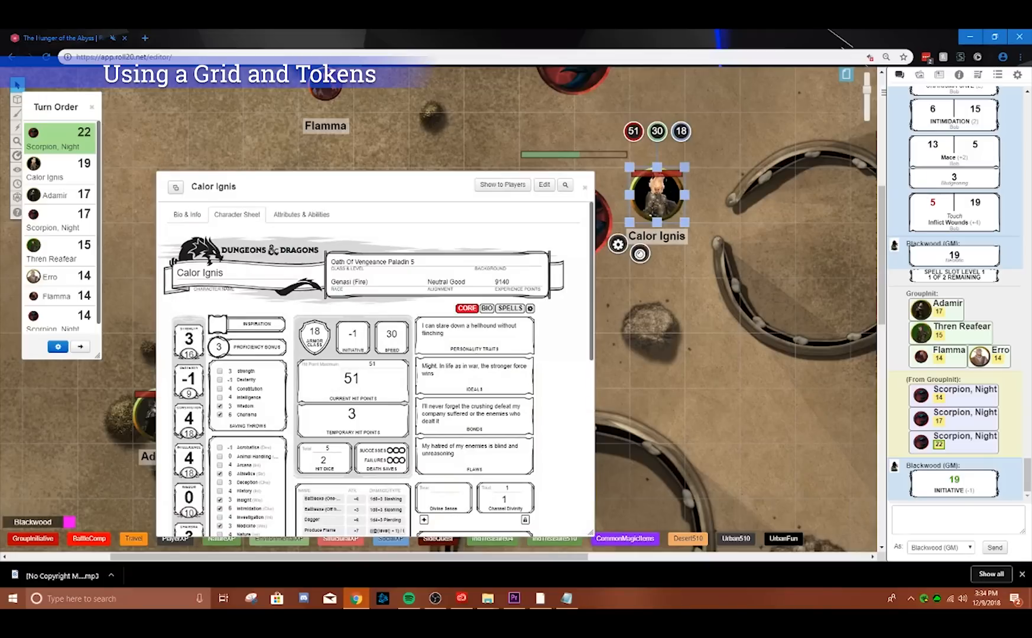
{"action": "double_click", "coordinate": [357, 189]}
- Move Calor Ignis's token to the square directly south of the campfire, shift the Turn Order window east, and deselect the token
{"action": "left_click_drag", "start_coordinate": [654, 202], "coordinate": [490, 362]}
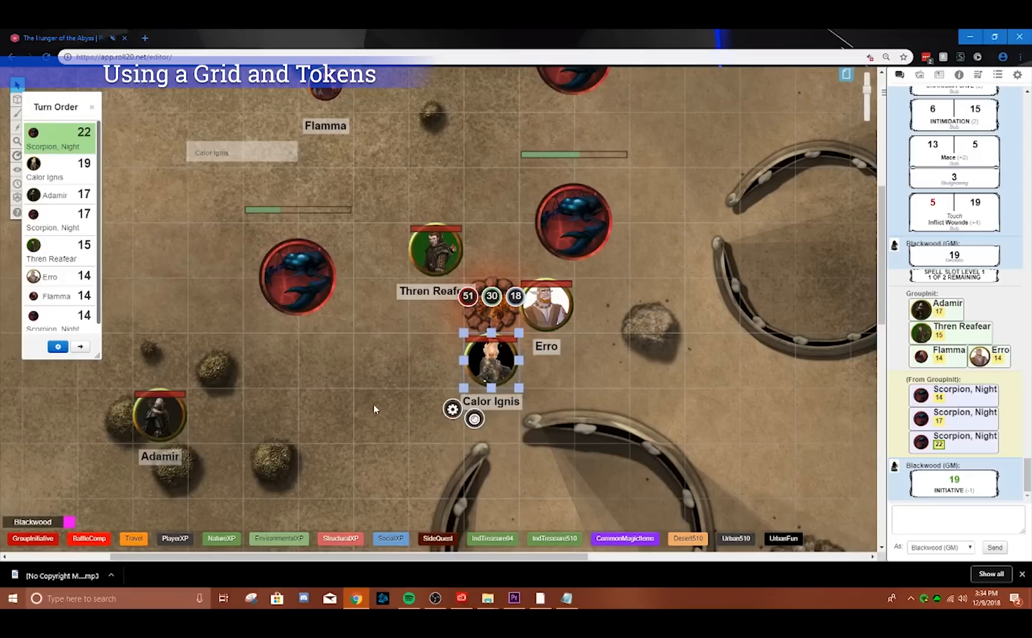
{"action": "left_click_drag", "start_coordinate": [24, 179], "coordinate": [176, 174]}
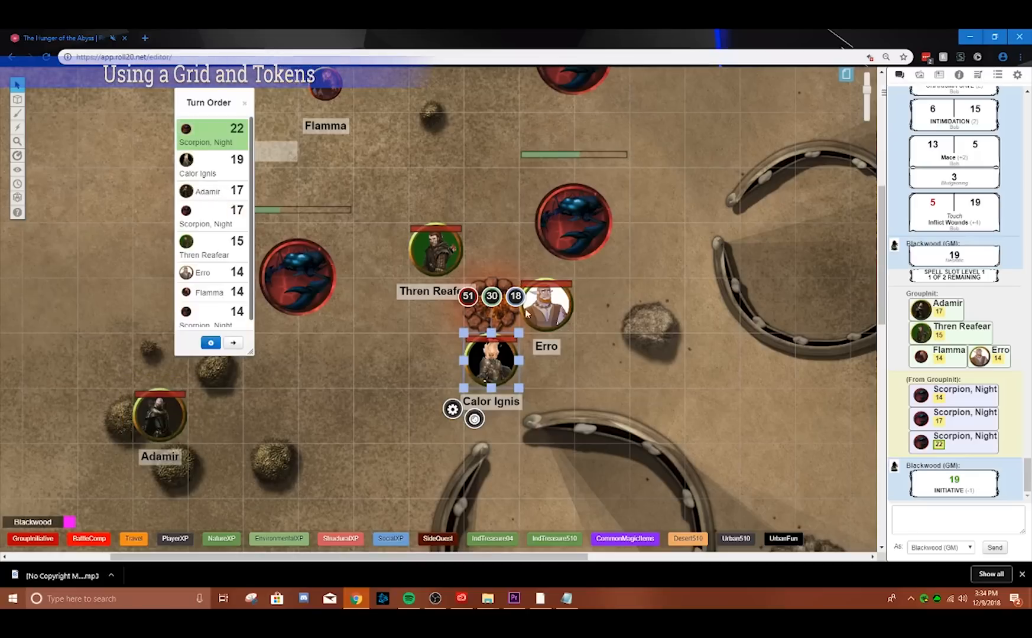
{"action": "left_click", "coordinate": [394, 389]}
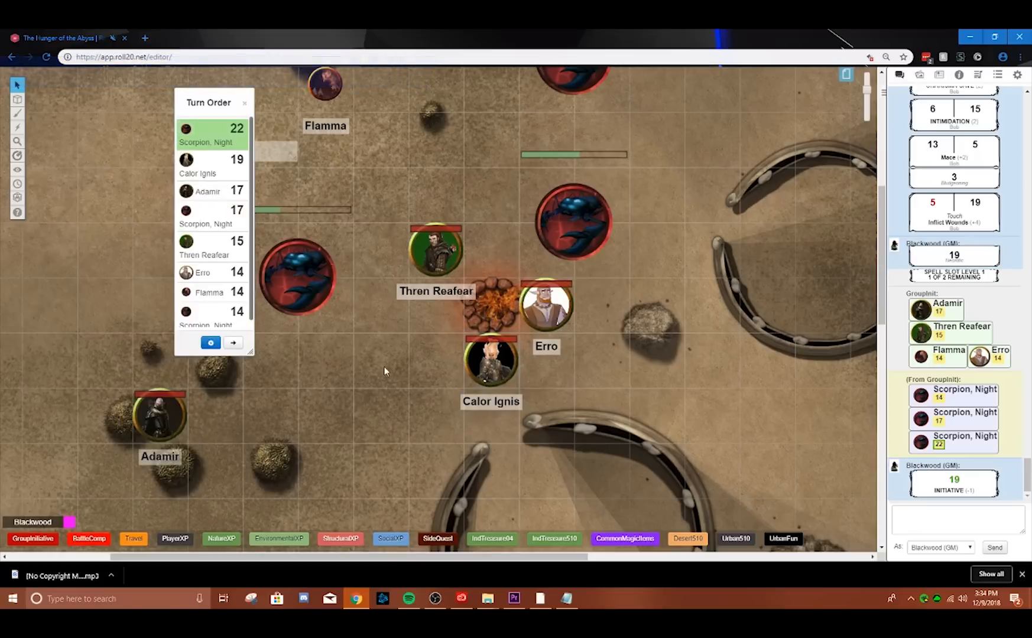